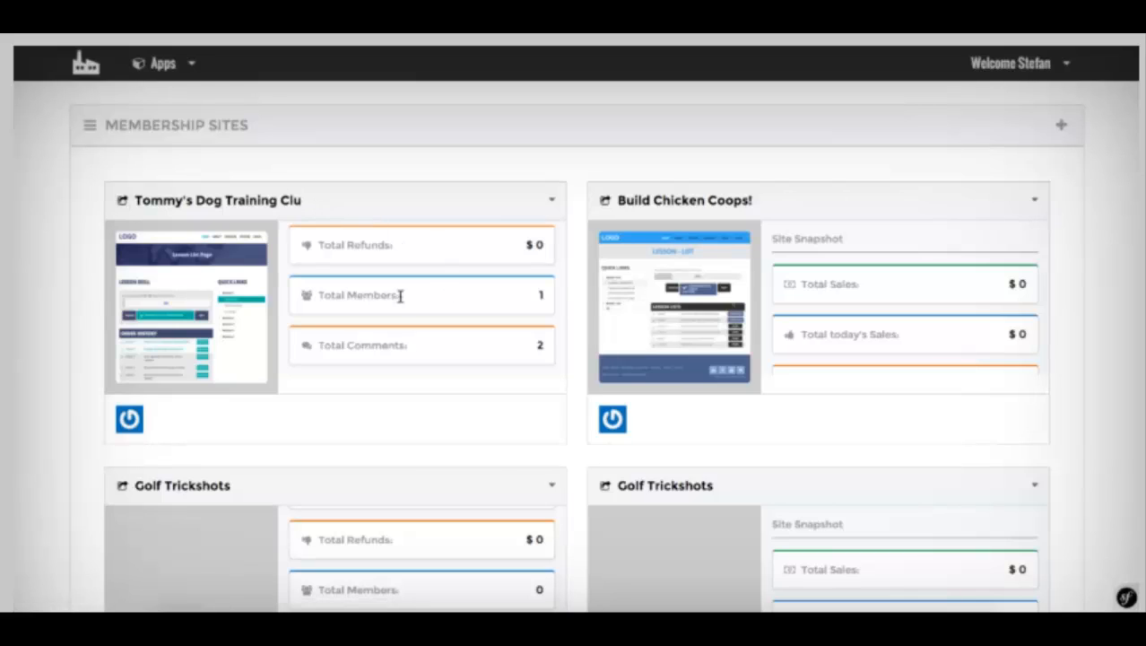
Step: Browse the sites list, checking the dog training site's actions and the account options
{"action": "scroll", "coordinate": [431, 251], "scroll_direction": "down", "scroll_amount": 1}
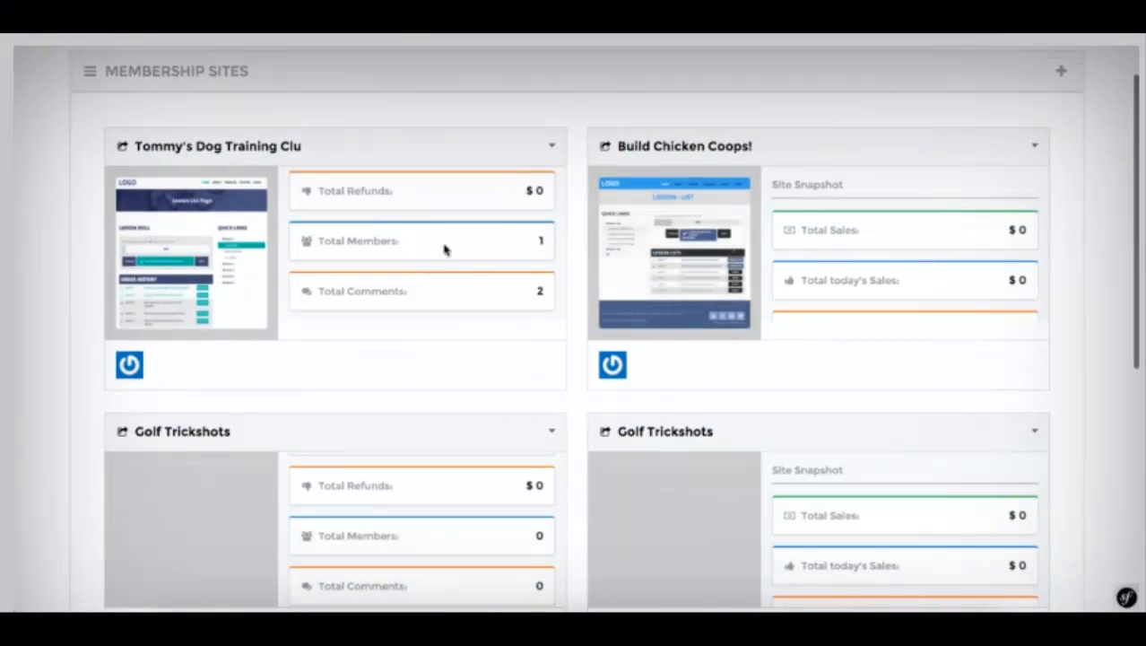
{"action": "scroll", "coordinate": [494, 199], "scroll_direction": "up", "scroll_amount": 1}
{"action": "scroll", "coordinate": [494, 201], "scroll_direction": "up", "scroll_amount": 3}
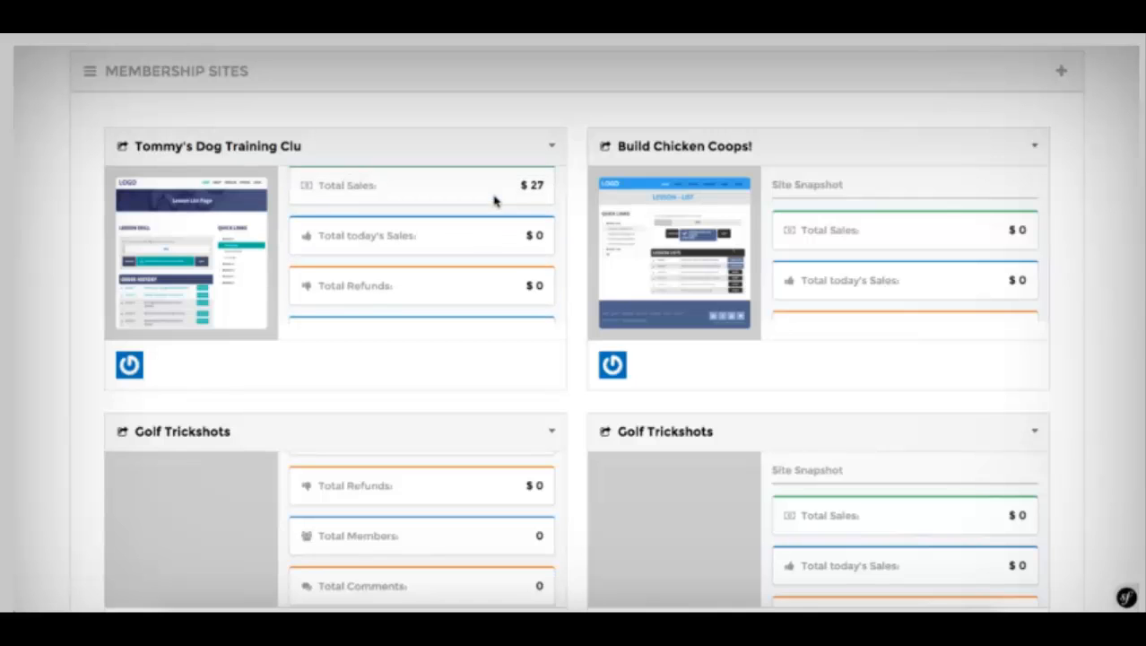
{"action": "scroll", "coordinate": [494, 201], "scroll_direction": "up", "scroll_amount": 1}
{"action": "scroll", "coordinate": [494, 201], "scroll_direction": "down", "scroll_amount": 3}
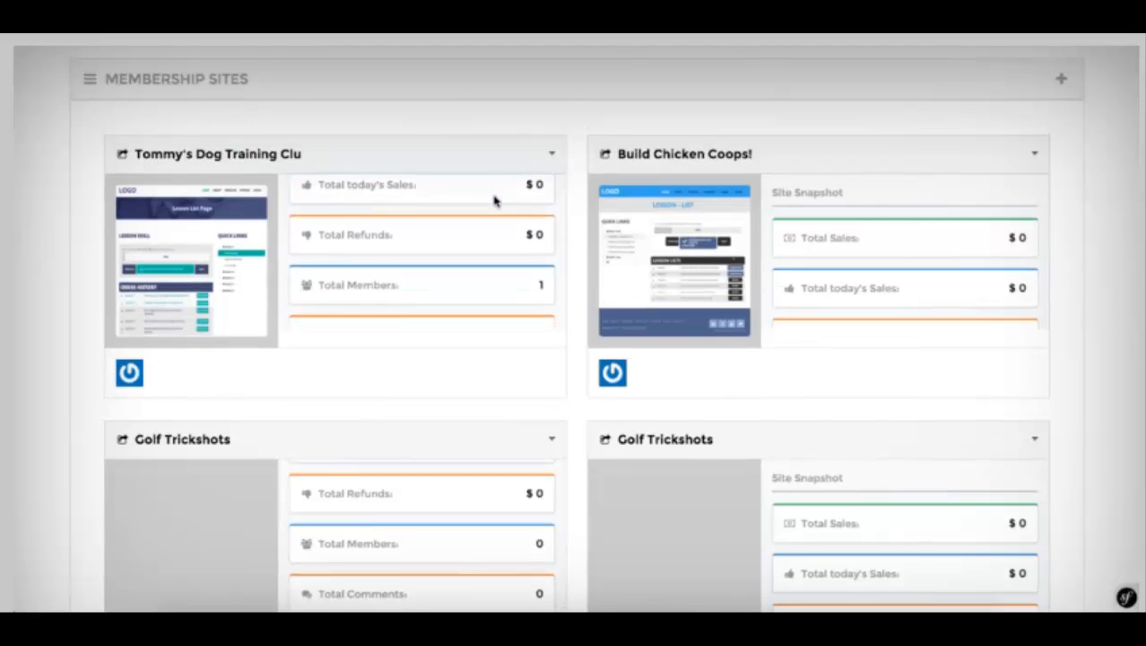
{"action": "scroll", "coordinate": [494, 199], "scroll_direction": "down", "scroll_amount": 2}
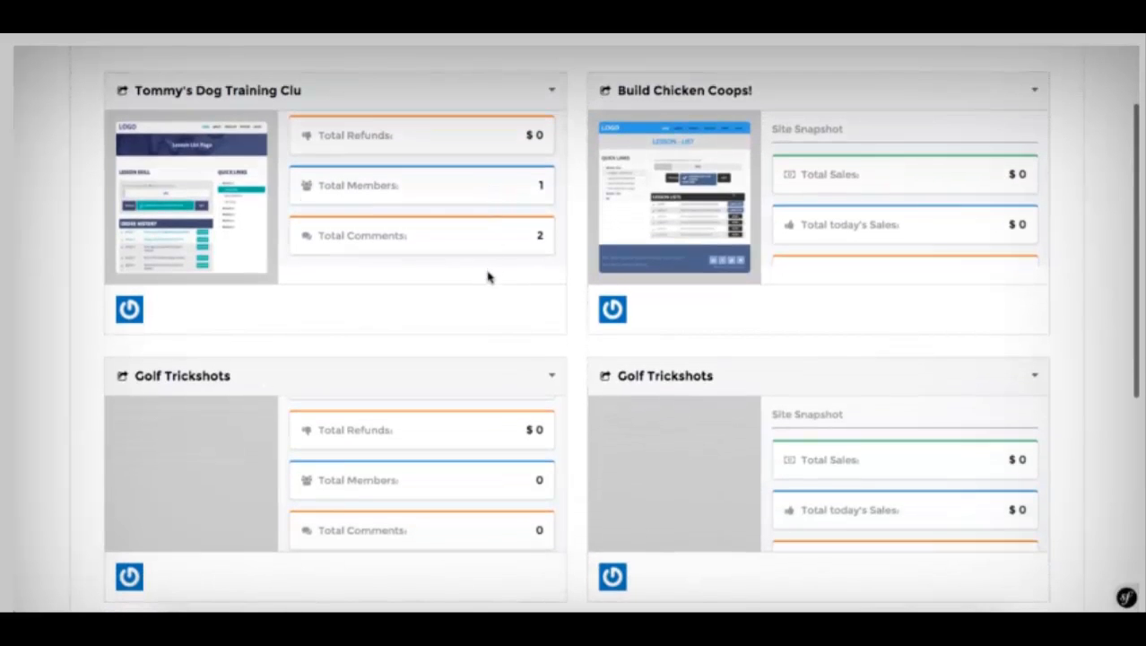
{"action": "scroll", "coordinate": [486, 278], "scroll_direction": "up", "scroll_amount": 1}
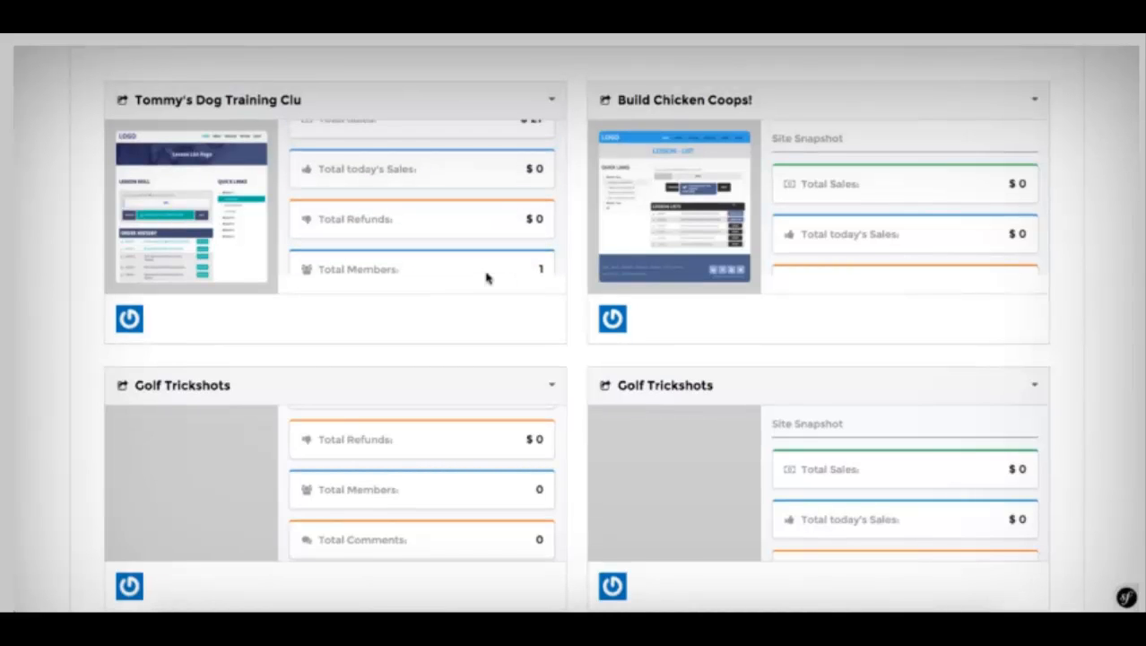
{"action": "scroll", "coordinate": [486, 278], "scroll_direction": "up", "scroll_amount": 2}
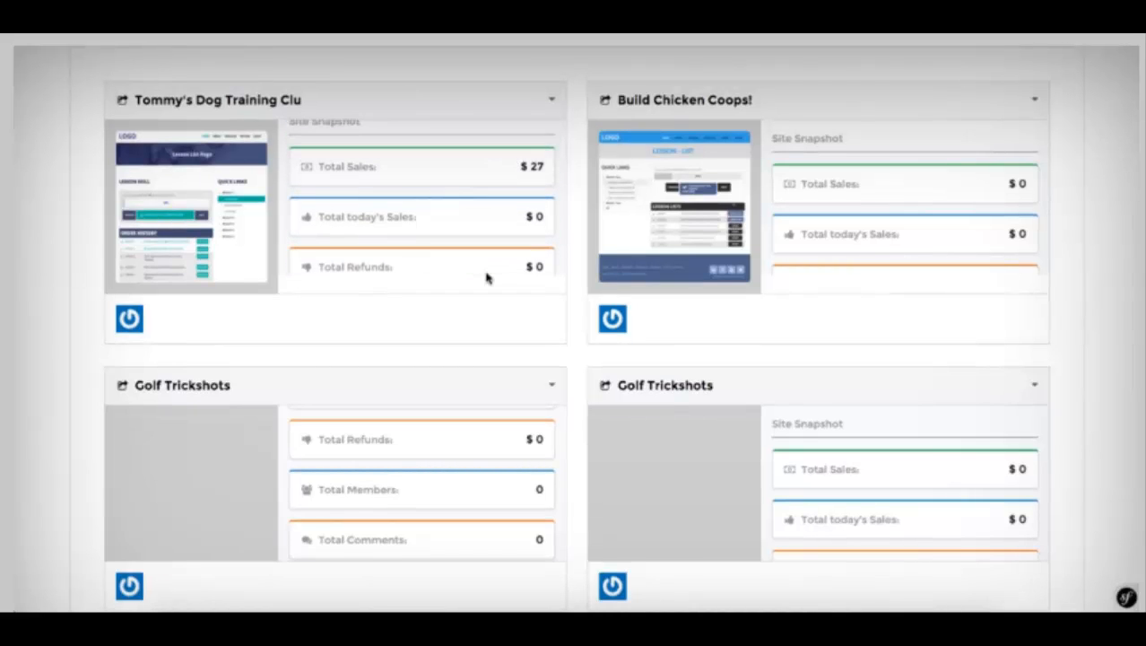
{"action": "scroll", "coordinate": [486, 278], "scroll_direction": "up", "scroll_amount": 3}
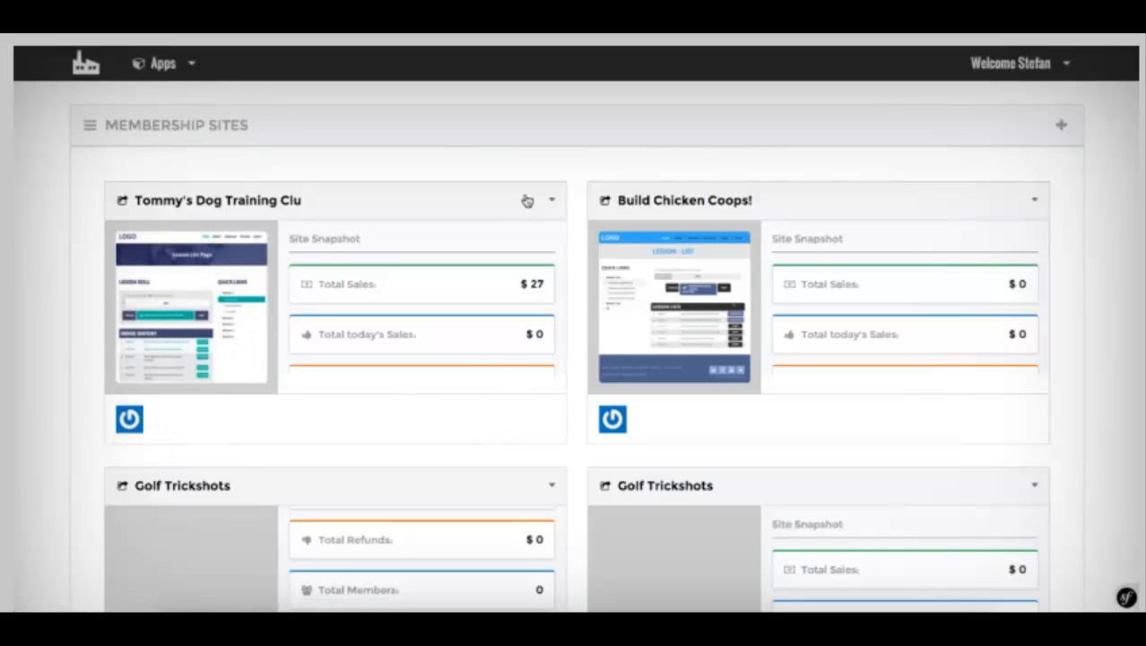
{"action": "left_click", "coordinate": [553, 200]}
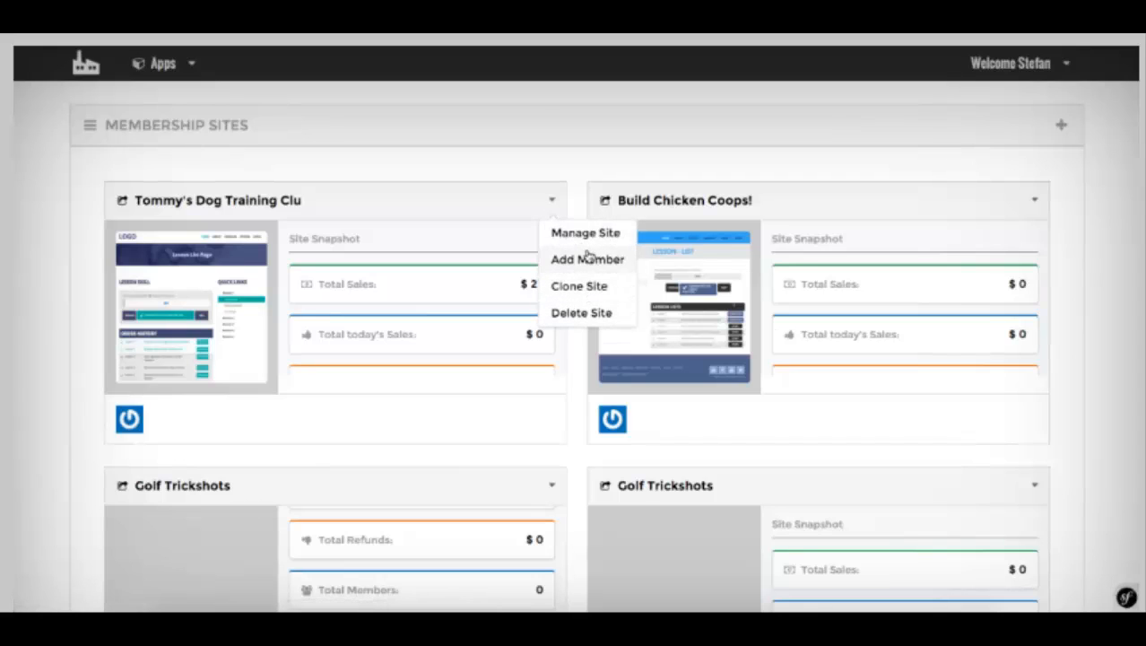
{"action": "left_click", "coordinate": [509, 177]}
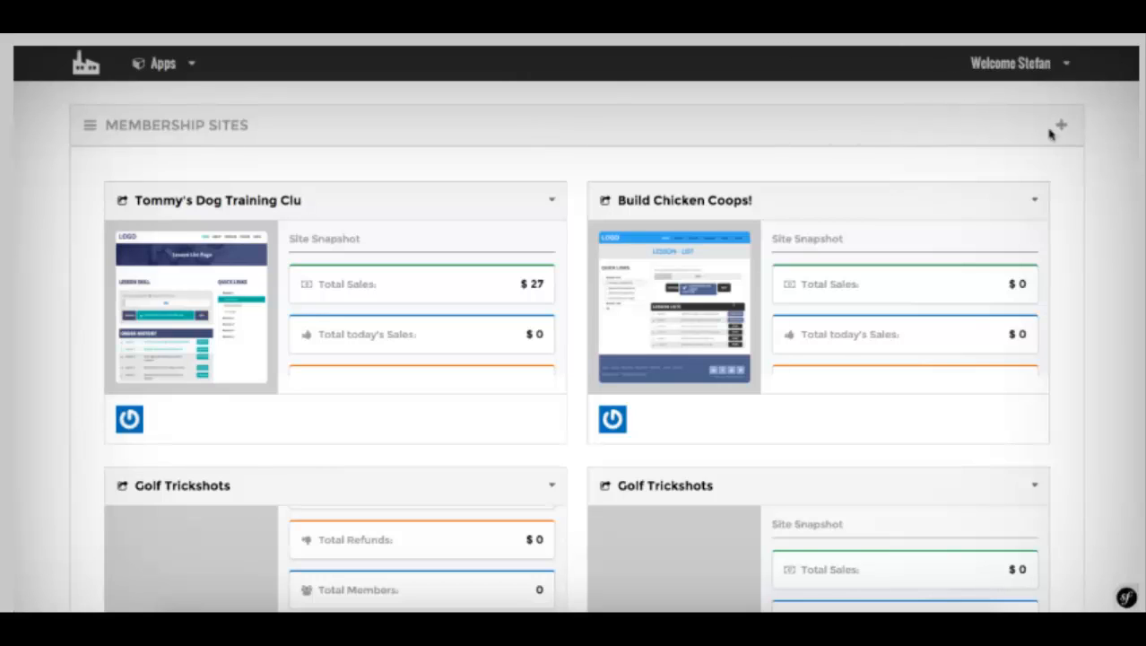
{"action": "left_click", "coordinate": [1067, 64]}
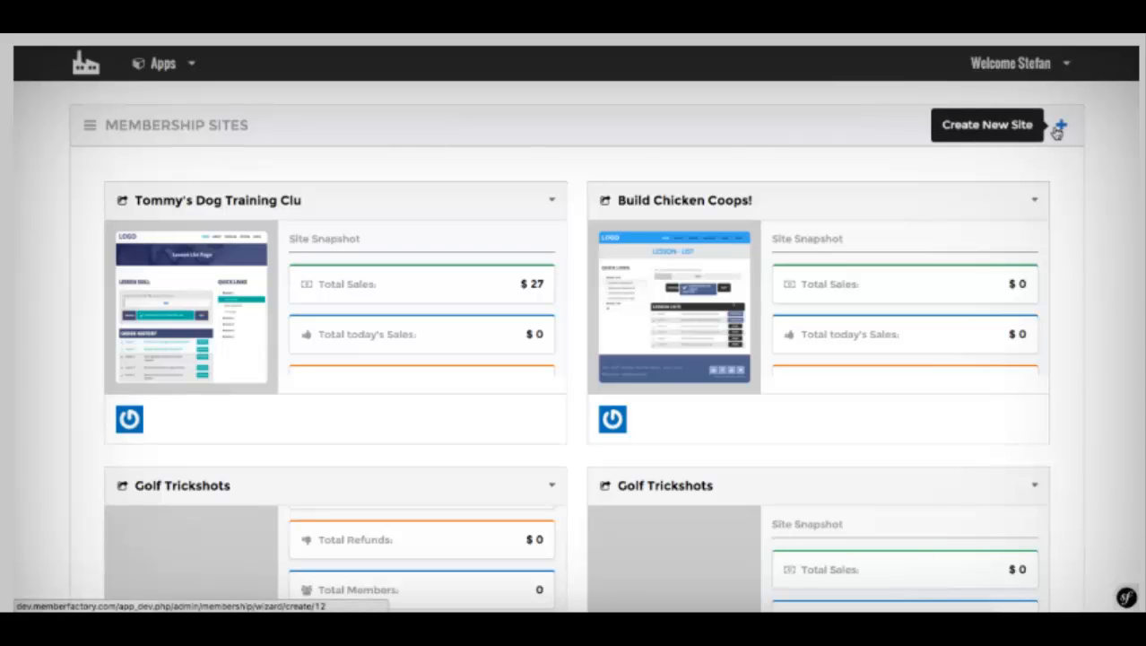
Step: Start a new membership site and name it DogTricks
{"action": "left_click", "coordinate": [1058, 132]}
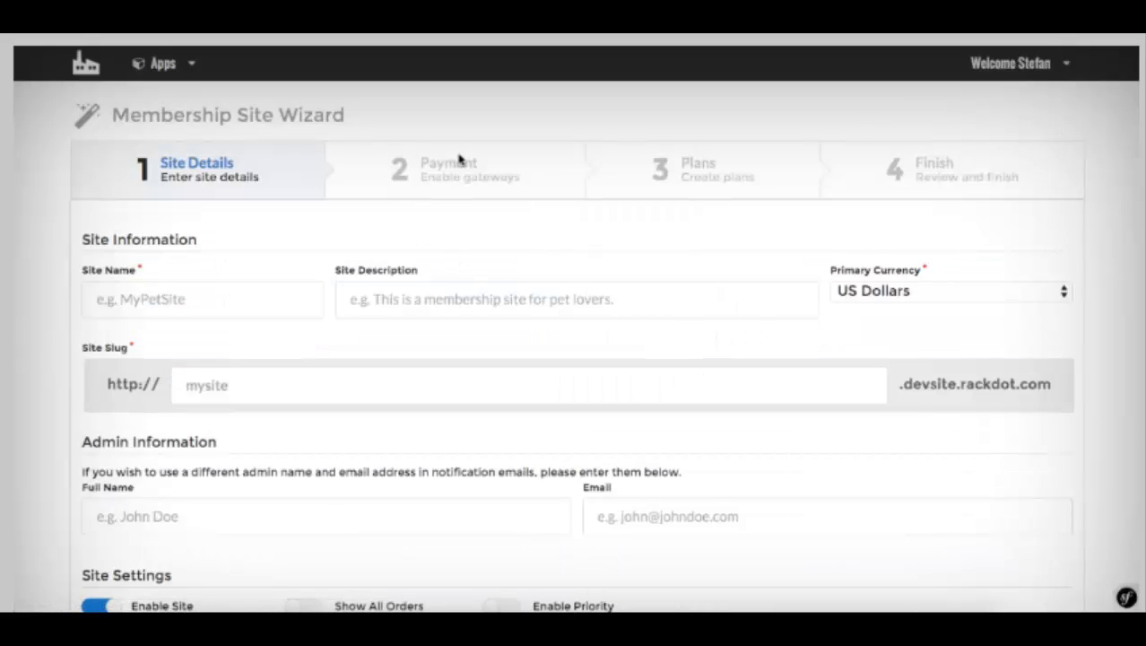
{"action": "scroll", "coordinate": [459, 159], "scroll_direction": "down", "scroll_amount": 1}
{"action": "scroll", "coordinate": [459, 160], "scroll_direction": "up", "scroll_amount": 1}
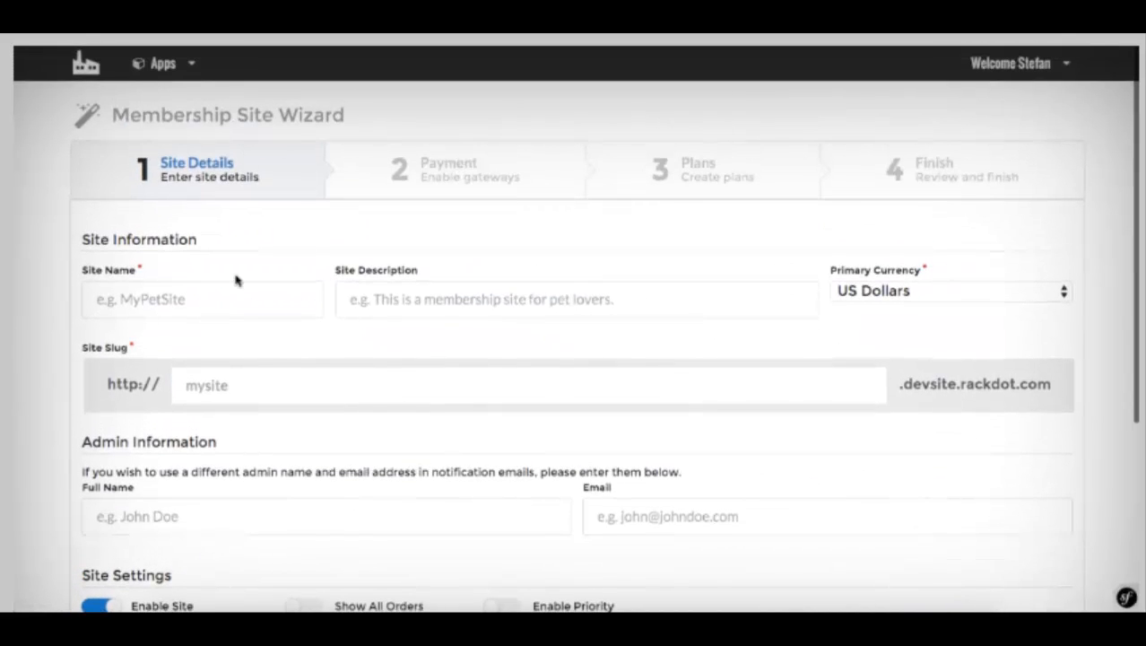
{"action": "left_click", "coordinate": [188, 295]}
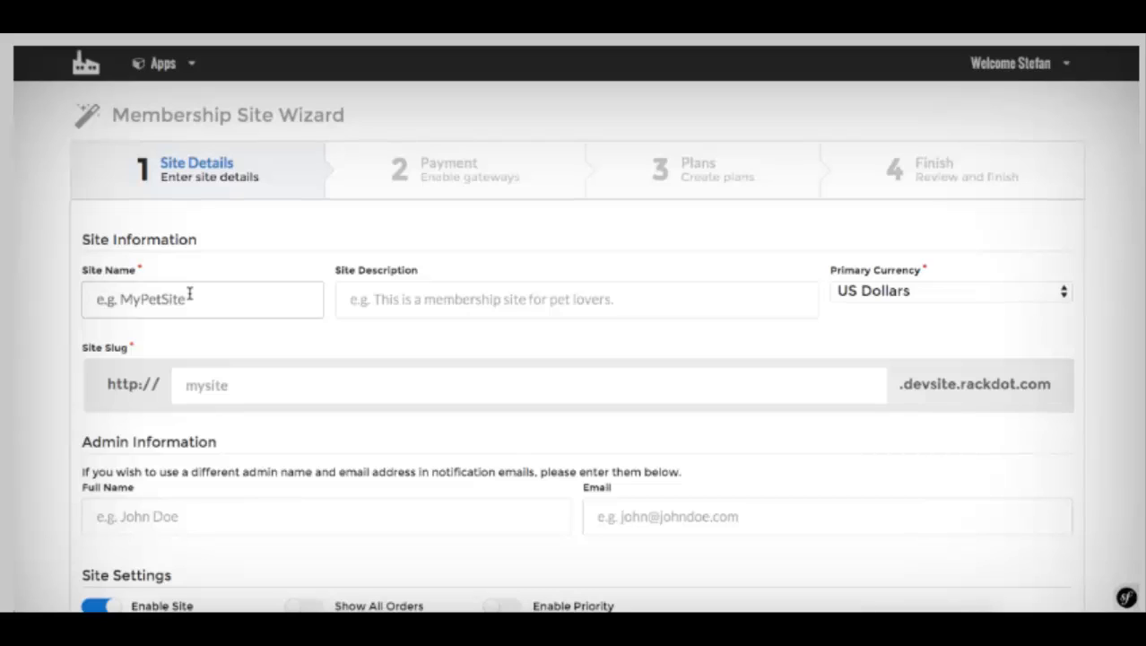
{"action": "type", "text": "DogT"}
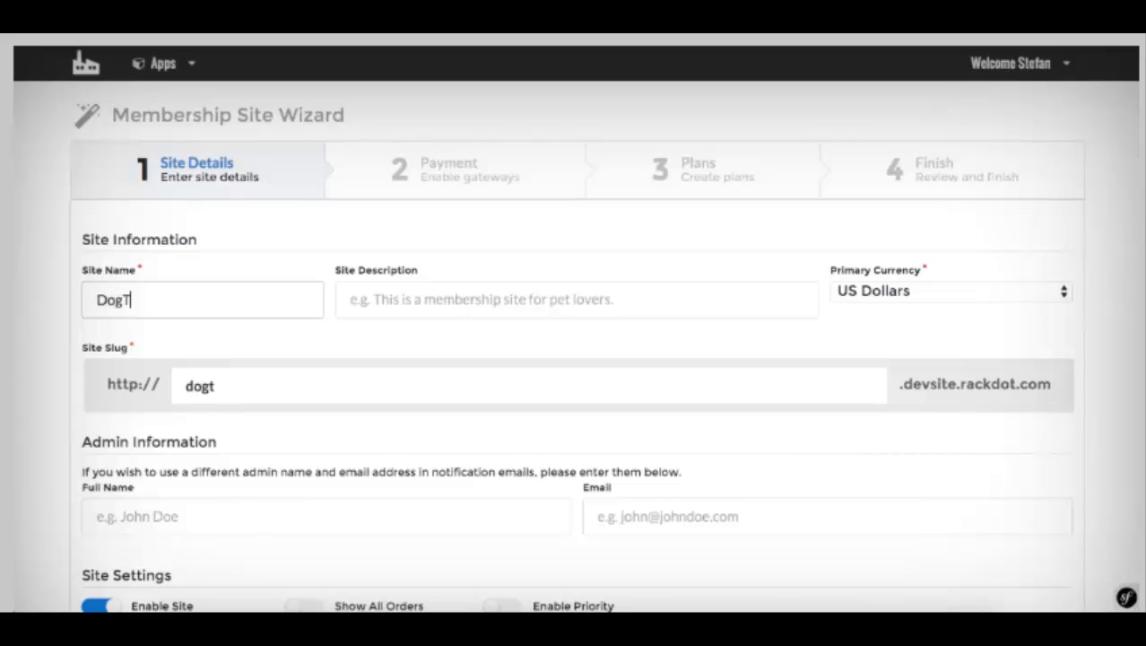
{"action": "type", "text": "ricks"}
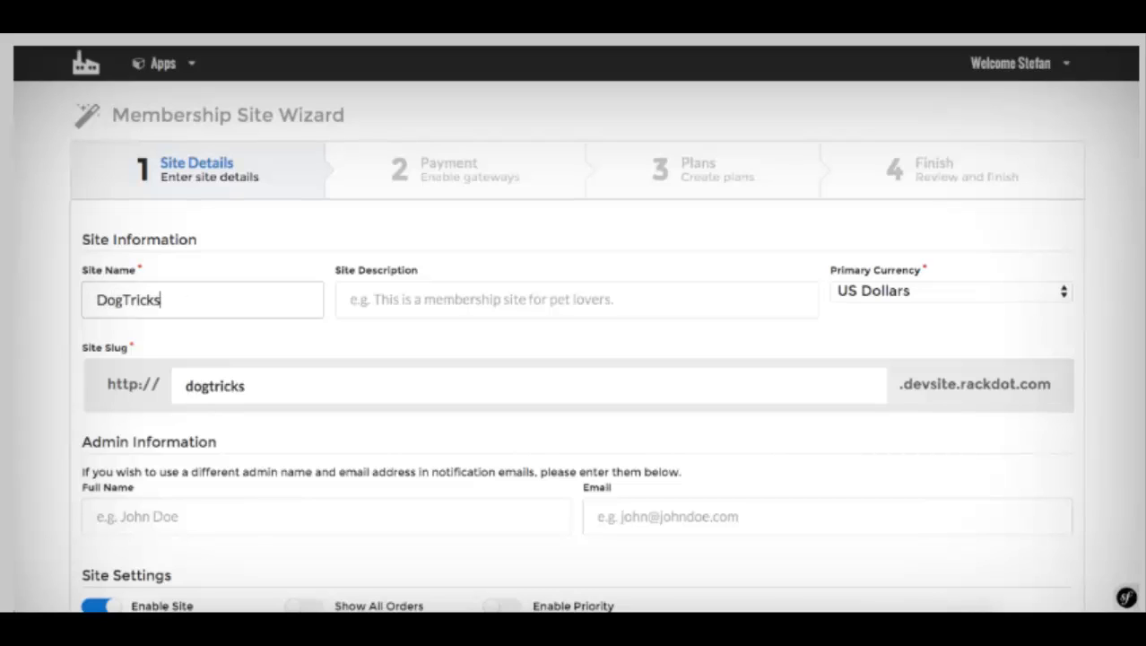
Step: Reuse the saved dog training description, changing it to 'Everything you need to know about Dog Tricks!'
{"action": "left_click", "coordinate": [375, 299]}
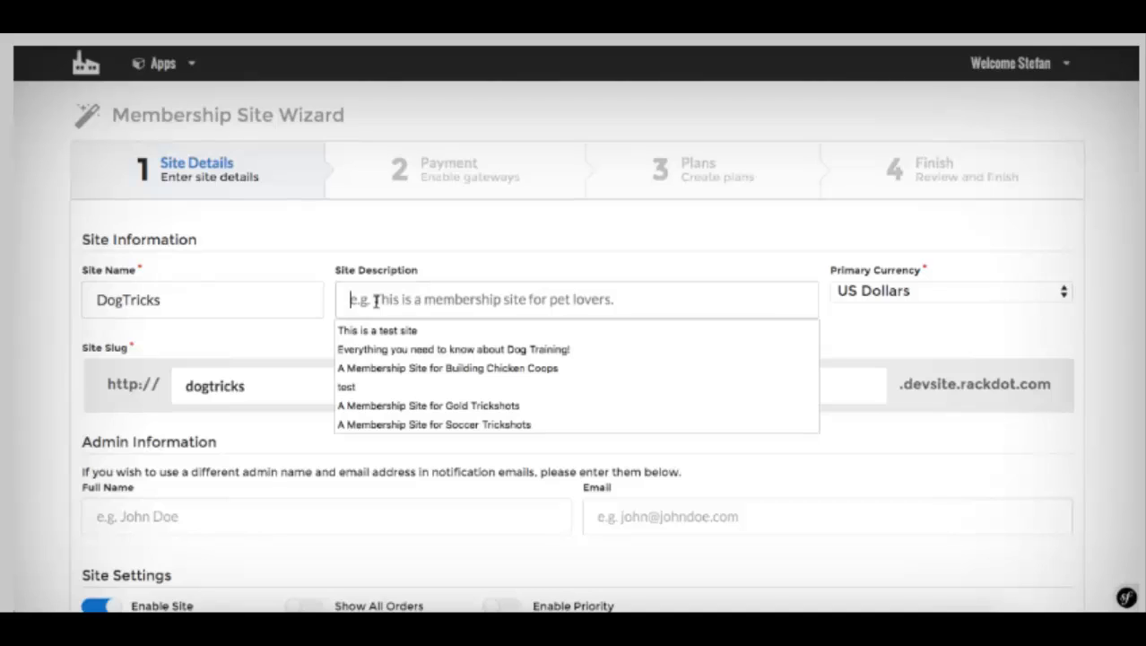
{"action": "left_click", "coordinate": [400, 348]}
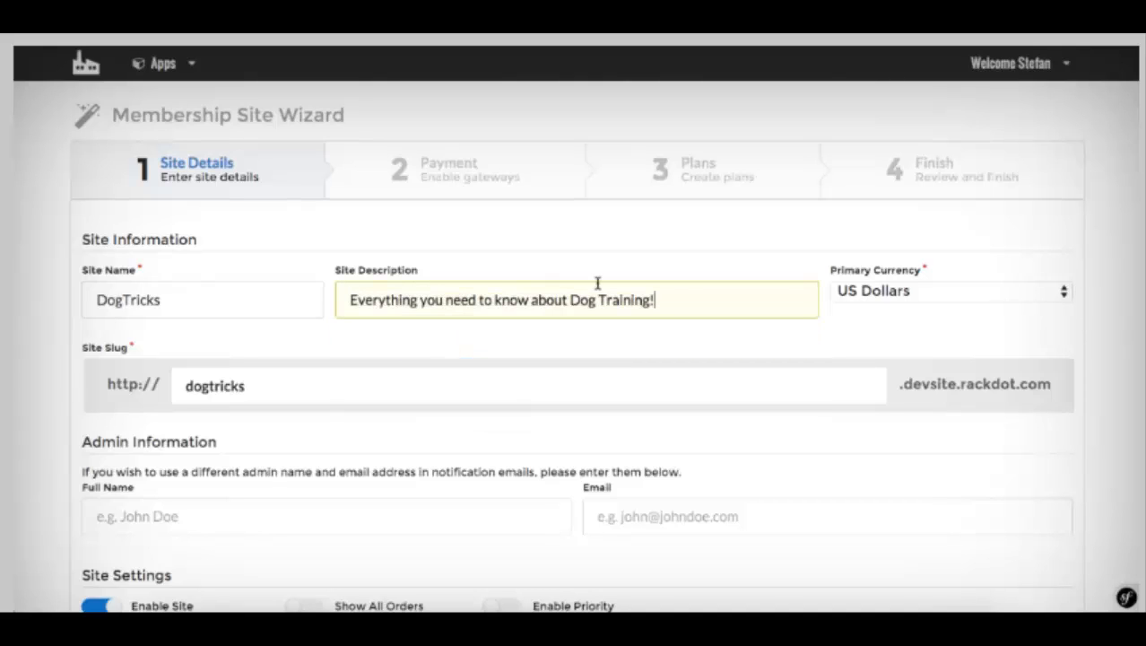
{"action": "left_click", "coordinate": [657, 254]}
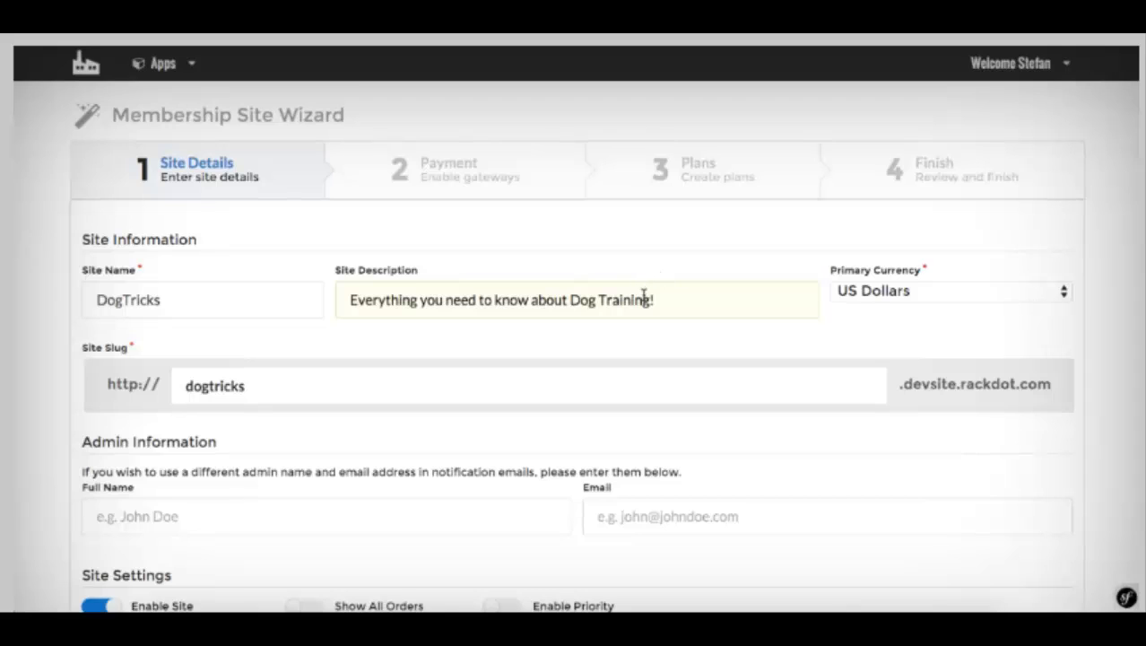
{"action": "left_click_drag", "start_coordinate": [652, 299], "coordinate": [609, 305]}
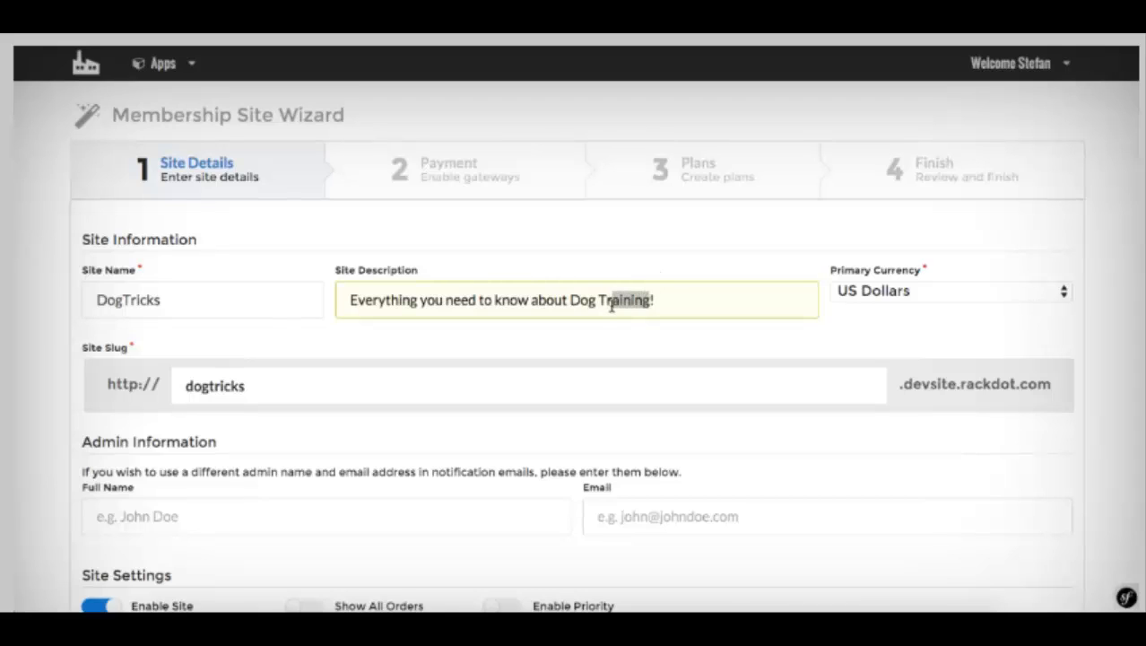
{"action": "type", "text": "icks"}
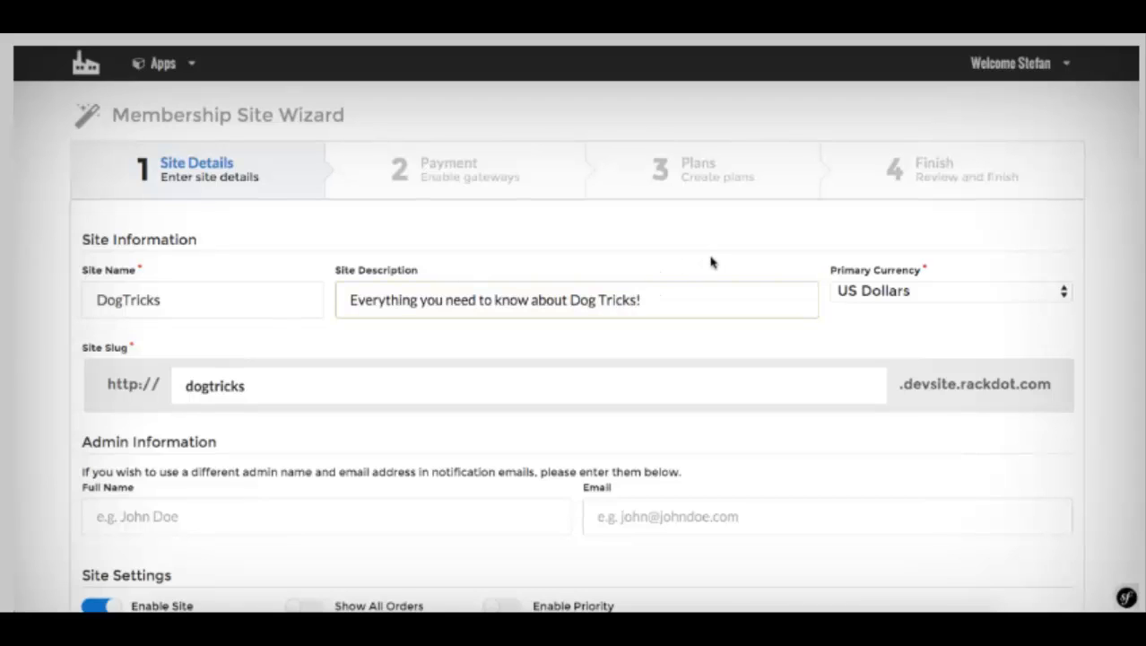
{"action": "left_click", "coordinate": [712, 261]}
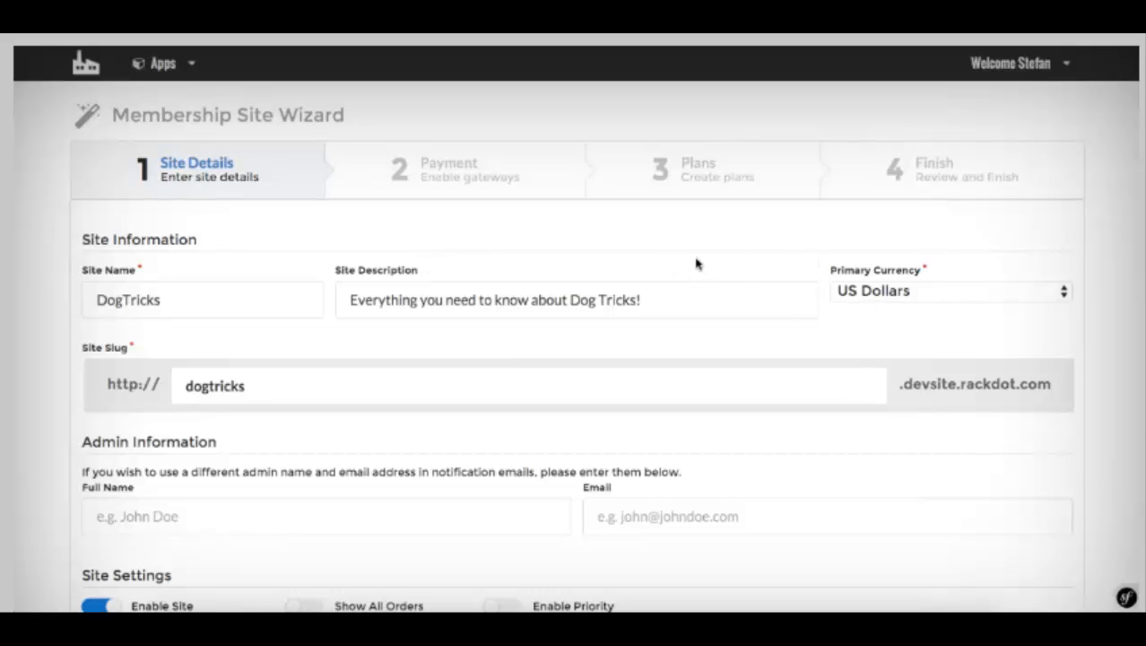
Step: Switch on Show All Orders and Enable Priority in the DogTricks site settings
{"action": "scroll", "coordinate": [696, 263], "scroll_direction": "down", "scroll_amount": 1}
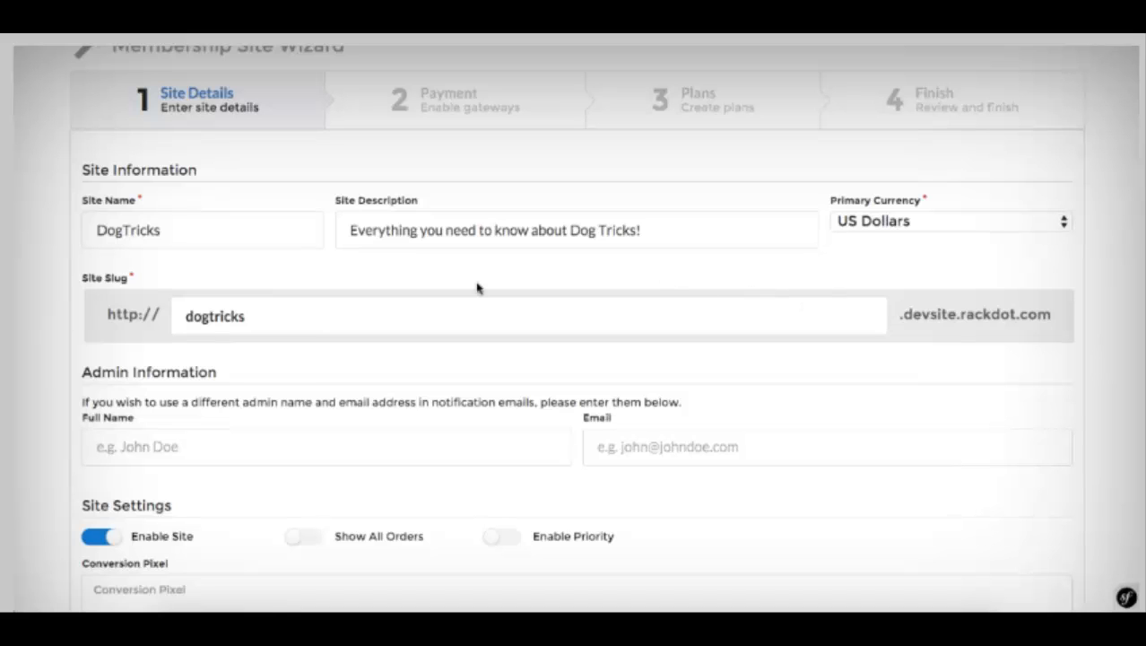
{"action": "scroll", "coordinate": [210, 328], "scroll_direction": "down", "scroll_amount": 2}
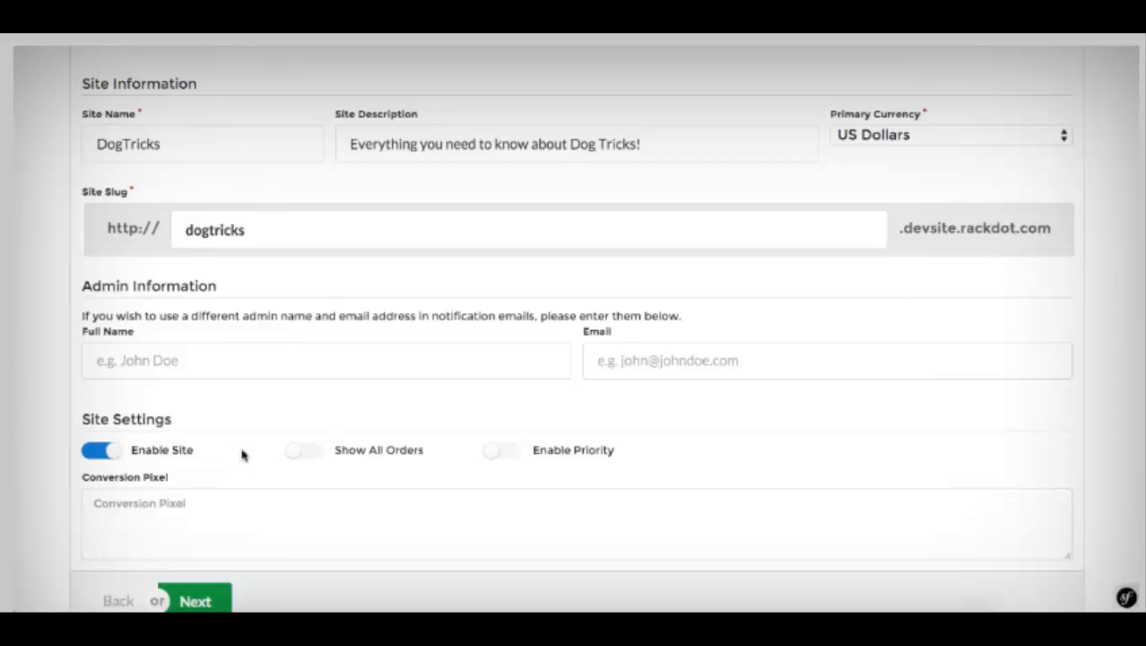
{"action": "left_click", "coordinate": [314, 449]}
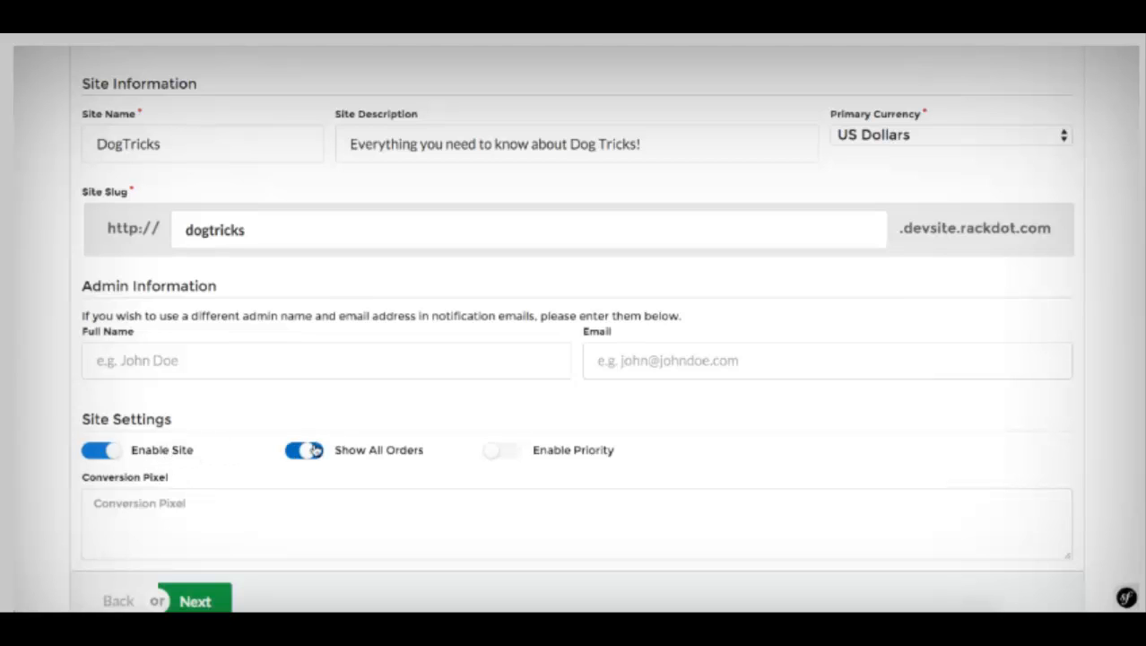
{"action": "left_click", "coordinate": [496, 452]}
{"action": "scroll", "coordinate": [340, 408], "scroll_direction": "down", "scroll_amount": 1}
{"action": "left_click", "coordinate": [171, 410]}
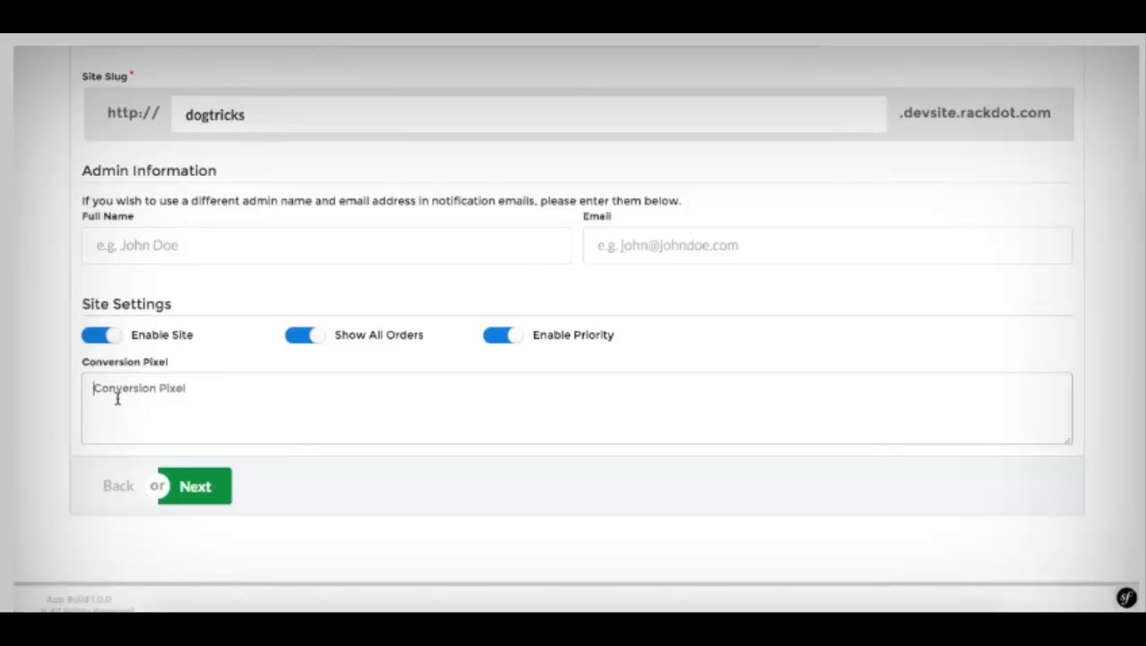
{"action": "left_click", "coordinate": [226, 387]}
{"action": "scroll", "coordinate": [258, 392], "scroll_direction": "up", "scroll_amount": 4}
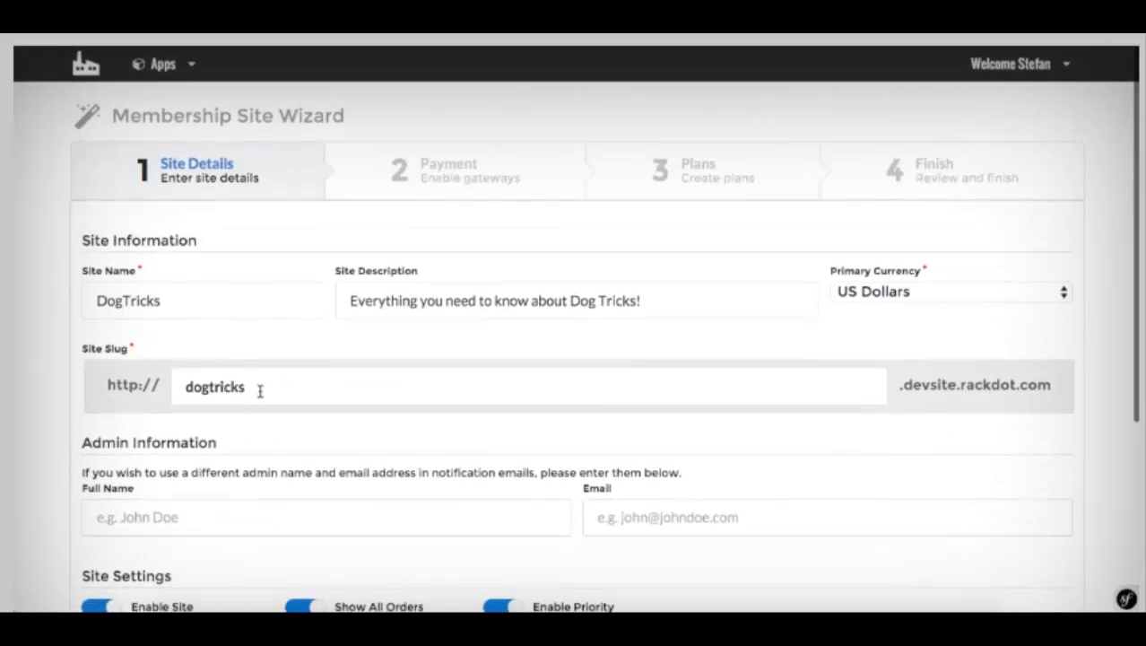
{"action": "scroll", "coordinate": [259, 391], "scroll_direction": "down", "scroll_amount": 4}
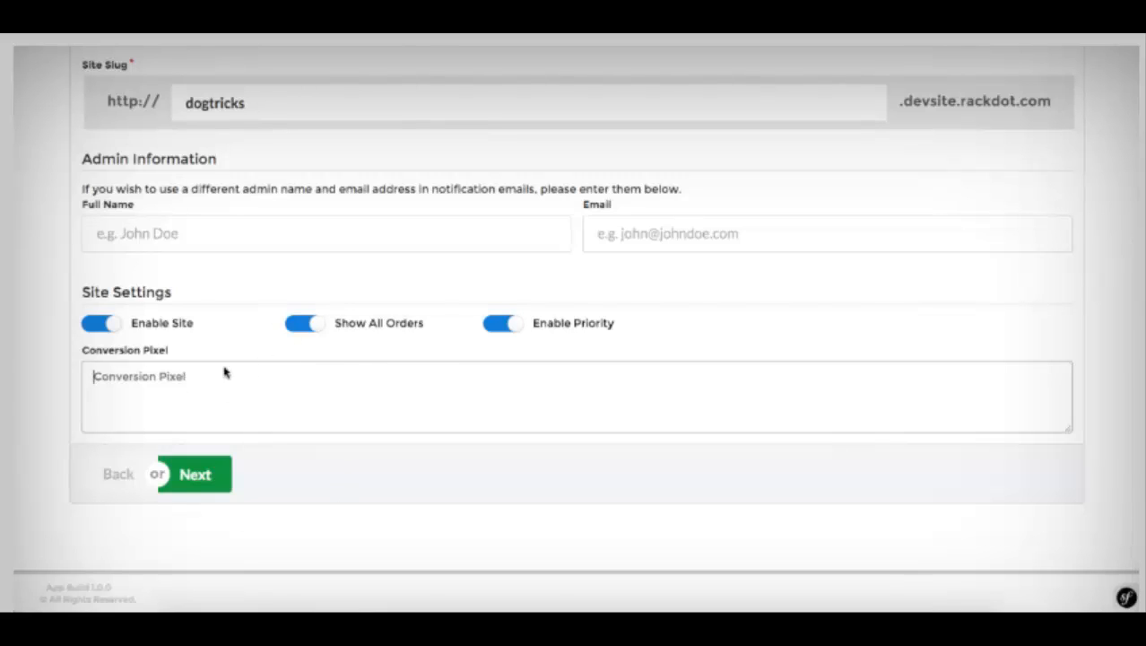
Step: Enable JVZoo as the only payment gateway and continue to the Plans step
{"action": "left_click", "coordinate": [195, 480]}
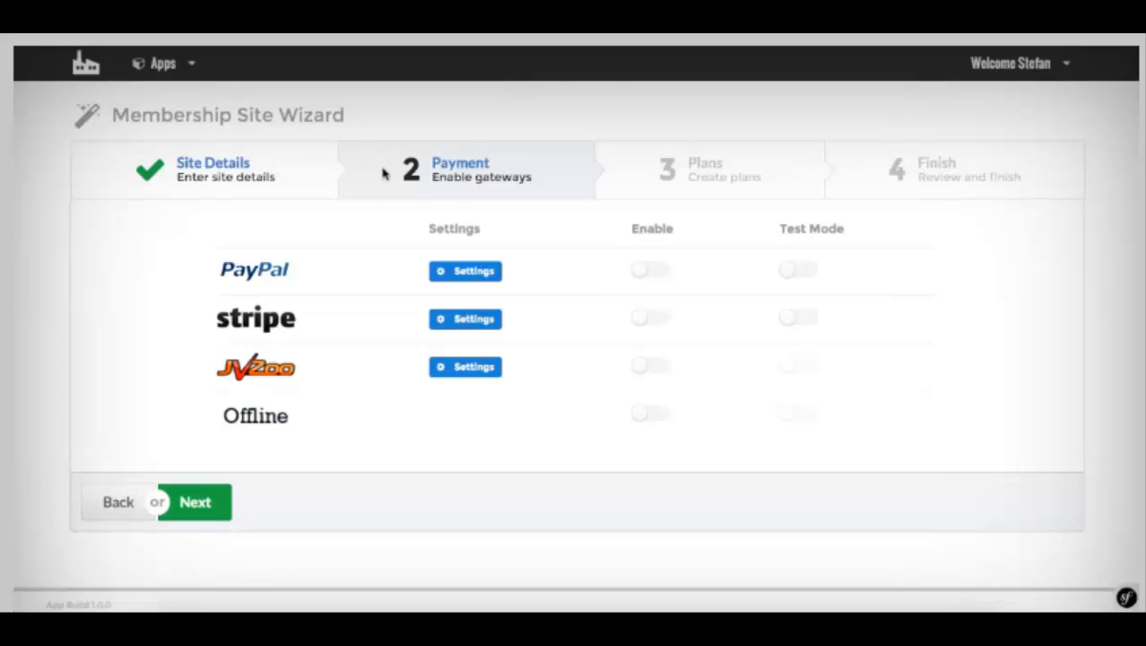
{"action": "left_click", "coordinate": [647, 370]}
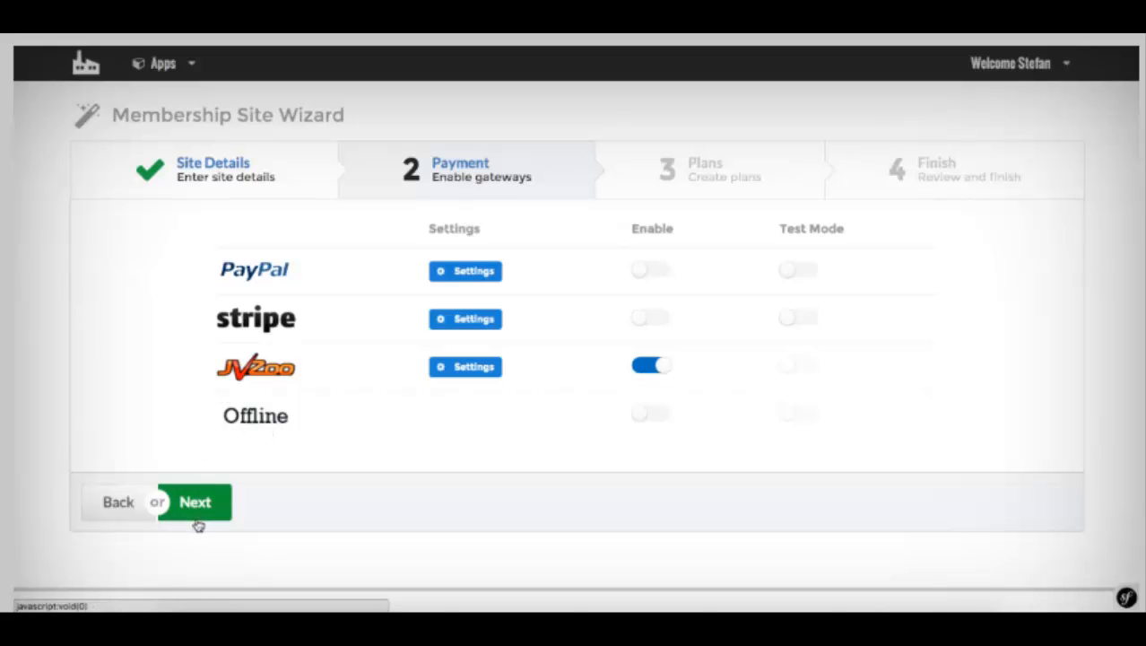
{"action": "left_click", "coordinate": [197, 524]}
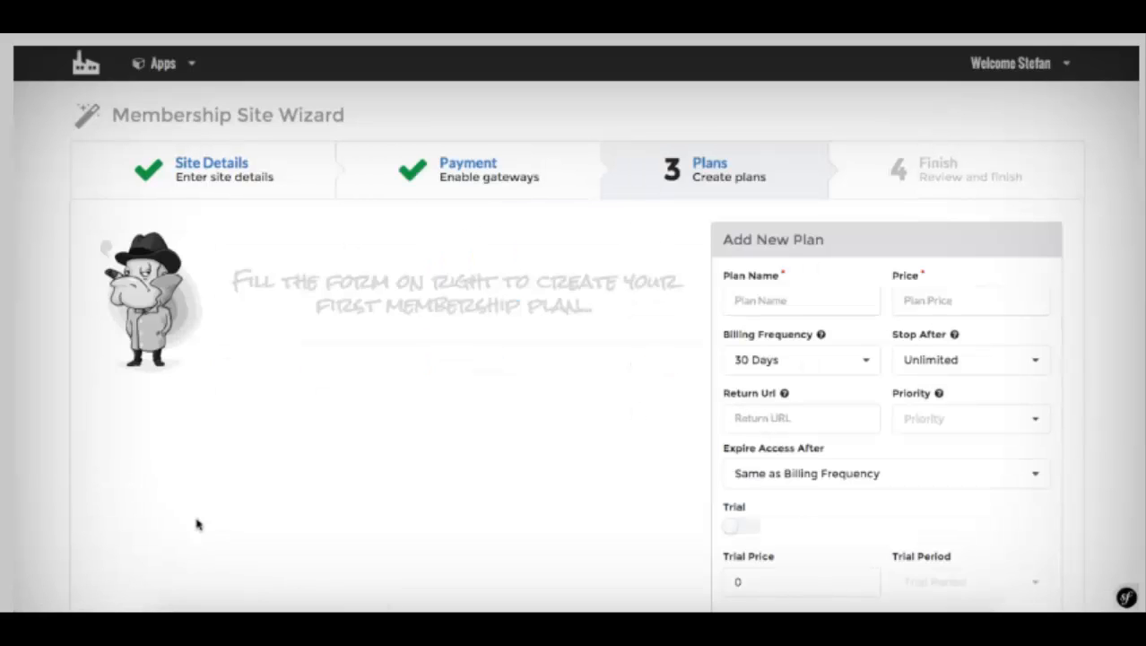
Step: Name the new plan Gold, price it at 47, and give it priority 1
{"action": "left_click", "coordinate": [769, 307]}
{"action": "type", "text": "gold"}
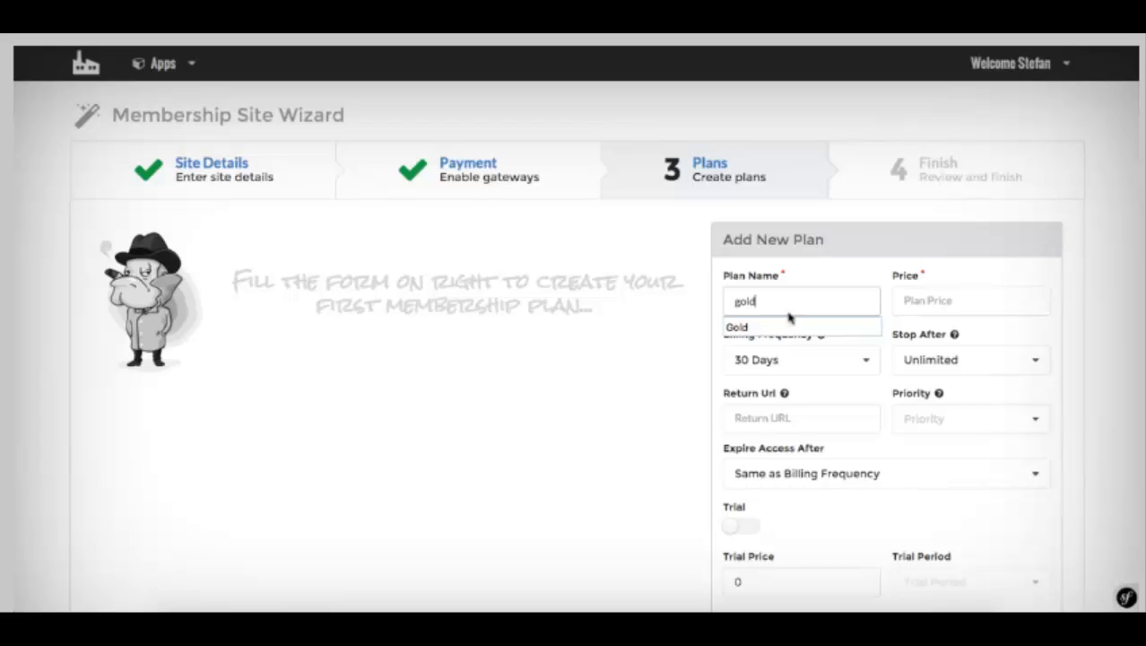
{"action": "left_click", "coordinate": [789, 326]}
{"action": "left_click", "coordinate": [910, 305]}
{"action": "type", "text": "4"}
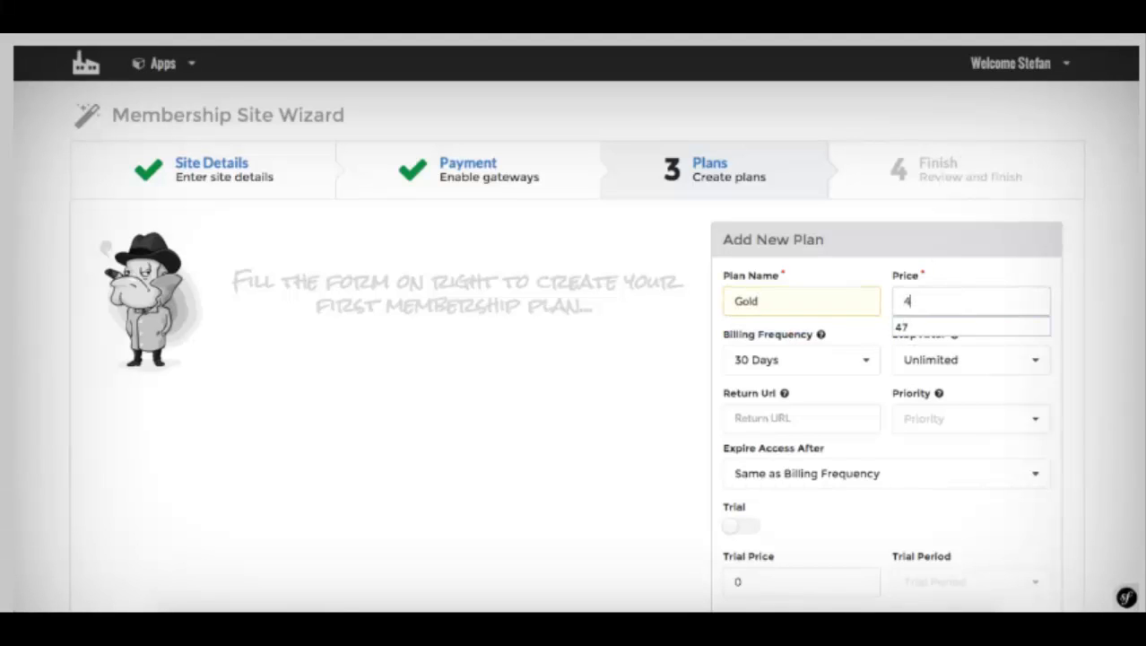
{"action": "type", "text": "7"}
{"action": "left_click", "coordinate": [919, 421]}
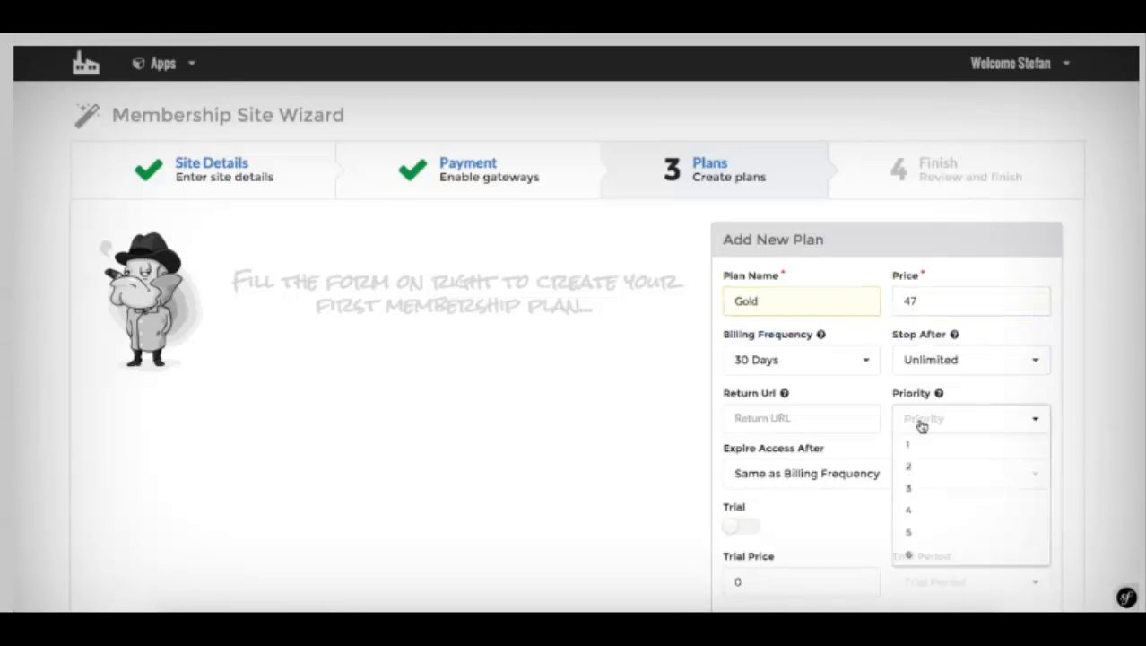
{"action": "left_click", "coordinate": [914, 446]}
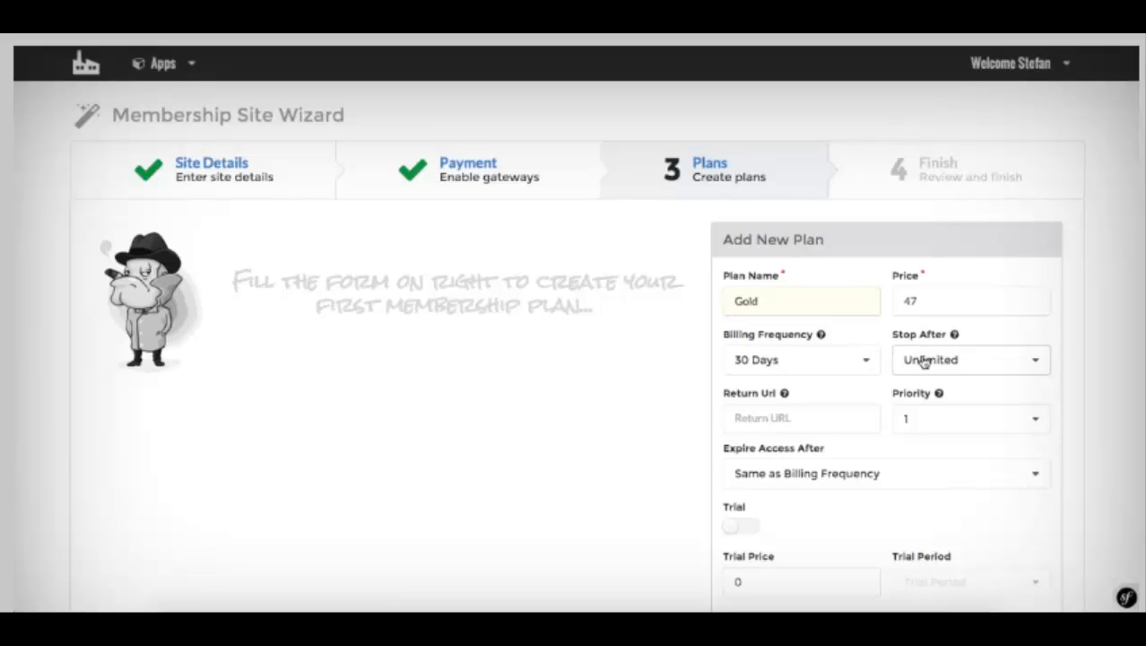
Step: Scroll down the plan form to the return URL field
{"action": "mouse_move", "coordinate": [968, 332]}
{"action": "scroll", "coordinate": [1003, 323], "scroll_direction": "down", "scroll_amount": 1}
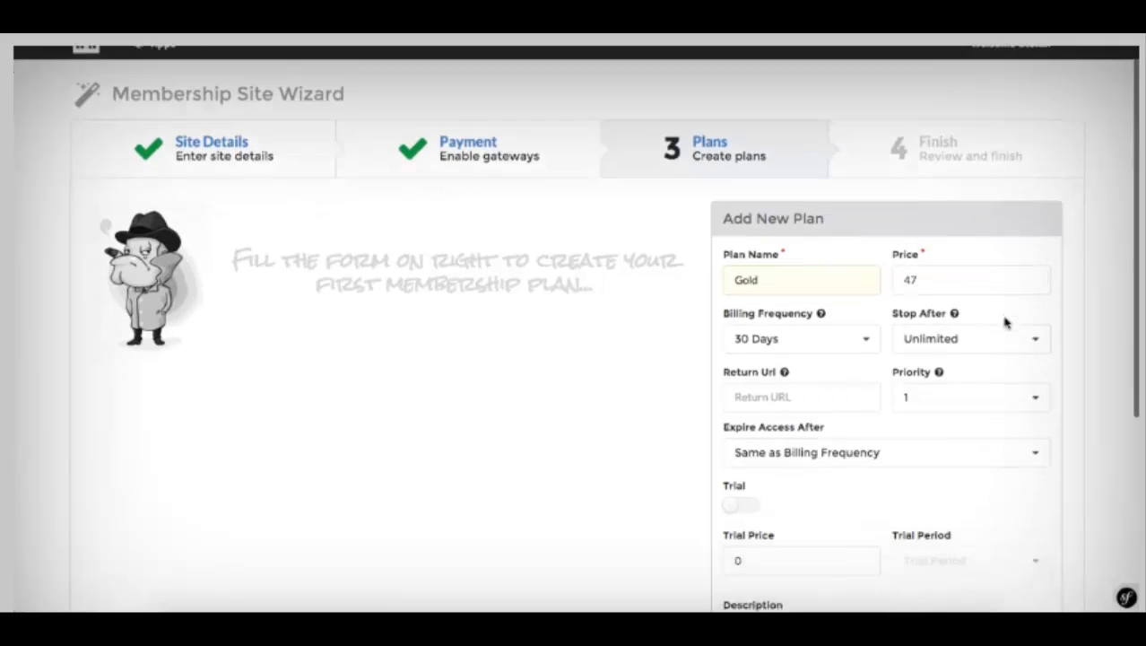
{"action": "scroll", "coordinate": [972, 245], "scroll_direction": "down", "scroll_amount": 2}
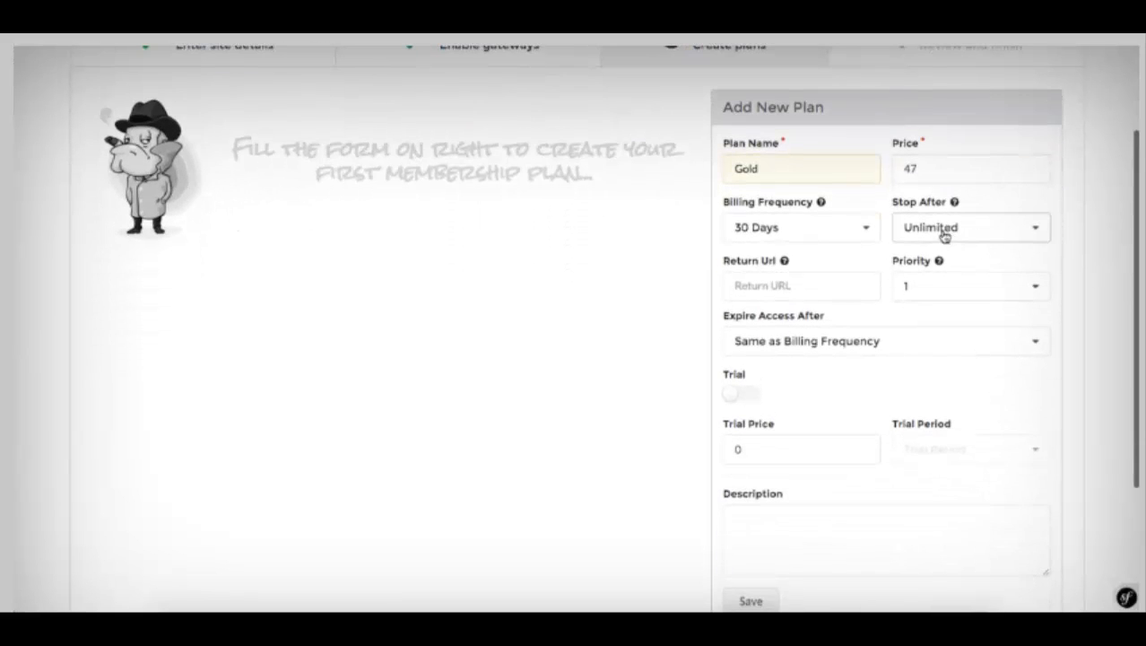
{"action": "left_click", "coordinate": [764, 285]}
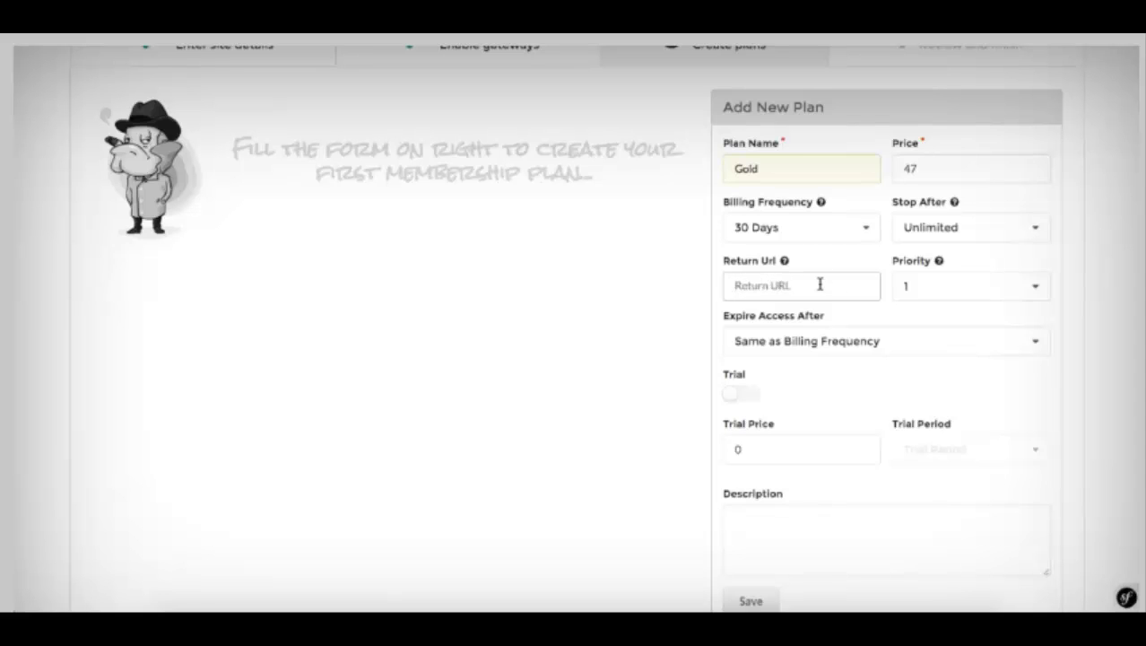
{"action": "scroll", "coordinate": [811, 285], "scroll_direction": "down", "scroll_amount": 1}
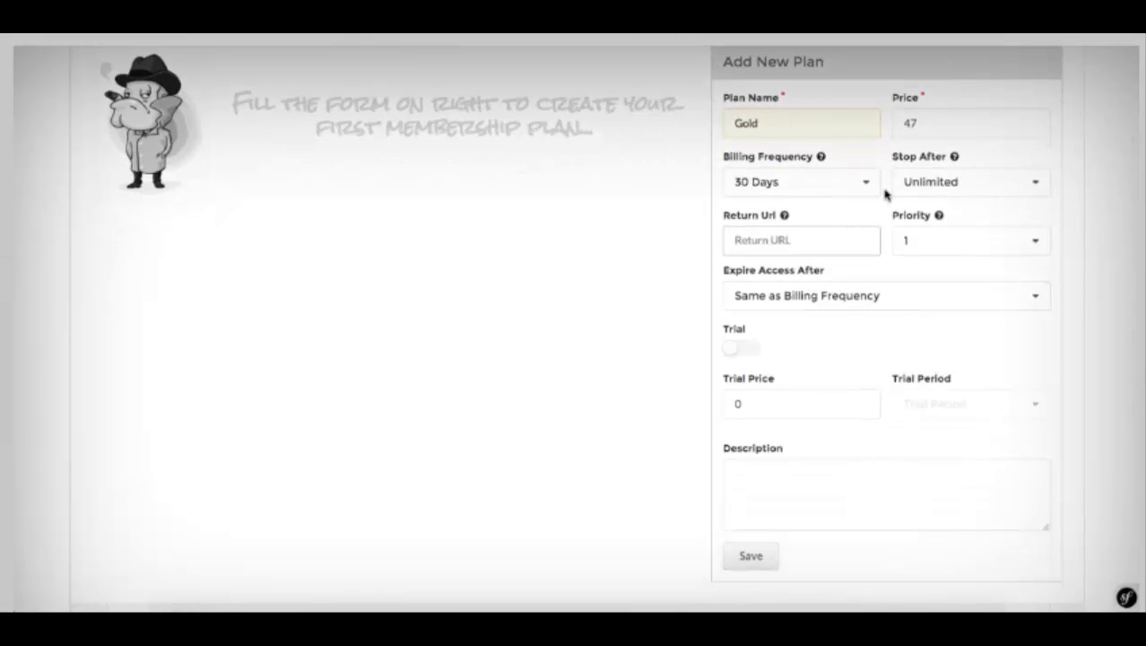
{"action": "scroll", "coordinate": [885, 194], "scroll_direction": "down", "scroll_amount": 1}
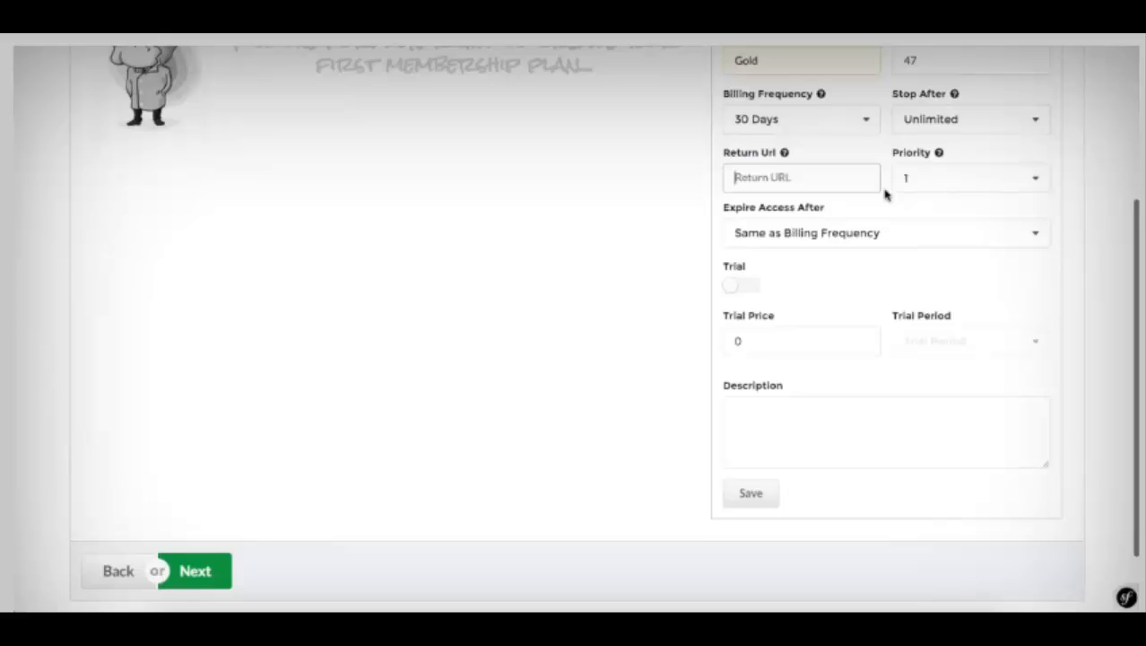
Step: Look through the access expiry choices without changing them
{"action": "left_click", "coordinate": [914, 236]}
{"action": "left_click", "coordinate": [911, 235]}
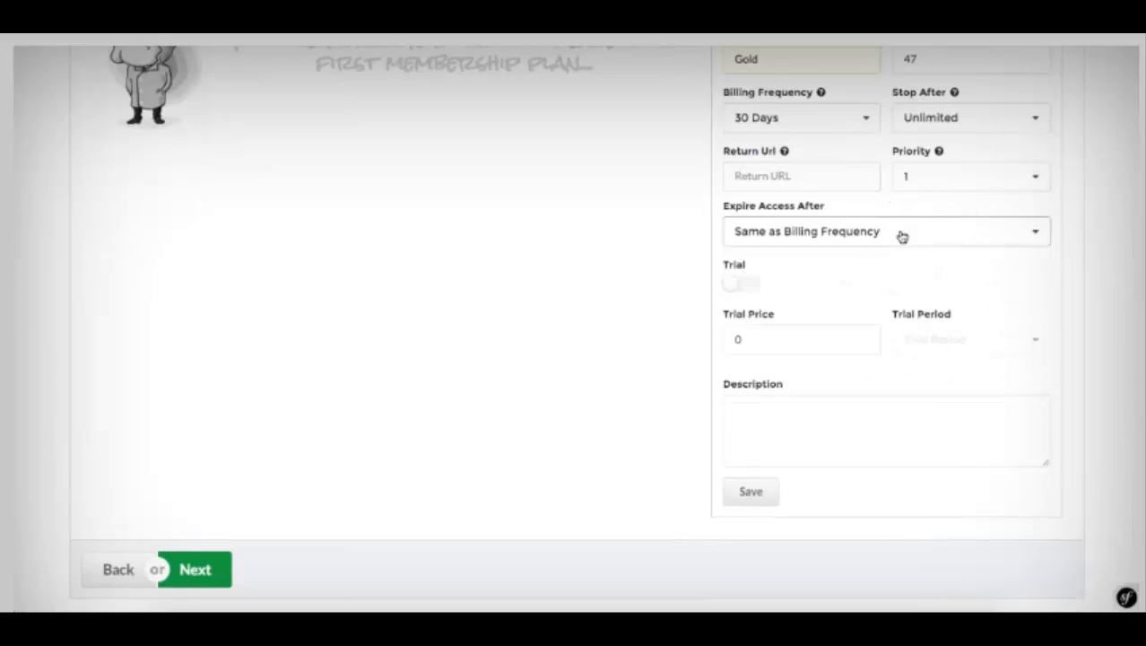
{"action": "left_click", "coordinate": [844, 237]}
{"action": "scroll", "coordinate": [848, 285], "scroll_direction": "down", "scroll_amount": 3}
{"action": "scroll", "coordinate": [848, 285], "scroll_direction": "up", "scroll_amount": 5}
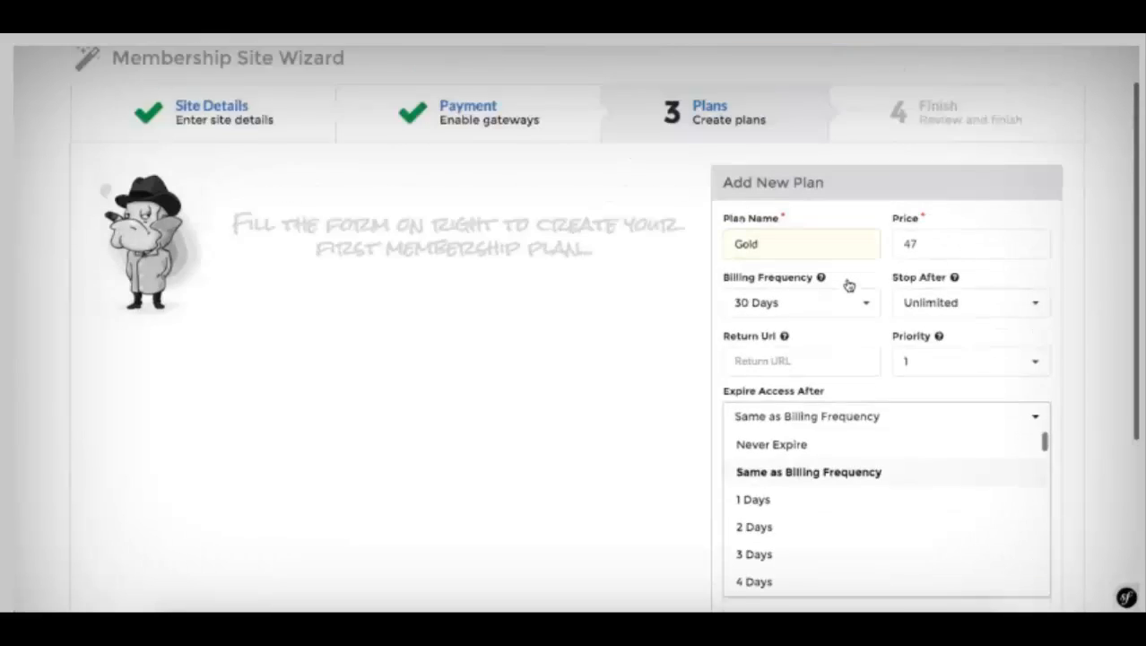
{"action": "left_click", "coordinate": [1077, 408]}
{"action": "scroll", "coordinate": [1092, 424], "scroll_direction": "down", "scroll_amount": 2}
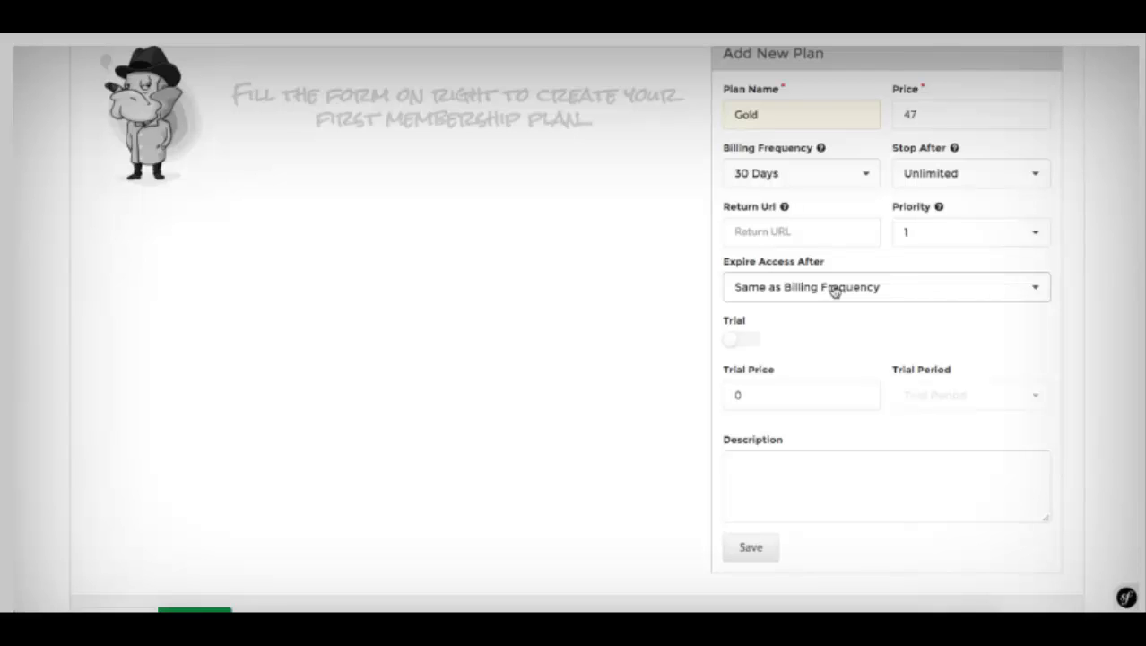
Step: Try 90 days and never for access expiry, settling on Same as Billing Frequency
{"action": "left_click", "coordinate": [833, 289]}
{"action": "scroll", "coordinate": [832, 358], "scroll_direction": "down", "scroll_amount": 20}
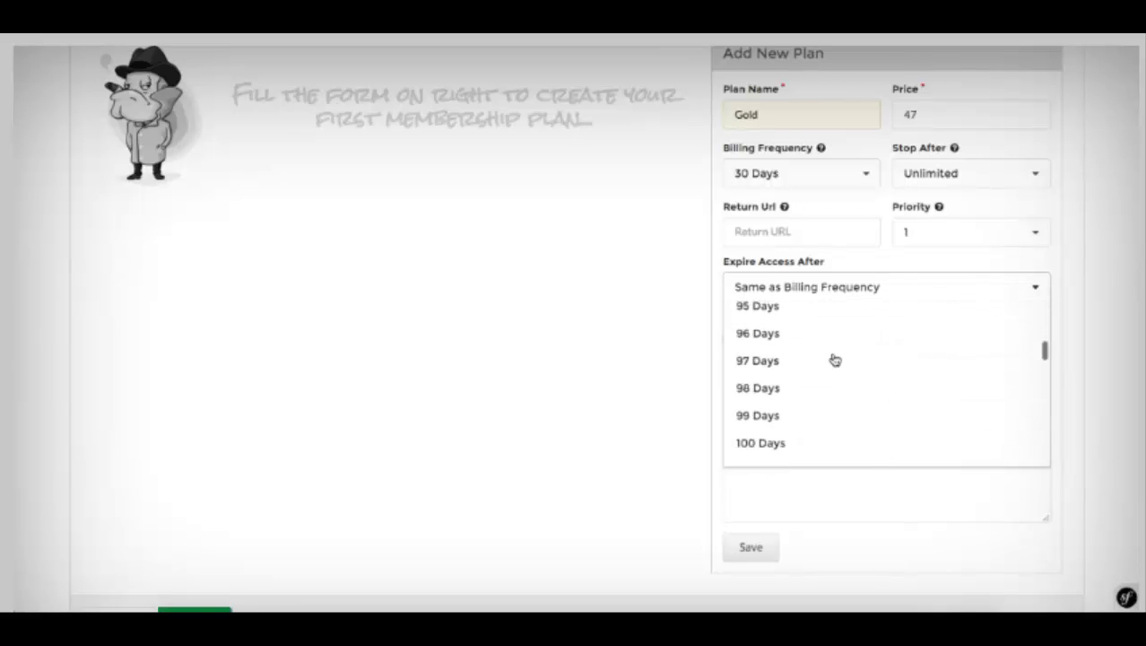
{"action": "scroll", "coordinate": [834, 358], "scroll_direction": "up", "scroll_amount": 3}
{"action": "scroll", "coordinate": [834, 359], "scroll_direction": "down", "scroll_amount": 1}
{"action": "scroll", "coordinate": [834, 358], "scroll_direction": "up", "scroll_amount": 2}
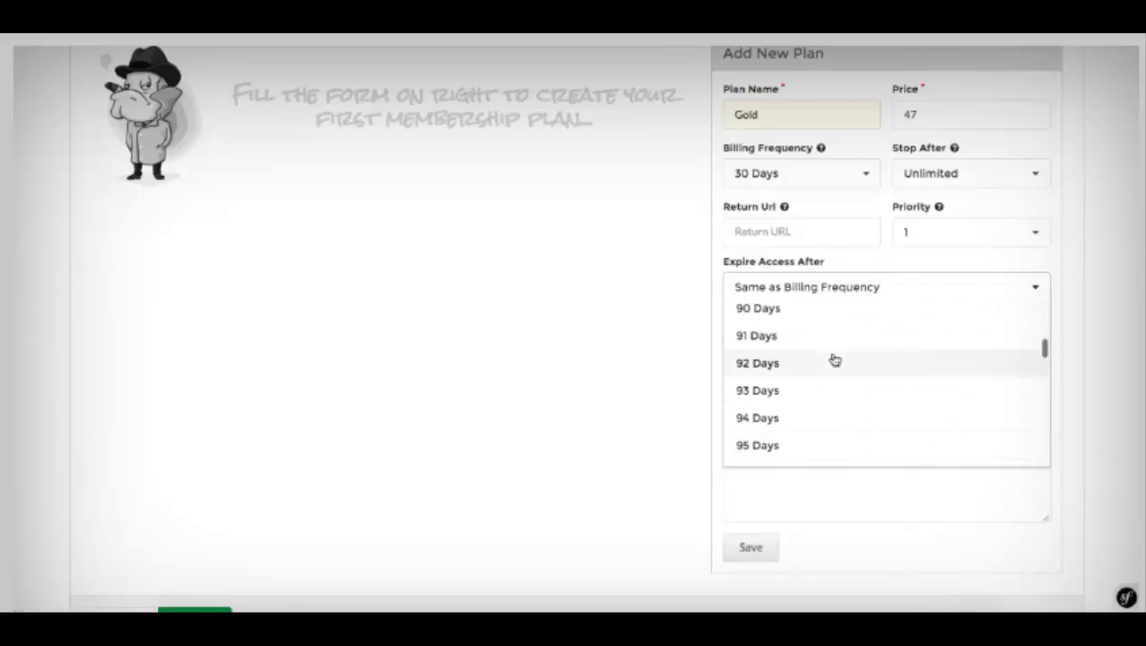
{"action": "left_click", "coordinate": [793, 337]}
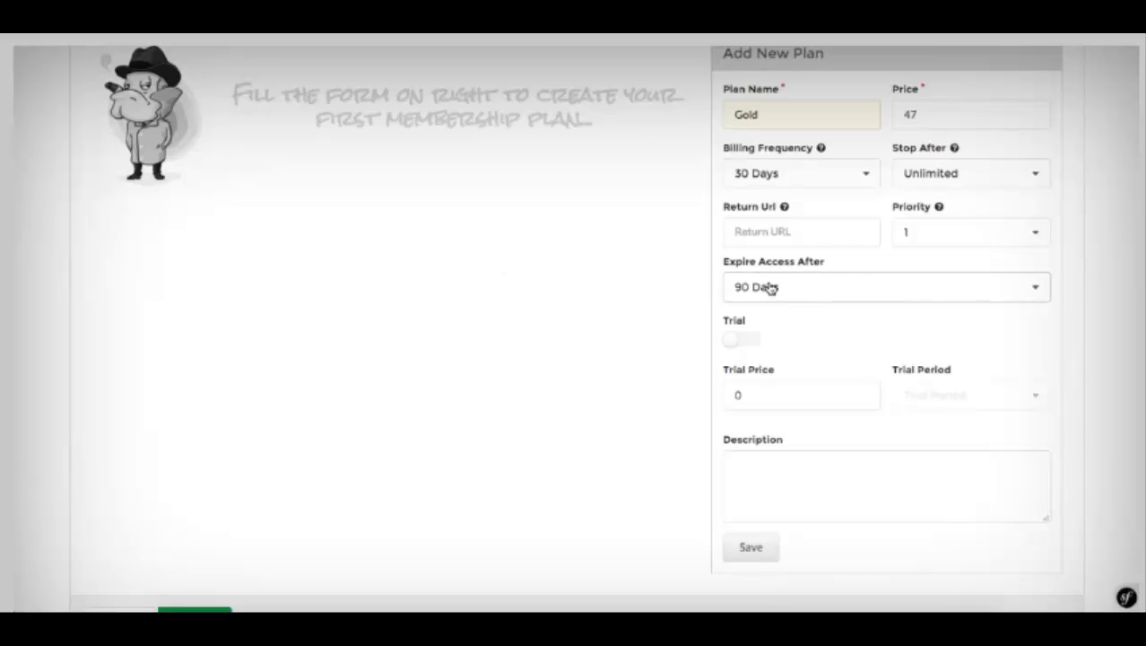
{"action": "left_click", "coordinate": [832, 284]}
{"action": "scroll", "coordinate": [849, 346], "scroll_direction": "up", "scroll_amount": 15}
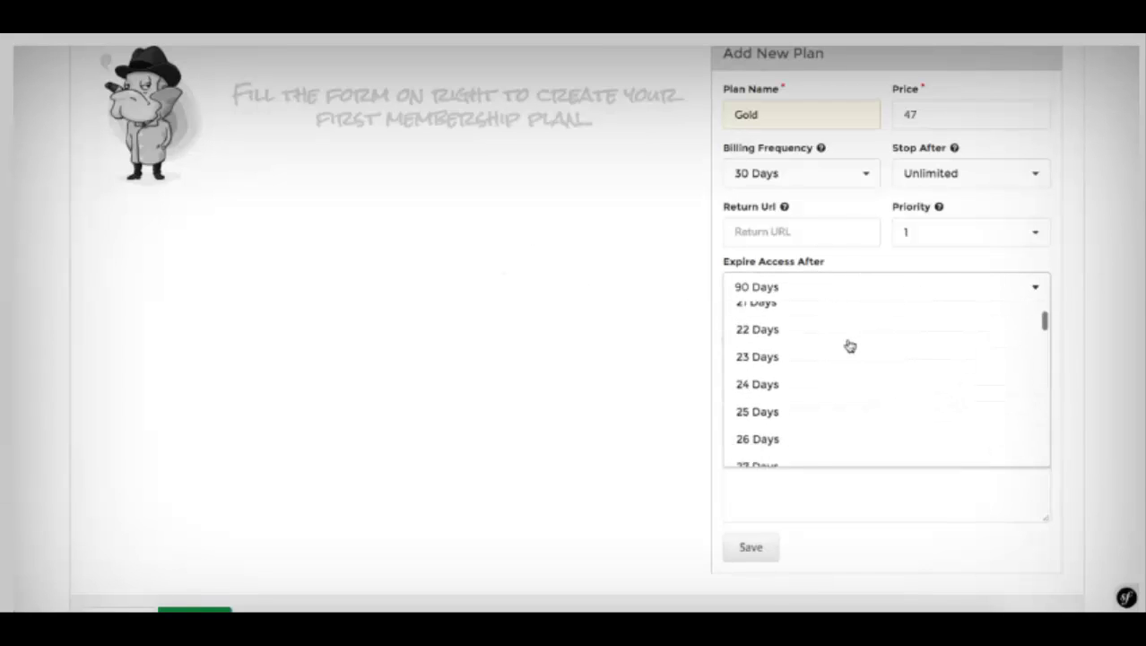
{"action": "scroll", "coordinate": [849, 347], "scroll_direction": "up", "scroll_amount": 10}
{"action": "left_click", "coordinate": [812, 327]}
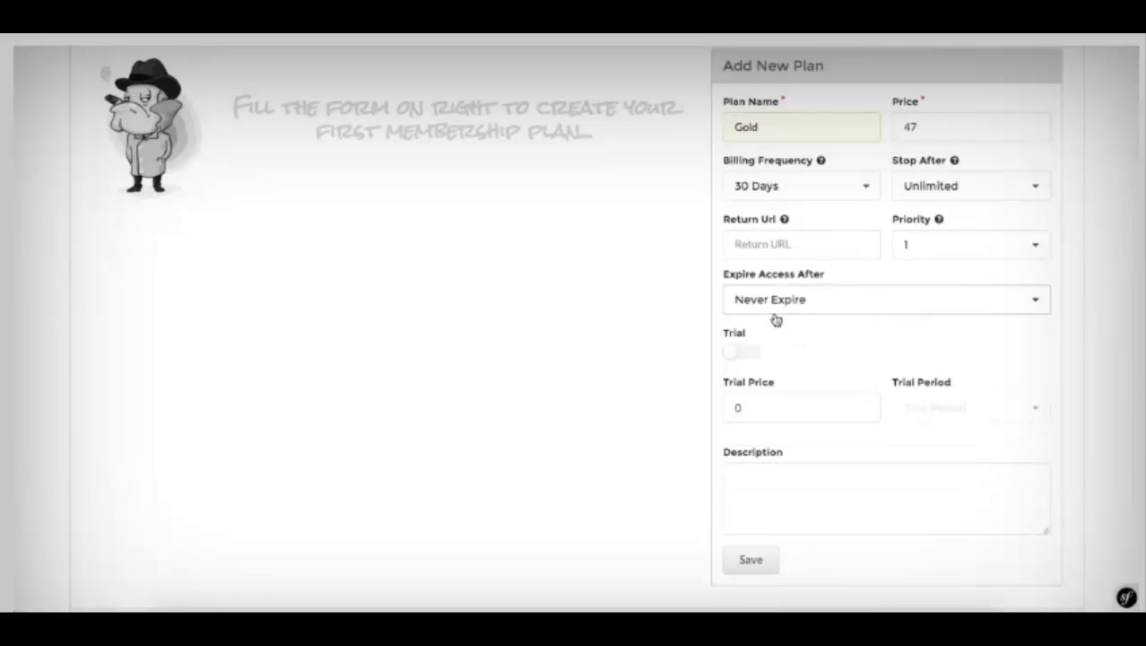
{"action": "left_click", "coordinate": [769, 307]}
{"action": "left_click", "coordinate": [774, 355]}
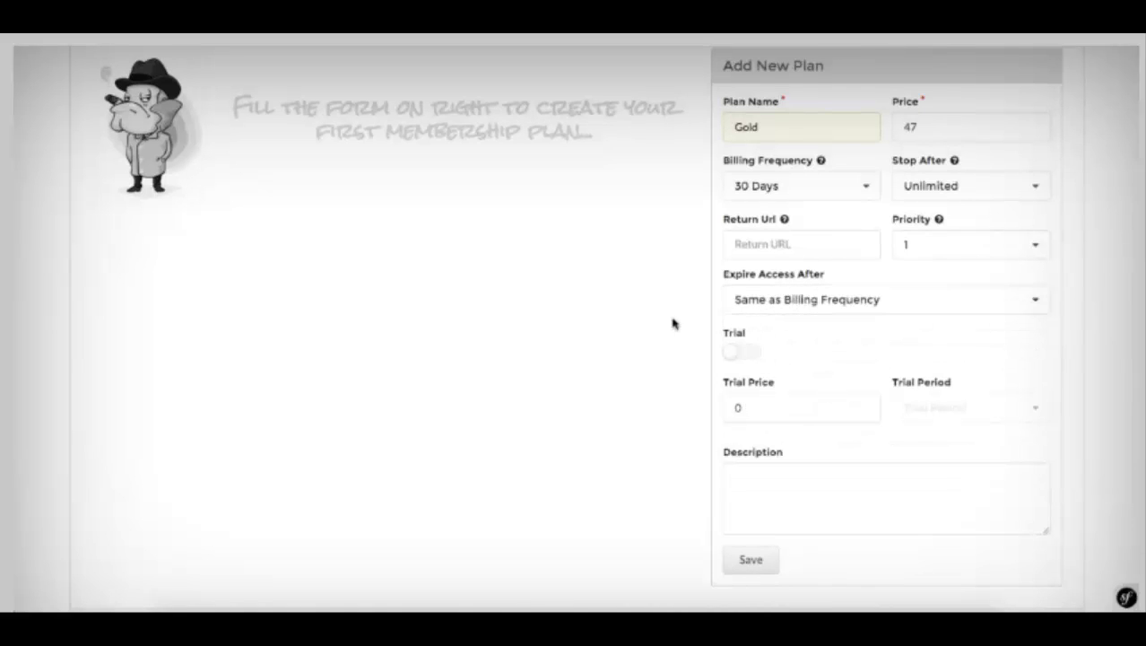
Step: Turn on a trial priced at 1 with a 7-day trial period
{"action": "scroll", "coordinate": [650, 282], "scroll_direction": "down", "scroll_amount": 2}
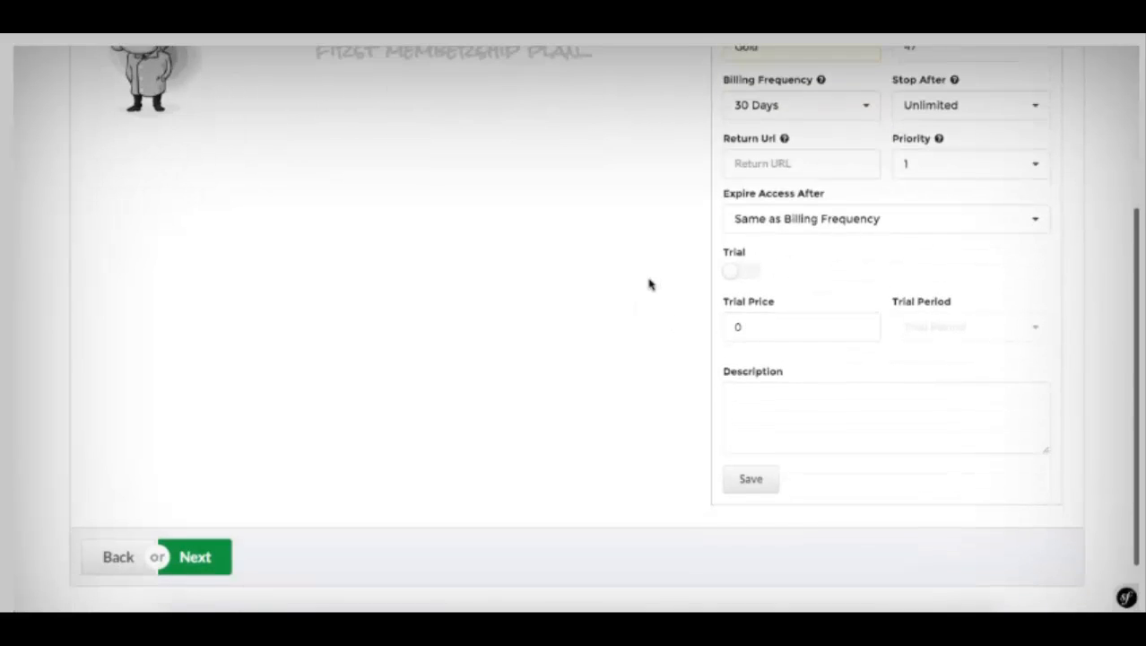
{"action": "left_click", "coordinate": [741, 269]}
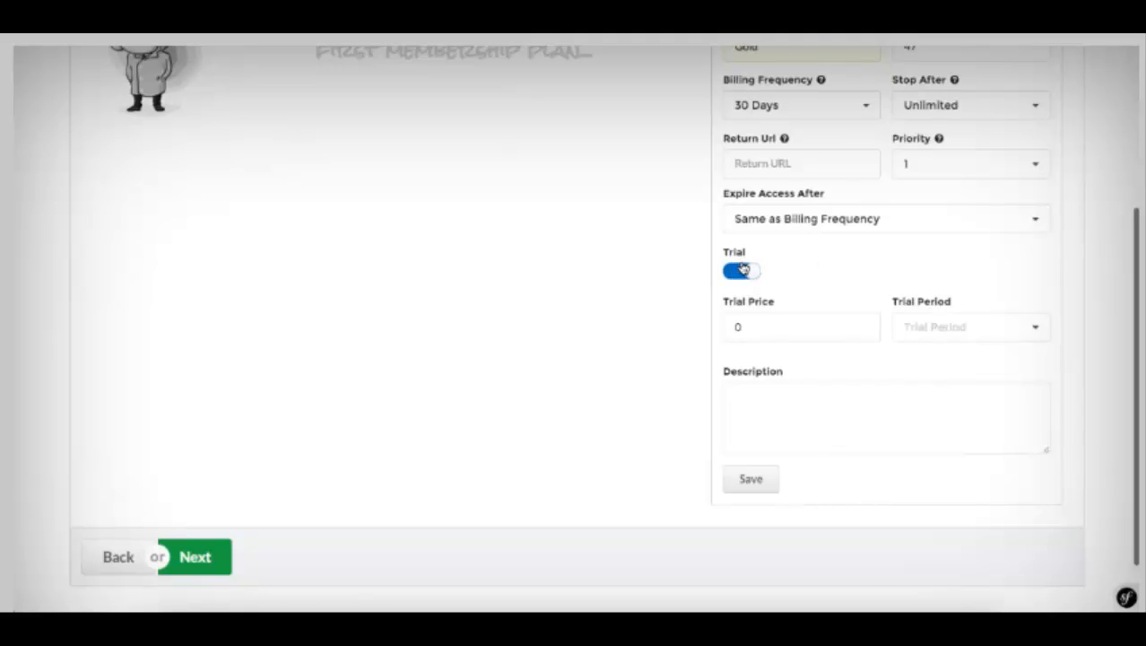
{"action": "left_click", "coordinate": [775, 331]}
{"action": "key", "text": "BackSpace"}
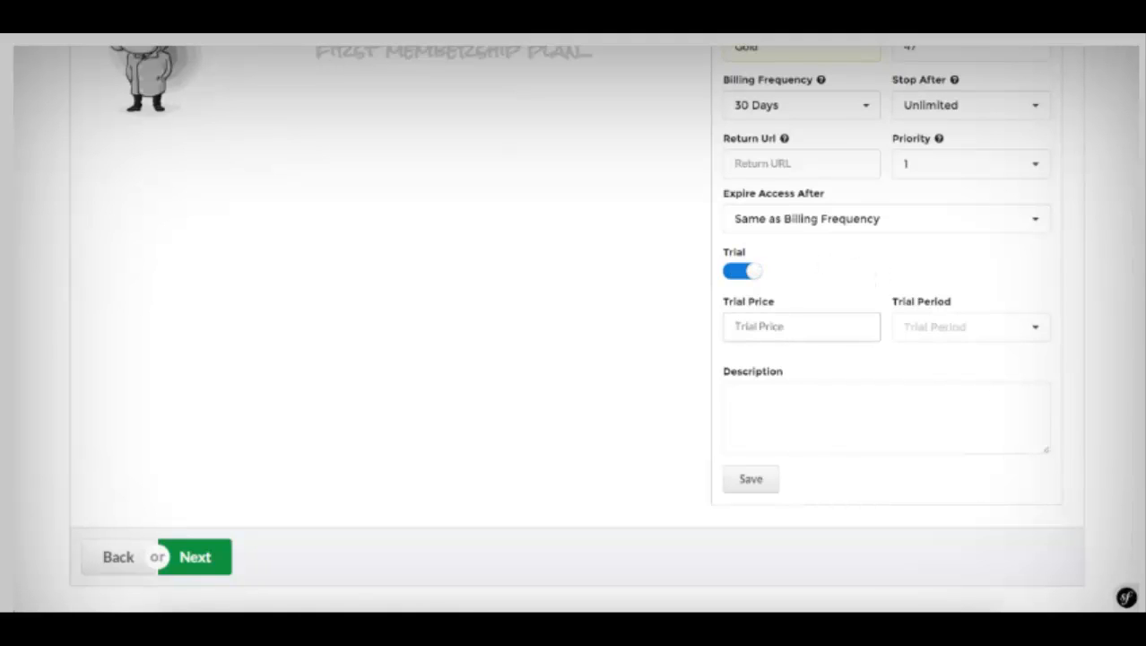
{"action": "type", "text": "7"}
{"action": "key", "text": "BackSpace"}
{"action": "type", "text": "1"}
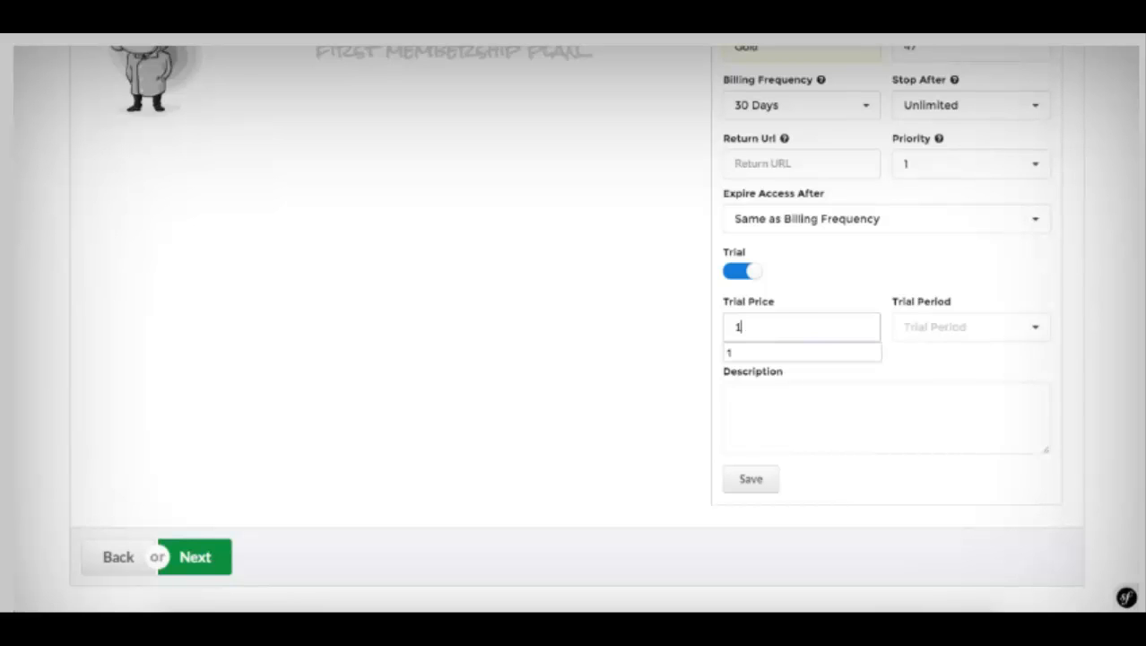
{"action": "left_click", "coordinate": [915, 328]}
{"action": "scroll", "coordinate": [930, 437], "scroll_direction": "down", "scroll_amount": 4}
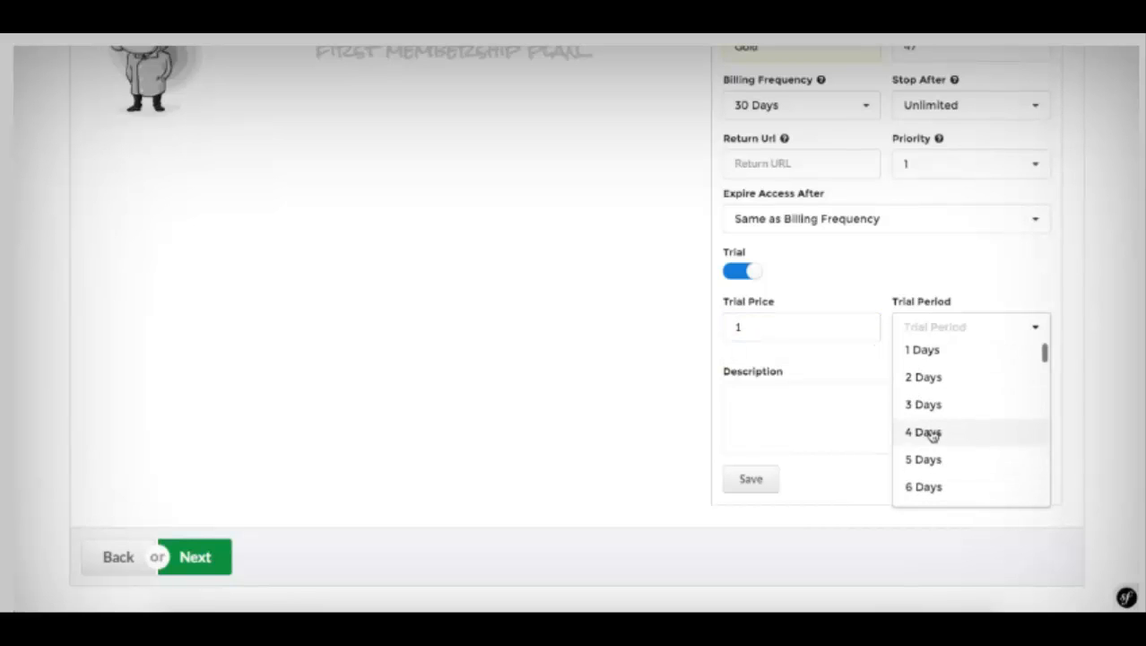
{"action": "left_click", "coordinate": [930, 435]}
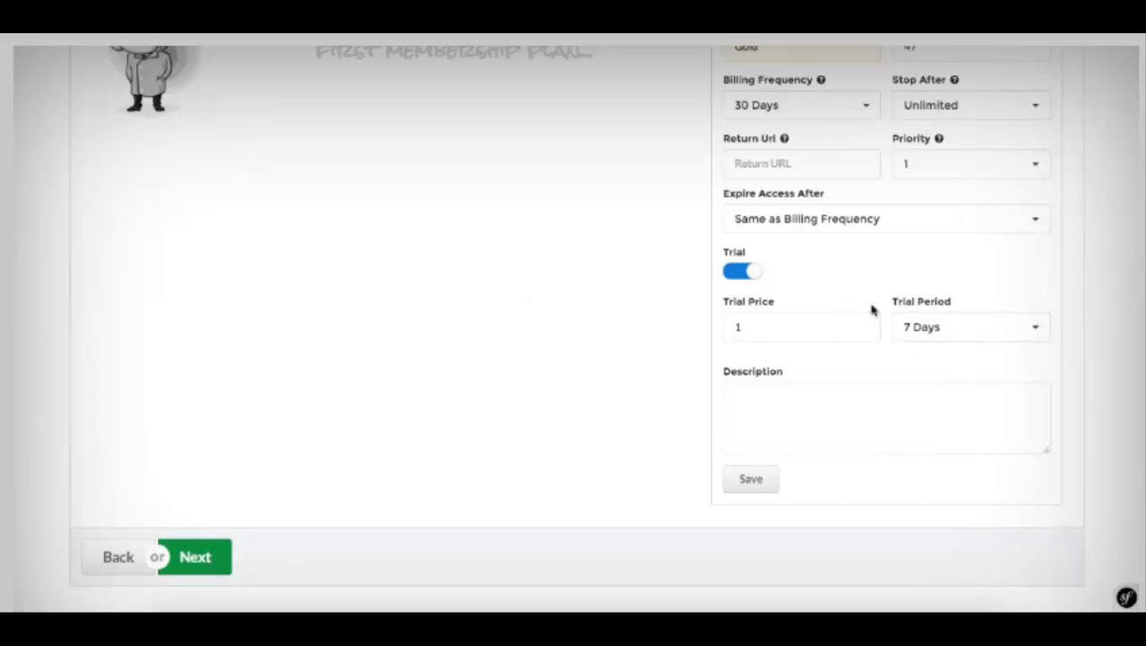
Step: Save the Gold plan
{"action": "scroll", "coordinate": [872, 310], "scroll_direction": "up", "scroll_amount": 5}
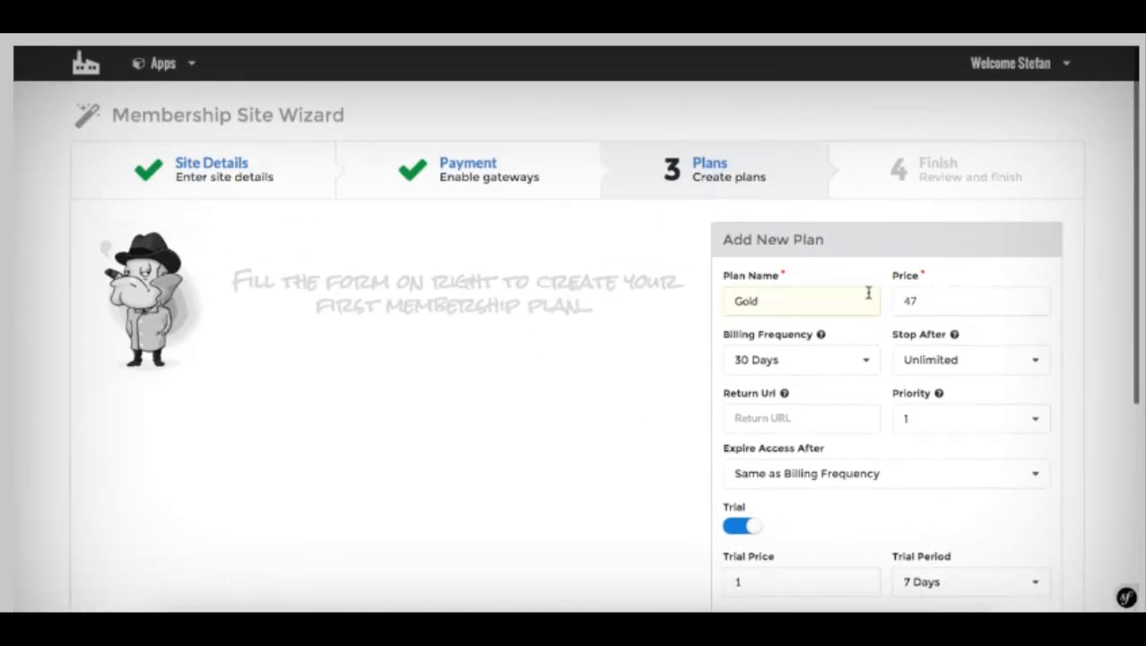
{"action": "scroll", "coordinate": [868, 293], "scroll_direction": "down", "scroll_amount": 3}
{"action": "scroll", "coordinate": [870, 290], "scroll_direction": "up", "scroll_amount": 3}
{"action": "scroll", "coordinate": [746, 327], "scroll_direction": "down", "scroll_amount": 3}
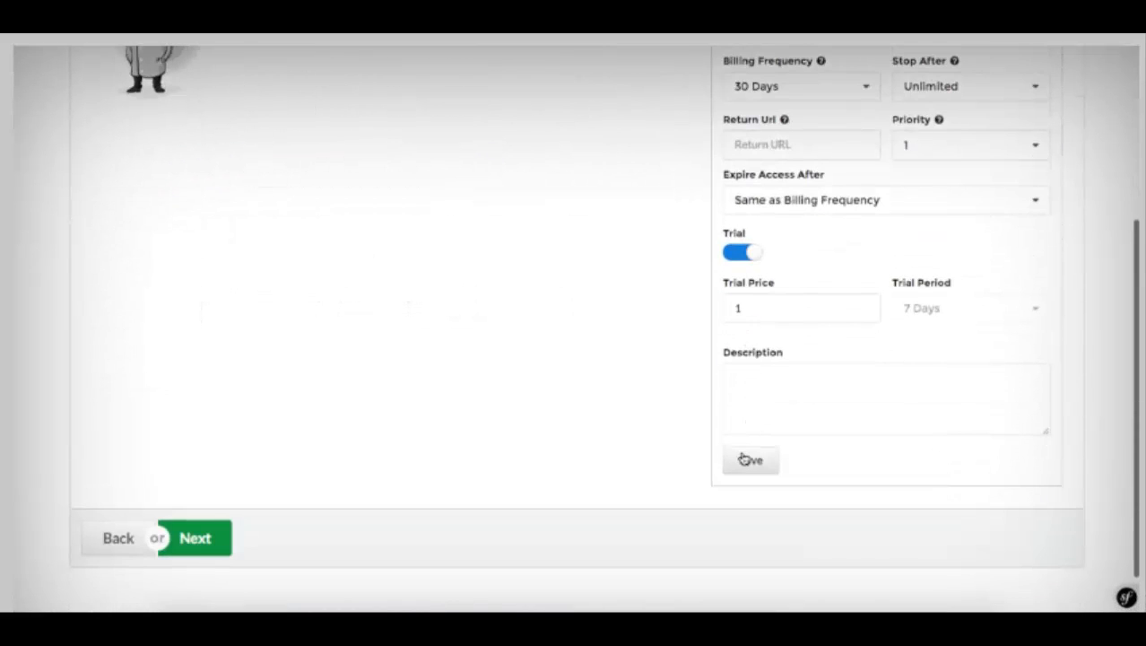
{"action": "left_click", "coordinate": [744, 459]}
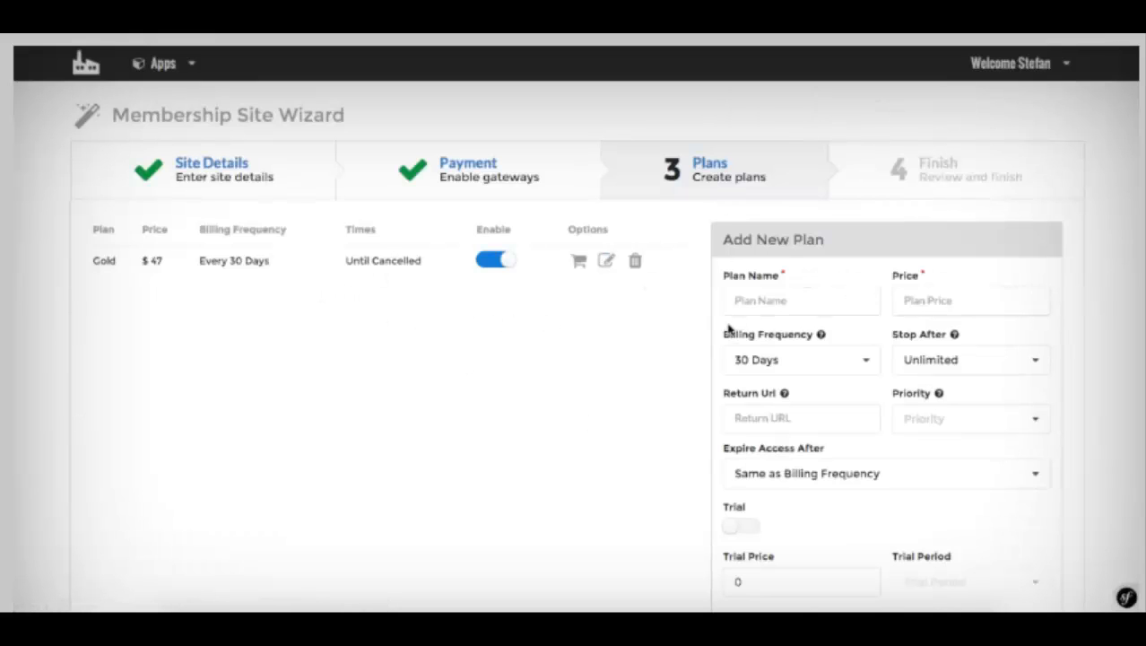
Step: Add a Silver plan at $37 with priority 2 and save it
{"action": "left_click", "coordinate": [746, 305]}
{"action": "type", "text": "3"}
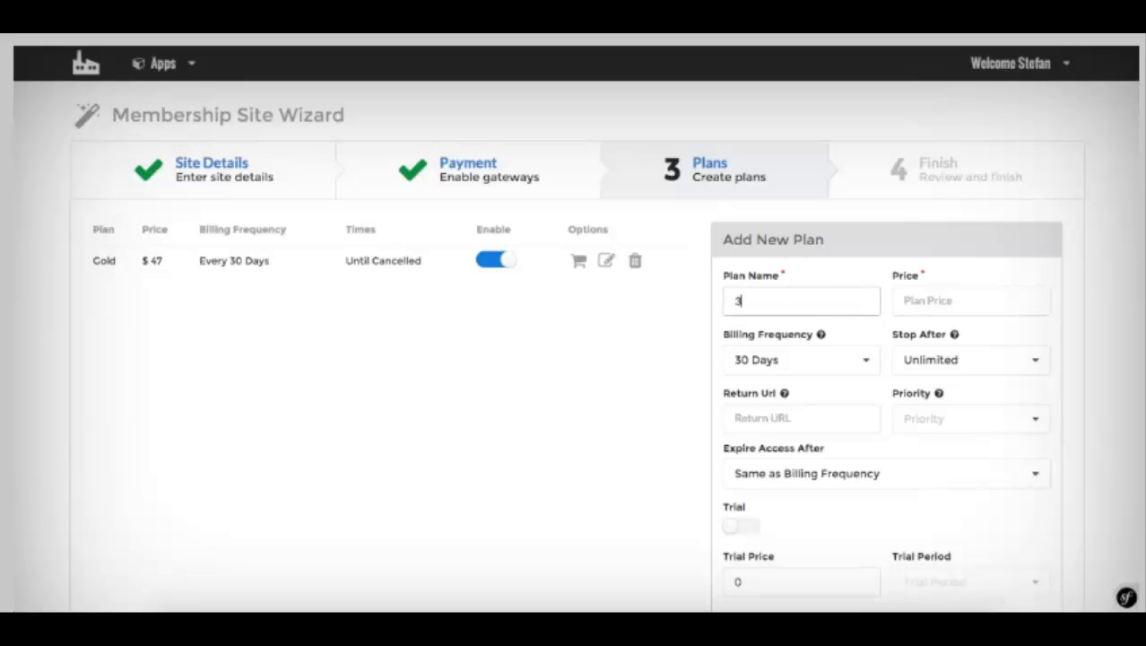
{"action": "type", "text": "7"}
{"action": "key", "text": "BackSpace"}
{"action": "key", "text": "BackSpace"}
{"action": "type", "text": "Si"}
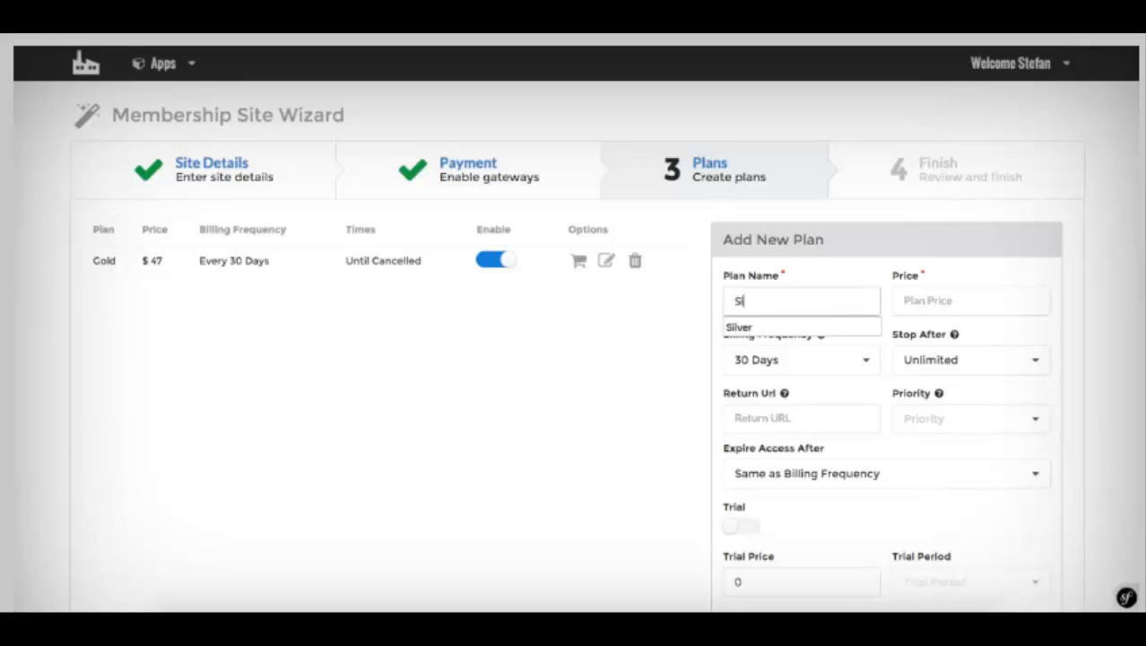
{"action": "type", "text": "lver"}
{"action": "left_click", "coordinate": [906, 294]}
{"action": "type", "text": "37"}
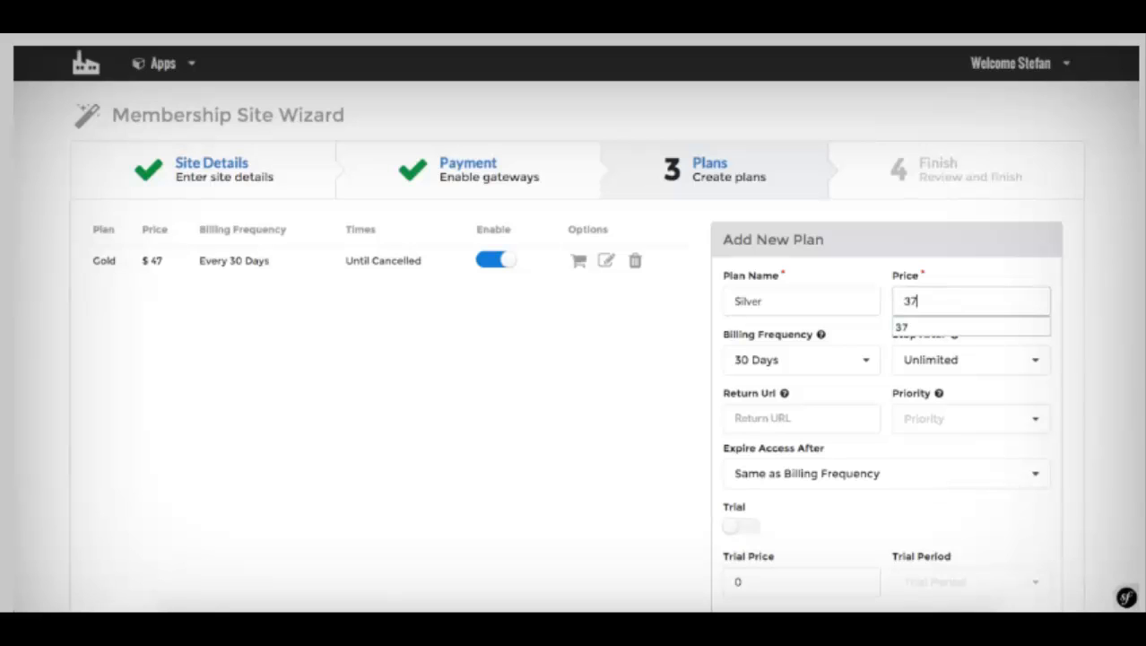
{"action": "scroll", "coordinate": [901, 372], "scroll_direction": "down", "scroll_amount": 1}
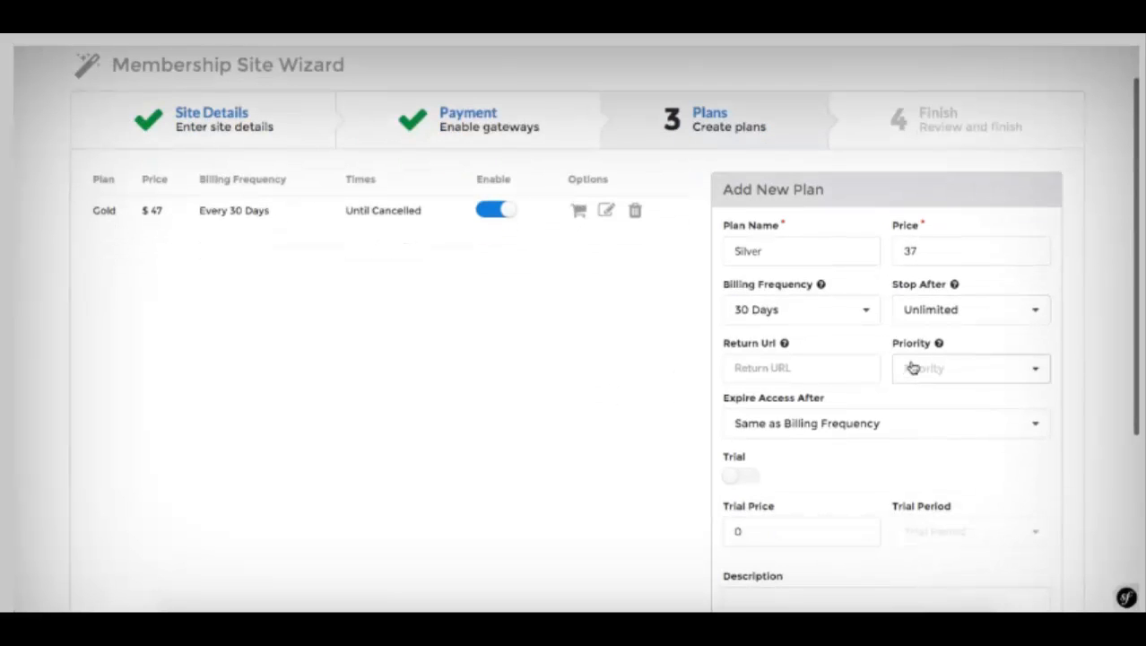
{"action": "left_click", "coordinate": [913, 379]}
{"action": "left_click", "coordinate": [912, 422]}
{"action": "scroll", "coordinate": [808, 435], "scroll_direction": "down", "scroll_amount": 1}
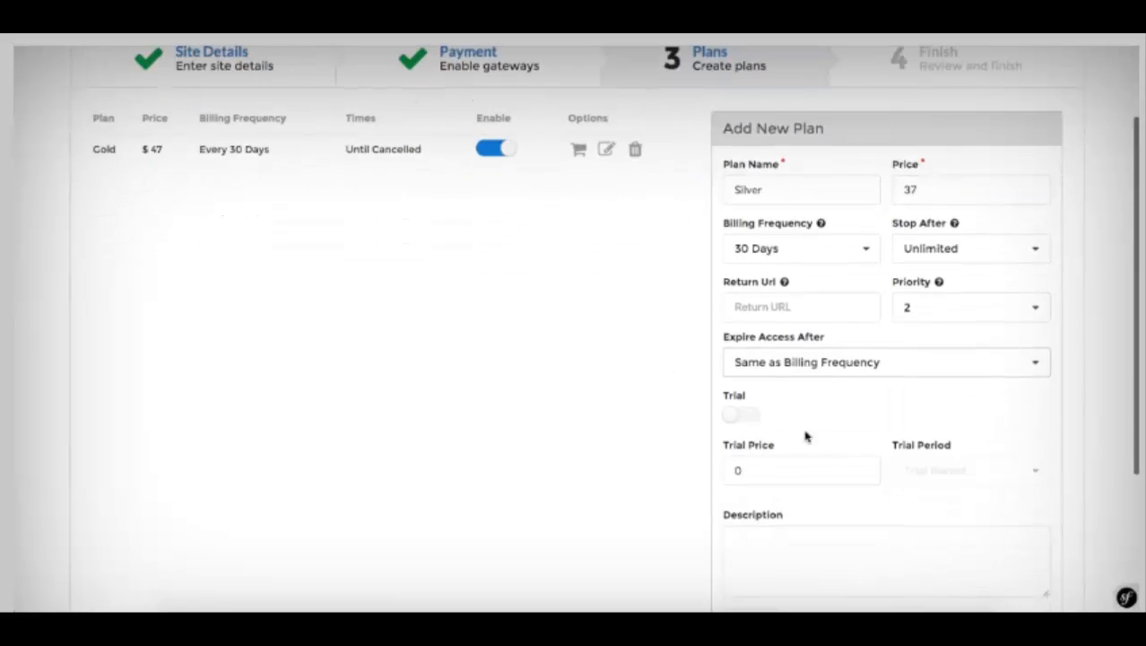
{"action": "left_click", "coordinate": [771, 530]}
{"action": "scroll", "coordinate": [753, 520], "scroll_direction": "down", "scroll_amount": 4}
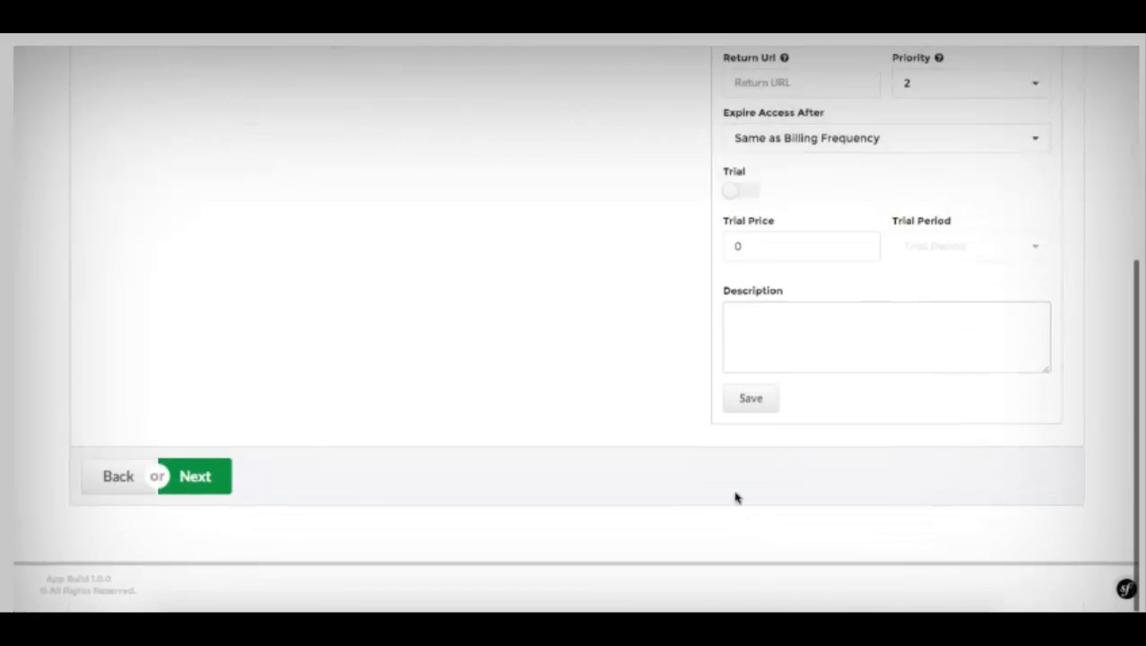
{"action": "left_click", "coordinate": [748, 421]}
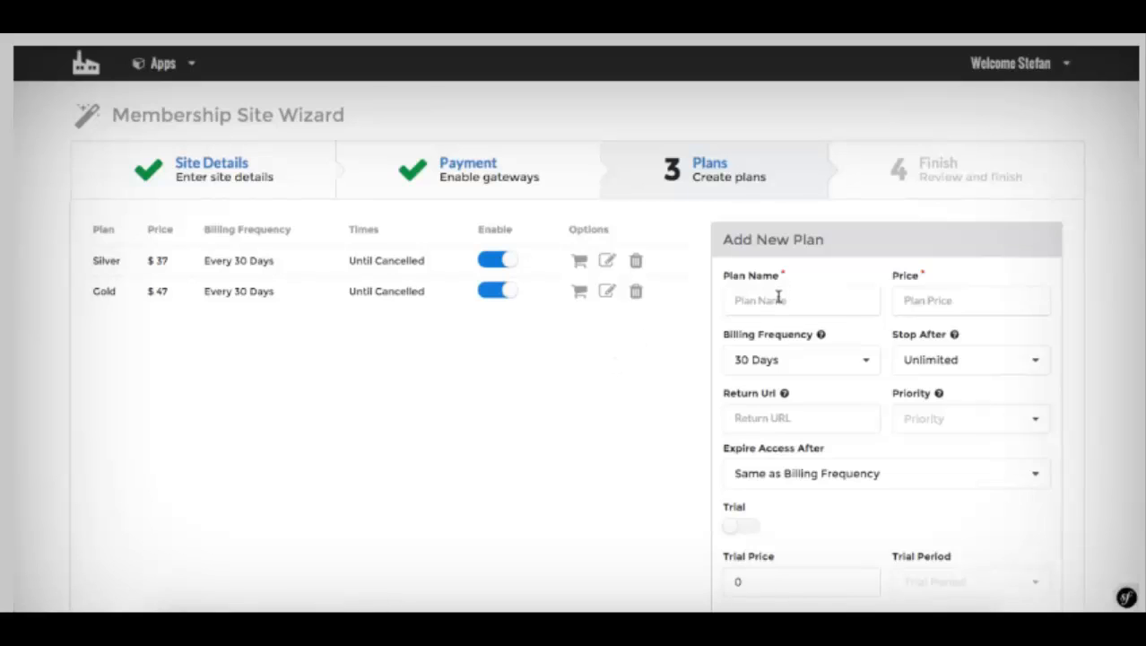
Step: Add a Bronze plan at $17 with priority 3 and save it
{"action": "left_click", "coordinate": [776, 300]}
{"action": "type", "text": "Bronze"}
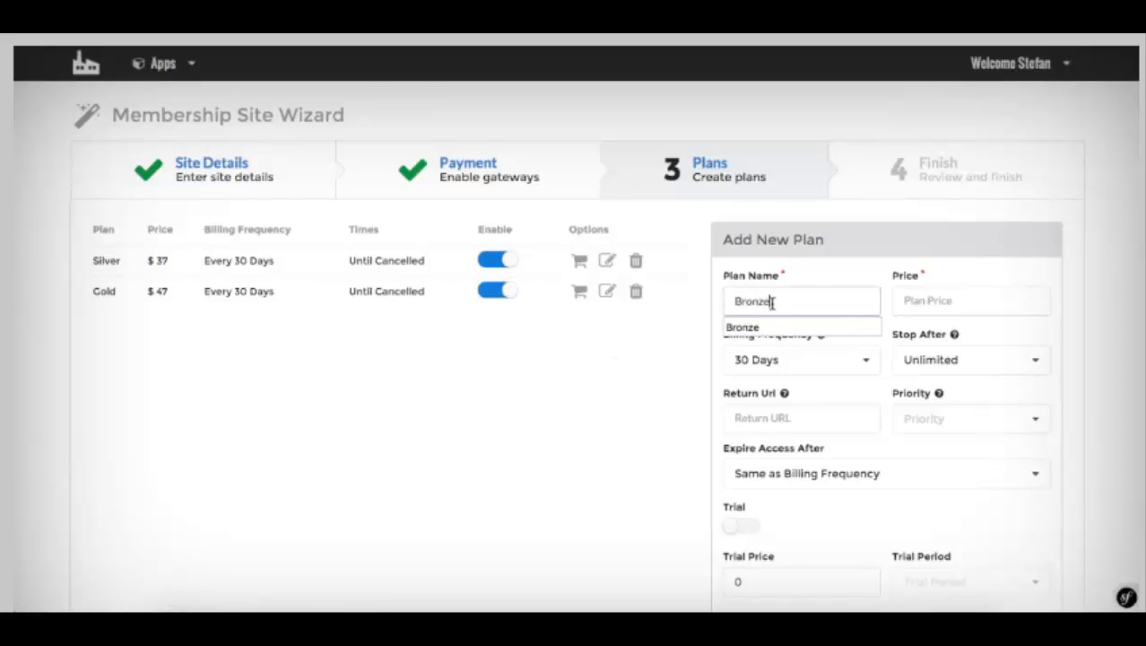
{"action": "left_click", "coordinate": [773, 327]}
{"action": "left_click", "coordinate": [926, 300]}
{"action": "type", "text": "17"}
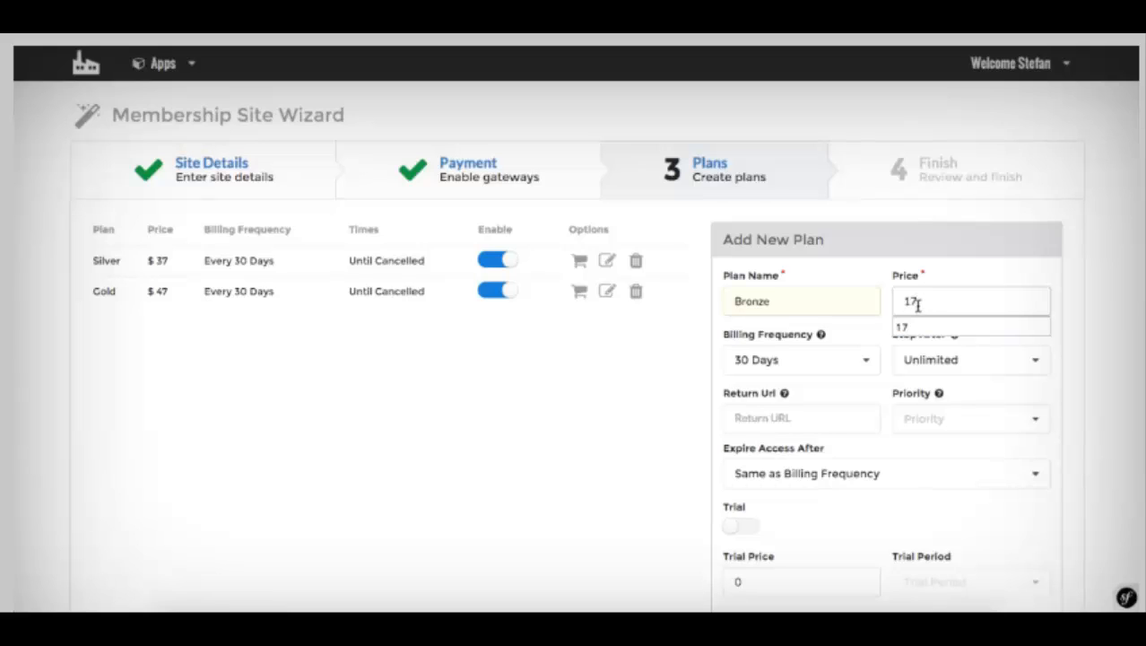
{"action": "scroll", "coordinate": [916, 309], "scroll_direction": "down", "scroll_amount": 2}
{"action": "double_click", "coordinate": [913, 310]}
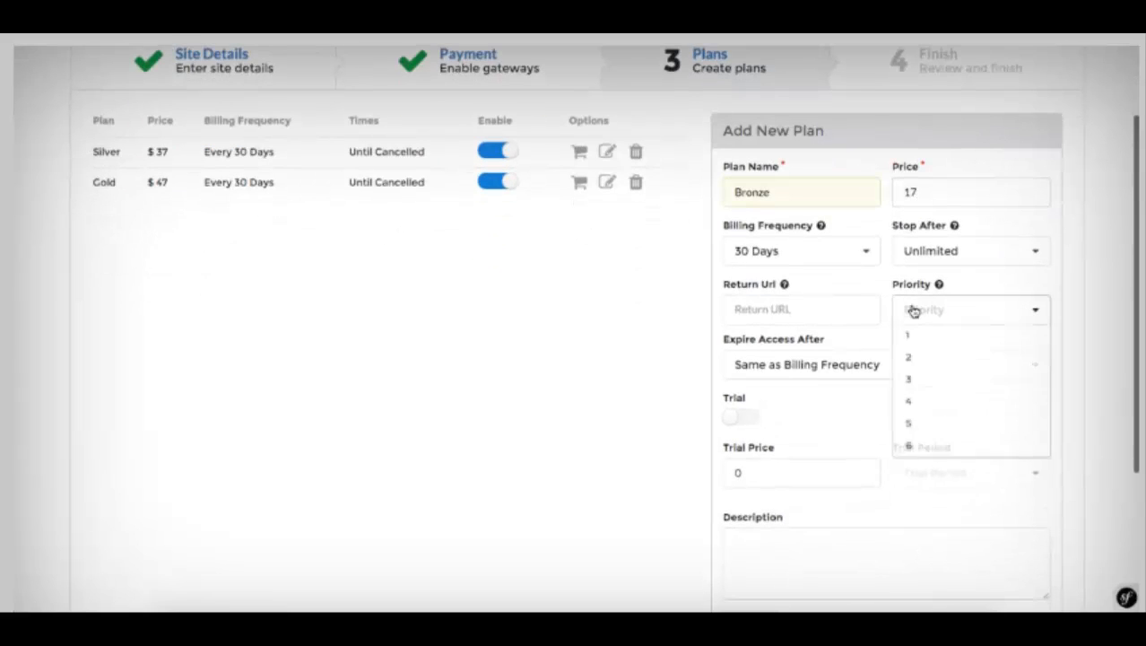
{"action": "left_click", "coordinate": [907, 309]}
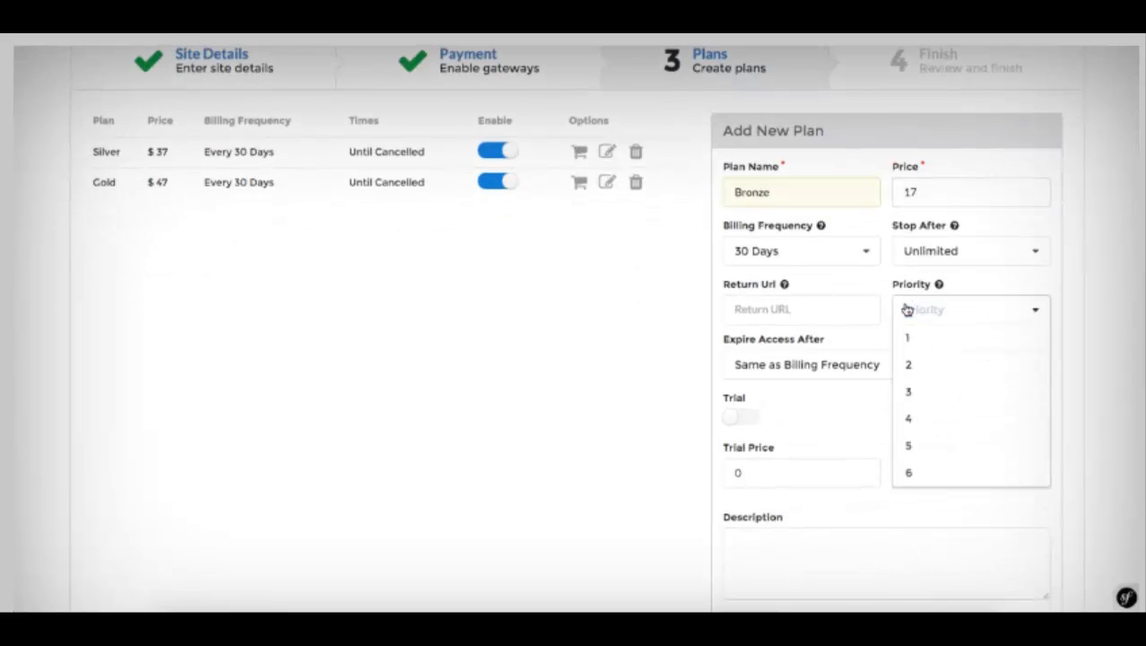
{"action": "left_click", "coordinate": [913, 391]}
{"action": "scroll", "coordinate": [846, 382], "scroll_direction": "down", "scroll_amount": 1}
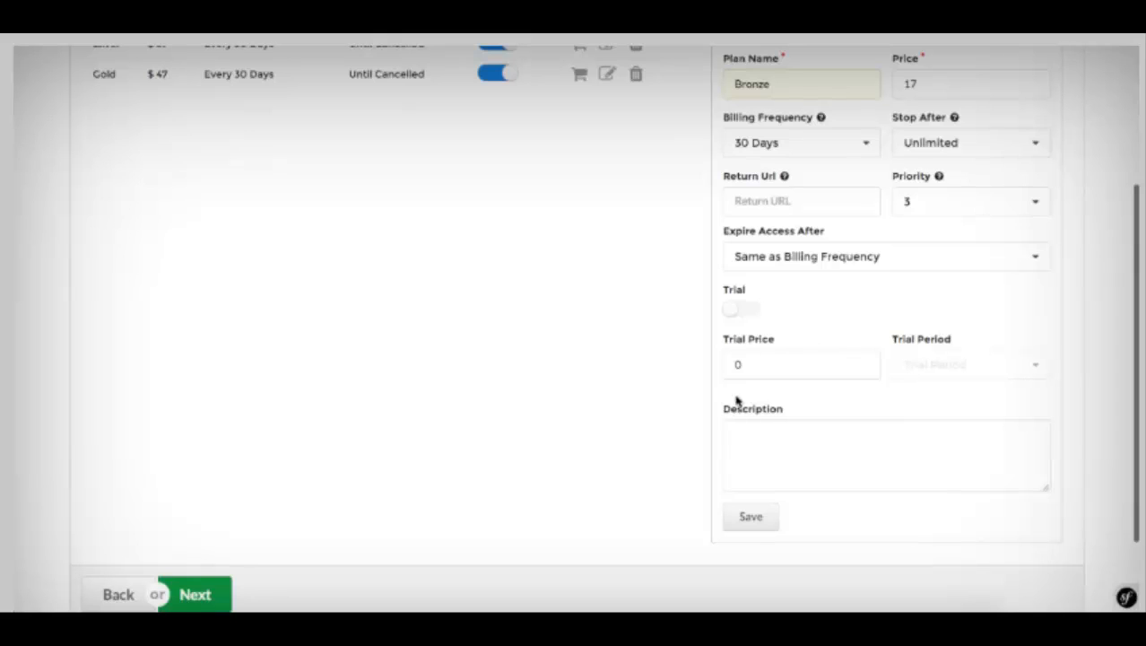
{"action": "left_click", "coordinate": [770, 424]}
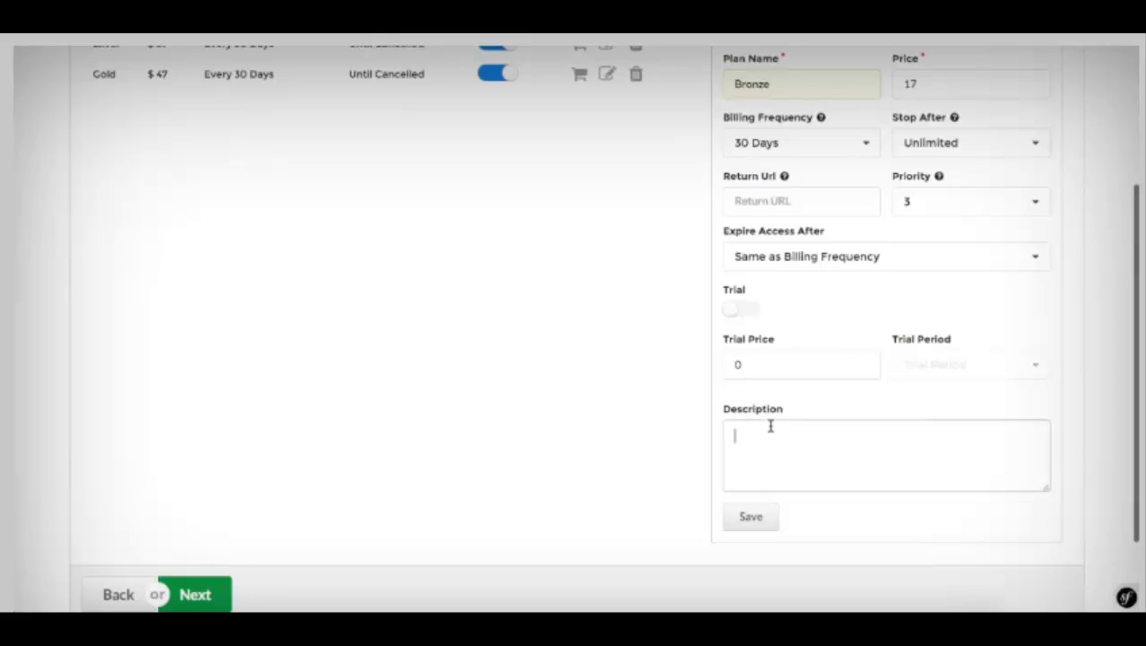
{"action": "left_click", "coordinate": [743, 519]}
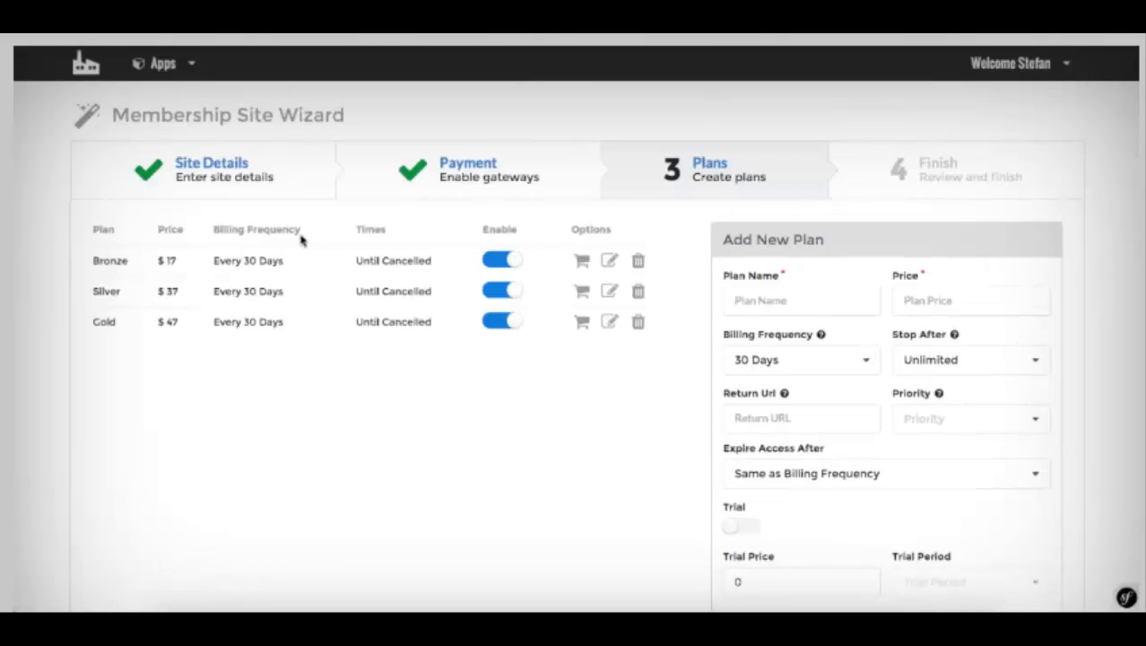
{"action": "scroll", "coordinate": [524, 233], "scroll_direction": "down", "scroll_amount": 5}
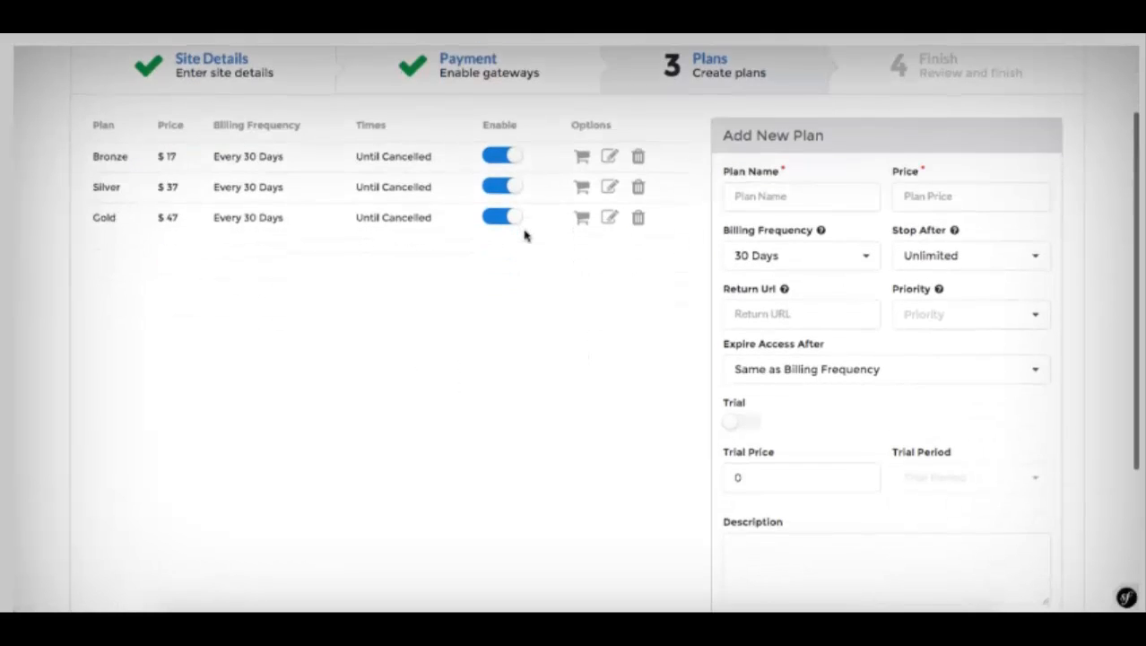
Step: Review the Finish step summary and complete the DogTricks installation
{"action": "left_click", "coordinate": [204, 486]}
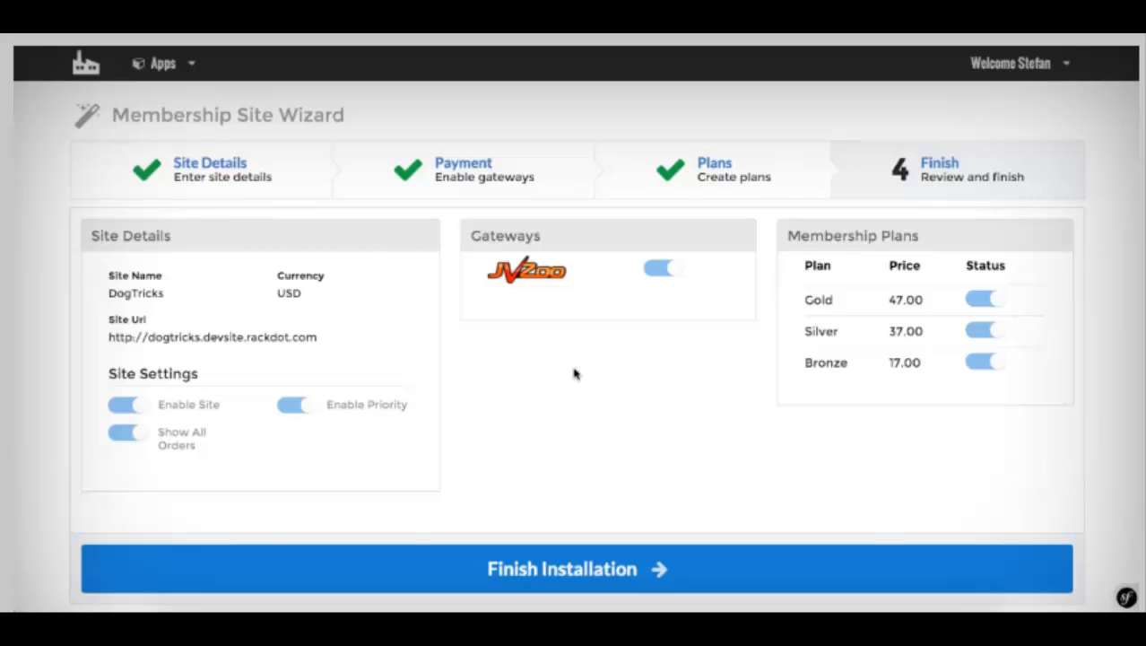
{"action": "scroll", "coordinate": [575, 374], "scroll_direction": "down", "scroll_amount": 1}
{"action": "left_click", "coordinate": [596, 535]}
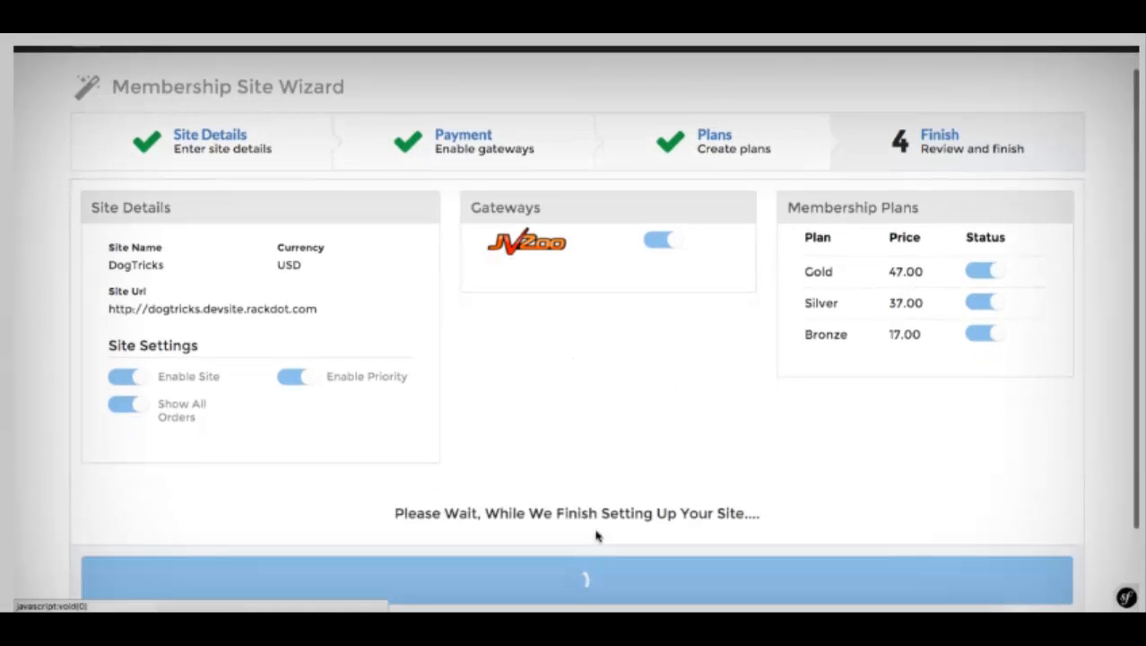
{"action": "scroll", "coordinate": [596, 535], "scroll_direction": "down", "scroll_amount": 2}
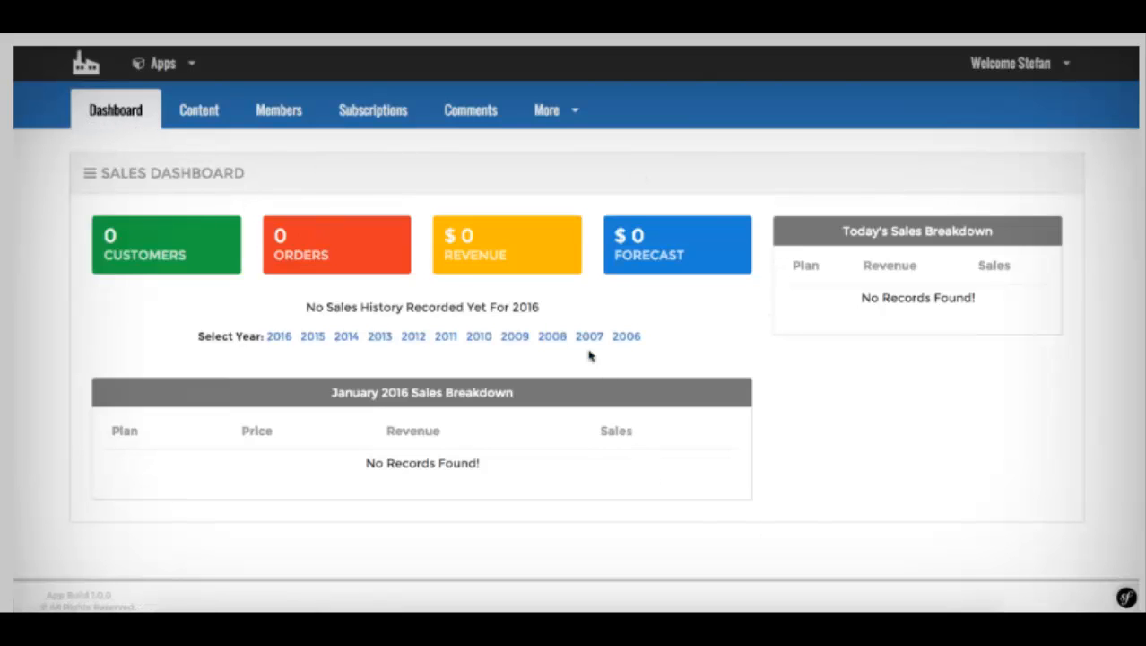
Step: Go to Apps > Membership Site, manage the DogTricks site, and view its Members tab
{"action": "left_click", "coordinate": [161, 63]}
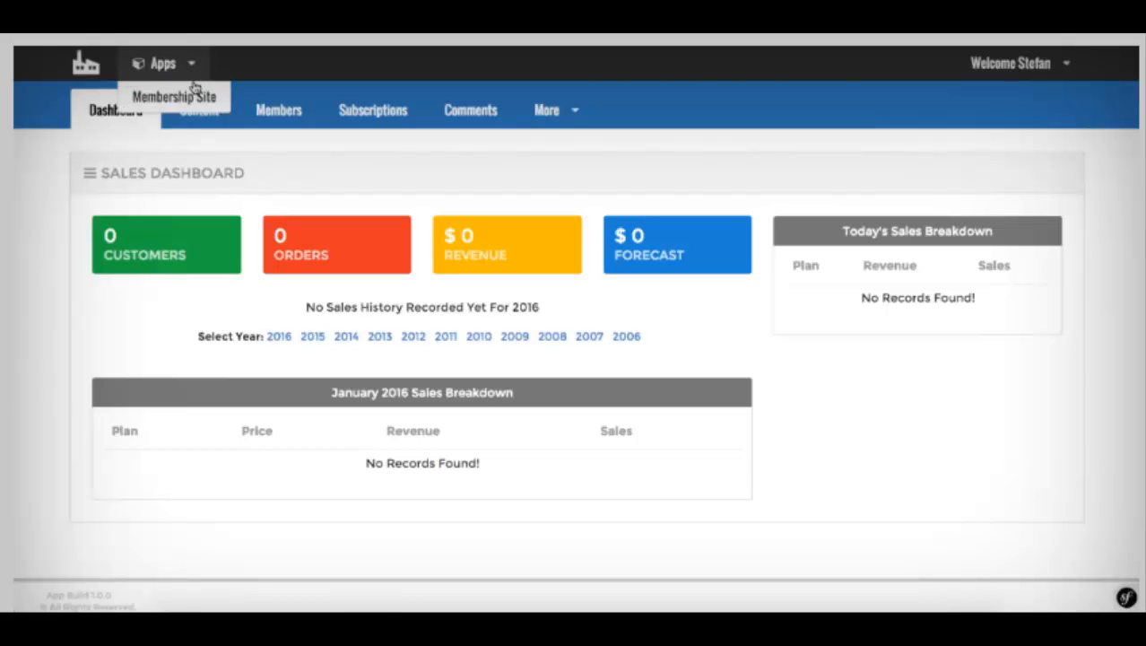
{"action": "left_click", "coordinate": [175, 98]}
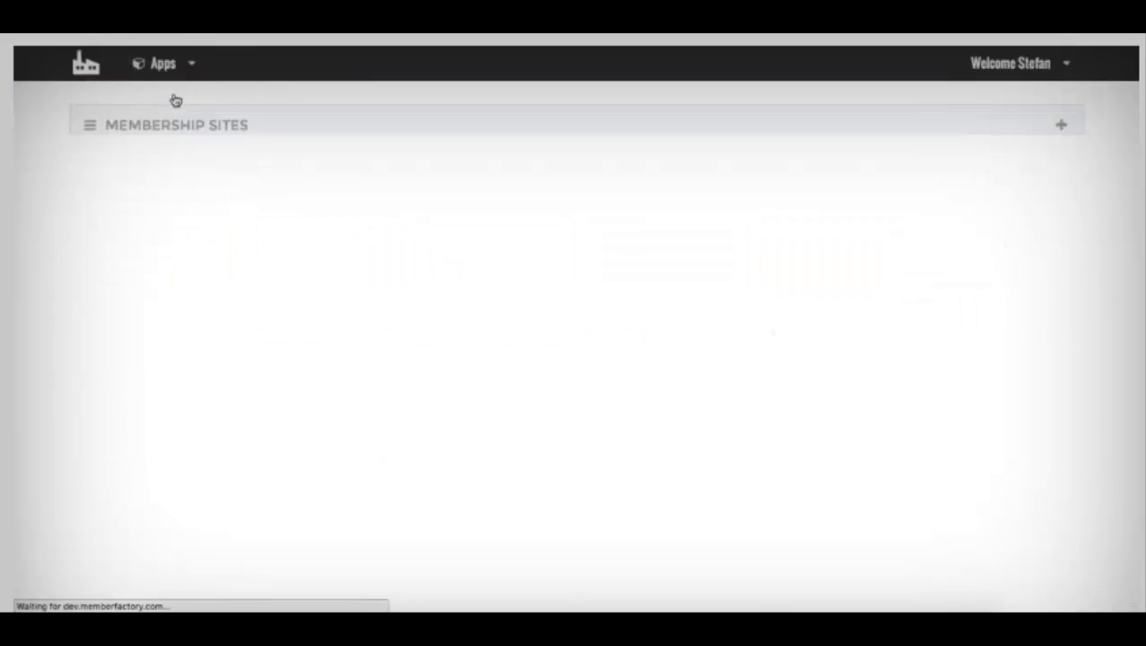
{"action": "scroll", "coordinate": [177, 99], "scroll_direction": "down", "scroll_amount": 2}
{"action": "scroll", "coordinate": [176, 98], "scroll_direction": "down", "scroll_amount": 4}
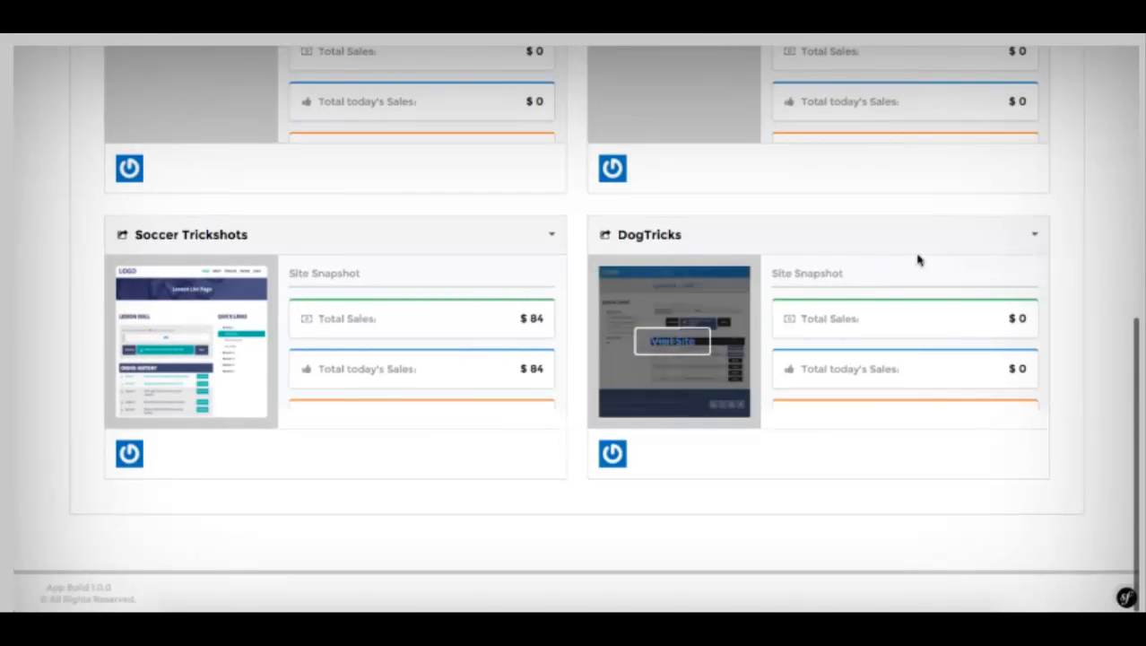
{"action": "left_click", "coordinate": [1029, 235]}
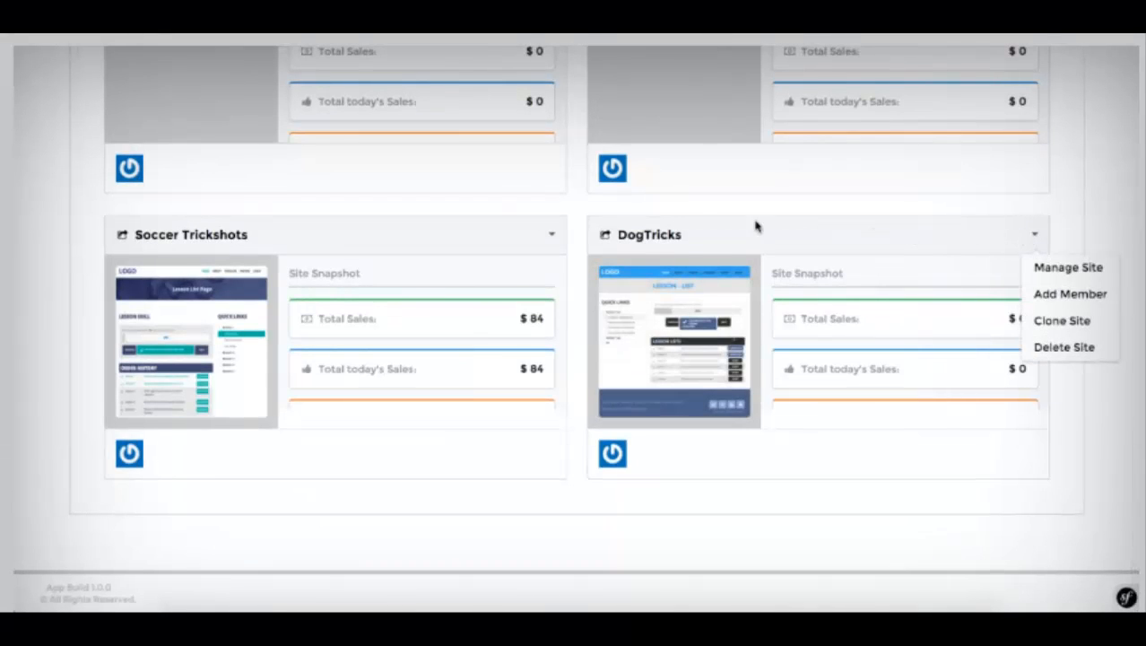
{"action": "left_click", "coordinate": [1116, 210]}
{"action": "scroll", "coordinate": [1110, 242], "scroll_direction": "up", "scroll_amount": 8}
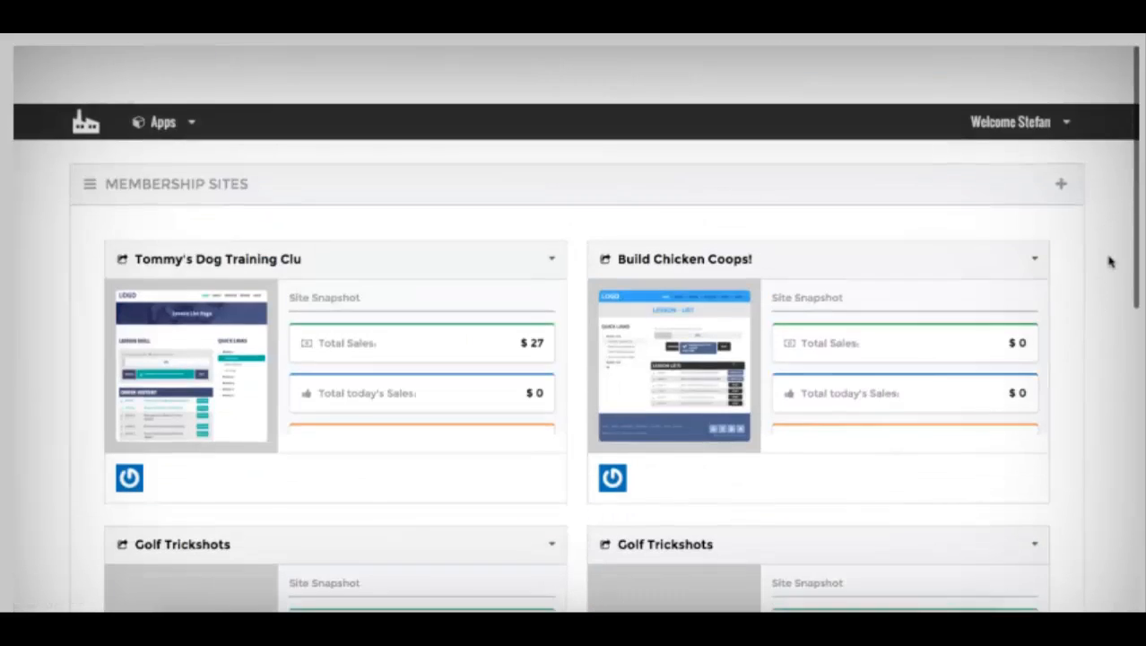
{"action": "scroll", "coordinate": [793, 199], "scroll_direction": "down", "scroll_amount": 5}
{"action": "scroll", "coordinate": [793, 202], "scroll_direction": "down", "scroll_amount": 3}
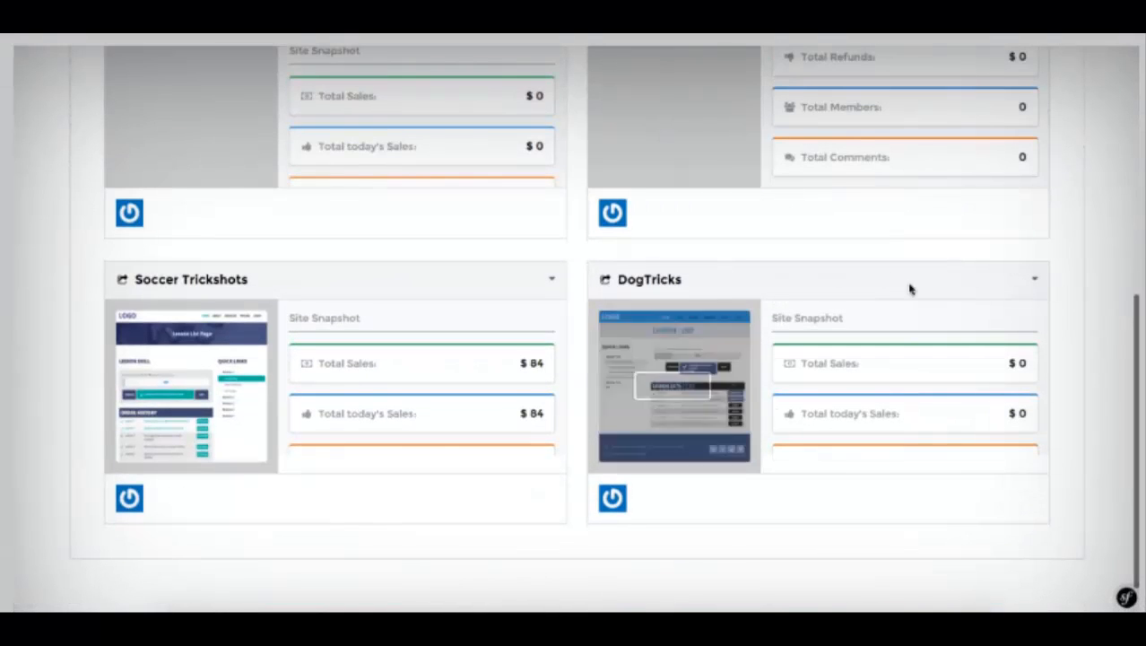
{"action": "left_click", "coordinate": [1035, 280]}
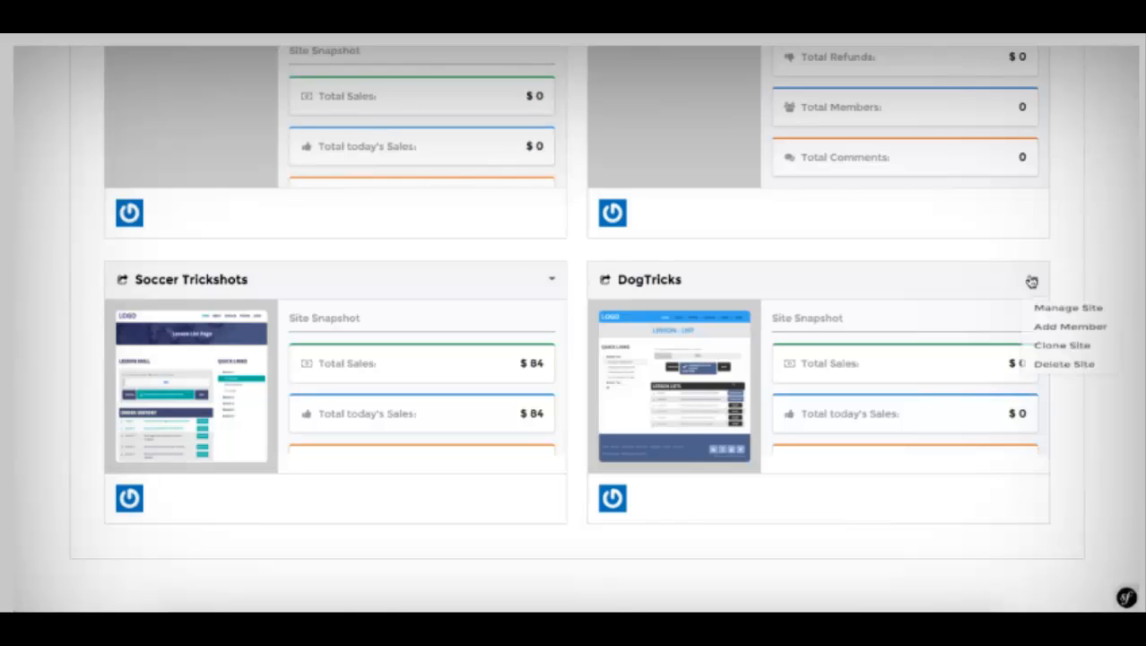
{"action": "left_click", "coordinate": [1046, 312]}
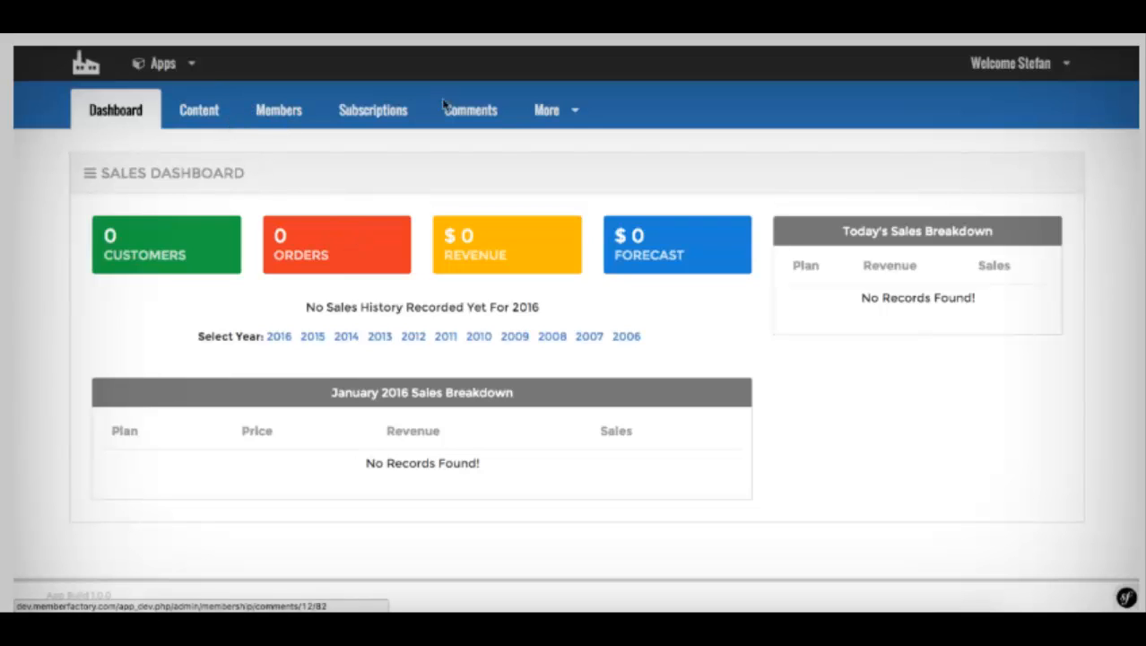
{"action": "left_click", "coordinate": [279, 118]}
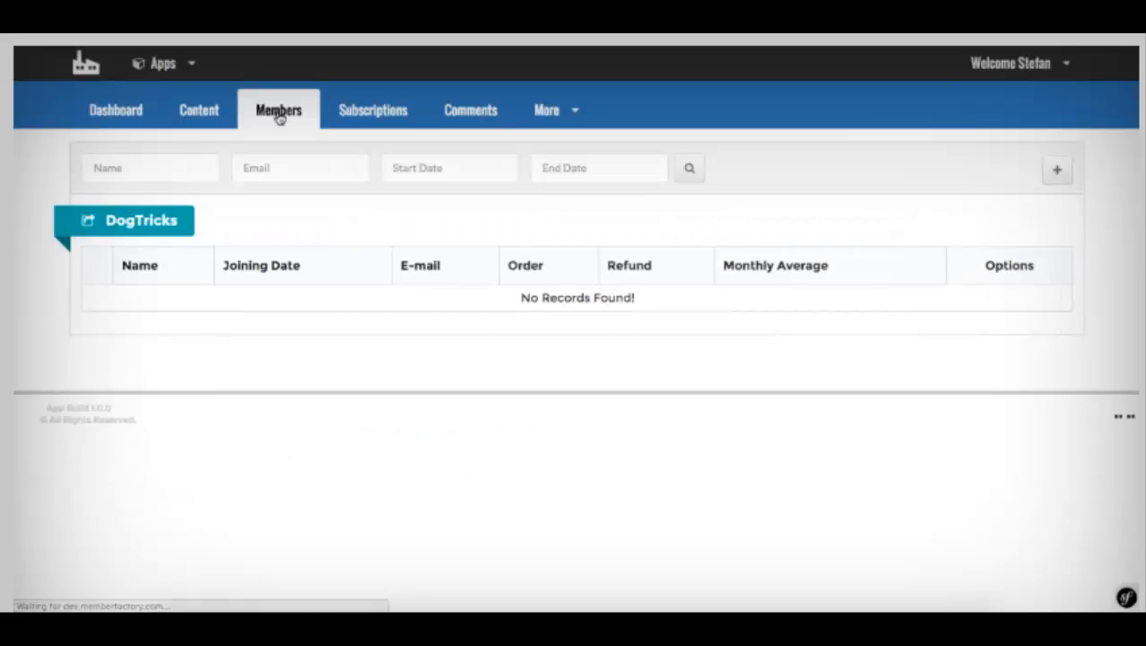
Step: Start a new member with their e-mail, Notify Admin on and Enable Admin off
{"action": "left_click", "coordinate": [1057, 170]}
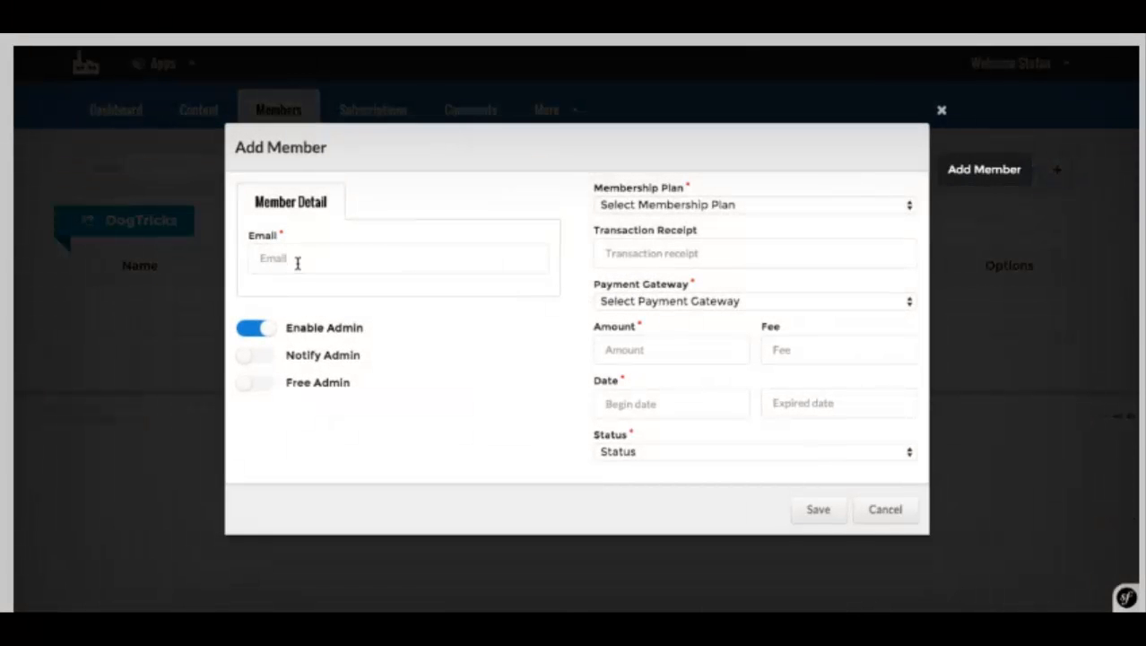
{"action": "left_click", "coordinate": [297, 262]}
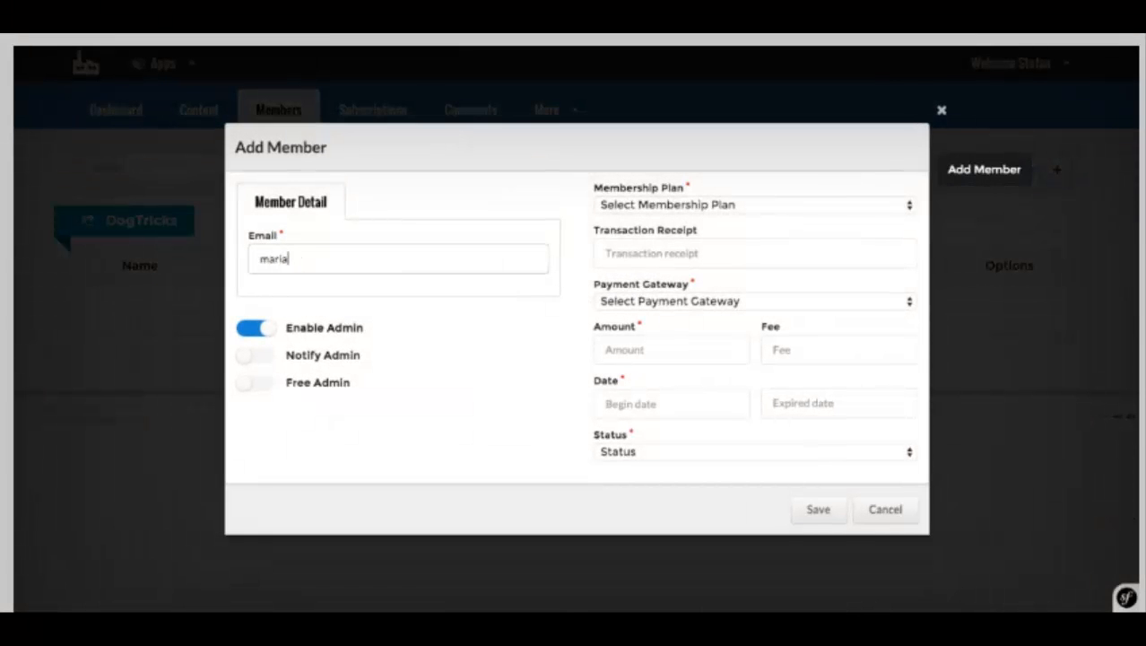
{"action": "left_click", "coordinate": [248, 357]}
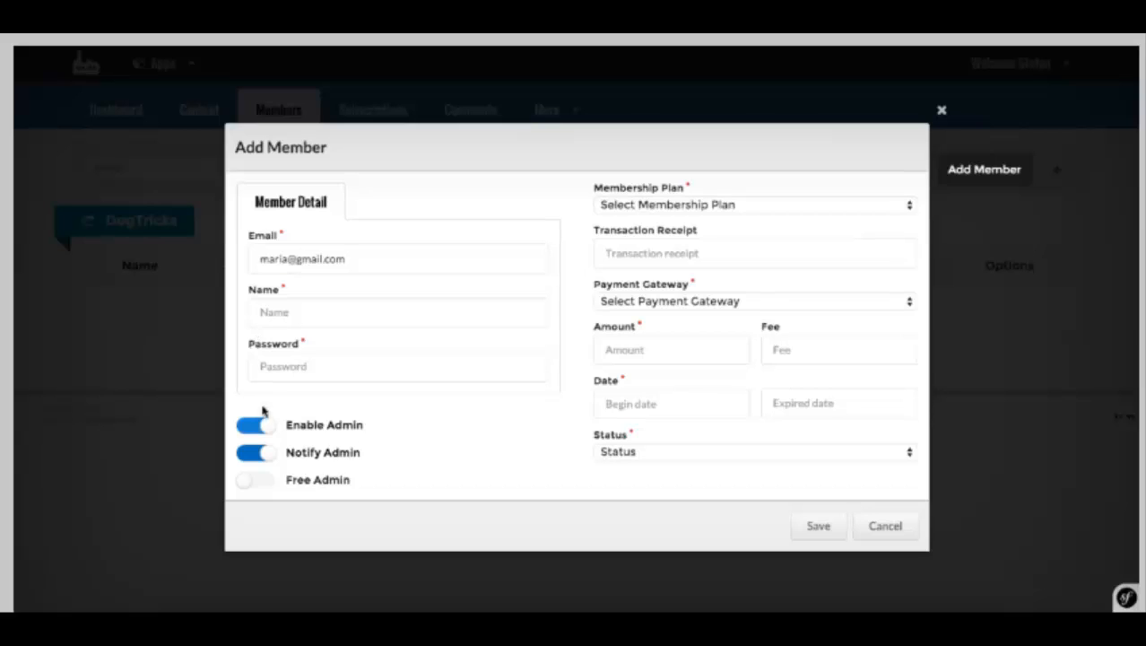
{"action": "left_click", "coordinate": [252, 425]}
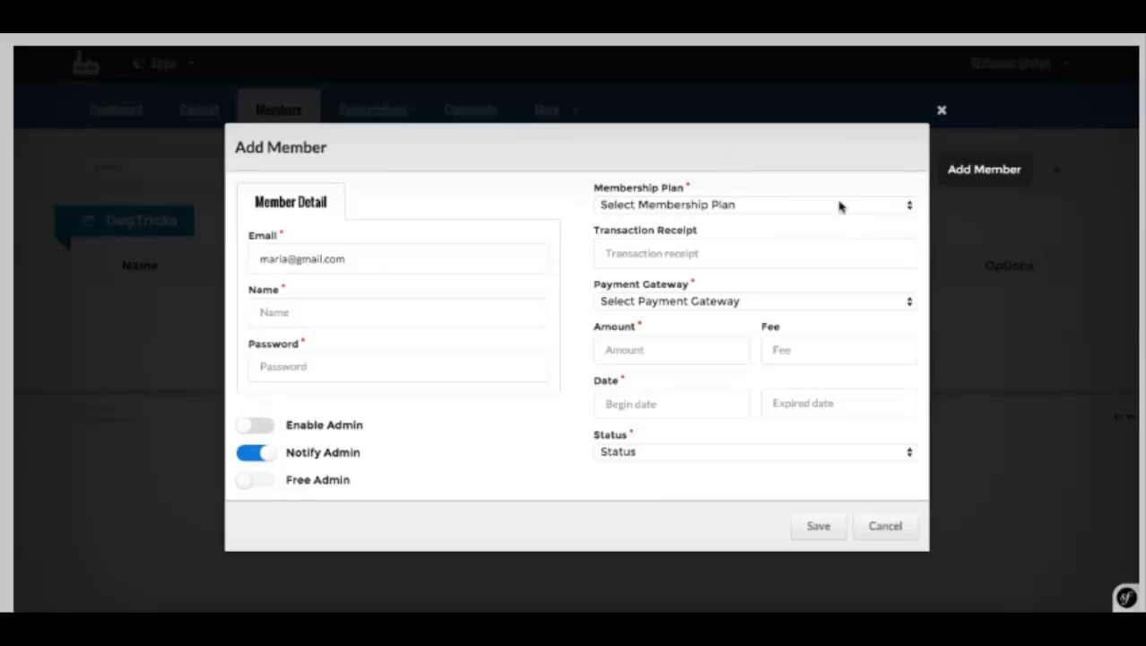
Step: Assign the Gold plan, JVZoo payment gateway, and Active status
{"action": "left_click", "coordinate": [668, 206]}
{"action": "left_click", "coordinate": [662, 221]}
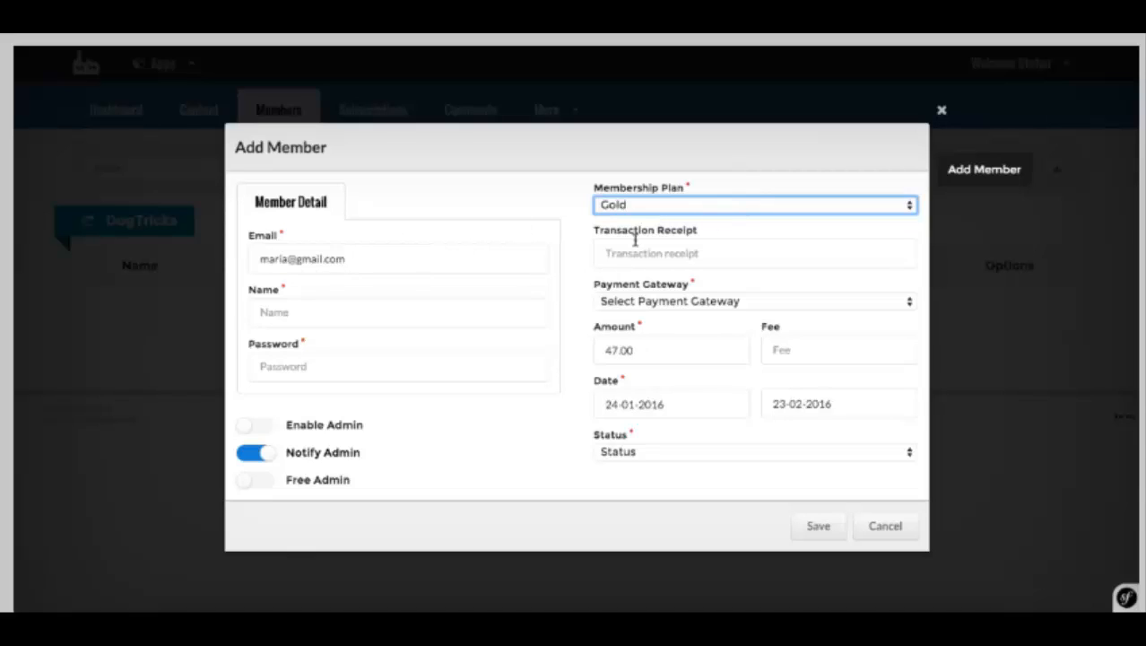
{"action": "left_click", "coordinate": [617, 251]}
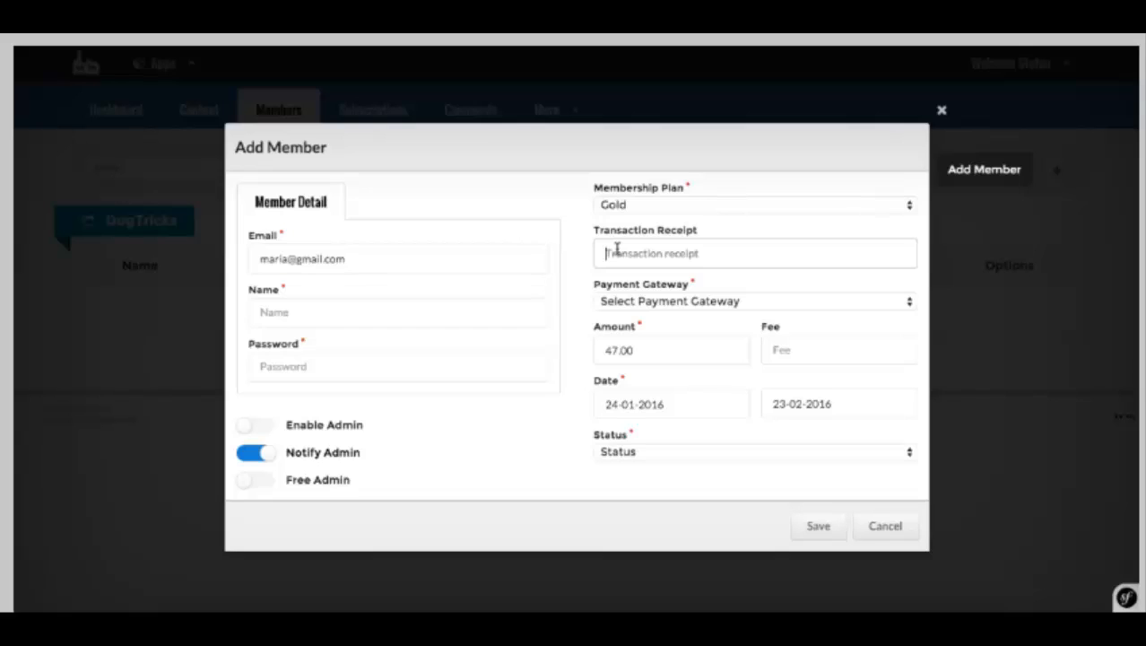
{"action": "left_click", "coordinate": [663, 301]}
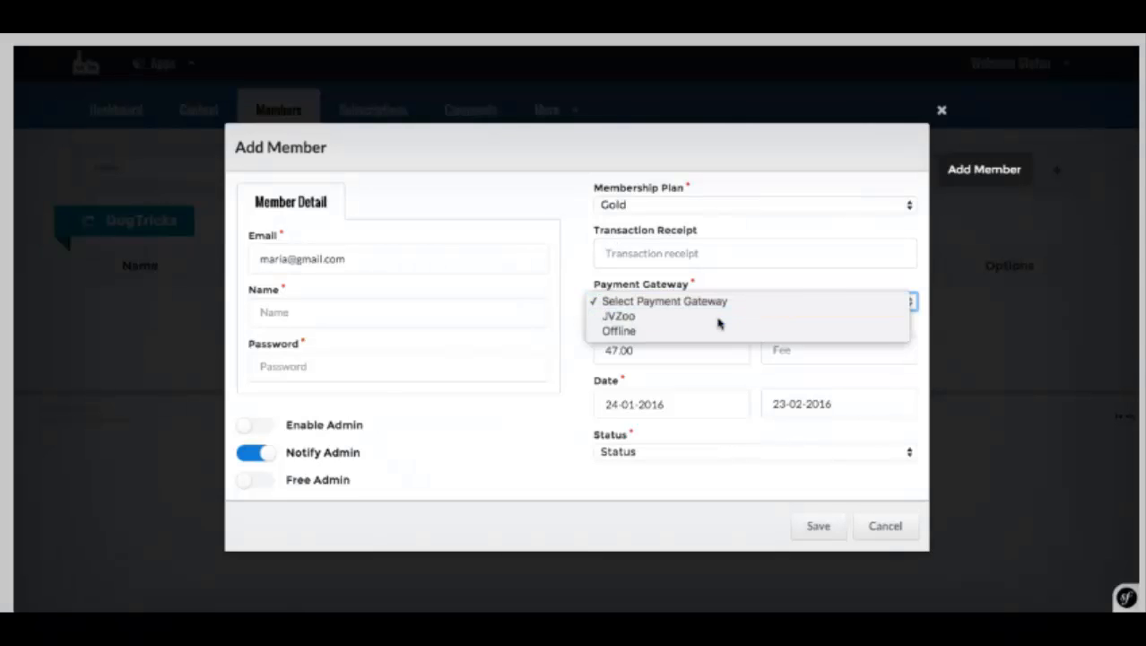
{"action": "left_click", "coordinate": [719, 318]}
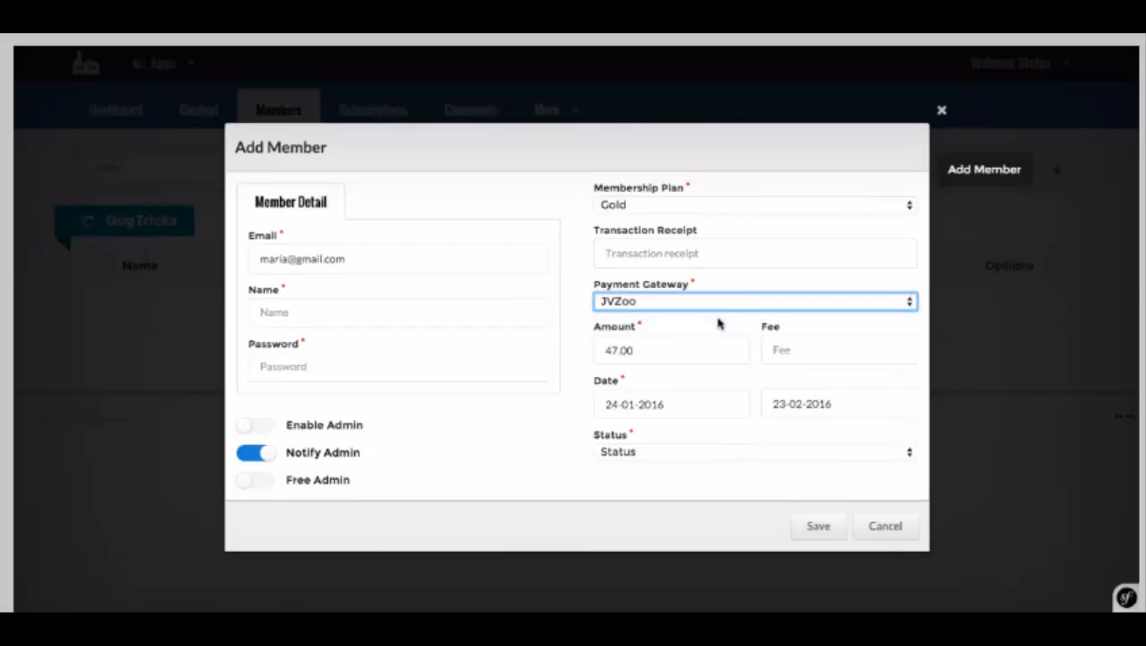
{"action": "left_click", "coordinate": [634, 451]}
{"action": "left_click", "coordinate": [383, 335]}
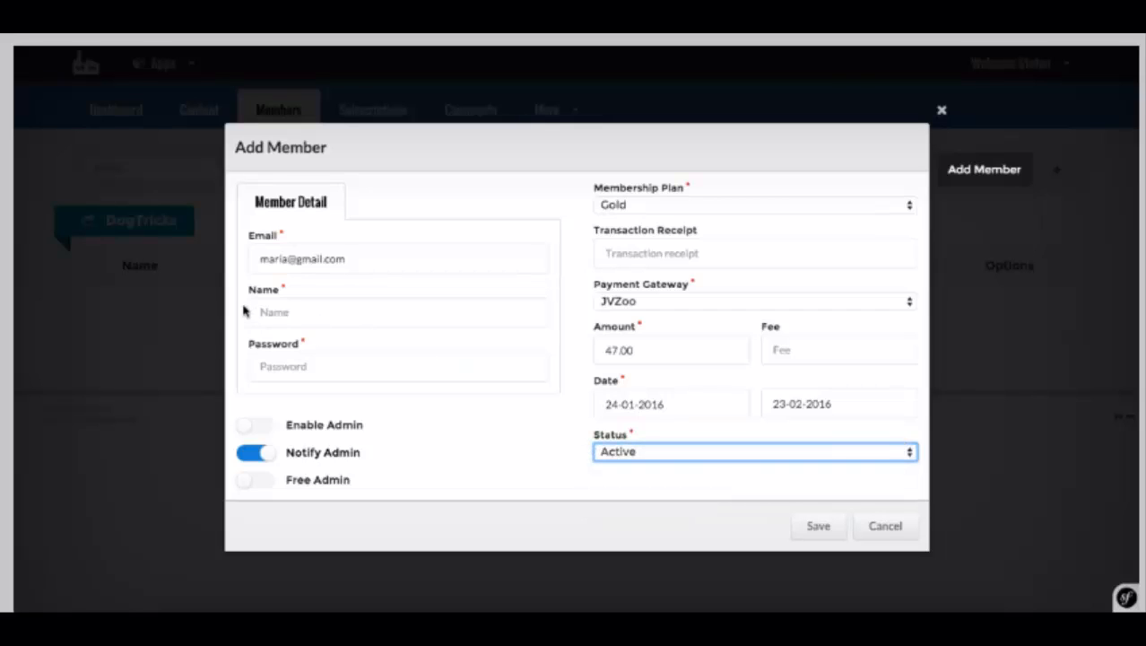
{"action": "left_click", "coordinate": [295, 311]}
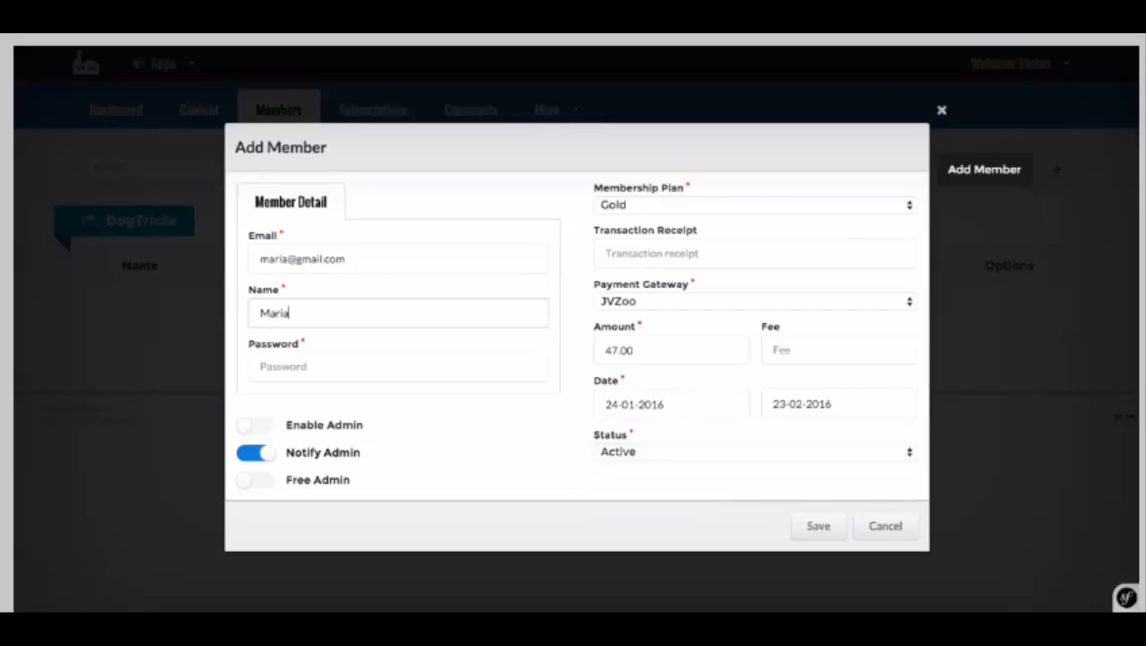
Step: Enter the member's name and password, then save the new member
{"action": "left_click", "coordinate": [294, 365]}
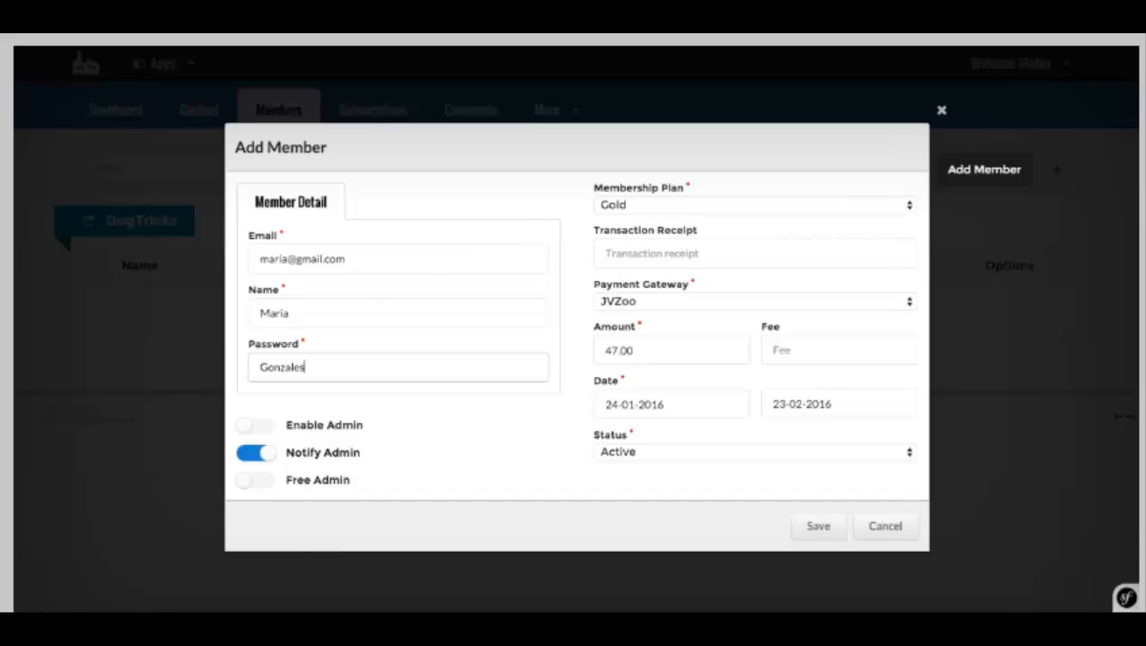
{"action": "left_click", "coordinate": [816, 526]}
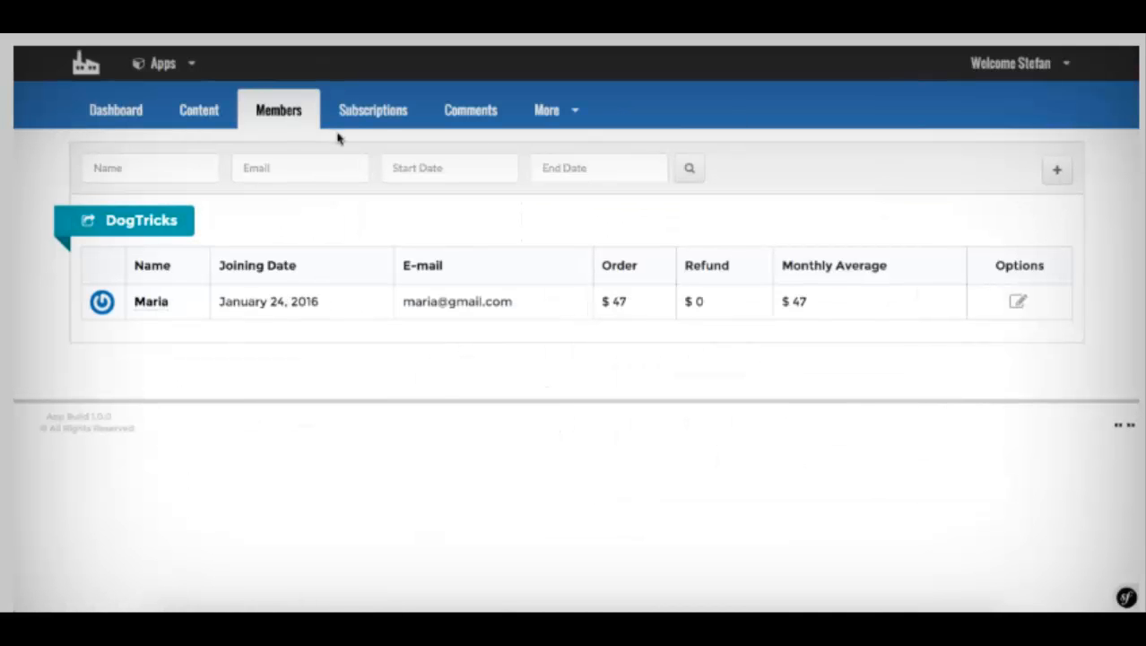
Step: Add a member with their e-mail, Bronze plan, JVZoo, Active status, admin notified, admin access off
{"action": "left_click", "coordinate": [1058, 170]}
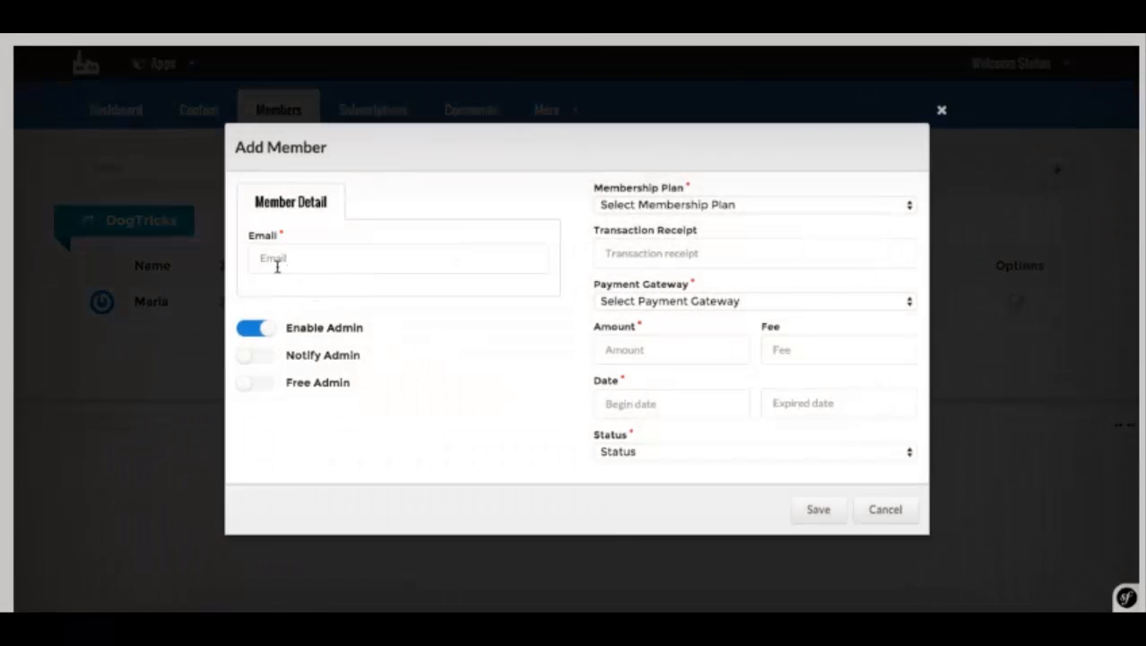
{"action": "left_click", "coordinate": [277, 267]}
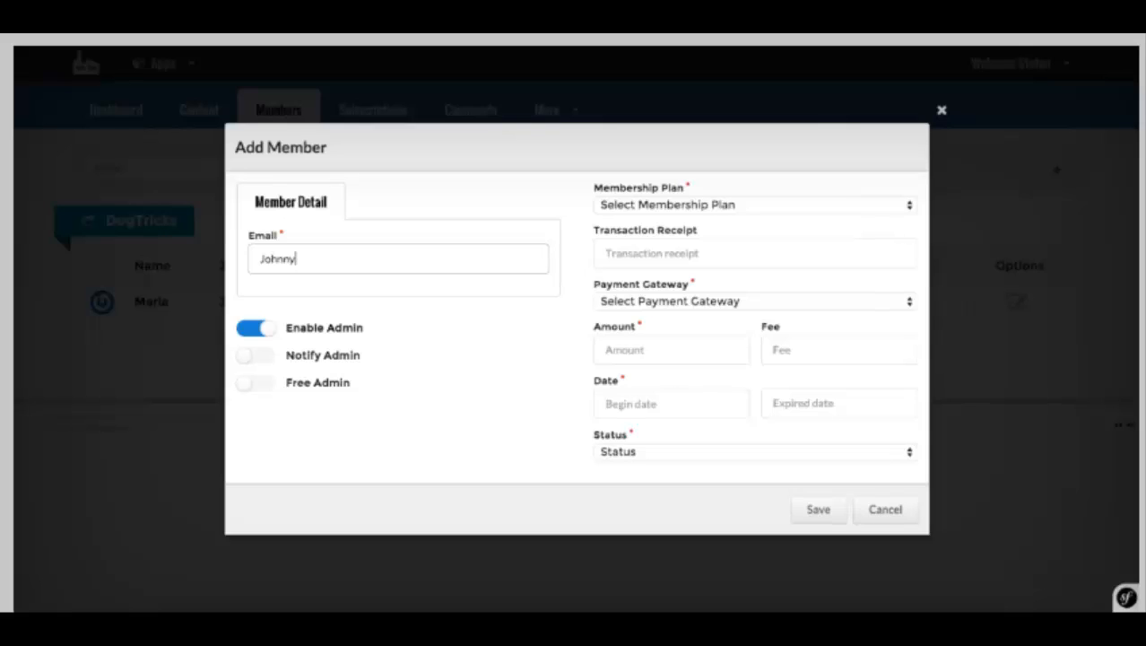
{"action": "left_click", "coordinate": [642, 205]}
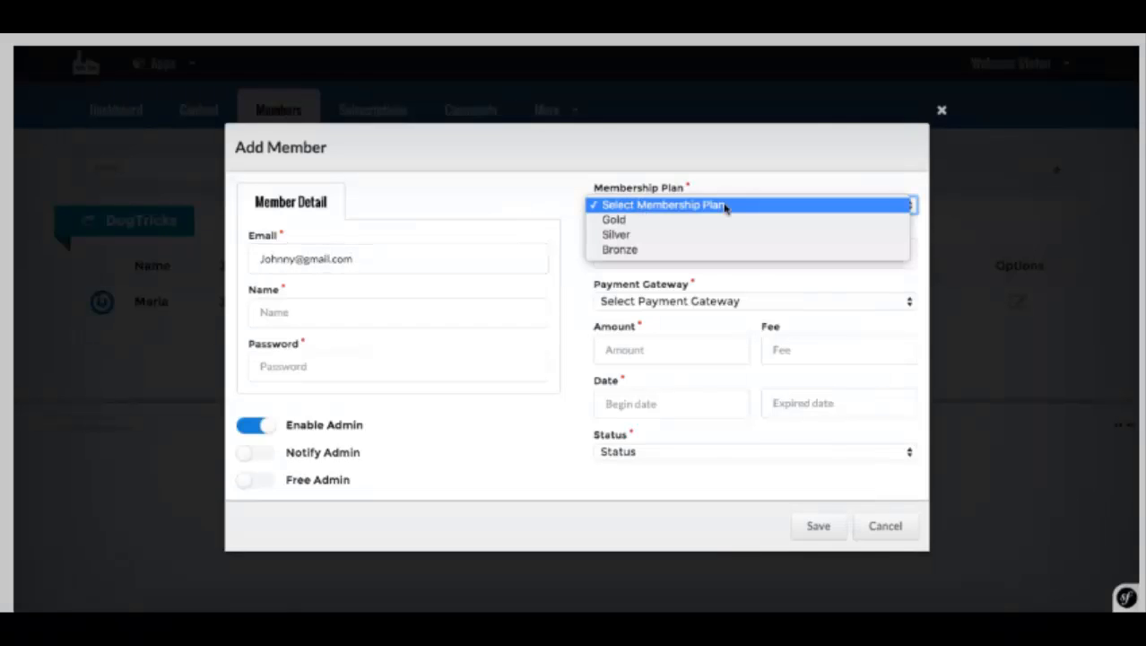
{"action": "left_click", "coordinate": [731, 254]}
{"action": "left_click", "coordinate": [780, 302]}
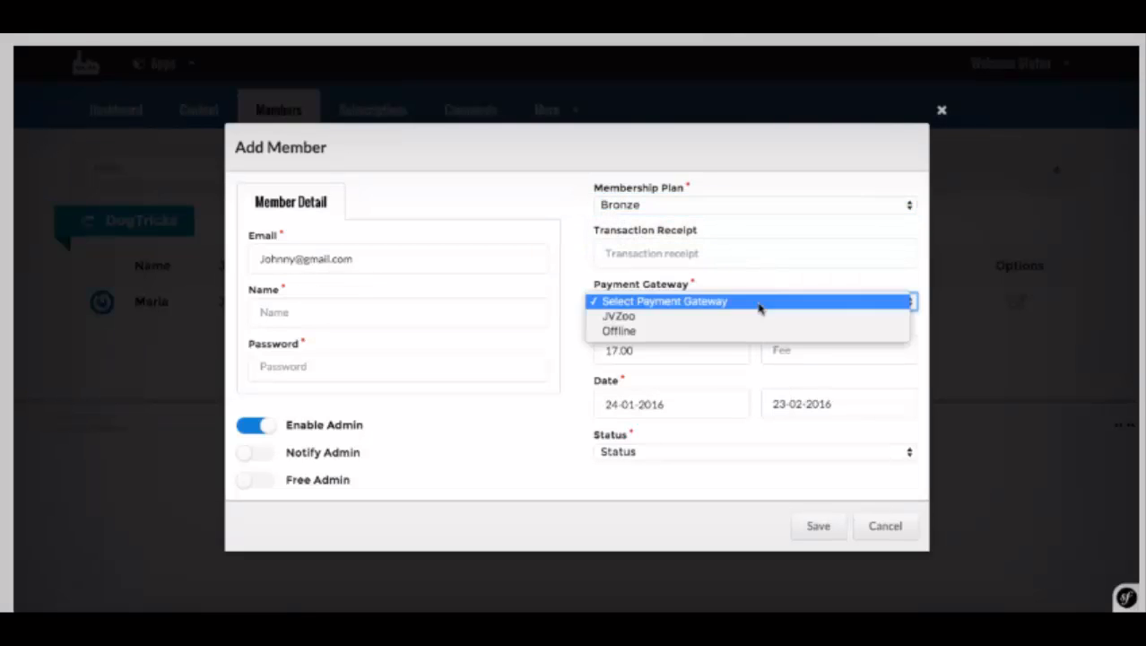
{"action": "left_click", "coordinate": [648, 318]}
{"action": "left_click", "coordinate": [625, 453]}
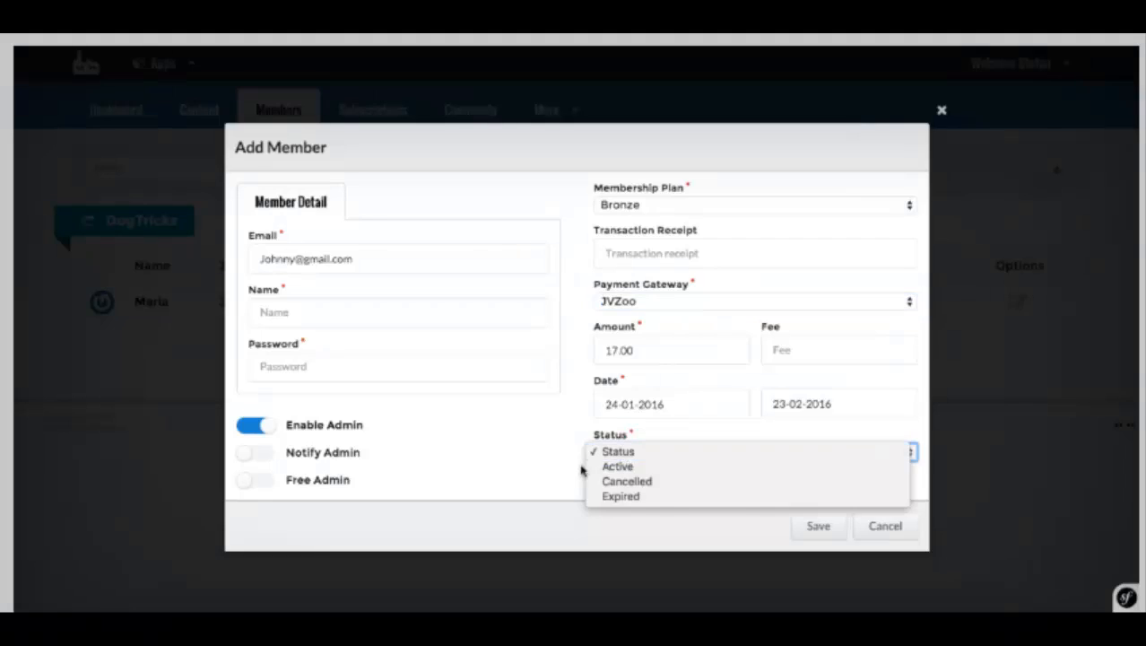
{"action": "left_click", "coordinate": [619, 466]}
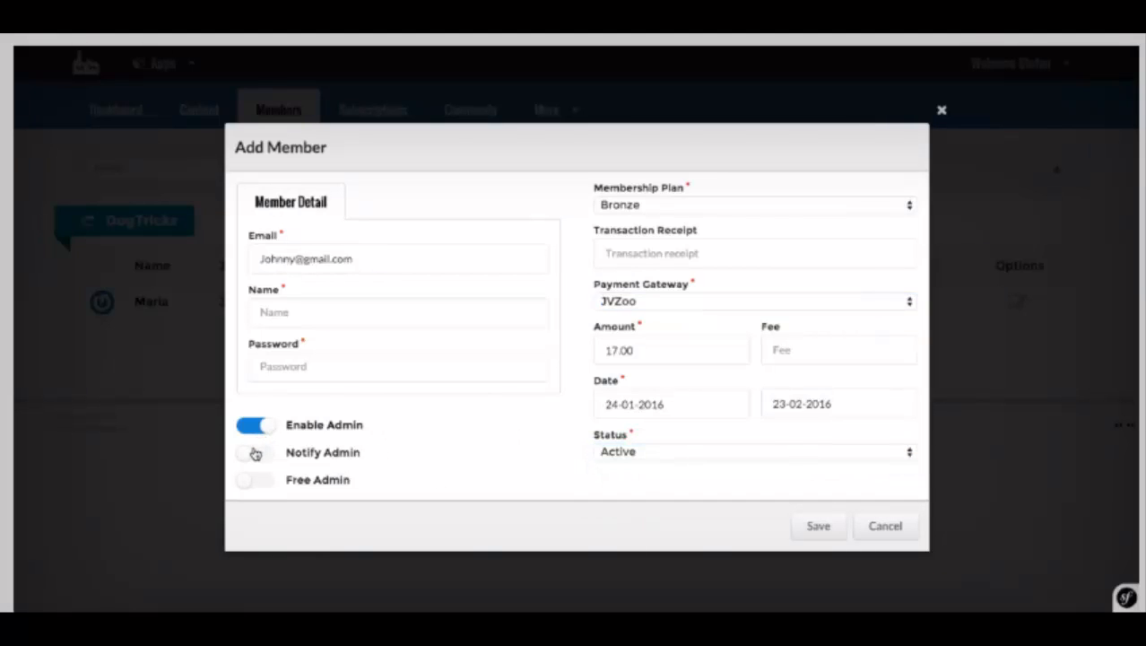
{"action": "left_click", "coordinate": [256, 451]}
{"action": "left_click", "coordinate": [255, 426]}
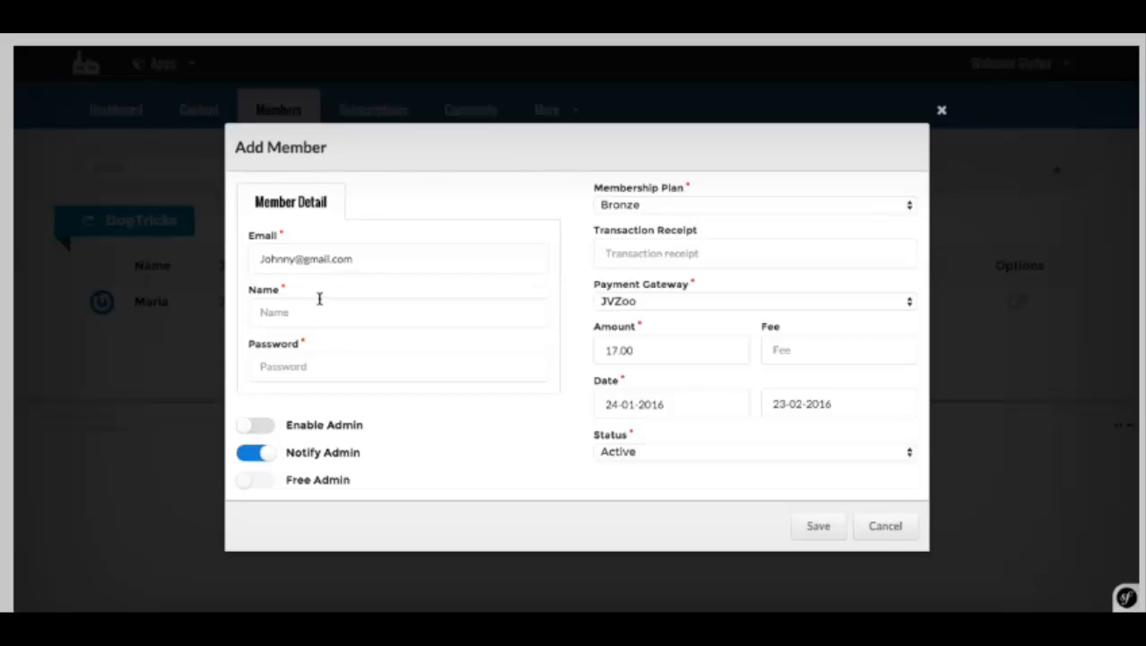
Step: Enter the member's name and password, then save the new Bronze member
{"action": "left_click", "coordinate": [292, 315]}
{"action": "type", "text": "Joh"}
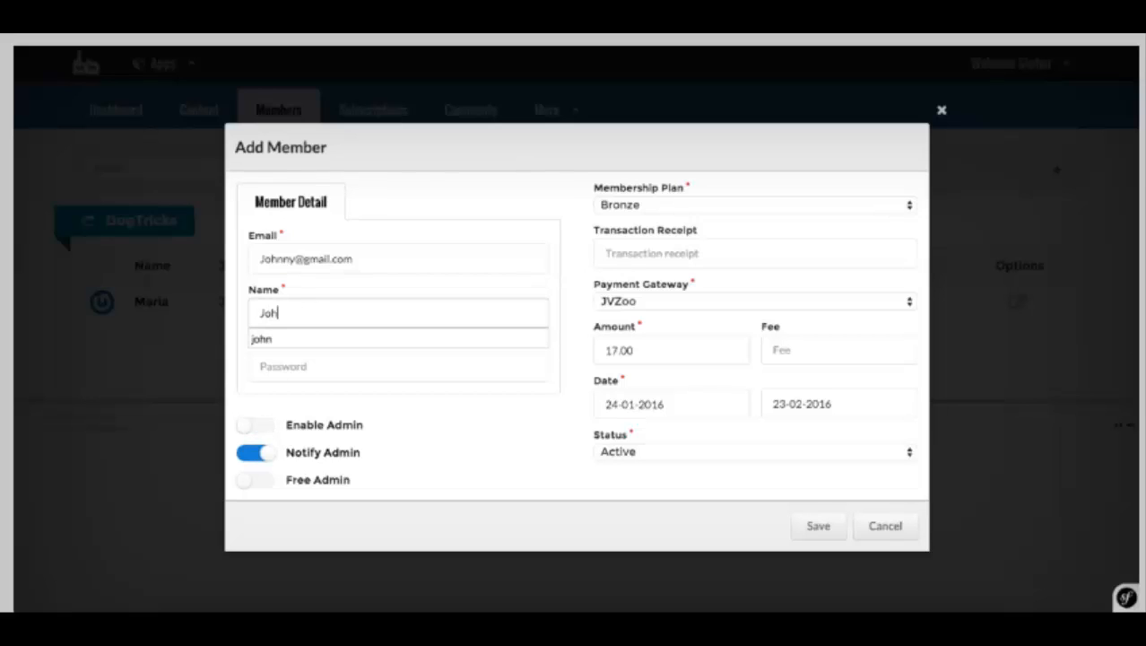
{"action": "type", "text": "nny Bi"}
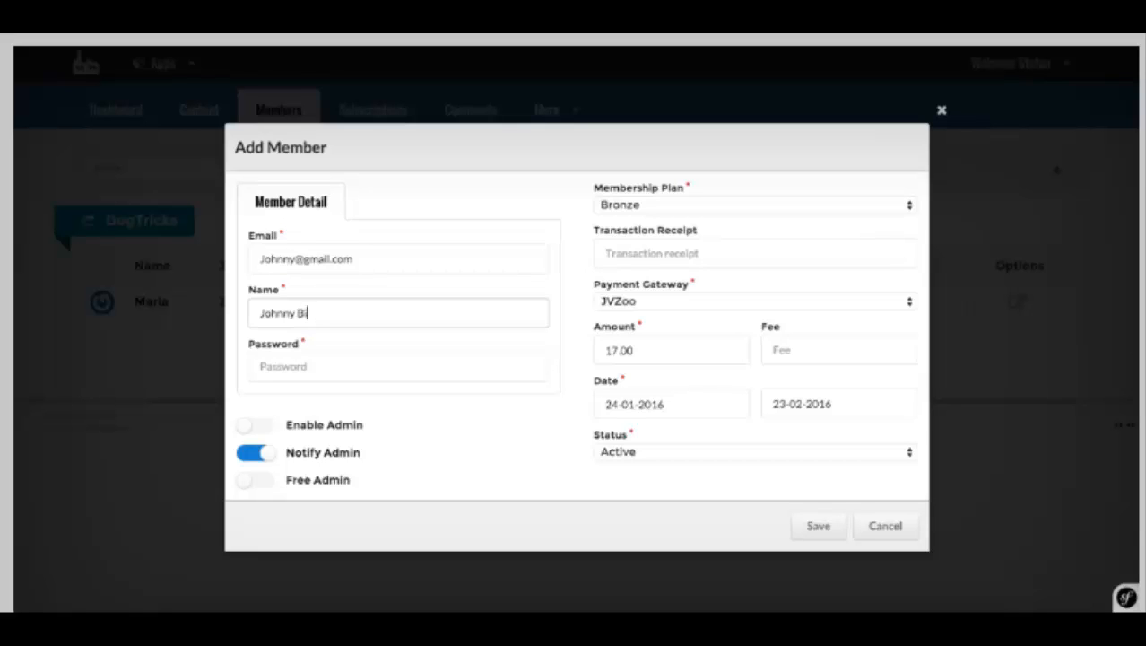
{"action": "left_click", "coordinate": [265, 355]}
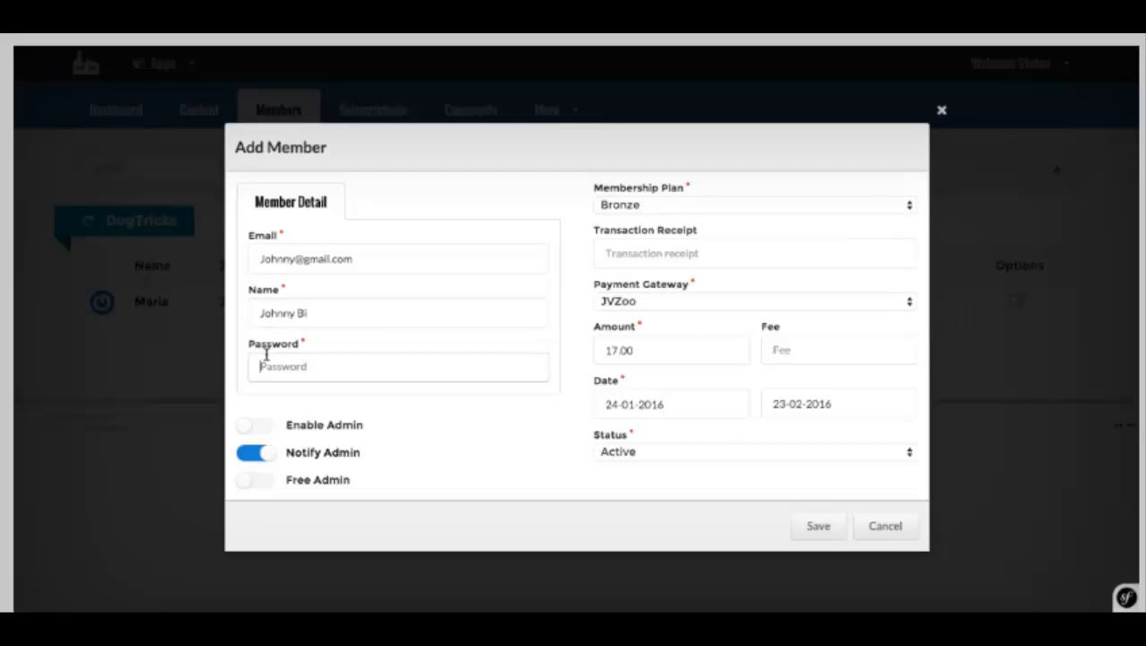
{"action": "left_click", "coordinate": [829, 534]}
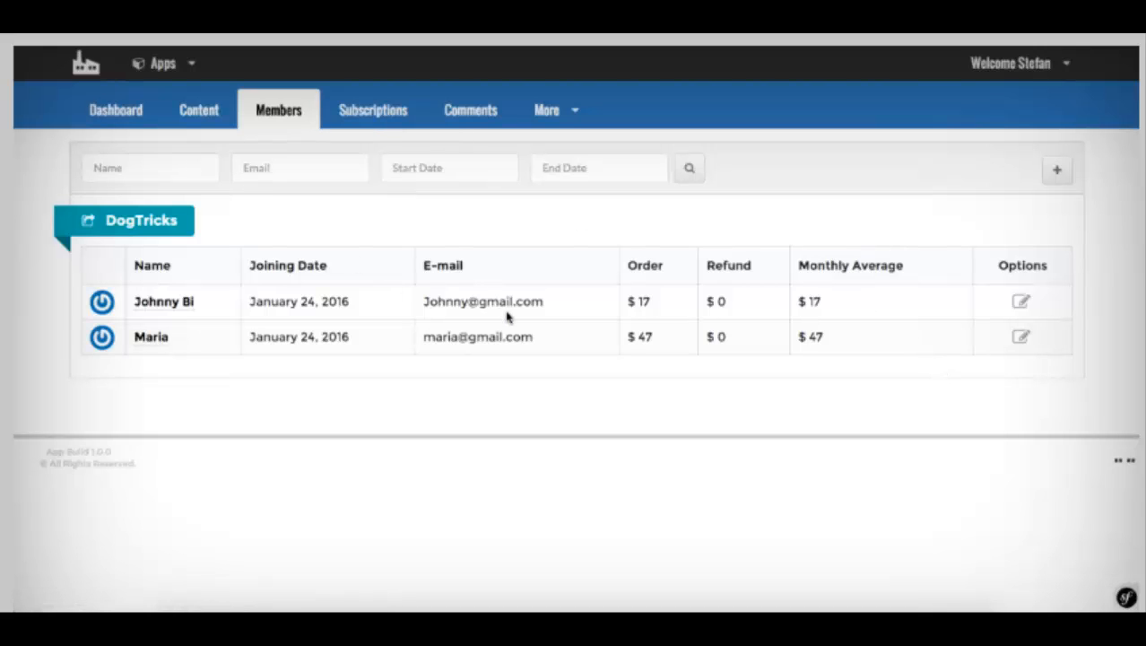
Step: Show the Subscriptions list with the active Bronze $17 and Gold $47 subscriptions
{"action": "left_click", "coordinate": [355, 114]}
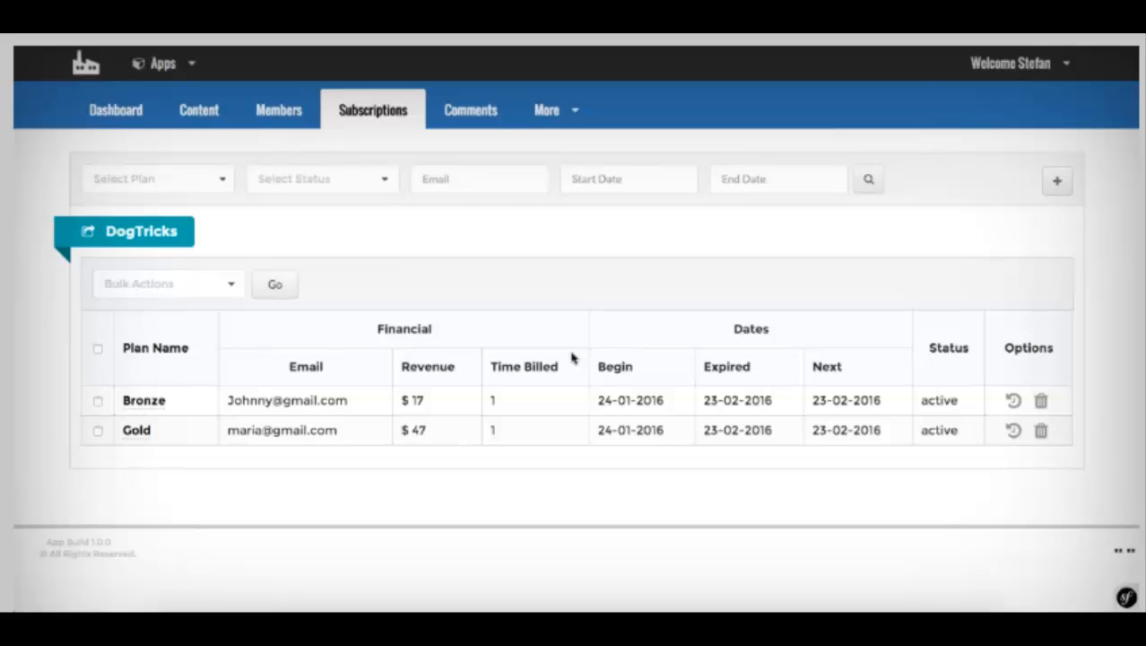
{"action": "left_click", "coordinate": [101, 122]}
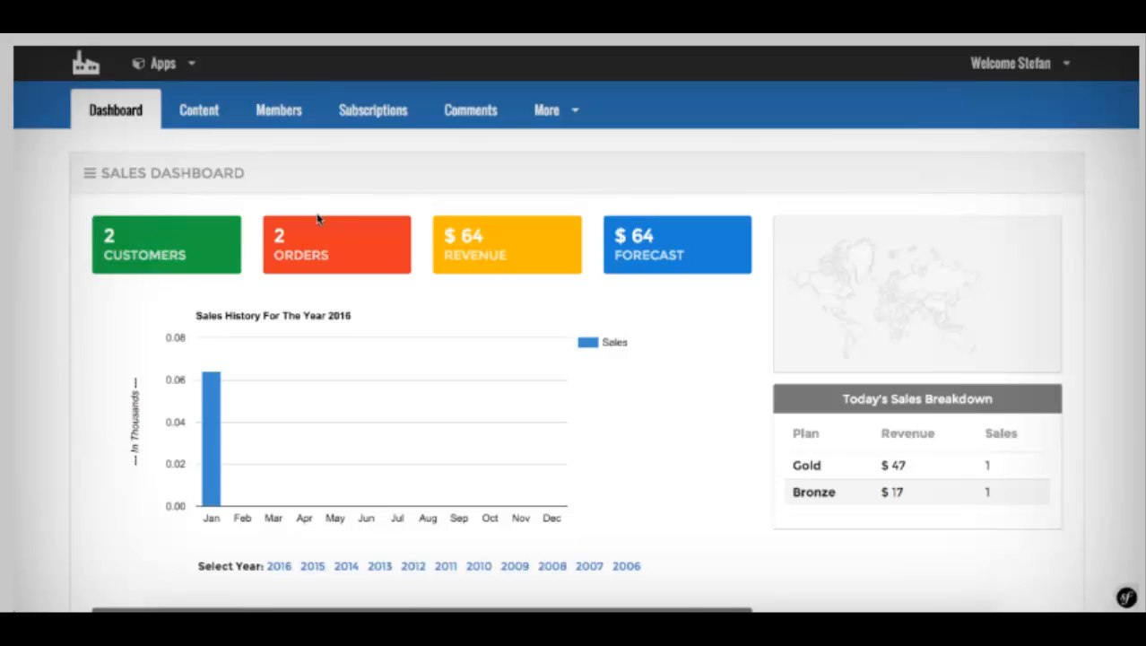
{"action": "scroll", "coordinate": [318, 217], "scroll_direction": "down", "scroll_amount": 3}
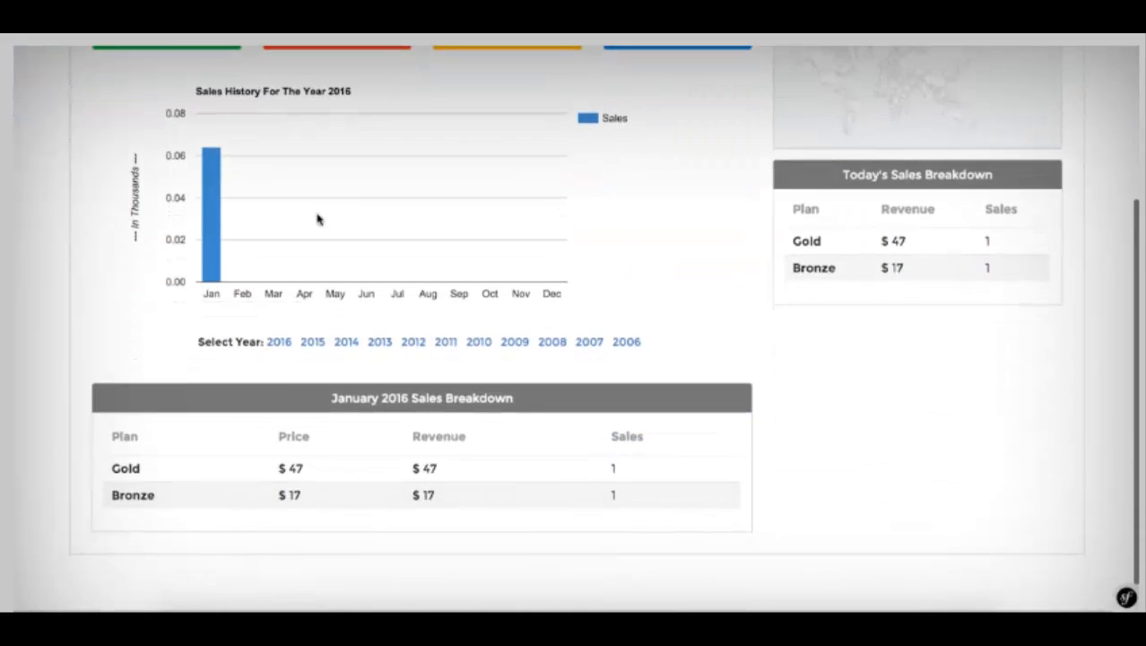
{"action": "scroll", "coordinate": [316, 219], "scroll_direction": "up", "scroll_amount": 3}
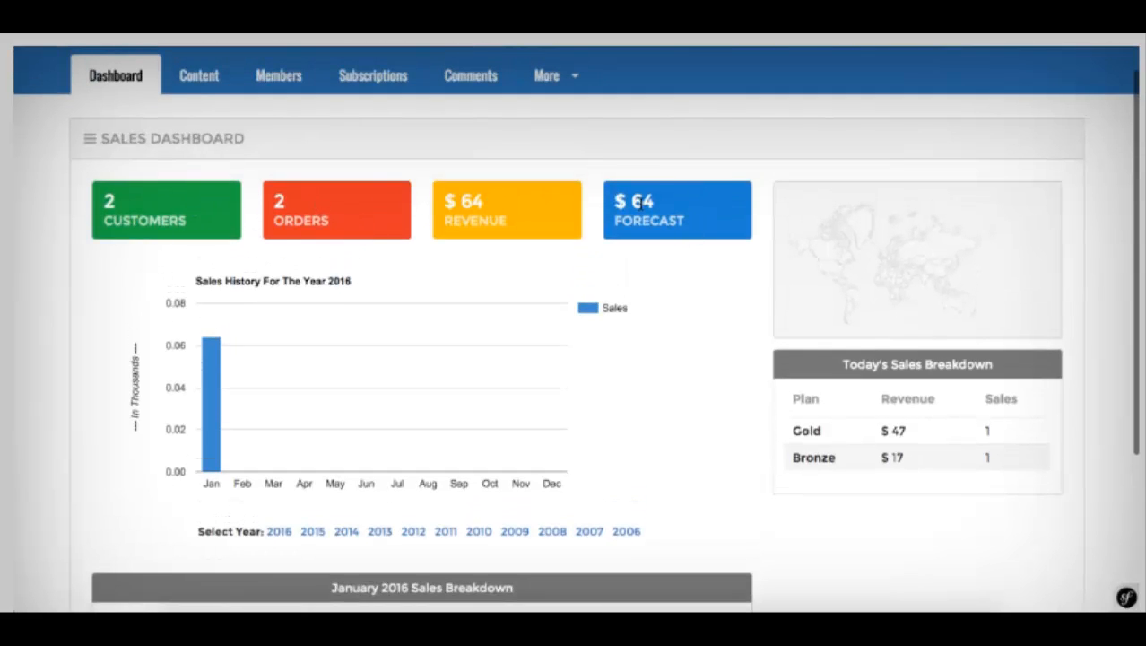
{"action": "scroll", "coordinate": [512, 182], "scroll_direction": "down", "scroll_amount": 3}
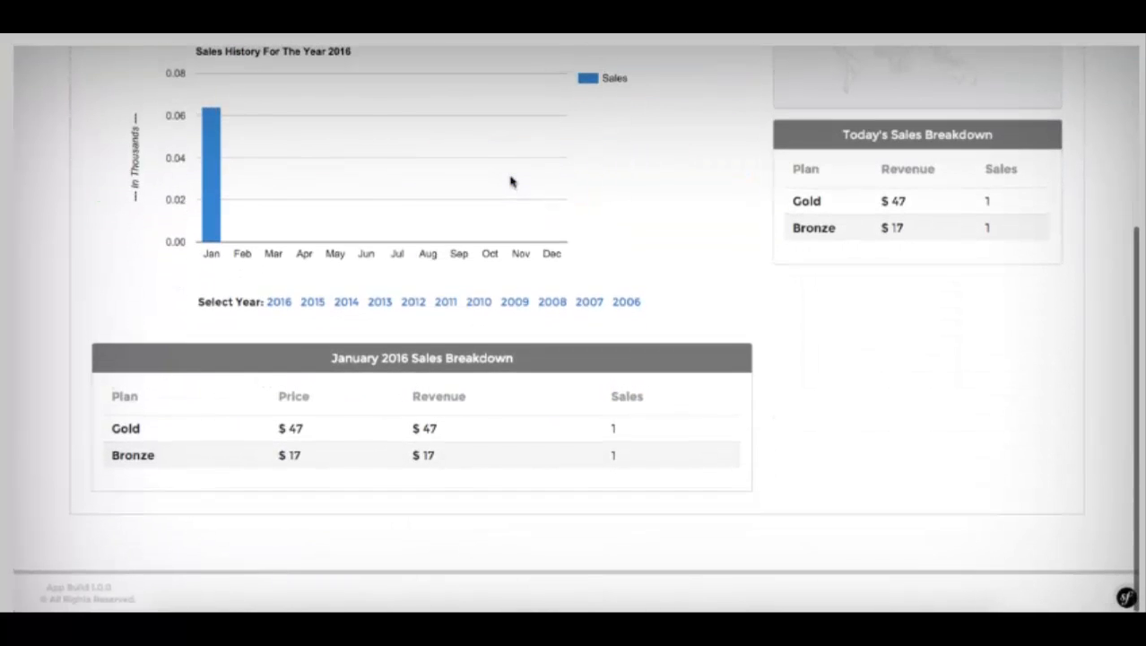
{"action": "scroll", "coordinate": [400, 429], "scroll_direction": "up", "scroll_amount": 2}
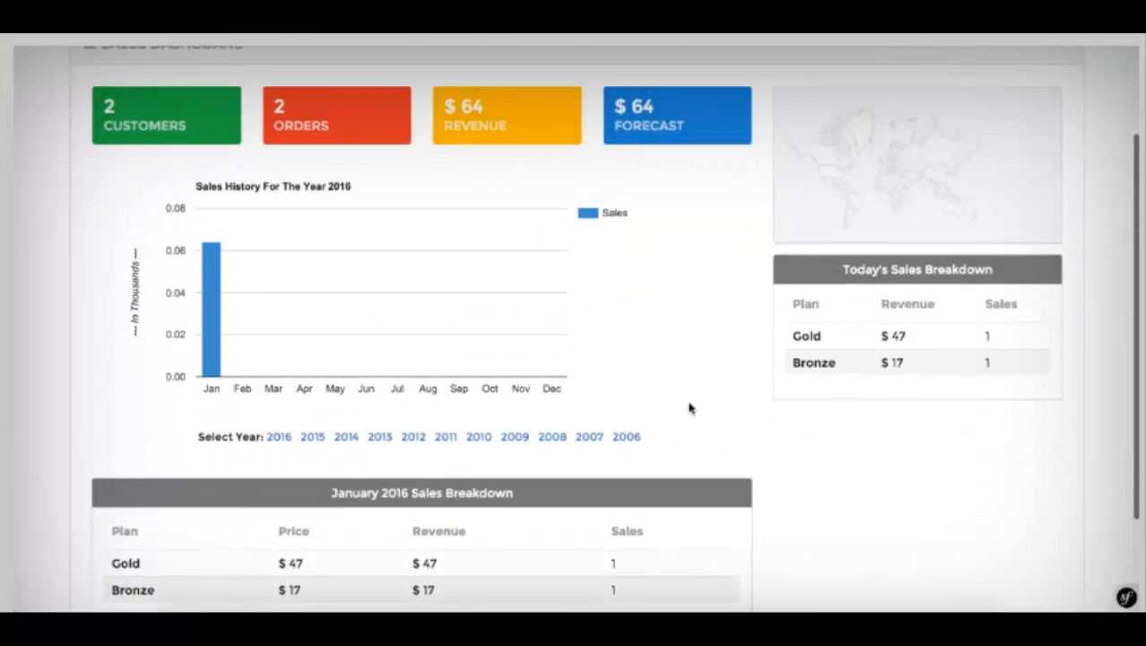
{"action": "scroll", "coordinate": [718, 377], "scroll_direction": "up", "scroll_amount": 2}
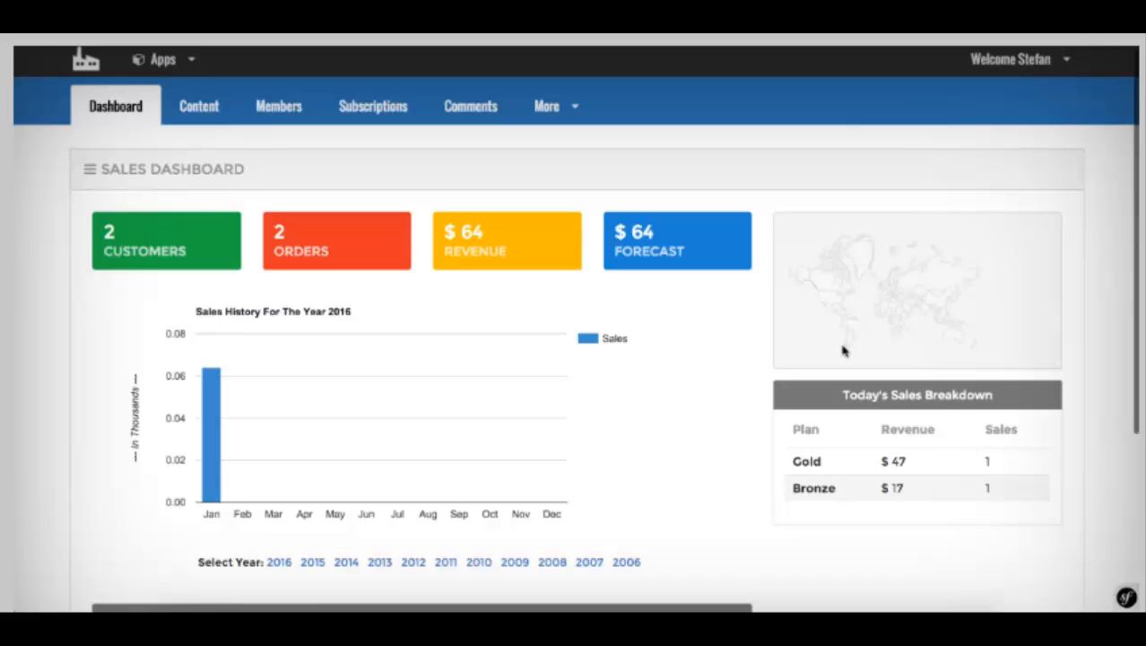
{"action": "scroll", "coordinate": [857, 284], "scroll_direction": "down", "scroll_amount": 3}
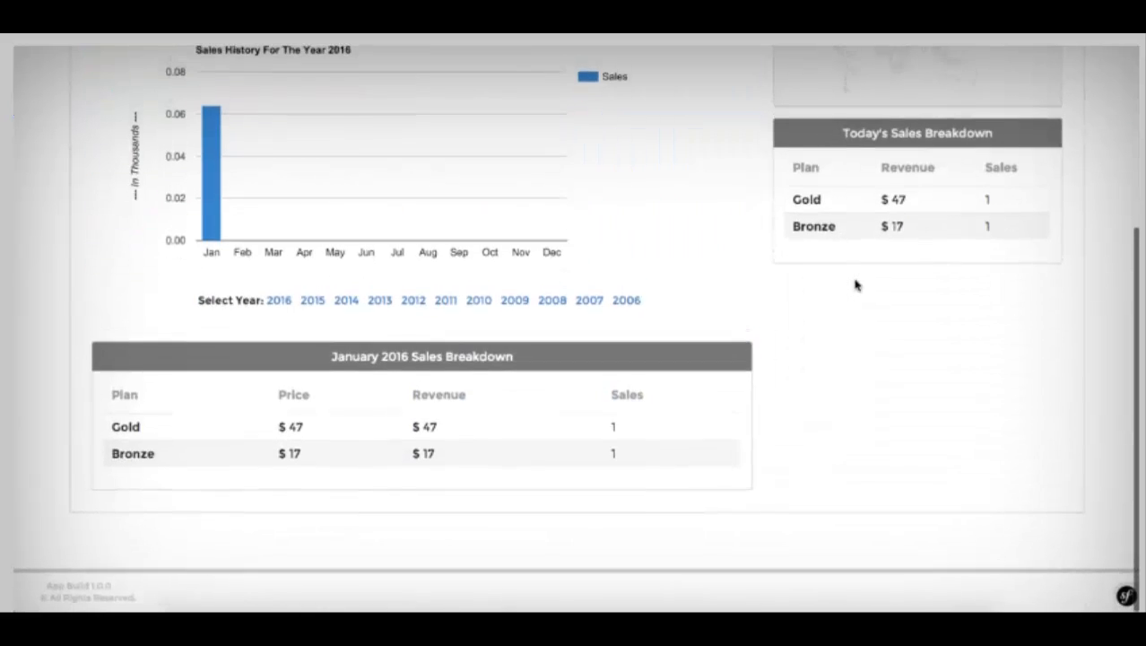
{"action": "scroll", "coordinate": [854, 282], "scroll_direction": "up", "scroll_amount": 4}
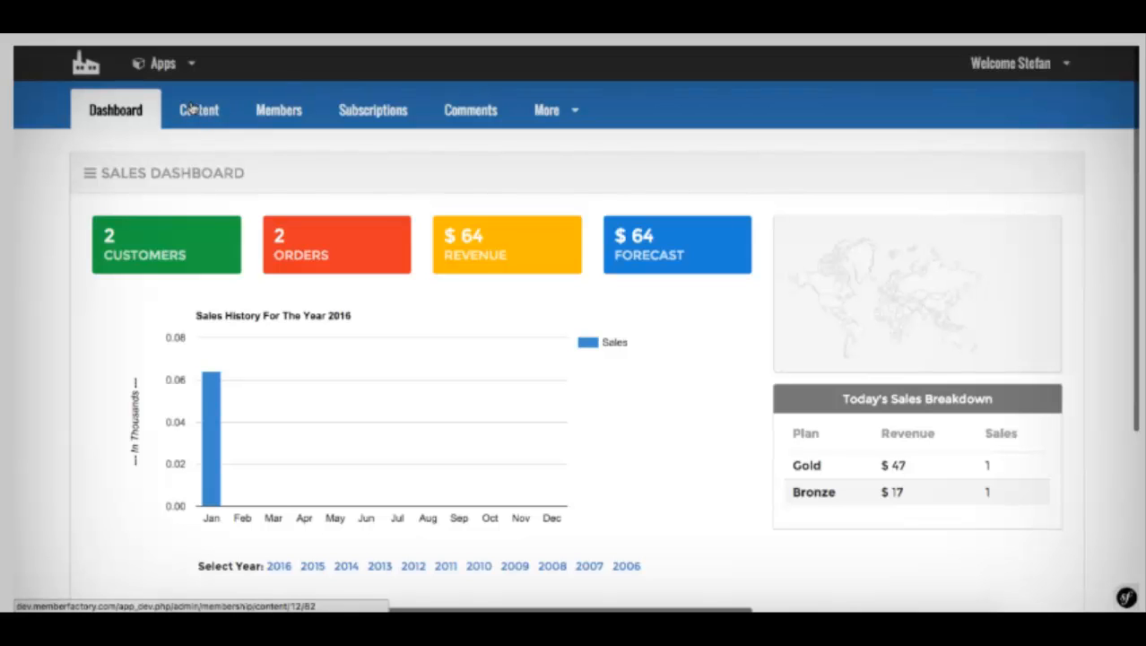
{"action": "scroll", "coordinate": [518, 223], "scroll_direction": "down", "scroll_amount": 3}
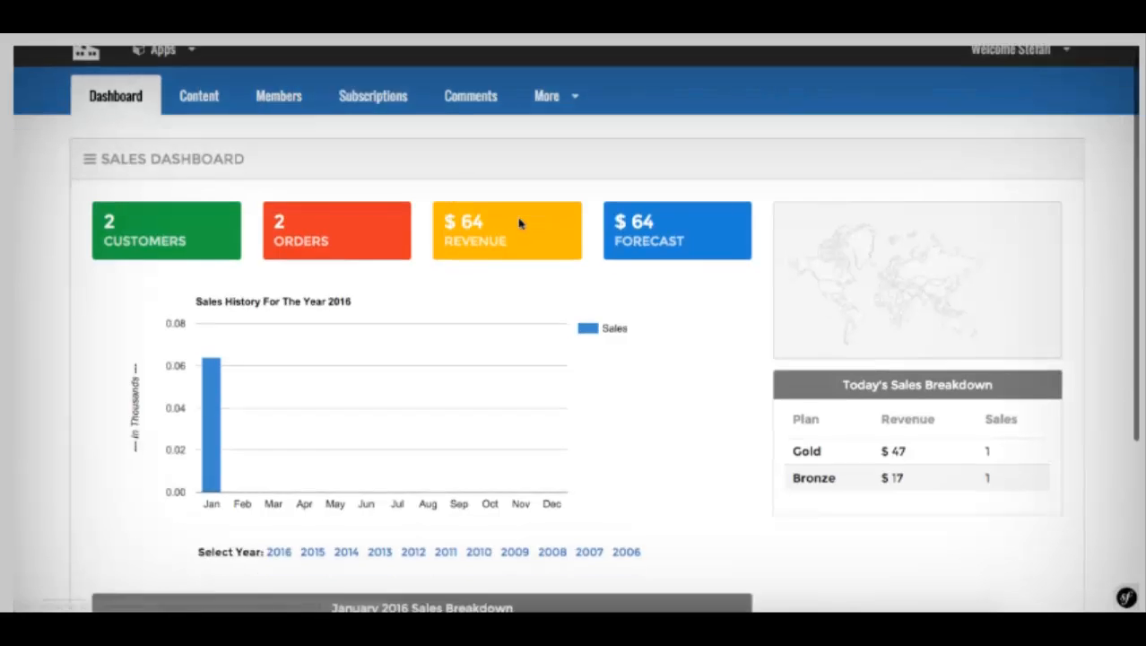
{"action": "scroll", "coordinate": [519, 224], "scroll_direction": "up", "scroll_amount": 3}
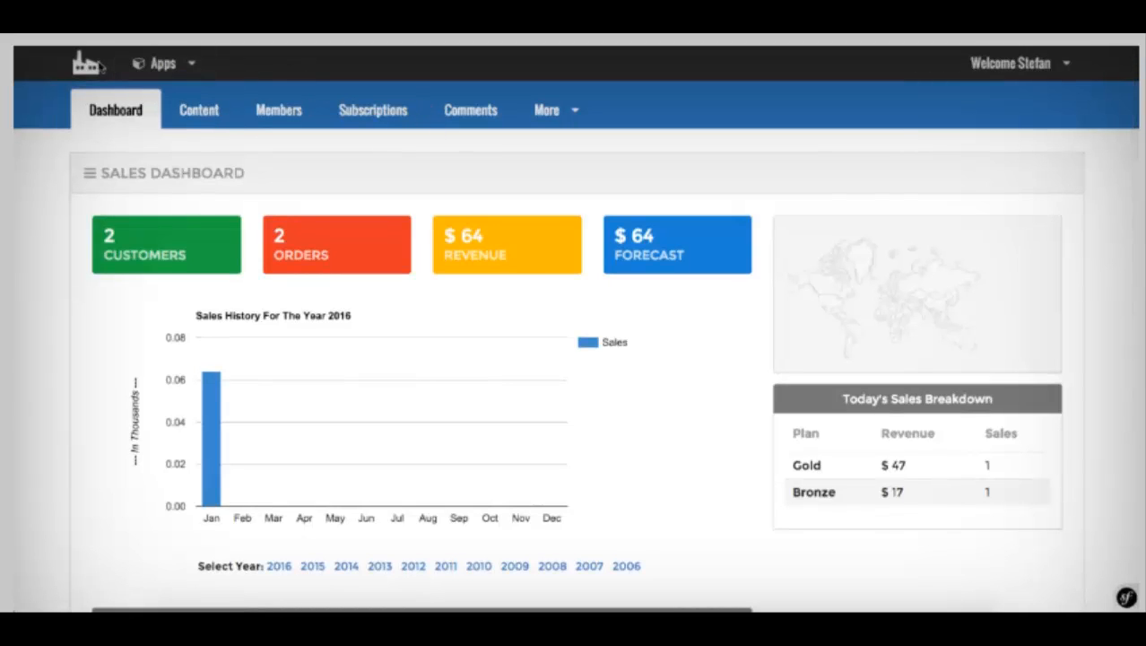
Step: Start a new content category titled Module 1
{"action": "left_click", "coordinate": [195, 122]}
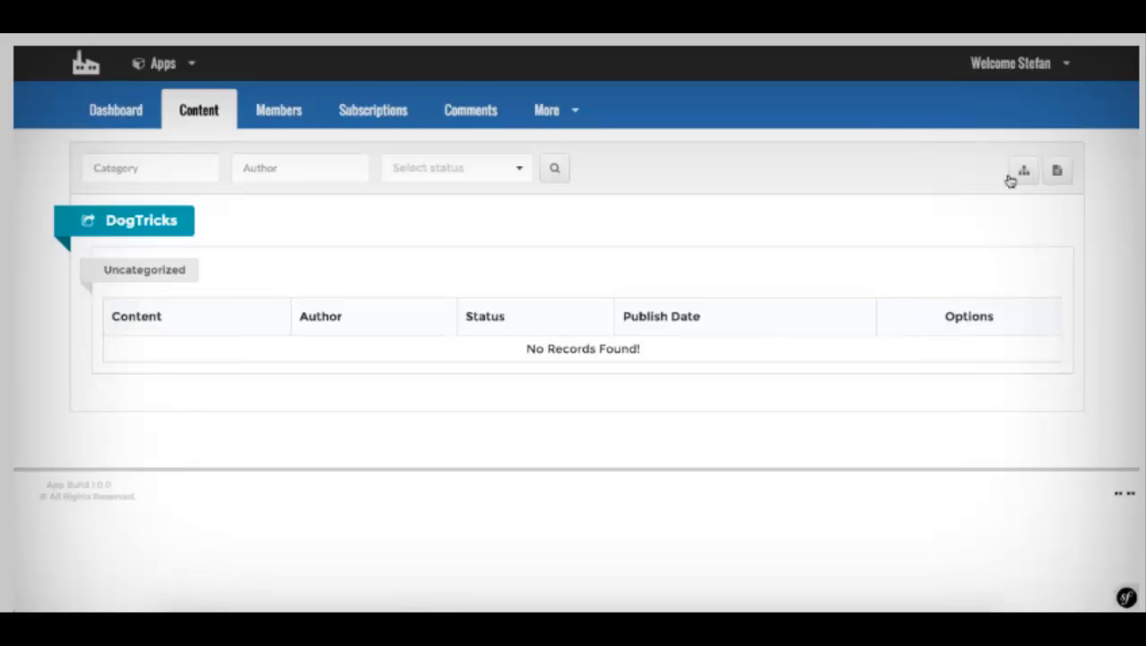
{"action": "left_click", "coordinate": [1023, 170]}
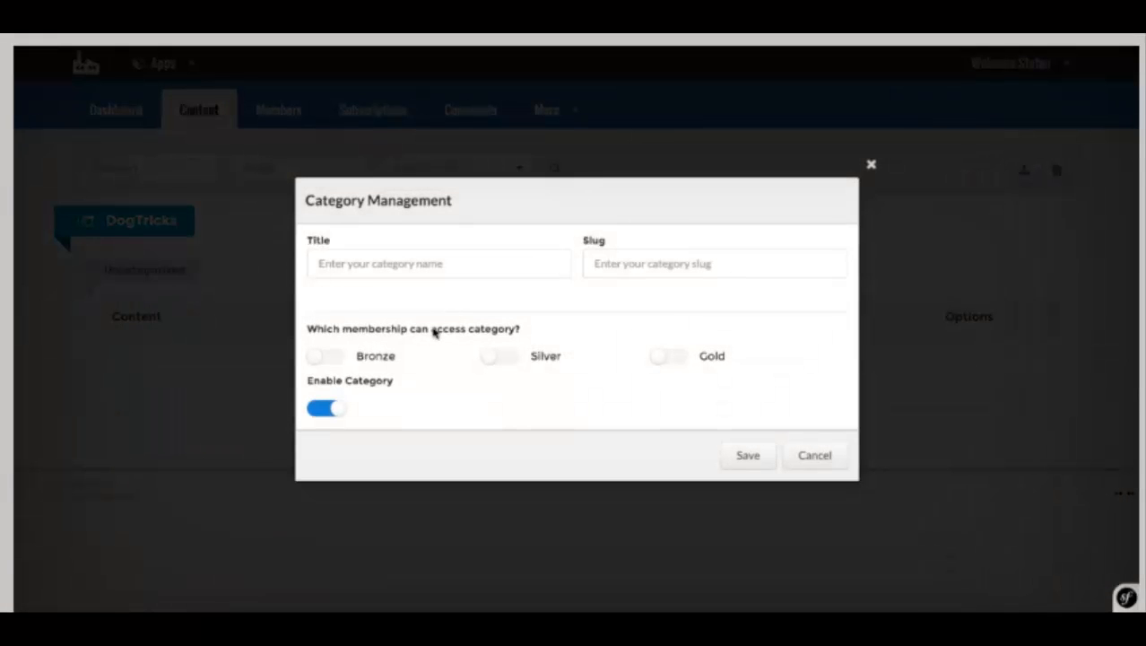
{"action": "left_click", "coordinate": [355, 257]}
{"action": "type", "text": "Module"}
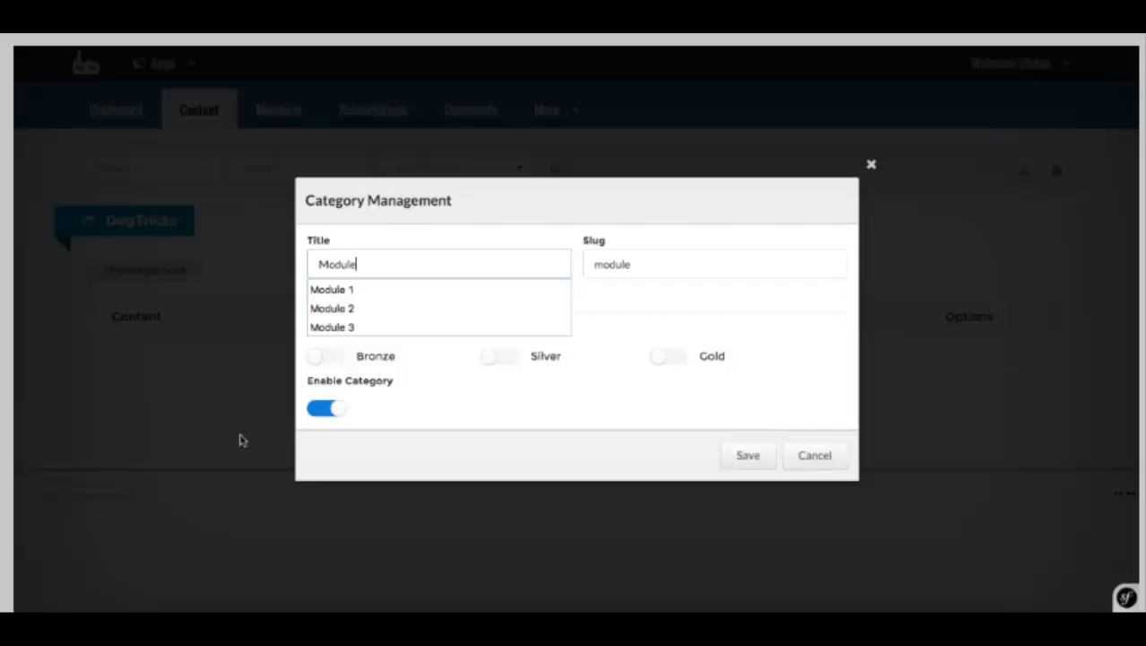
{"action": "left_click", "coordinate": [340, 289]}
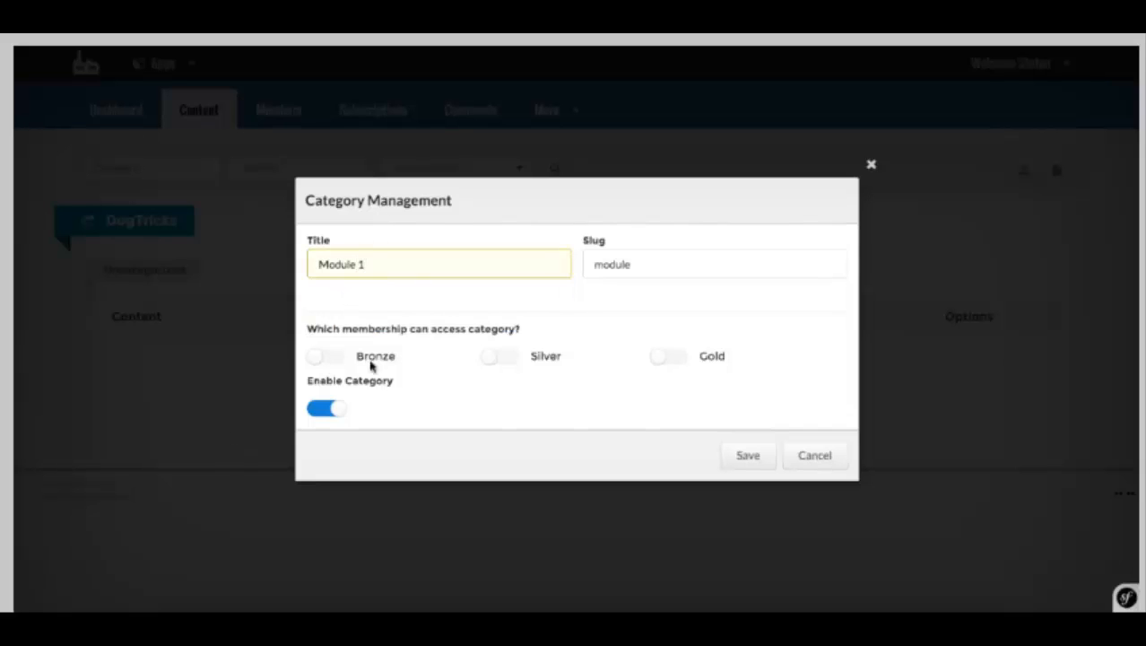
Step: Open Module 1 to Bronze, Silver and Gold members, set slug module-1, and save it
{"action": "left_click", "coordinate": [330, 359]}
{"action": "left_click", "coordinate": [495, 360]}
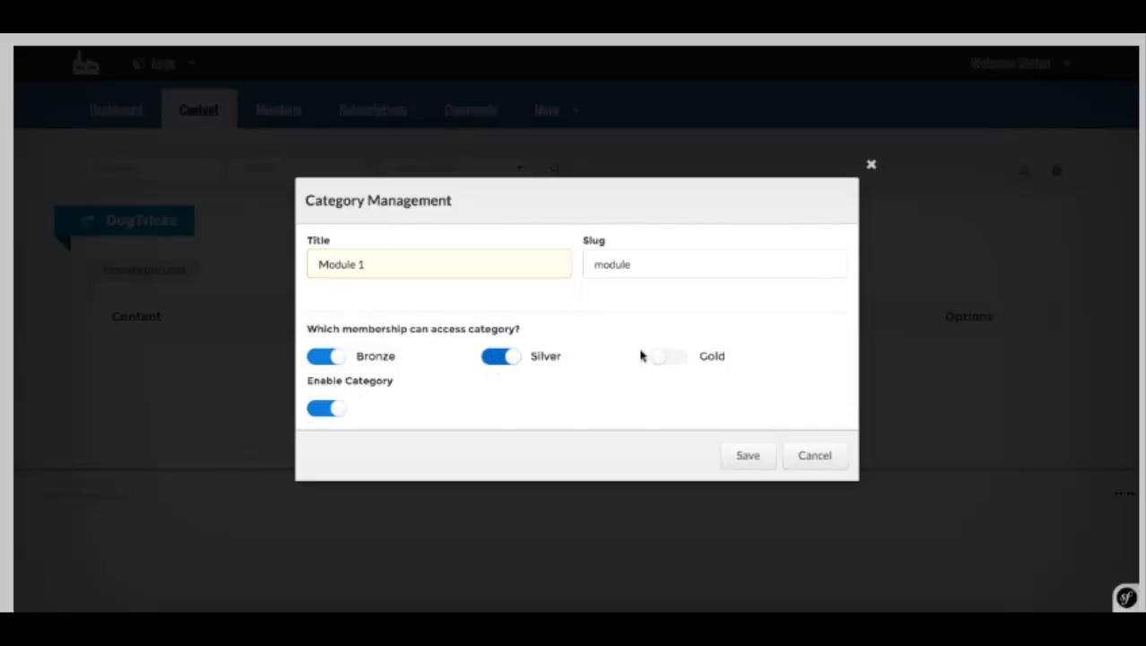
{"action": "left_click", "coordinate": [662, 360]}
{"action": "left_click", "coordinate": [348, 412]}
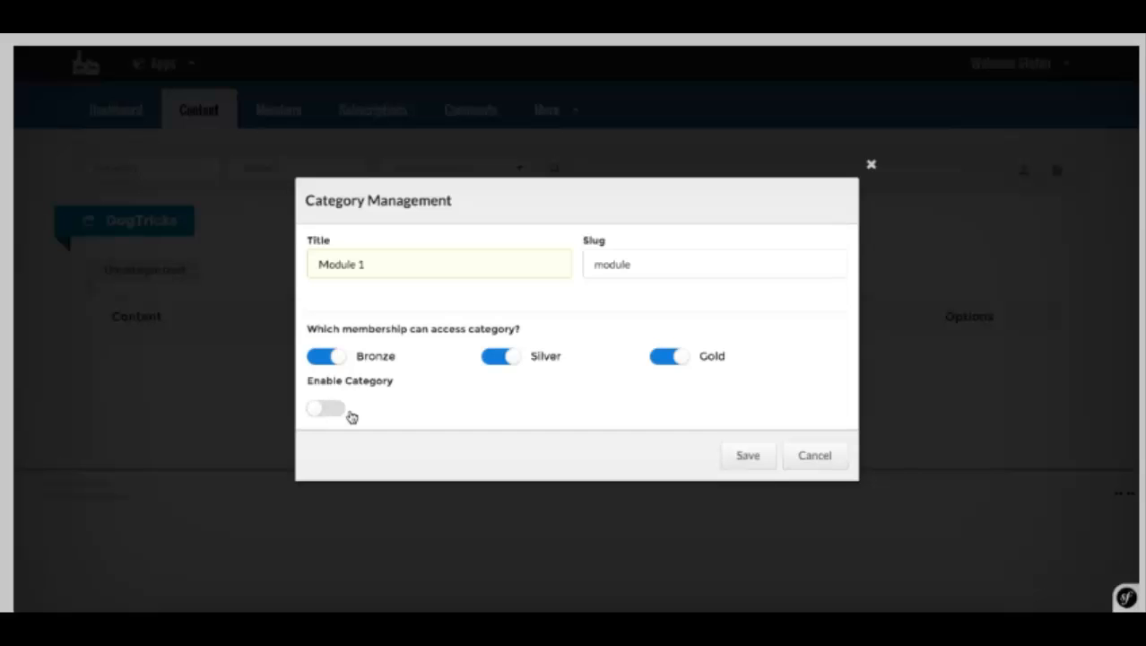
{"action": "left_click", "coordinate": [348, 412]}
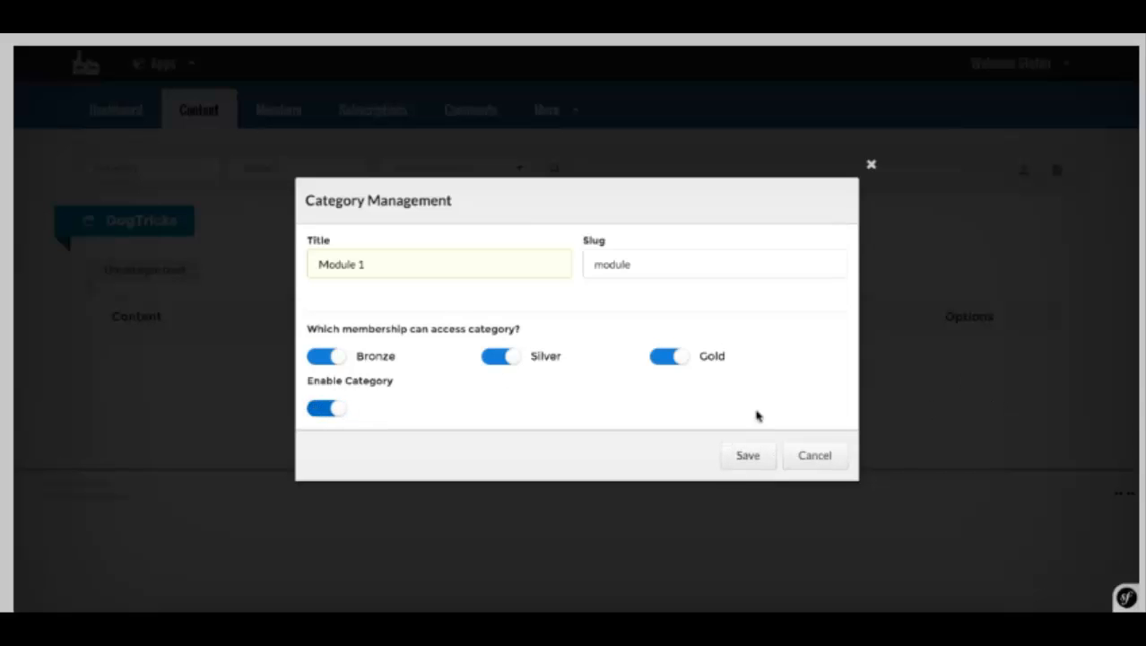
{"action": "left_click", "coordinate": [650, 257]}
{"action": "left_click", "coordinate": [649, 261]}
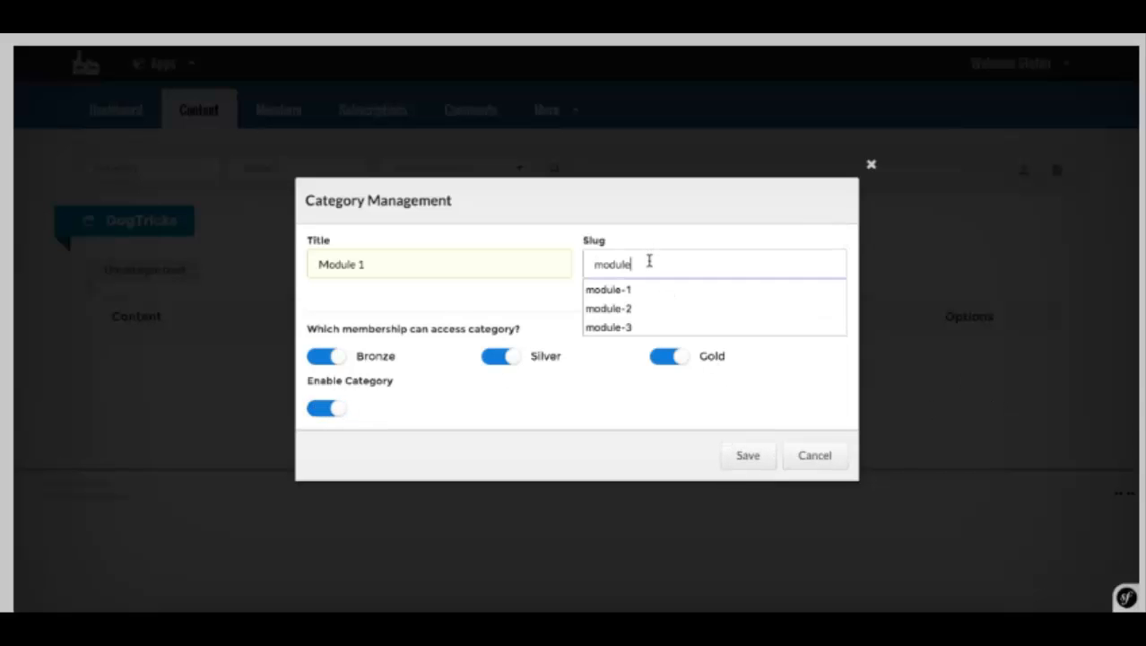
{"action": "left_click", "coordinate": [632, 289]}
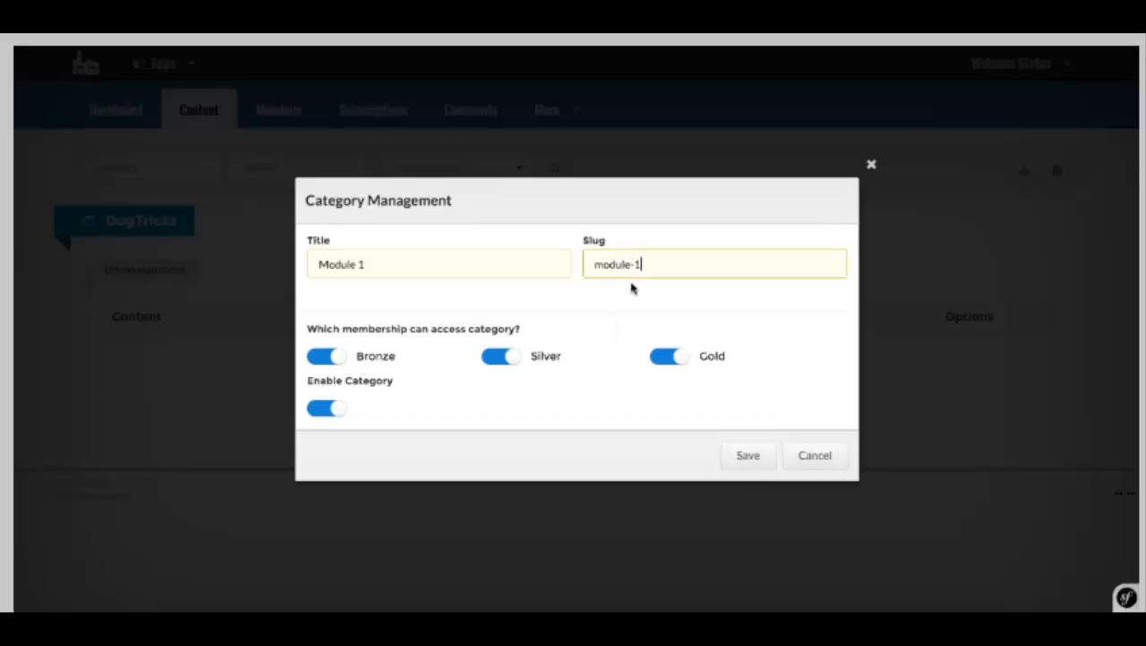
{"action": "left_click", "coordinate": [745, 461]}
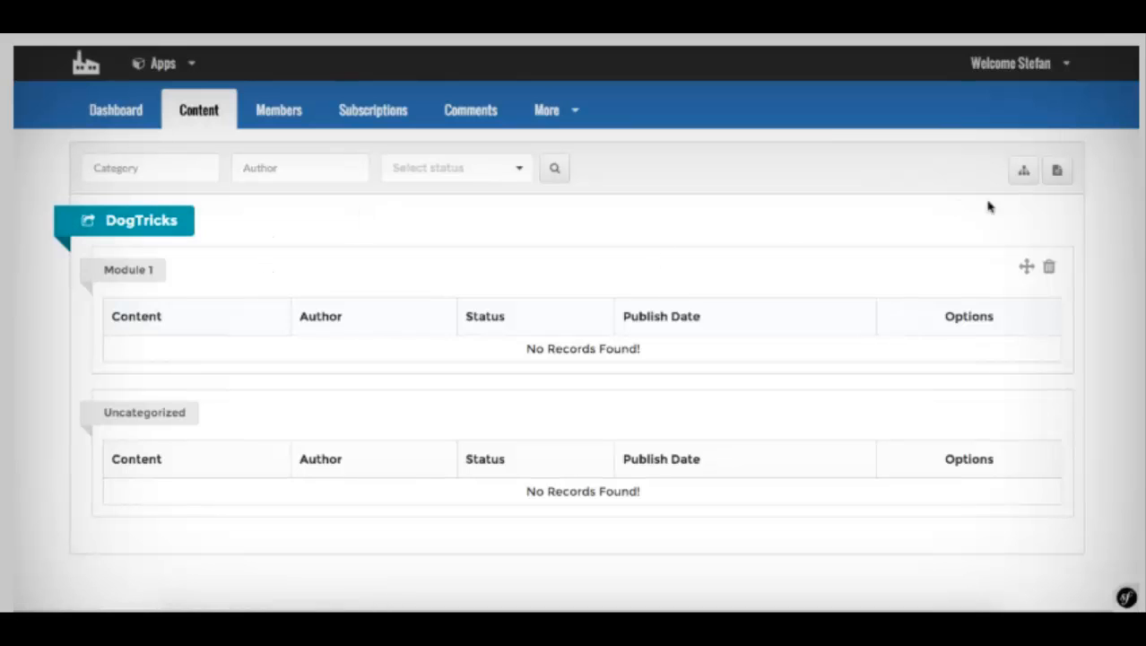
{"action": "left_click", "coordinate": [1021, 173]}
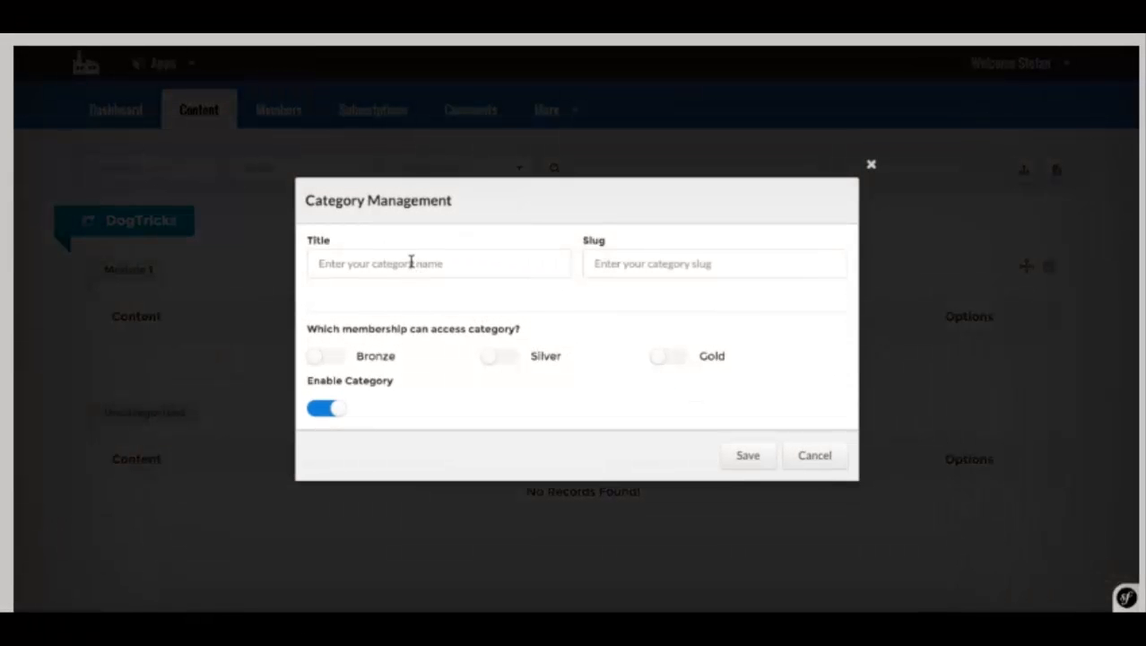
Step: Add a Module 2 category with slug module-2, open to Silver and Gold members
{"action": "left_click", "coordinate": [411, 261]}
{"action": "type", "text": "mod"}
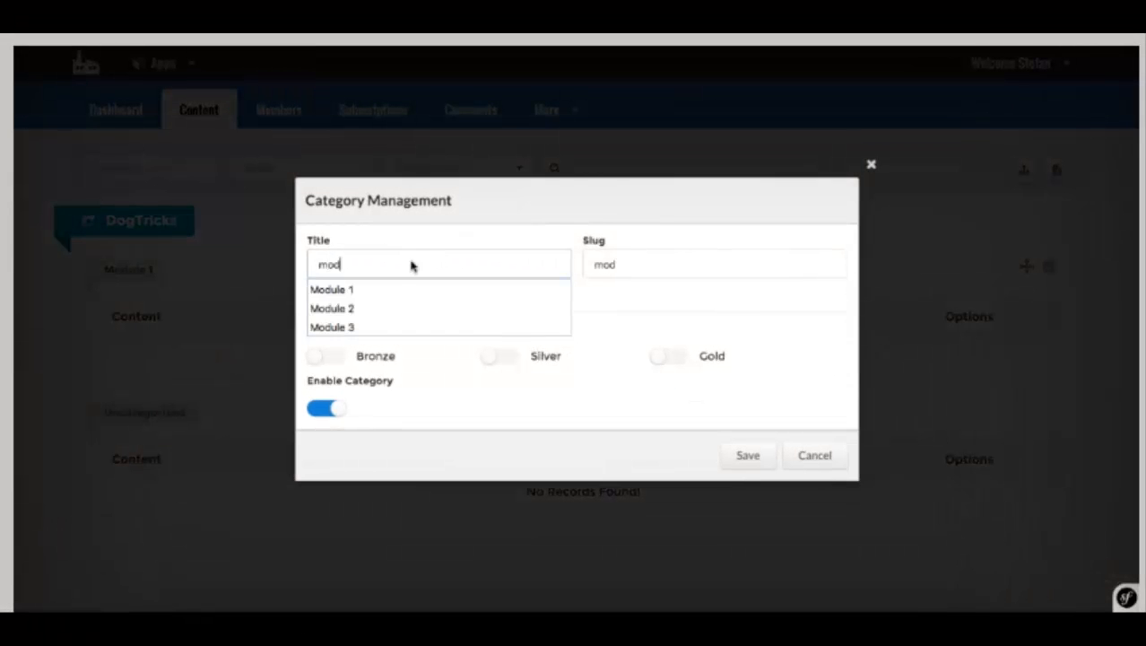
{"action": "left_click", "coordinate": [384, 307]}
{"action": "double_click", "coordinate": [623, 269]}
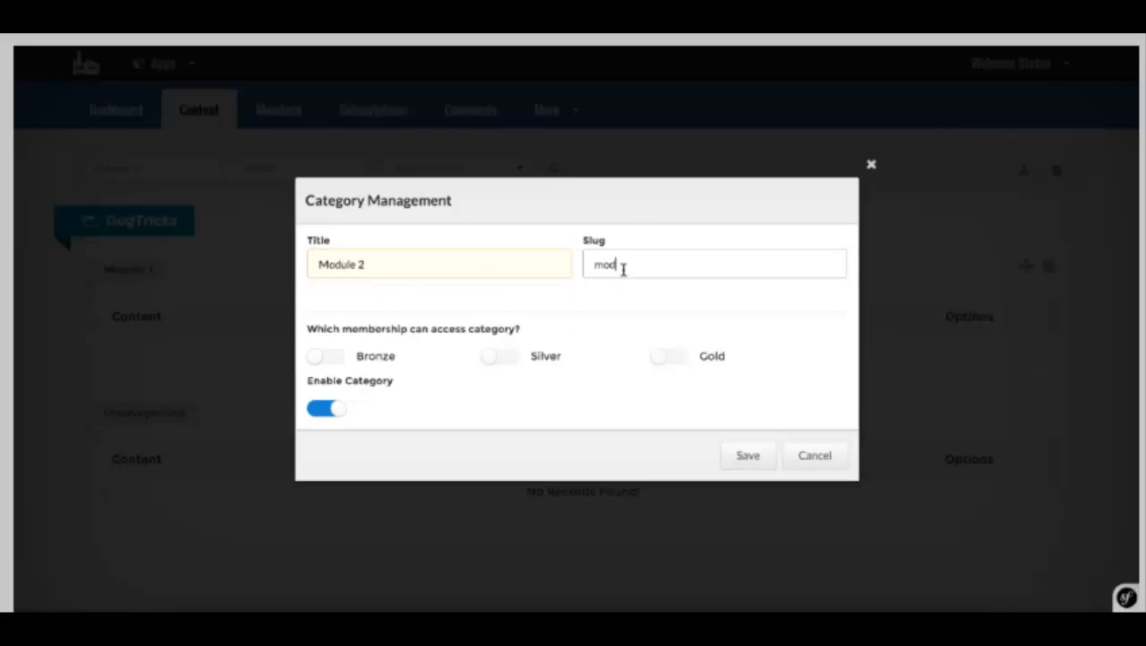
{"action": "type", "text": "module"}
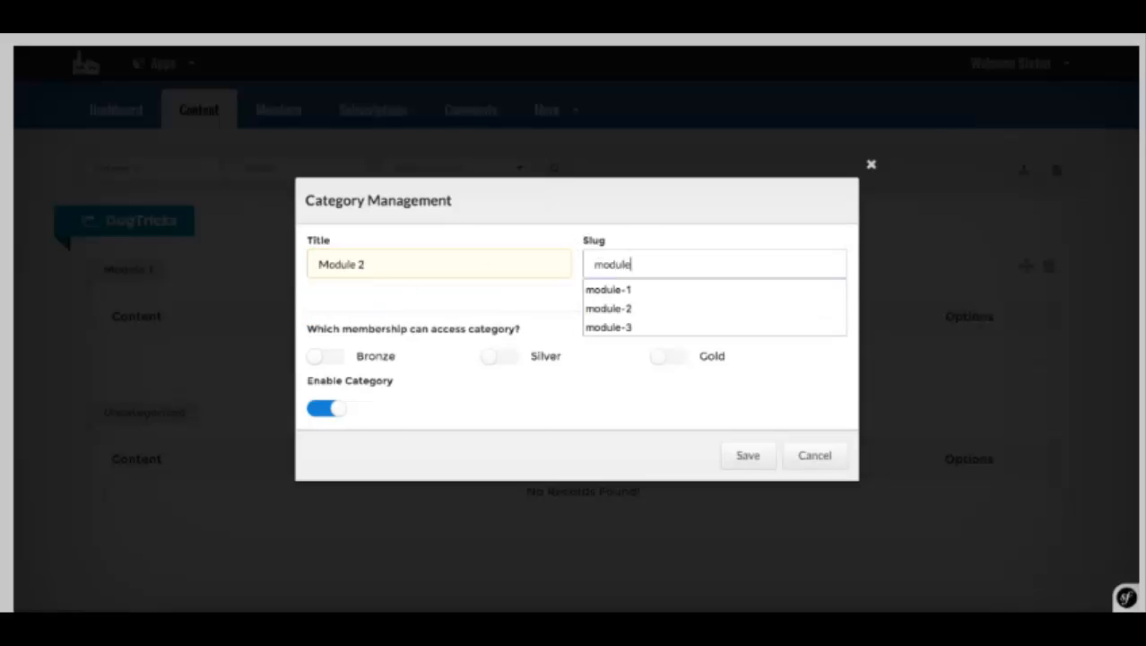
{"action": "type", "text": "-2"}
{"action": "left_click", "coordinate": [320, 357]}
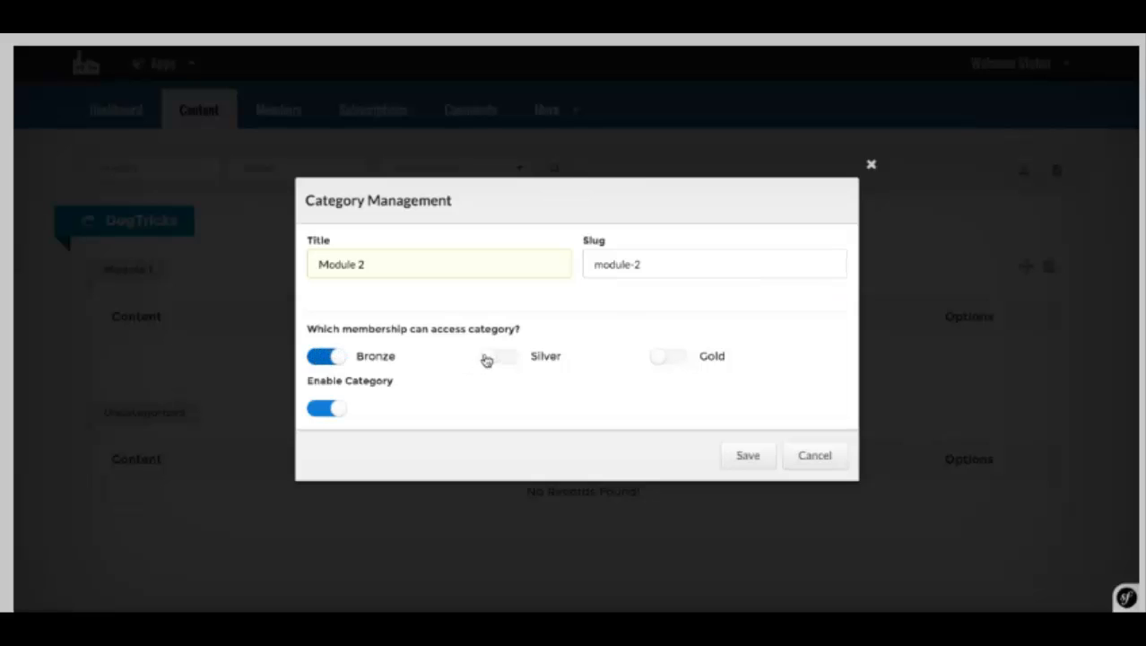
{"action": "left_click", "coordinate": [499, 356]}
{"action": "double_click", "coordinate": [328, 369]}
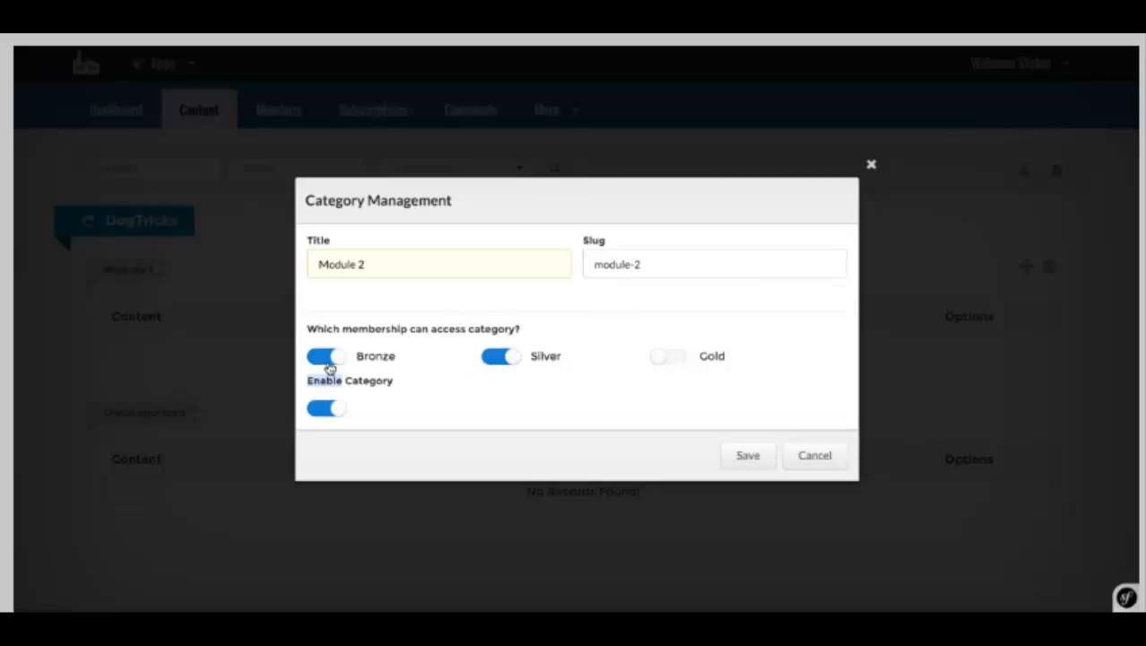
{"action": "left_click", "coordinate": [316, 355]}
{"action": "left_click", "coordinate": [679, 357]}
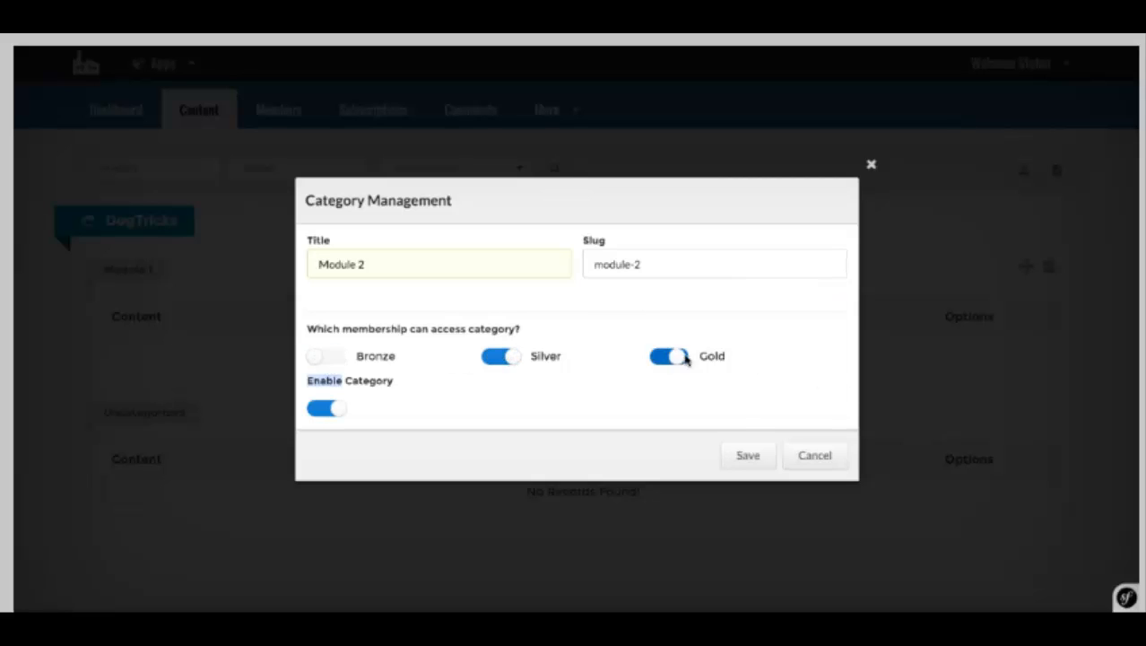
{"action": "left_click", "coordinate": [751, 456]}
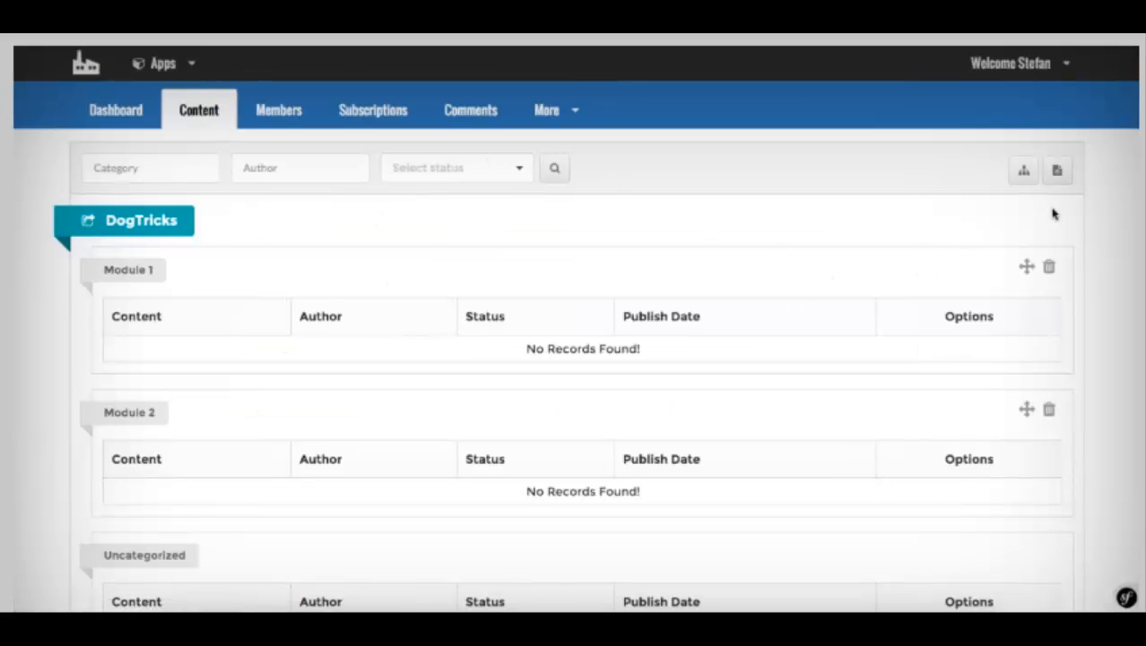
Step: Add a Module 3 category restricted to Gold members and review the module list
{"action": "left_click", "coordinate": [1025, 173]}
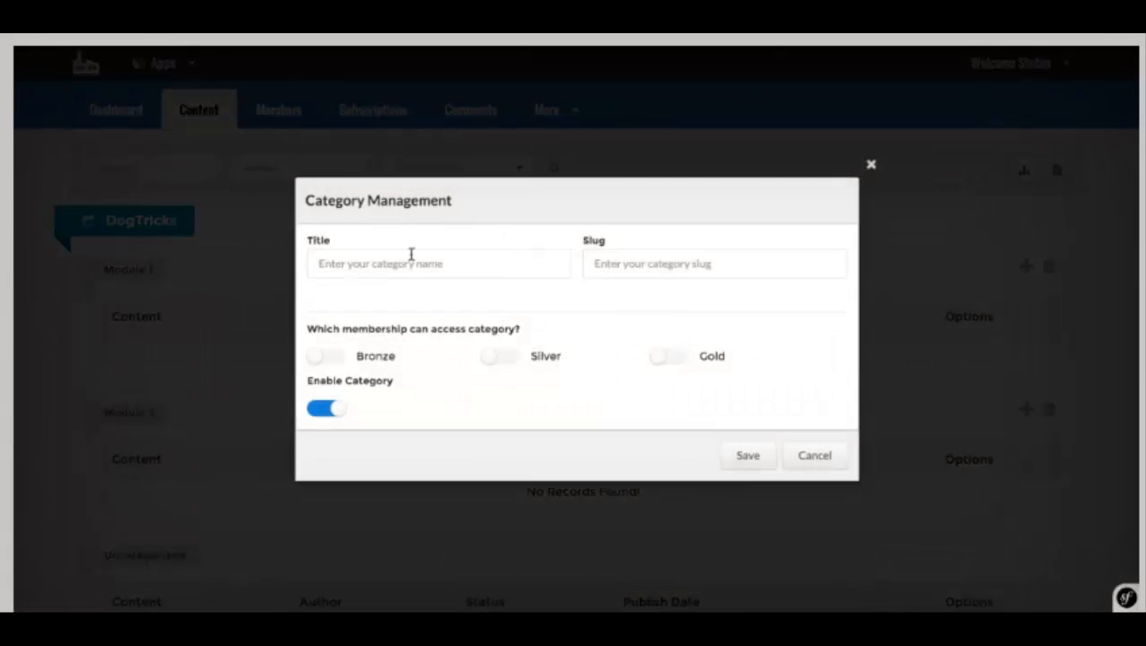
{"action": "left_click", "coordinate": [379, 273]}
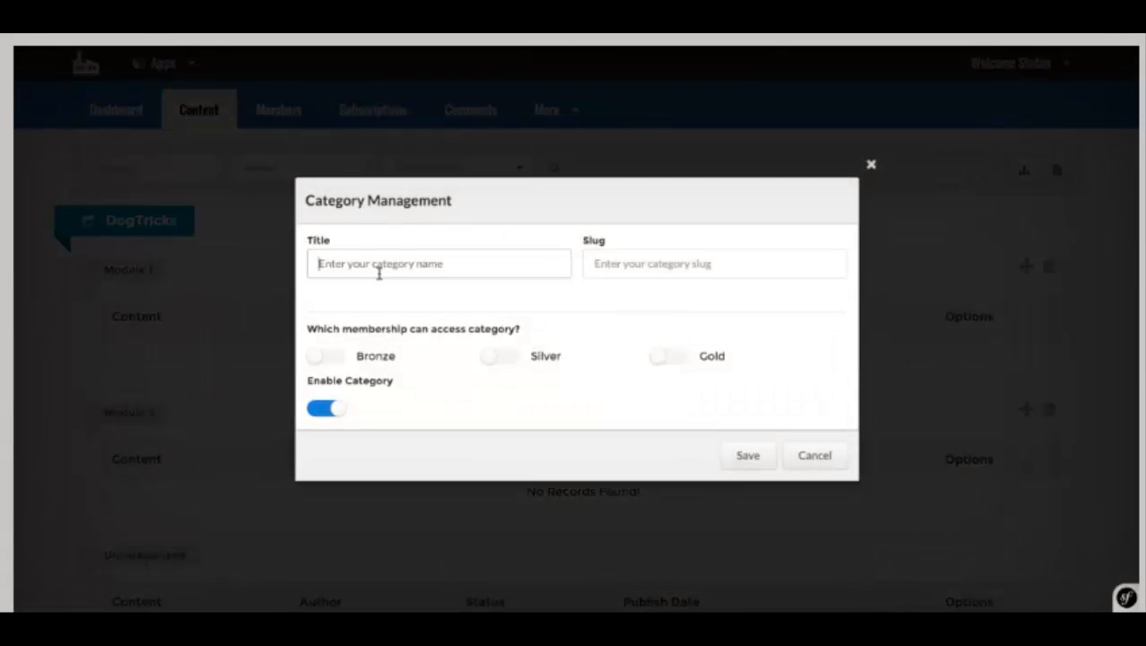
{"action": "type", "text": "Mo"}
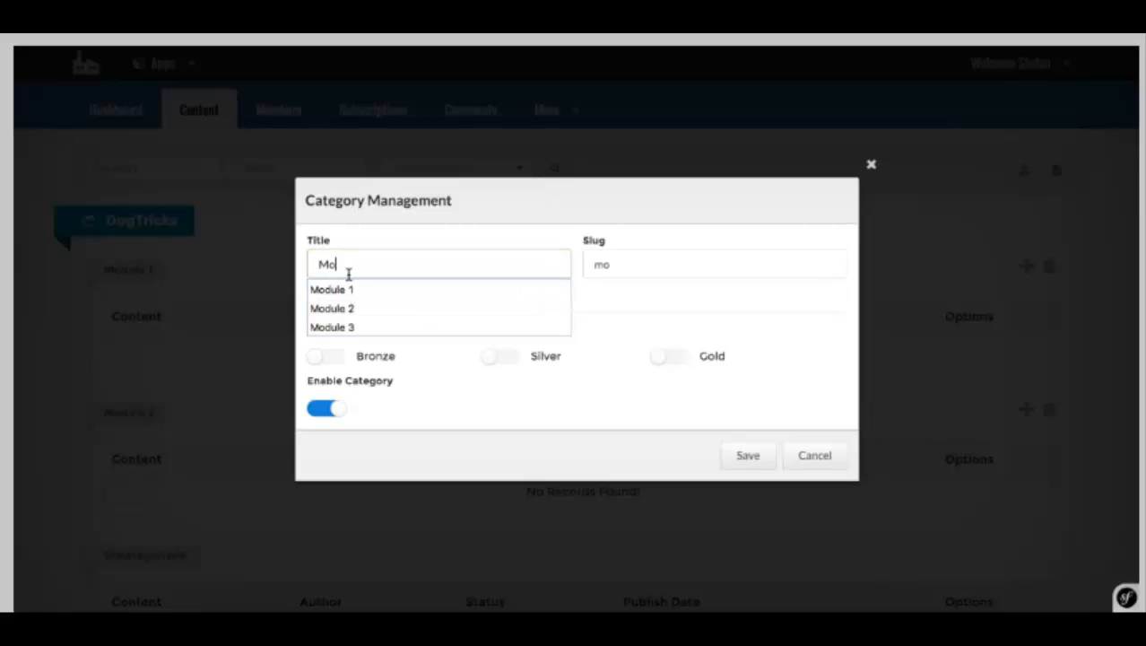
{"action": "type", "text": "dule- 2"}
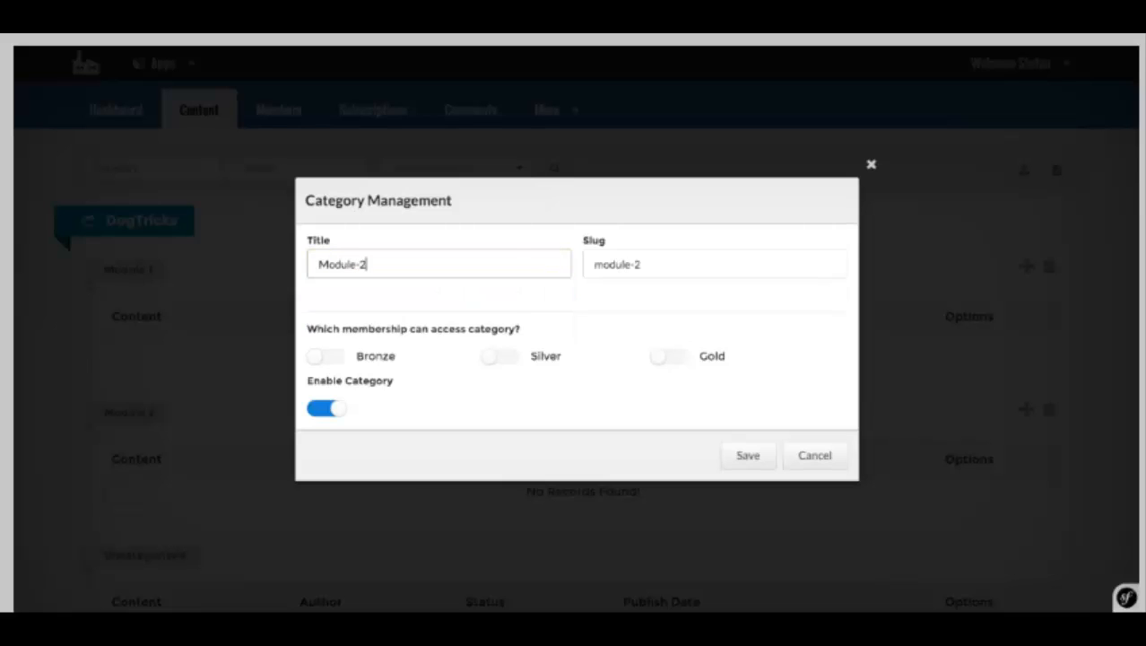
{"action": "key", "text": "BackSpace"}
{"action": "type", "text": "3"}
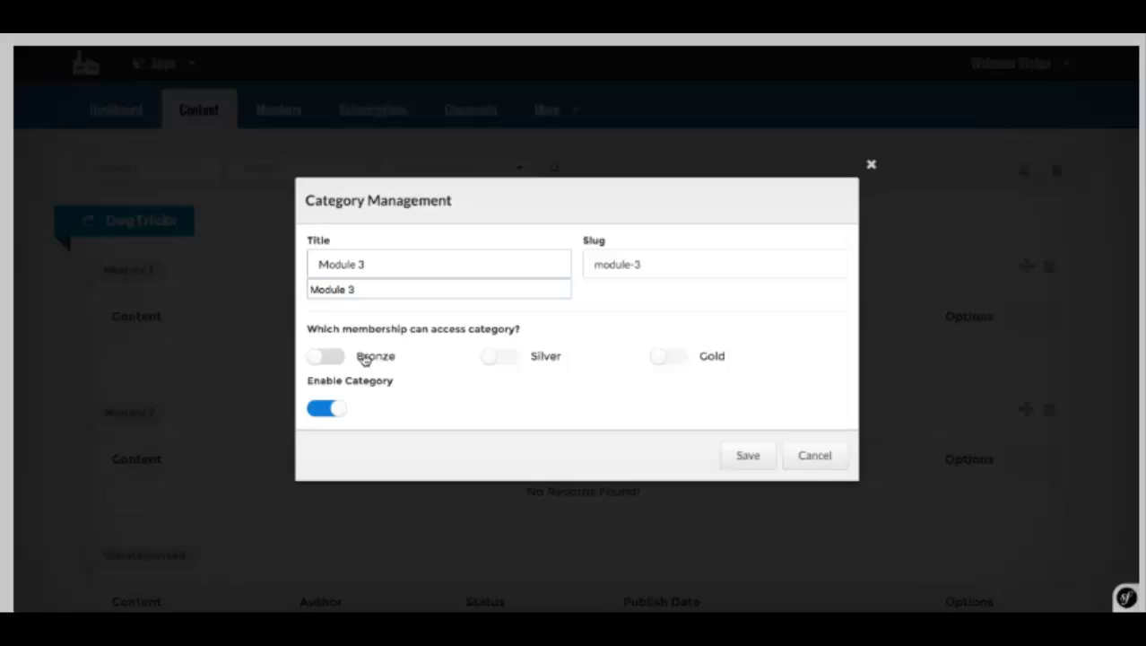
{"action": "left_click", "coordinate": [360, 356]}
{"action": "left_click", "coordinate": [360, 356]}
{"action": "left_click", "coordinate": [688, 362]}
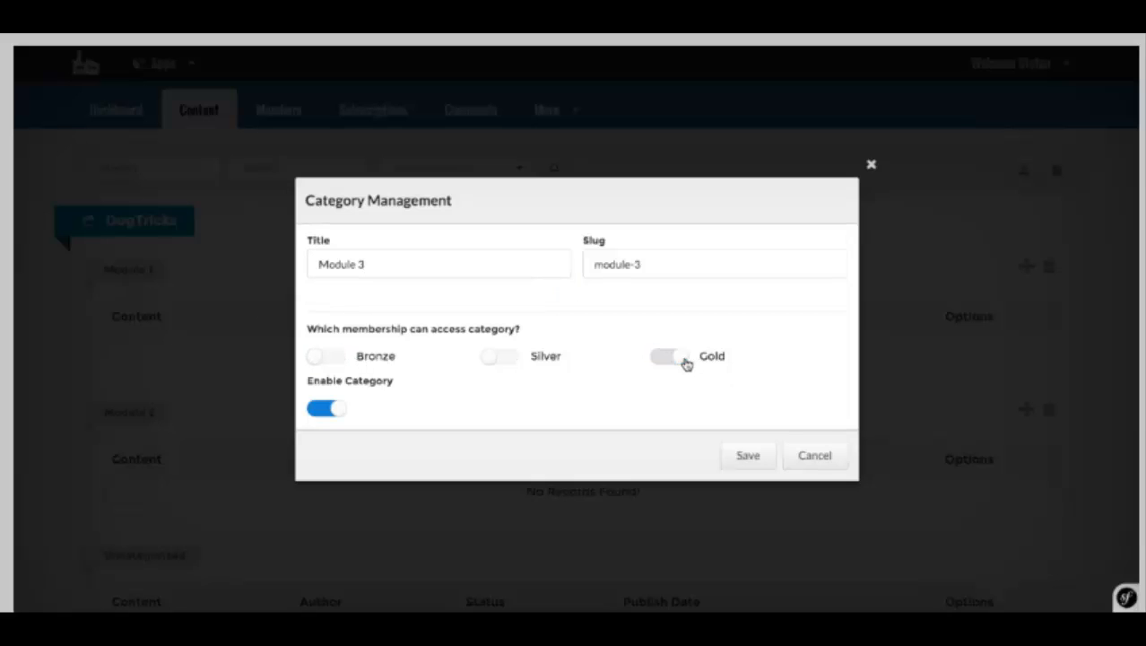
{"action": "left_click", "coordinate": [755, 456]}
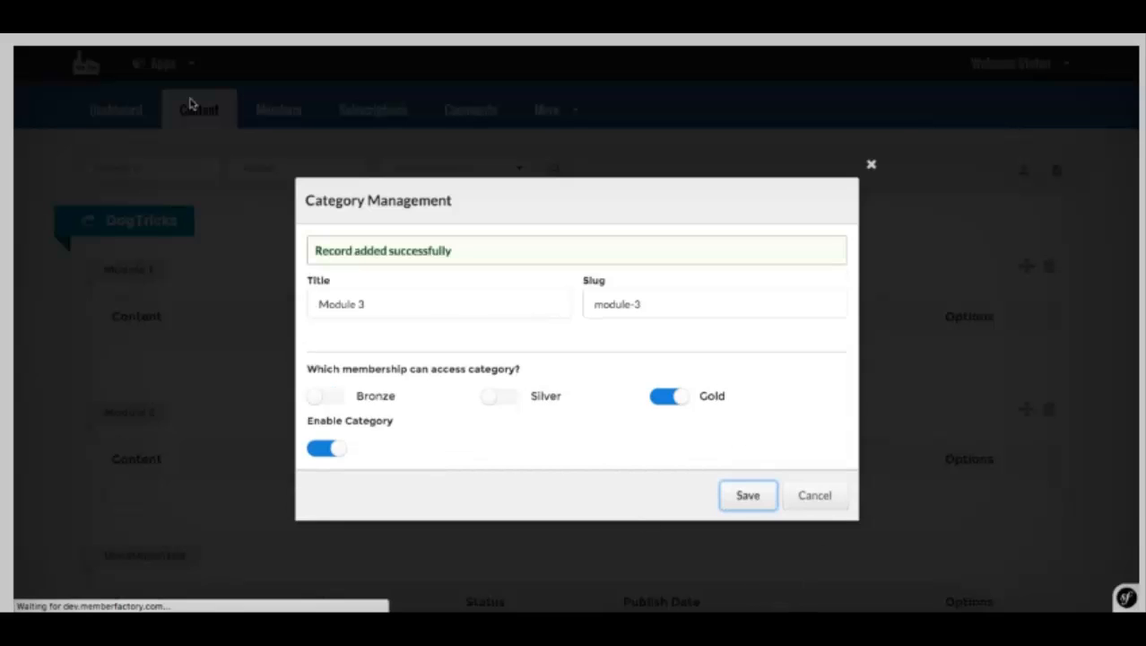
{"action": "scroll", "coordinate": [453, 313], "scroll_direction": "down", "scroll_amount": 3}
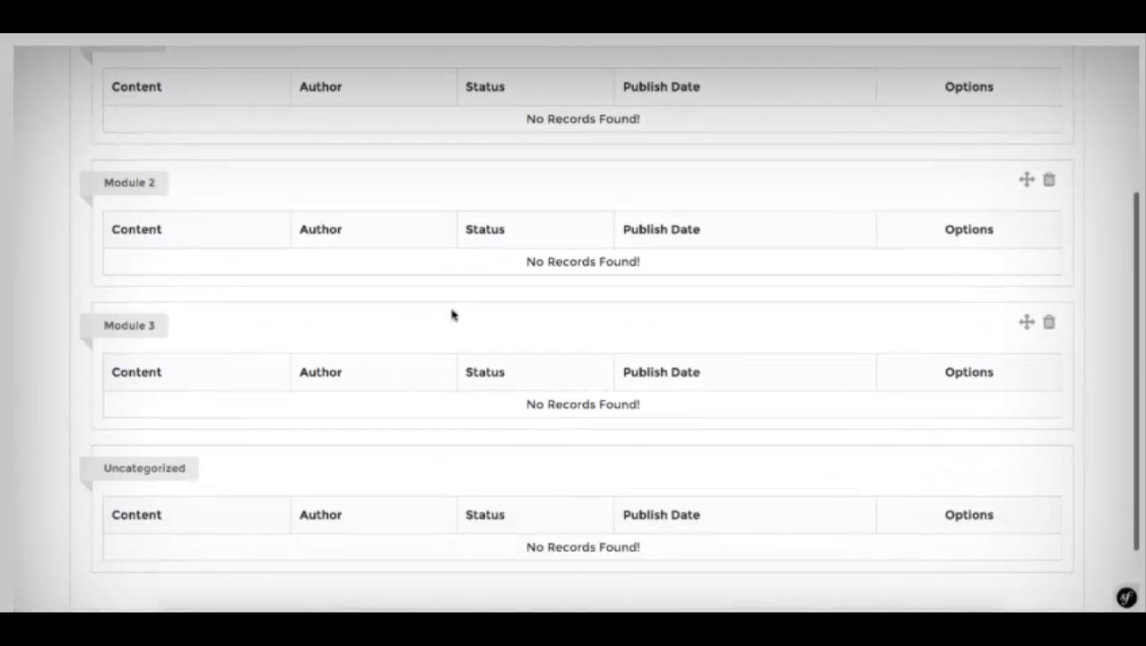
{"action": "scroll", "coordinate": [453, 313], "scroll_direction": "up", "scroll_amount": 3}
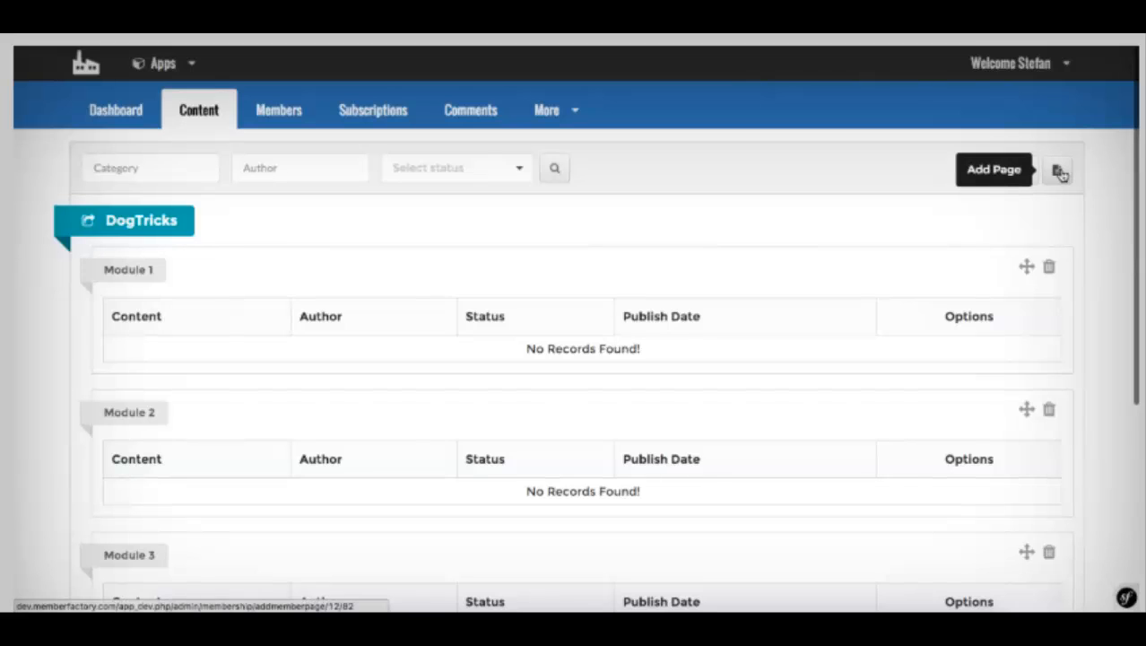
Step: Create a page titled Dog Trickshots Basic, pasting the title into its body and summary
{"action": "left_click", "coordinate": [1058, 171]}
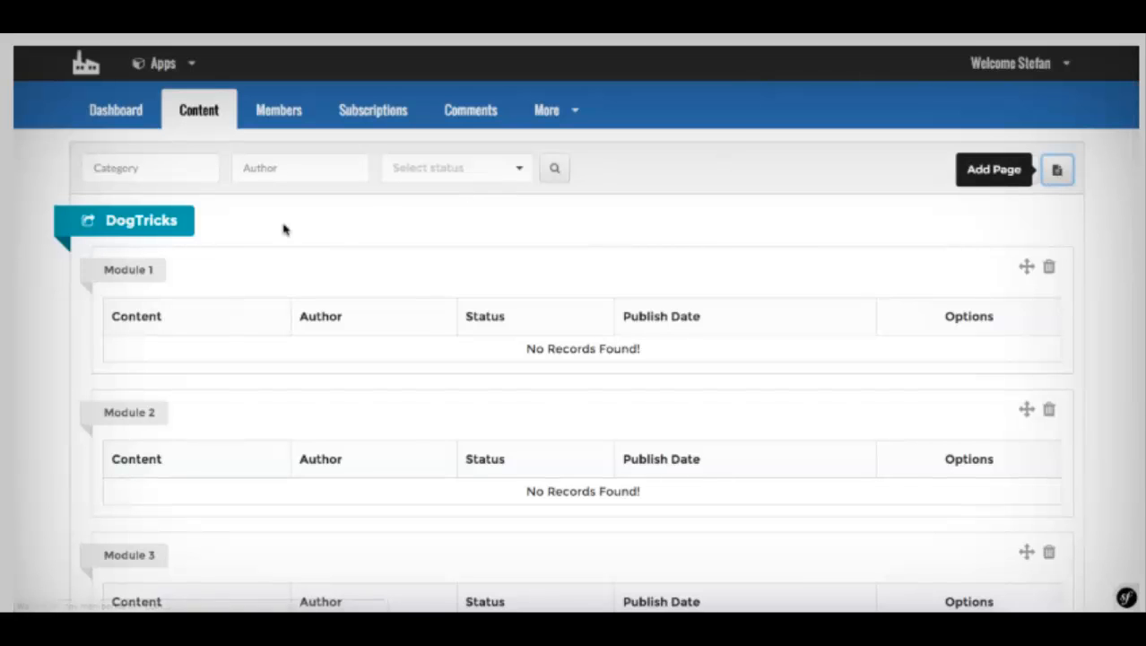
{"action": "left_click", "coordinate": [152, 333]}
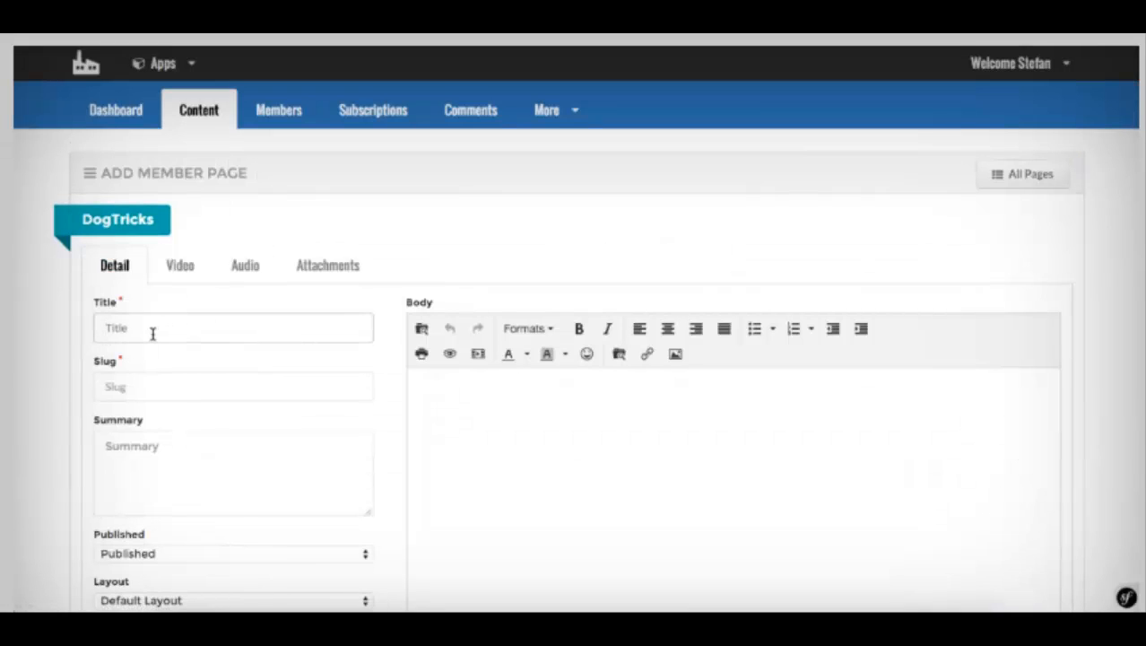
{"action": "type", "text": "Dog Trickshots Basic"}
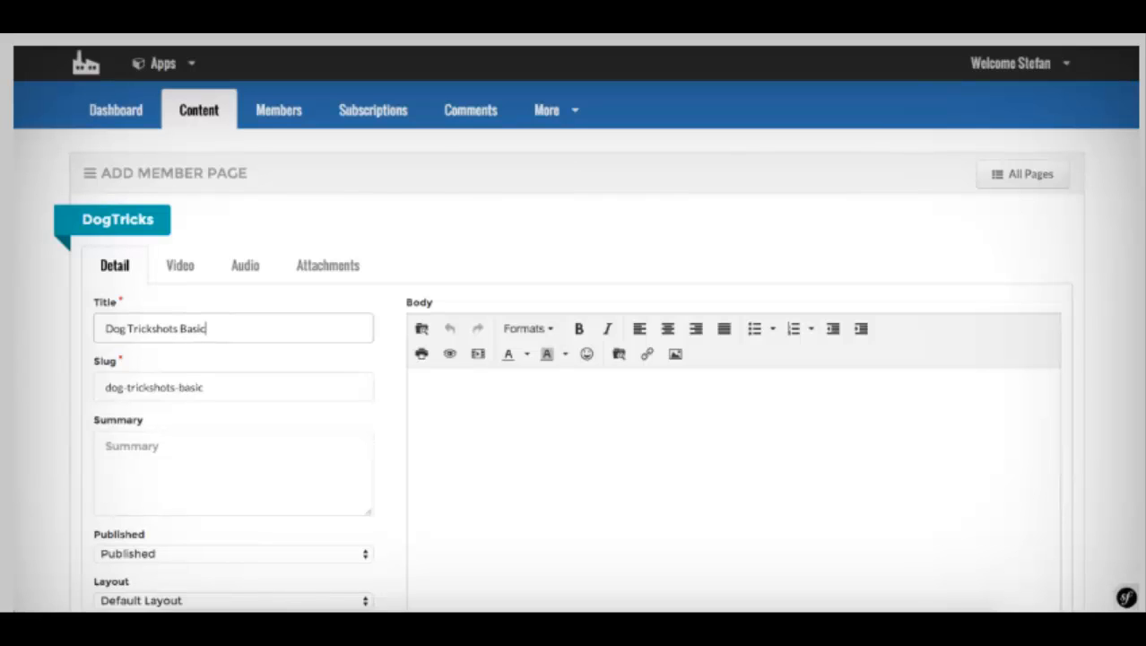
{"action": "triple_click", "coordinate": [119, 329]}
{"action": "key", "text": "ctrl+c"}
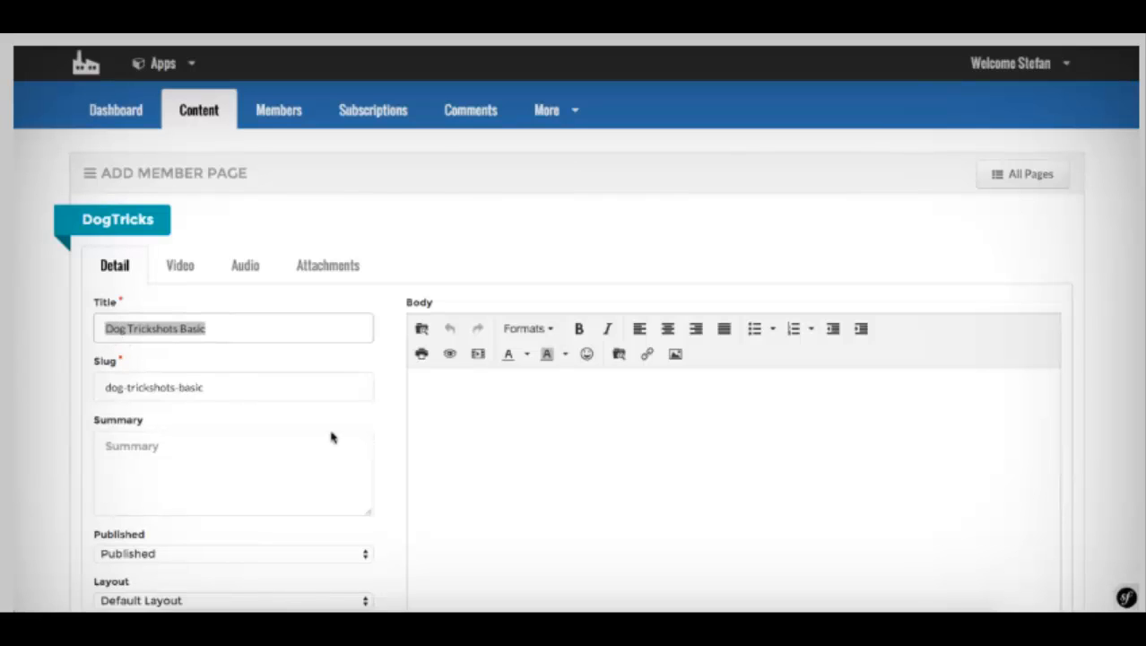
{"action": "left_click", "coordinate": [439, 504]}
{"action": "key", "text": "ctrl+v"}
{"action": "left_click", "coordinate": [164, 438]}
{"action": "key", "text": "ctrl+v"}
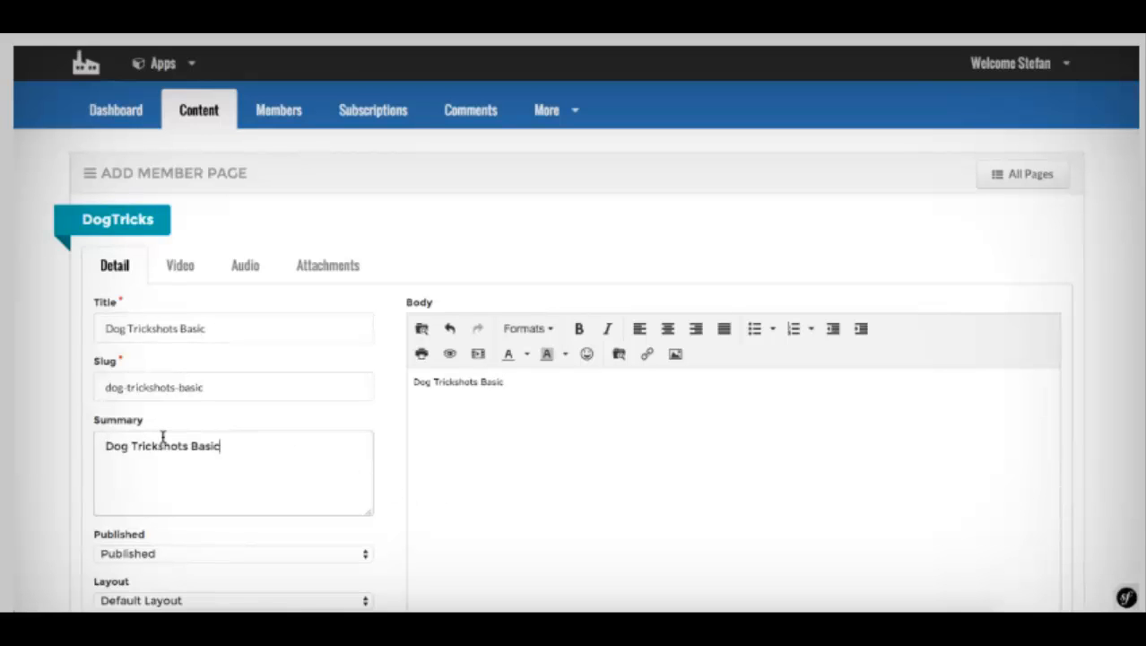
{"action": "scroll", "coordinate": [630, 419], "scroll_direction": "down", "scroll_amount": 3}
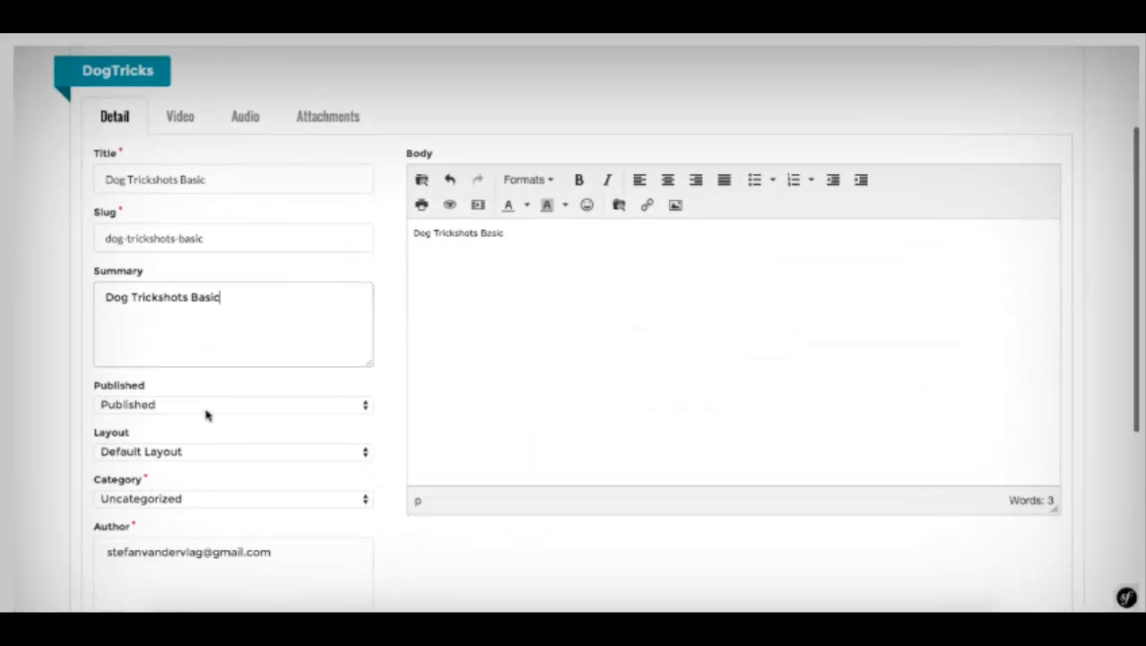
{"action": "left_click", "coordinate": [181, 452]}
Step: Give the page Full Width Layout and file it under Module 1
{"action": "left_click", "coordinate": [166, 450]}
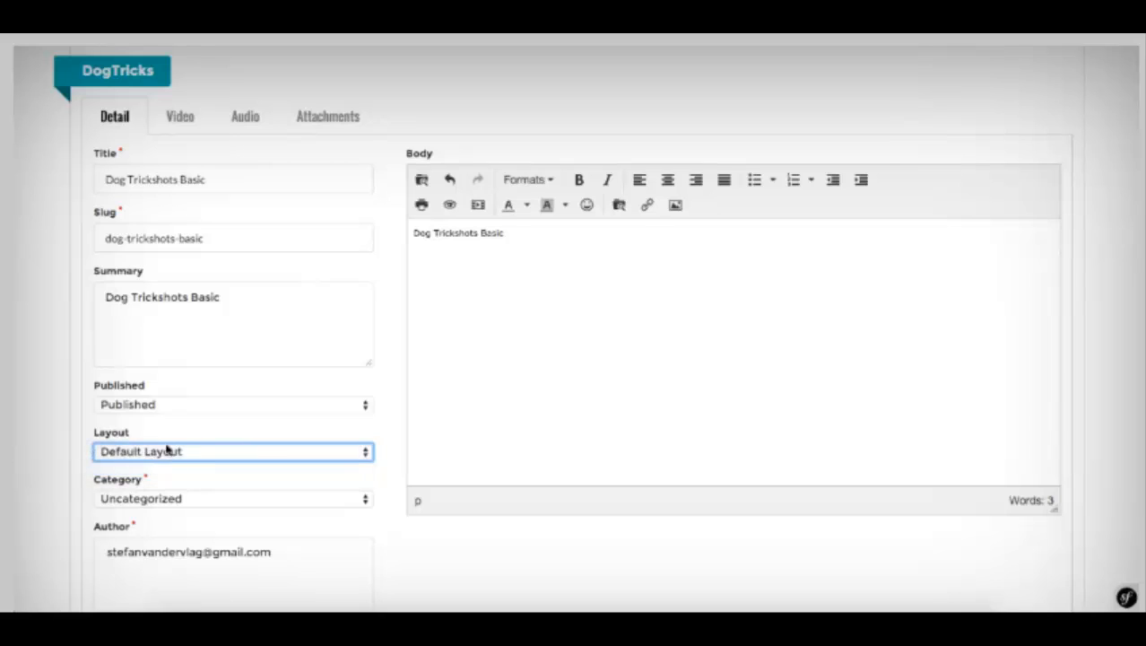
{"action": "key", "text": "Down"}
{"action": "scroll", "coordinate": [171, 439], "scroll_direction": "down", "scroll_amount": 3}
{"action": "left_click", "coordinate": [136, 347]}
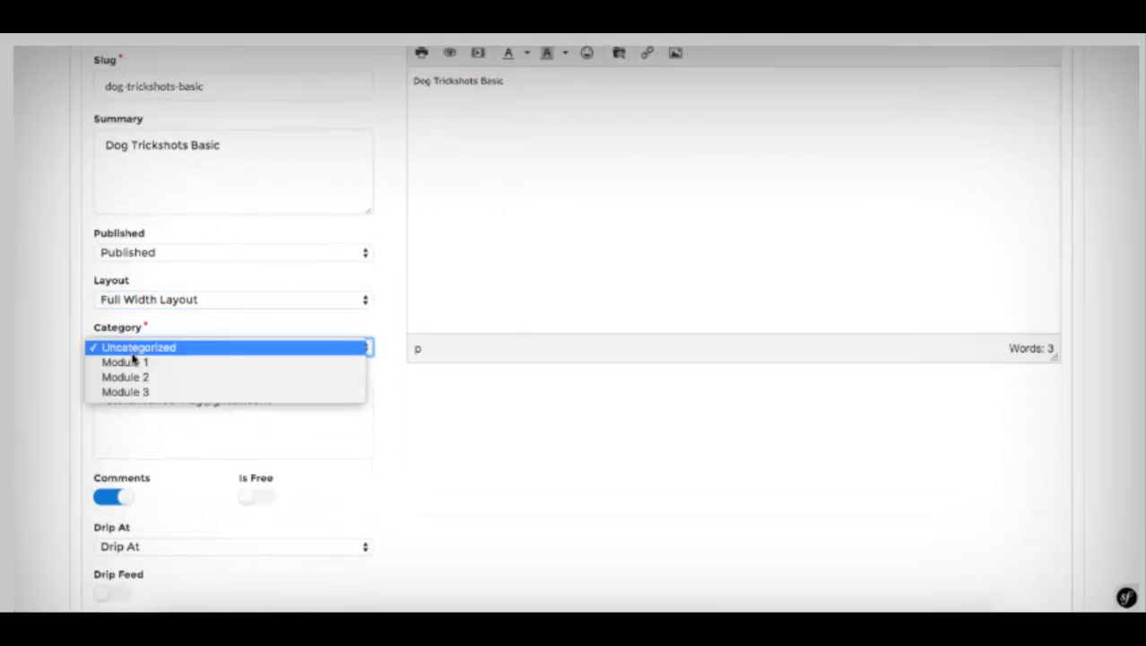
{"action": "left_click", "coordinate": [135, 362]}
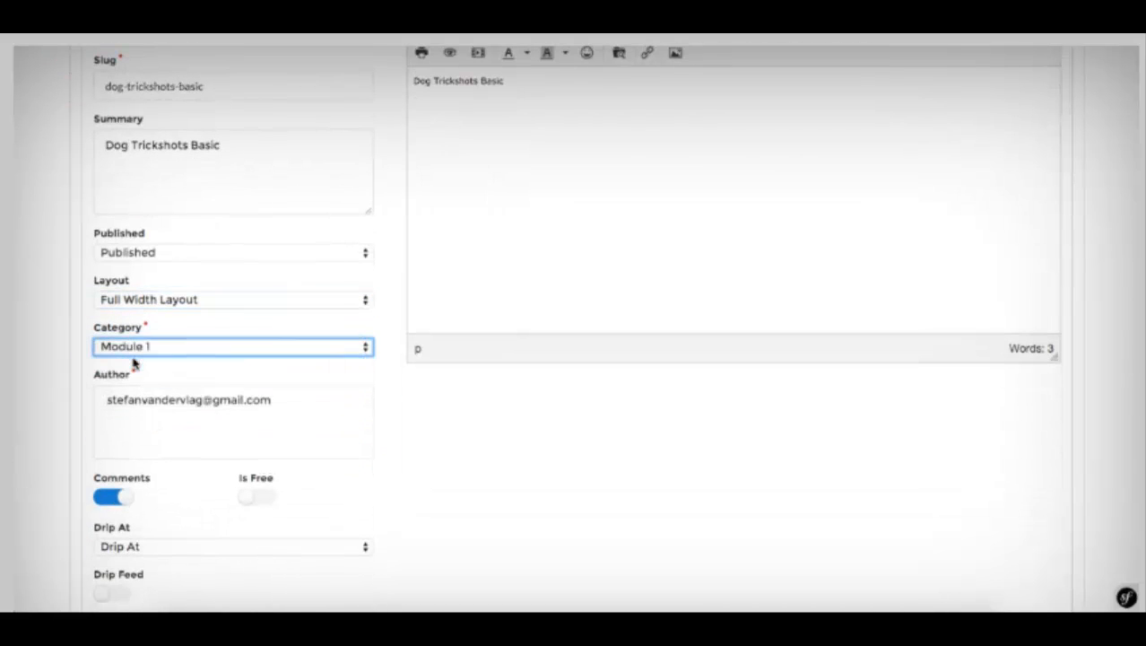
{"action": "scroll", "coordinate": [205, 199], "scroll_direction": "down", "scroll_amount": 2}
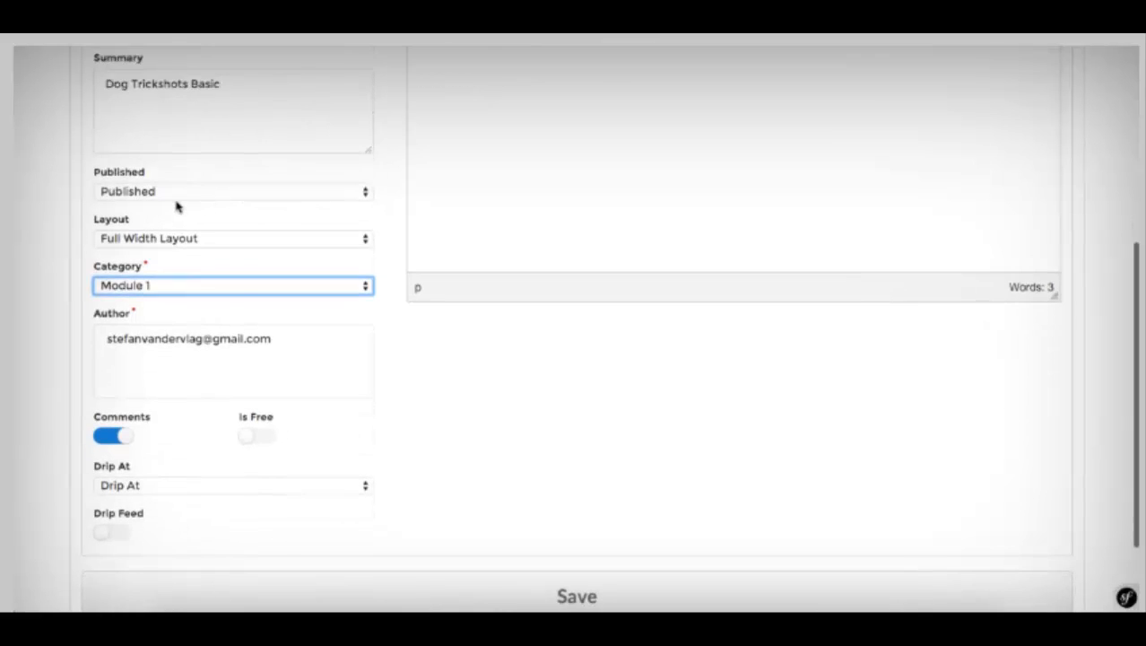
{"action": "scroll", "coordinate": [177, 200], "scroll_direction": "up", "scroll_amount": 2}
{"action": "scroll", "coordinate": [199, 203], "scroll_direction": "down", "scroll_amount": 2}
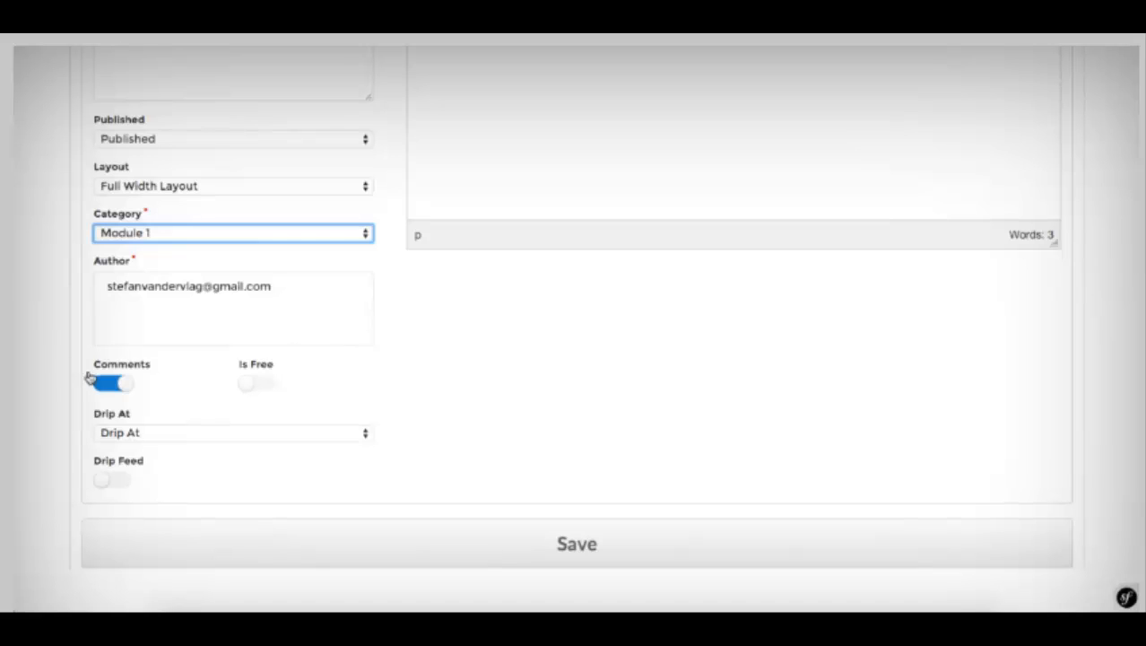
Step: Keep comments on and the page not free, then save Dog Trickshots Basic
{"action": "left_click", "coordinate": [116, 387]}
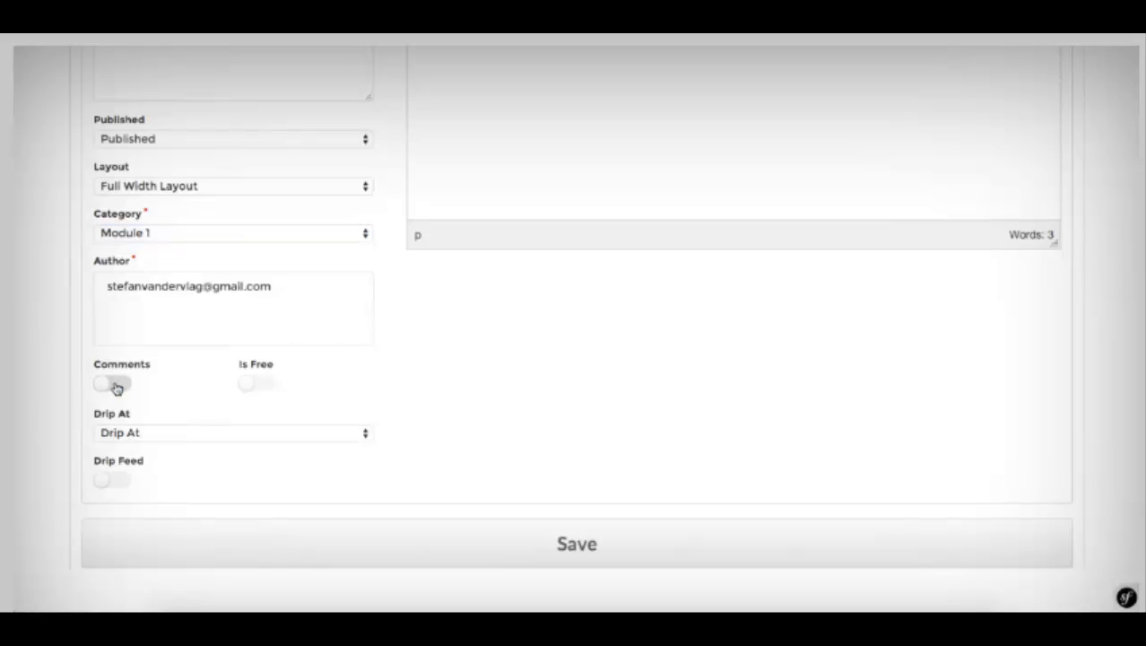
{"action": "left_click", "coordinate": [116, 387]}
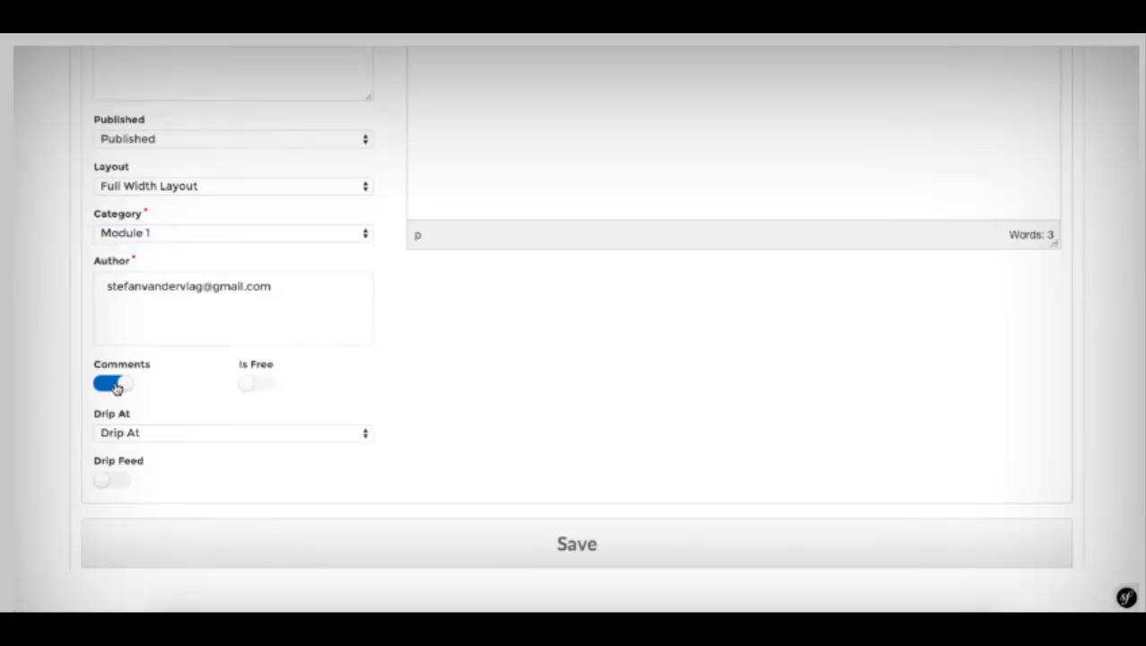
{"action": "left_click", "coordinate": [123, 289]}
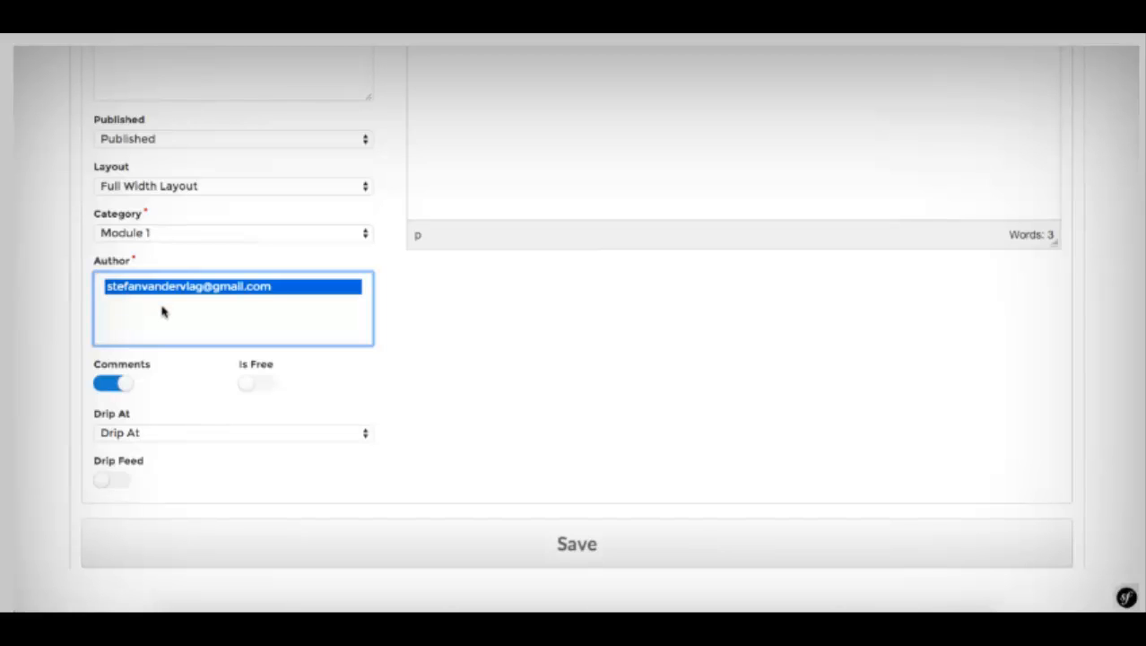
{"action": "left_click", "coordinate": [454, 352]}
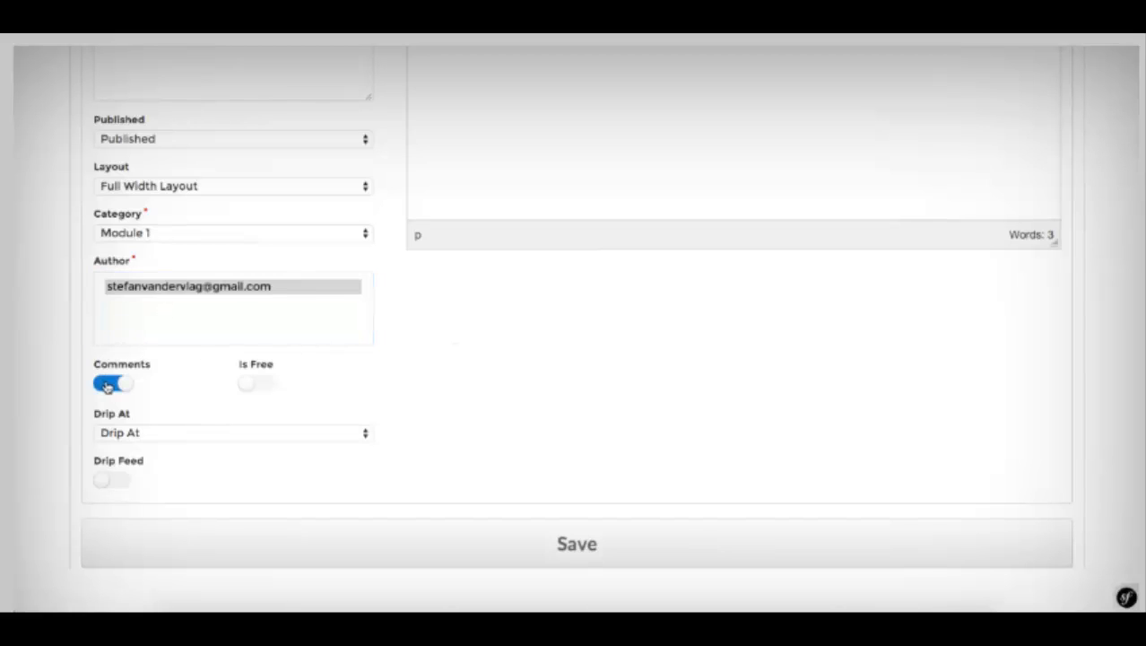
{"action": "left_click", "coordinate": [107, 384]}
{"action": "left_click", "coordinate": [107, 385]}
{"action": "left_click", "coordinate": [267, 386]}
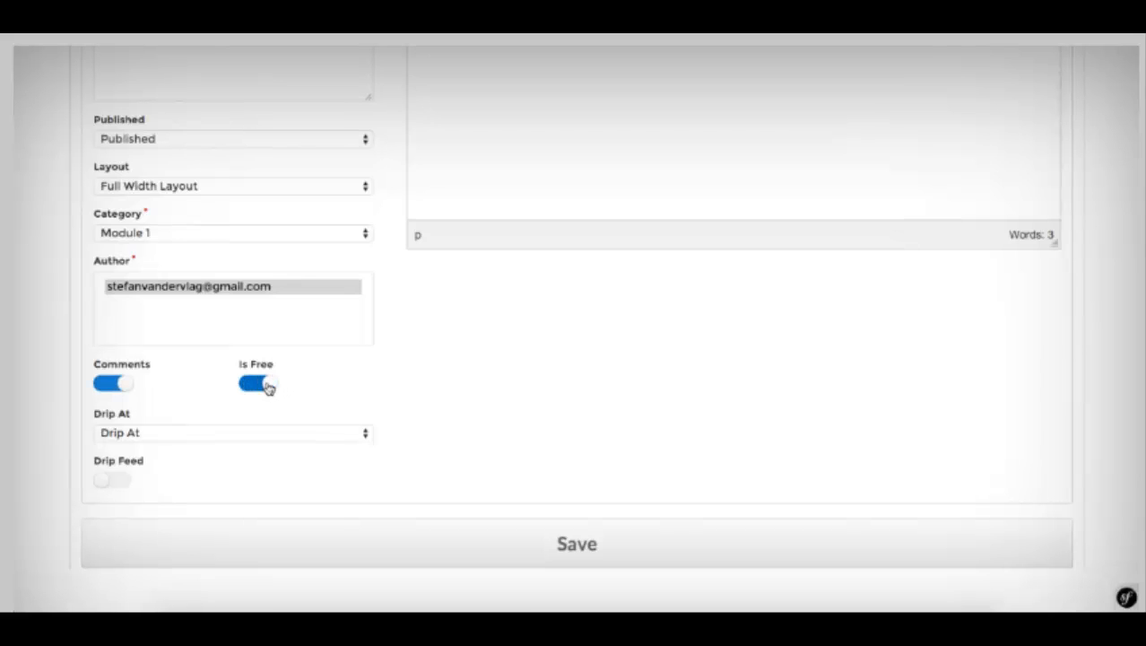
{"action": "left_click", "coordinate": [268, 387]}
{"action": "scroll", "coordinate": [333, 357], "scroll_direction": "up", "scroll_amount": 5}
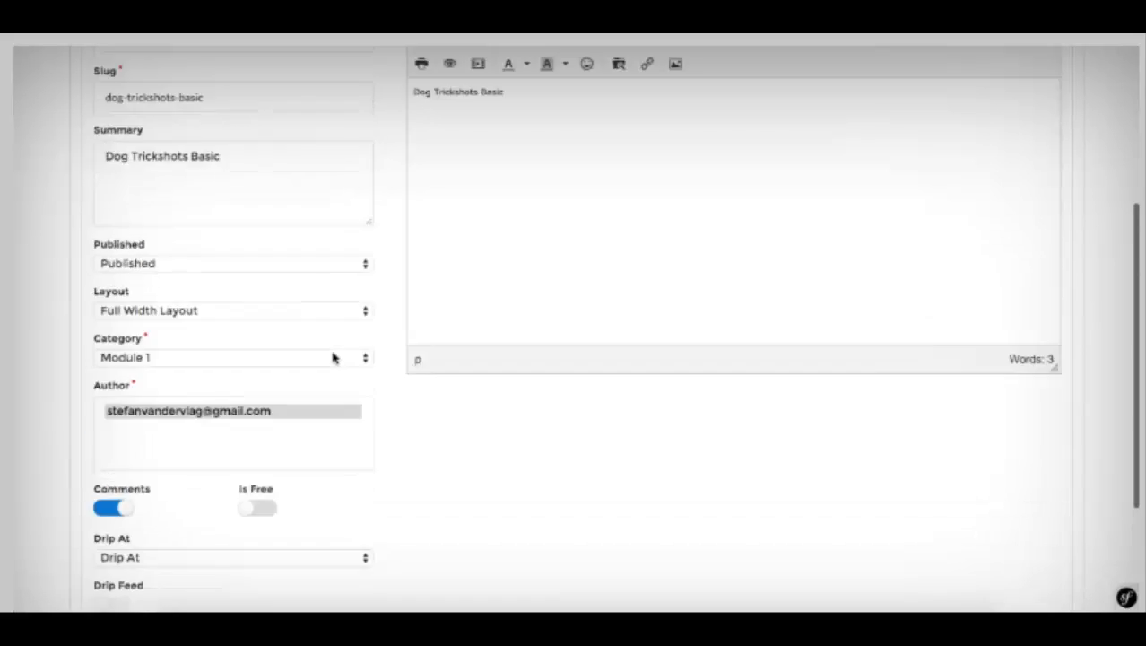
{"action": "scroll", "coordinate": [333, 358], "scroll_direction": "down", "scroll_amount": 6}
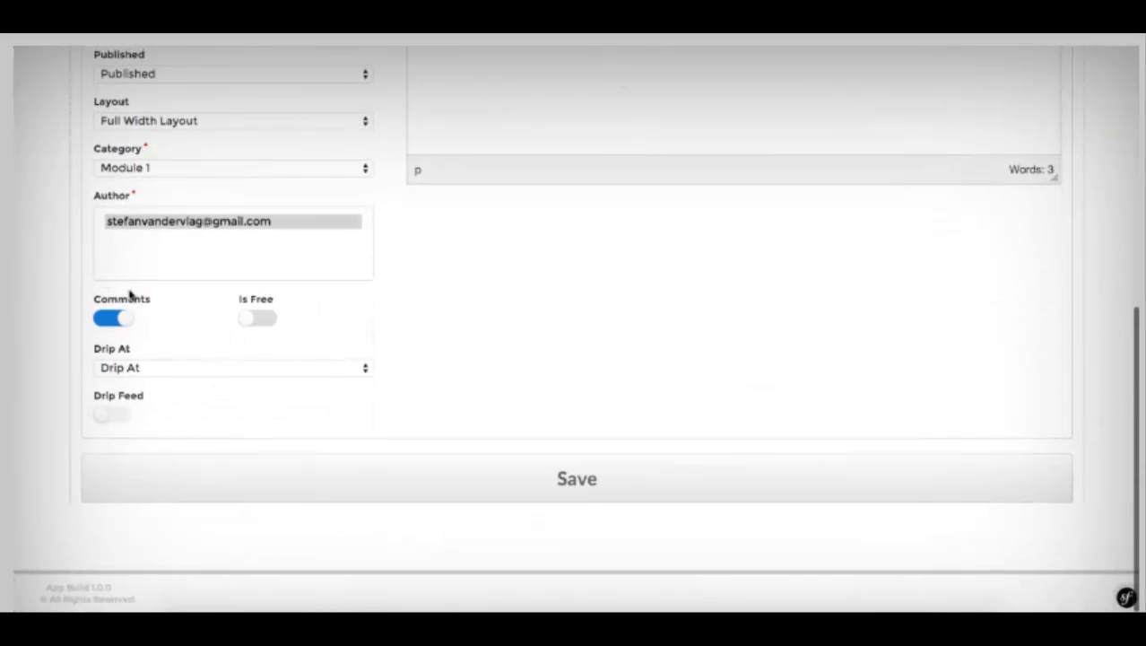
{"action": "left_click", "coordinate": [248, 318]}
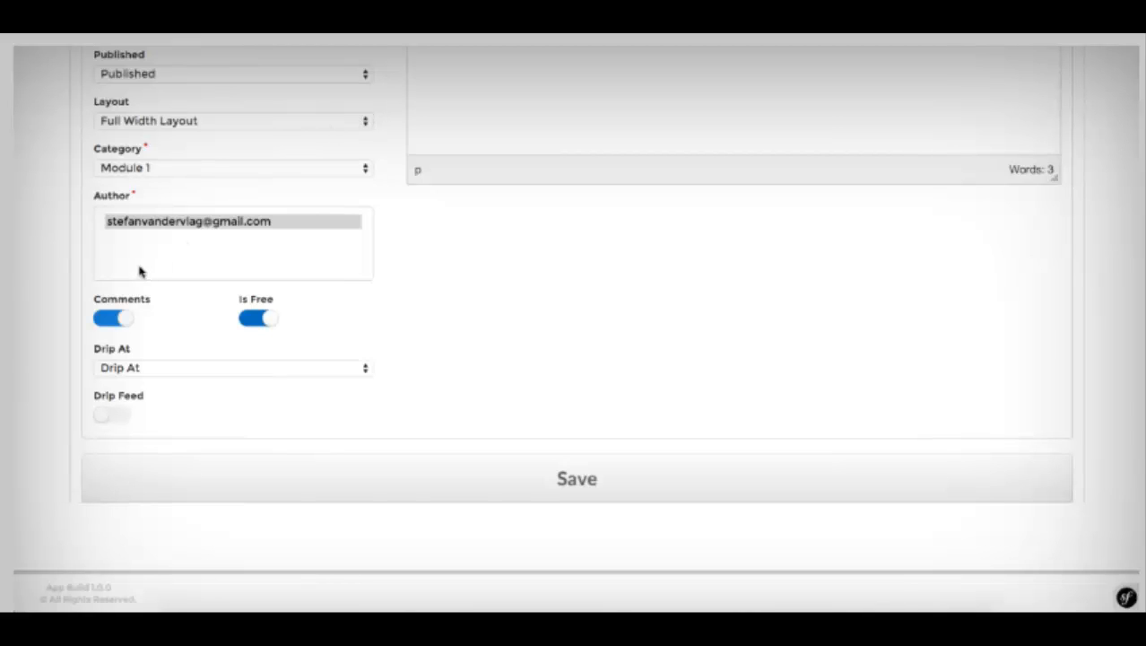
{"action": "left_click", "coordinate": [249, 318]}
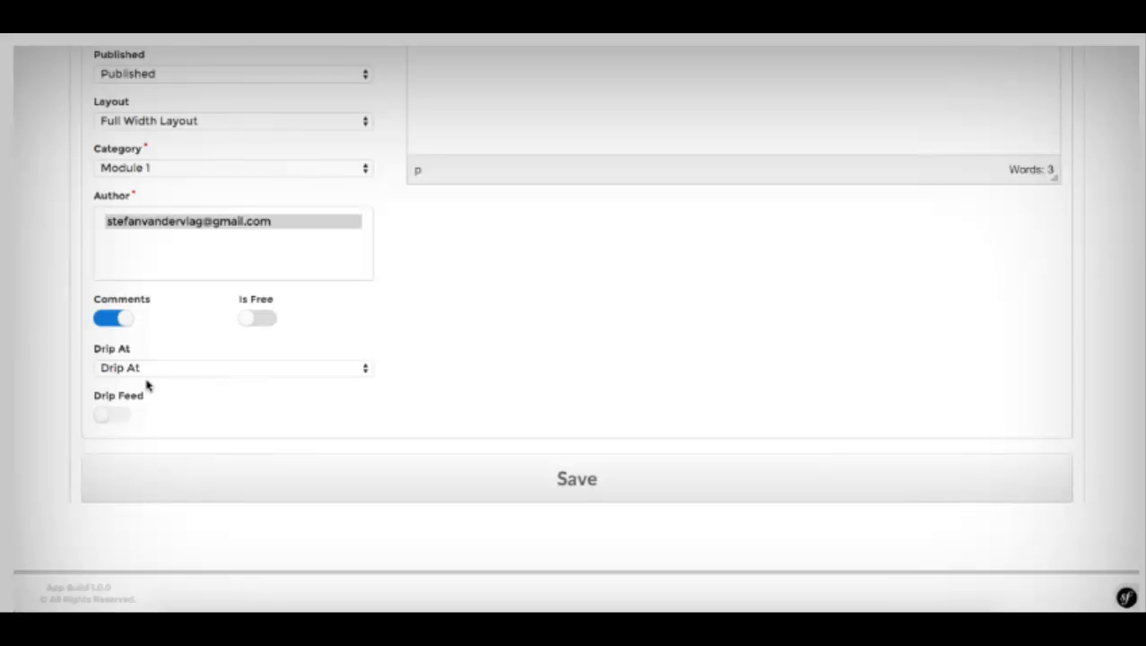
{"action": "scroll", "coordinate": [398, 424], "scroll_direction": "up", "scroll_amount": 2}
{"action": "scroll", "coordinate": [398, 423], "scroll_direction": "up", "scroll_amount": 5}
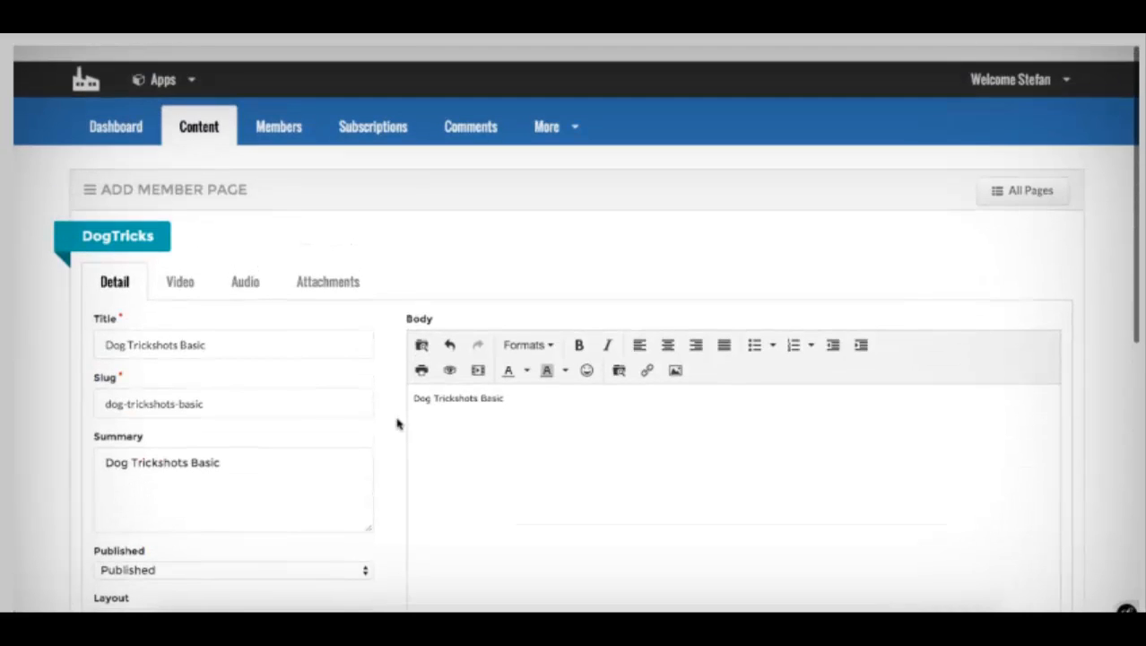
{"action": "scroll", "coordinate": [398, 423], "scroll_direction": "down", "scroll_amount": 7}
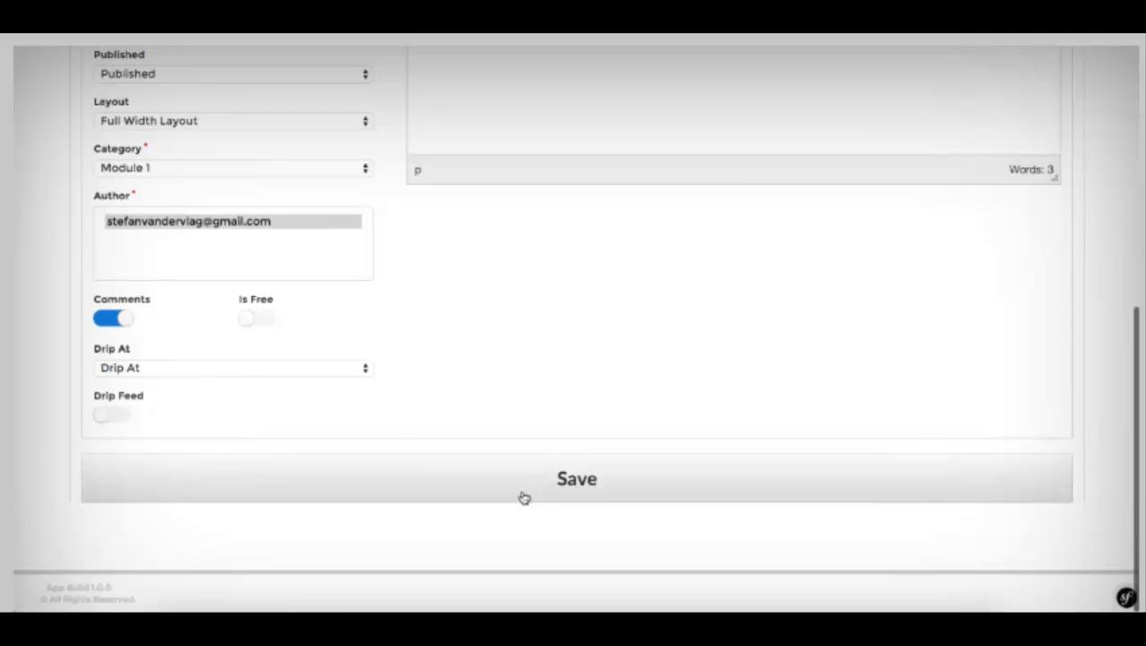
{"action": "left_click", "coordinate": [522, 497]}
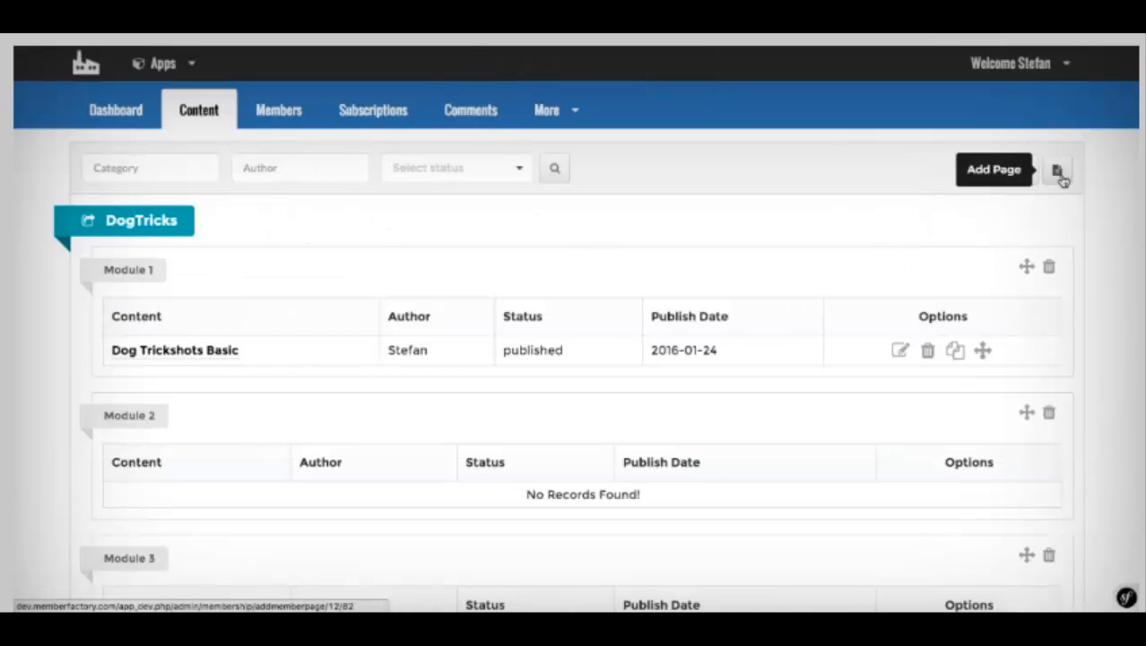
Step: Start another member page titled Dog Trickshots Elite
{"action": "left_click", "coordinate": [1056, 172]}
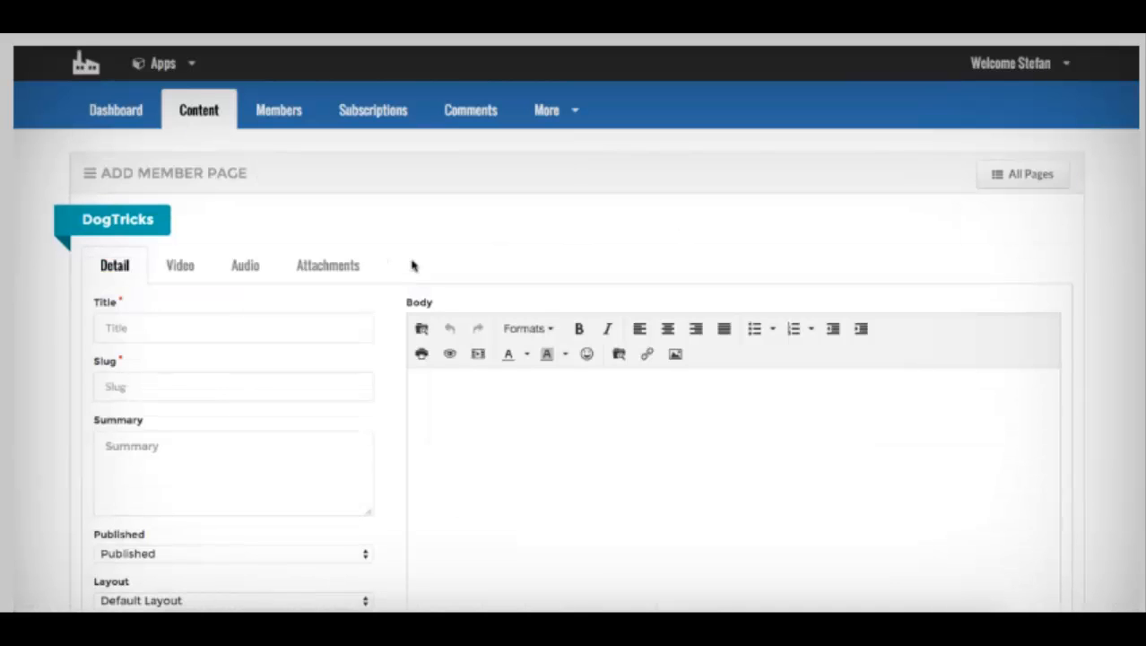
{"action": "scroll", "coordinate": [271, 216], "scroll_direction": "down", "scroll_amount": 2}
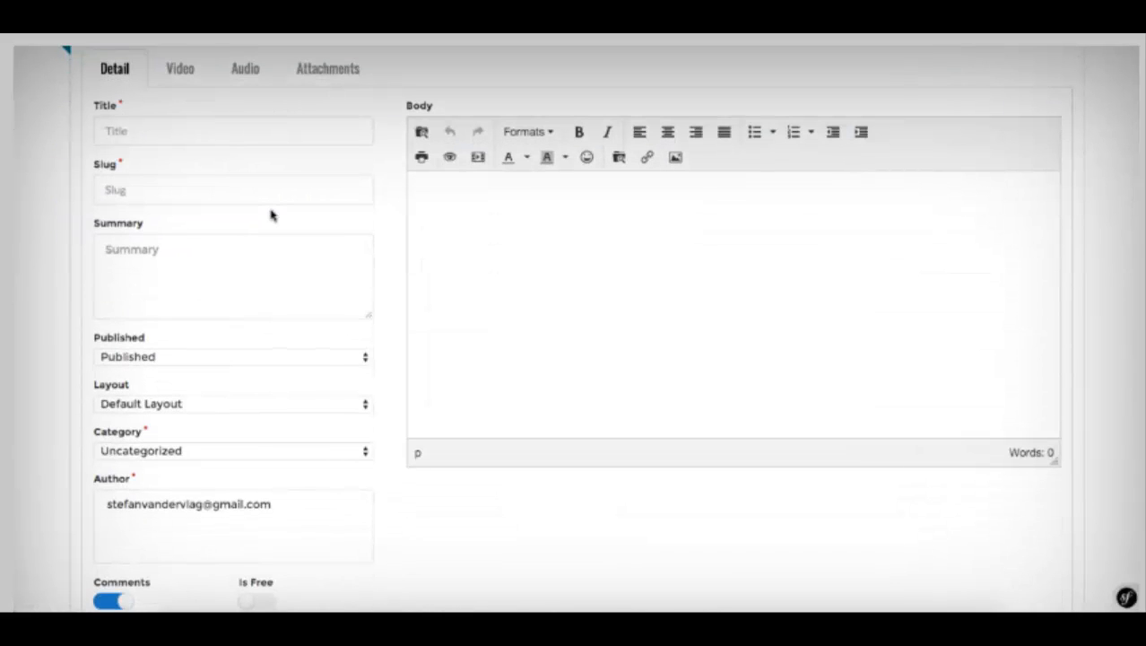
{"action": "left_click", "coordinate": [130, 126]}
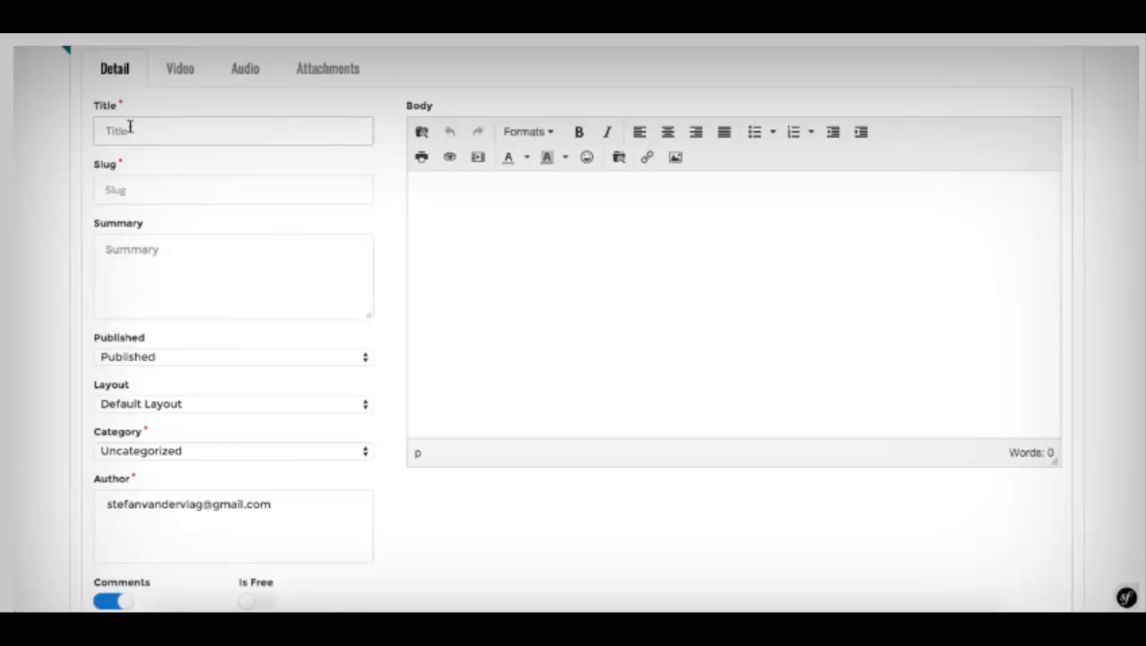
{"action": "key", "text": "ctrl+v"}
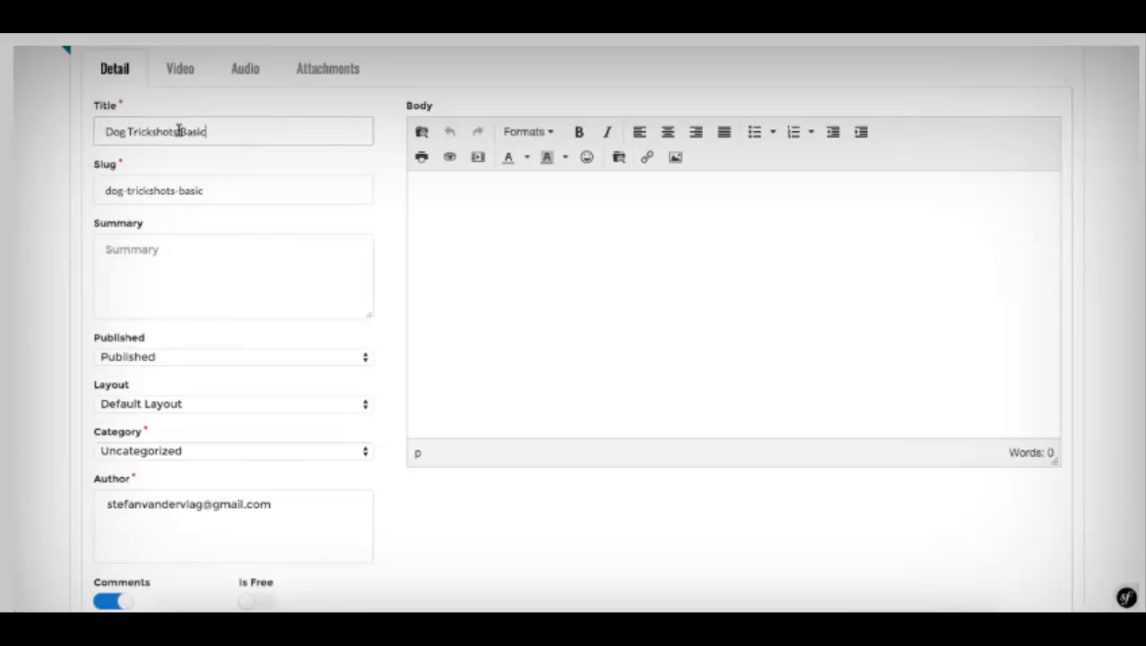
{"action": "double_click", "coordinate": [190, 131]}
{"action": "key", "text": "BackSpace"}
{"action": "type", "text": "A"}
{"action": "key", "text": "BackSpace"}
{"action": "type", "text": "Elite"}
{"action": "key", "text": "ctrl+a"}
{"action": "key", "text": "ctrl+c"}
{"action": "type", "text": "v"}
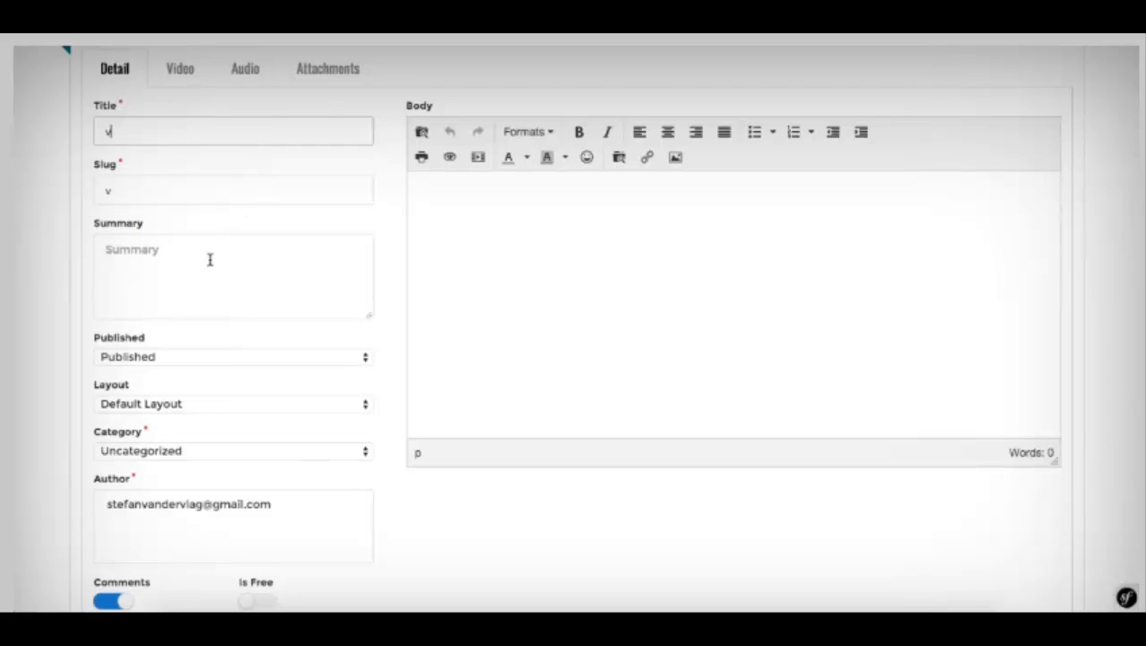
{"action": "left_click", "coordinate": [210, 260]}
{"action": "key", "text": "ctrl+z"}
{"action": "key", "text": "ctrl+z"}
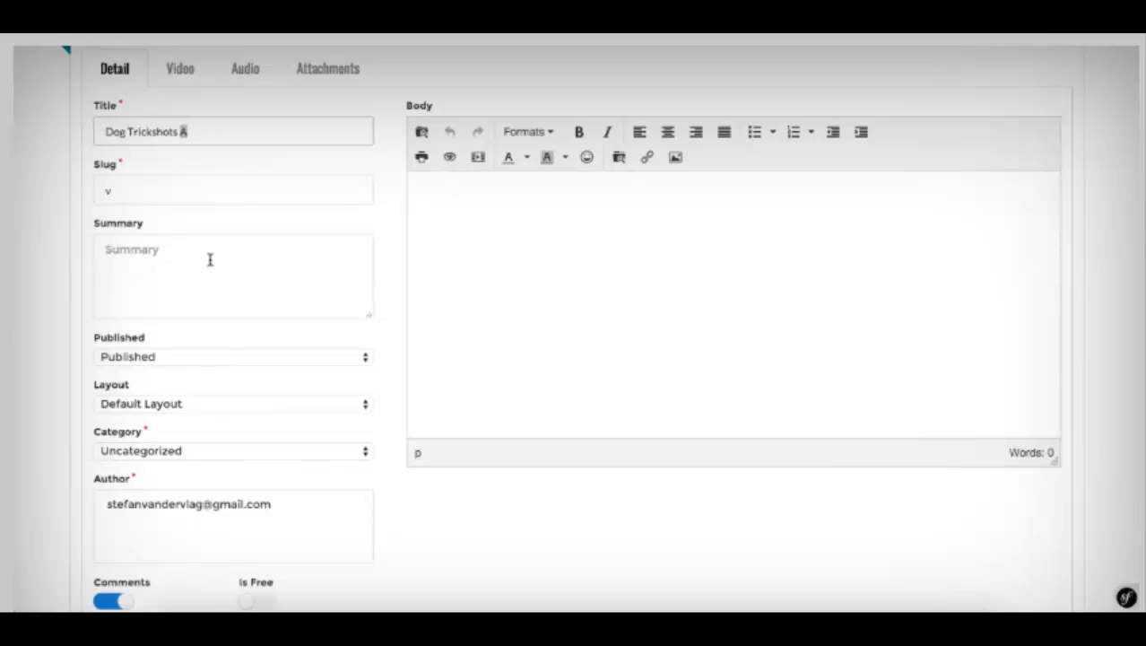
{"action": "key", "text": "ctrl+a"}
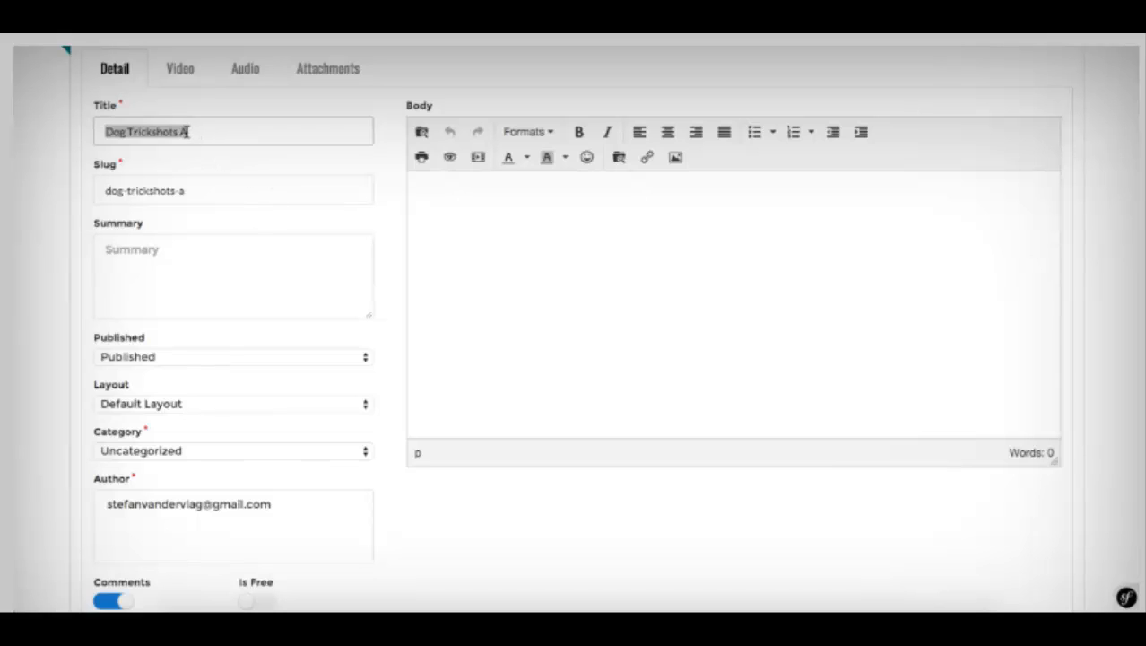
{"action": "key", "text": "ctrl+shift+z"}
Step: Paste the title into summary and body, choose Full Width Layout and Module 3, and save
{"action": "left_click", "coordinate": [179, 285]}
{"action": "key", "text": "ctrl+v"}
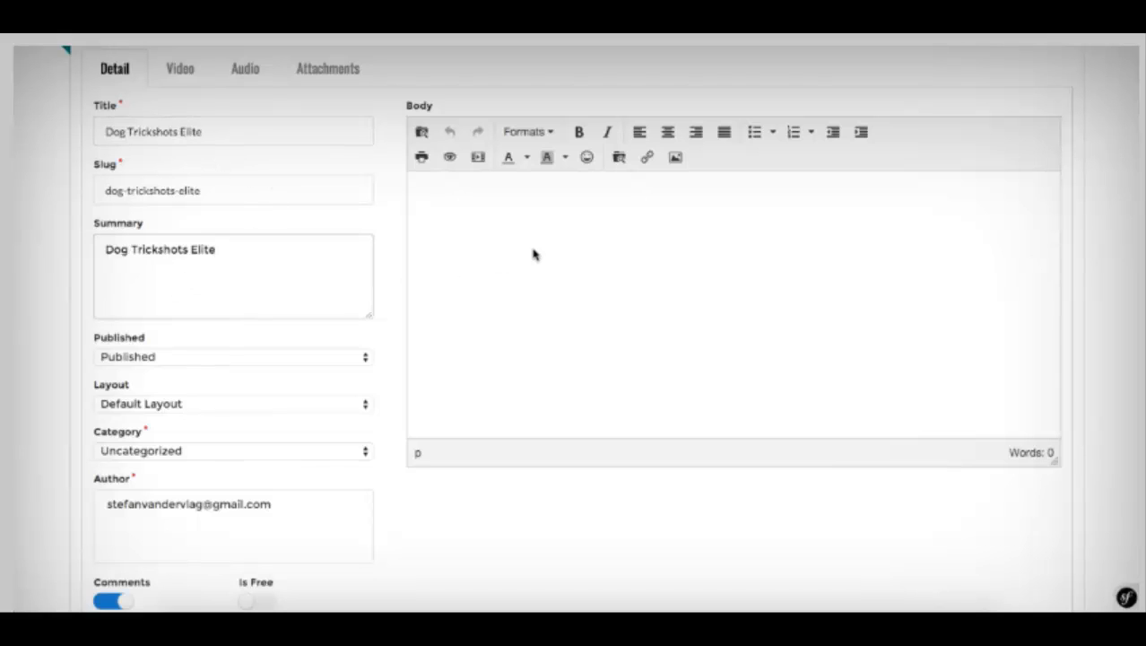
{"action": "left_click", "coordinate": [501, 261]}
{"action": "key", "text": "ctrl+v"}
{"action": "left_click", "coordinate": [213, 409]}
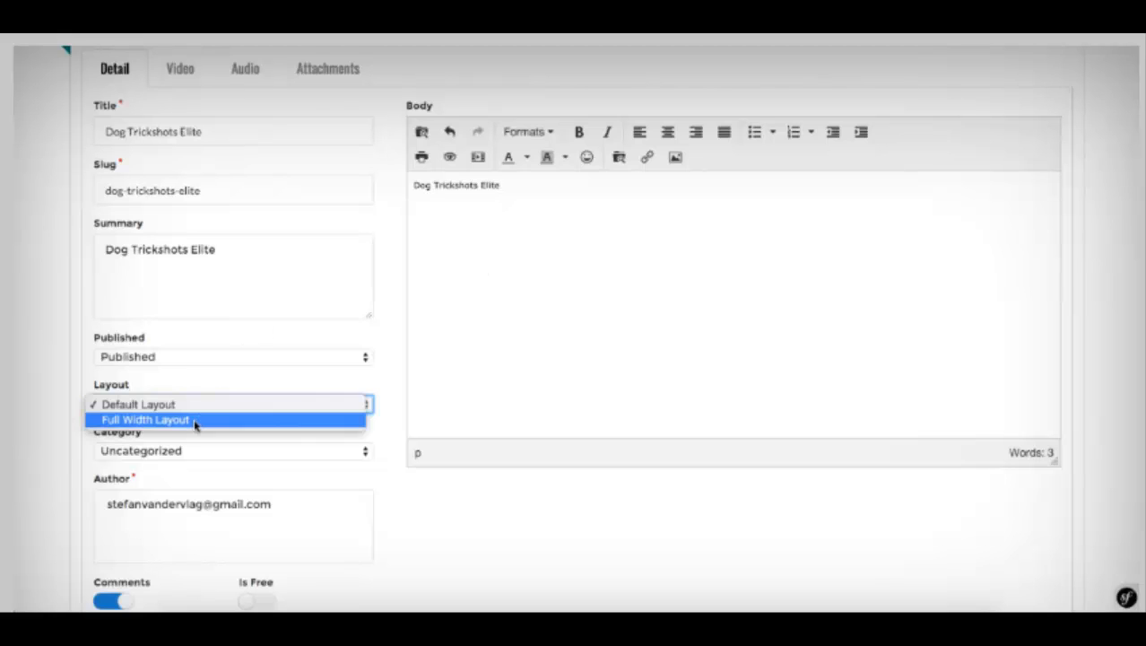
{"action": "left_click", "coordinate": [198, 419]}
{"action": "scroll", "coordinate": [198, 419], "scroll_direction": "down", "scroll_amount": 1}
{"action": "left_click", "coordinate": [177, 412]}
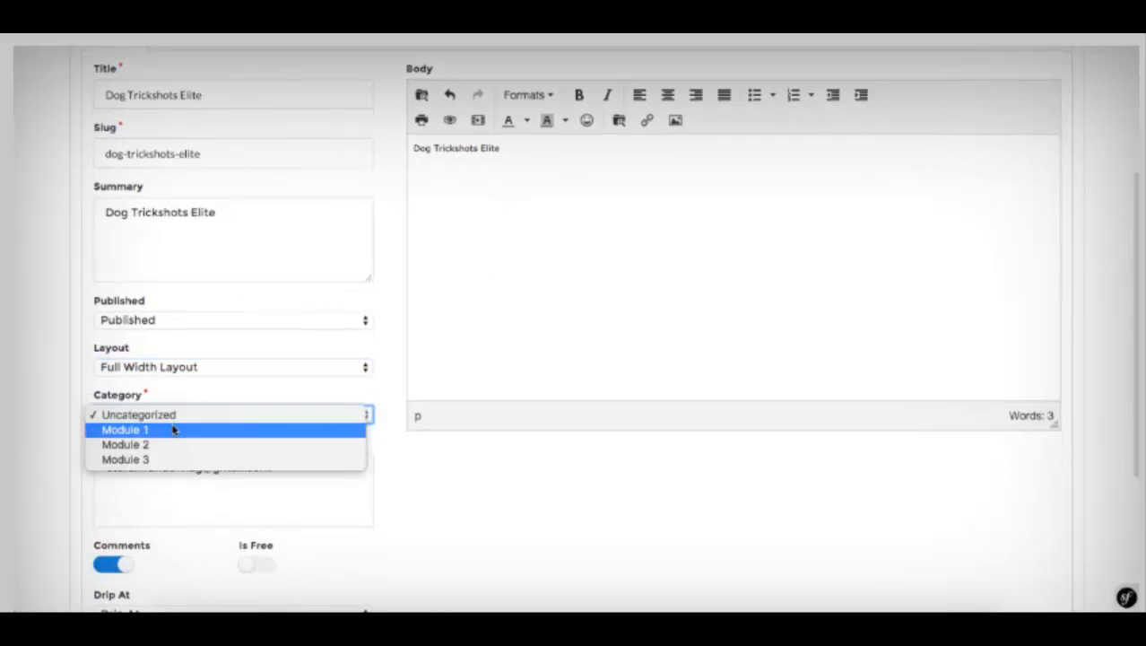
{"action": "left_click", "coordinate": [154, 461]}
{"action": "scroll", "coordinate": [227, 396], "scroll_direction": "down", "scroll_amount": 5}
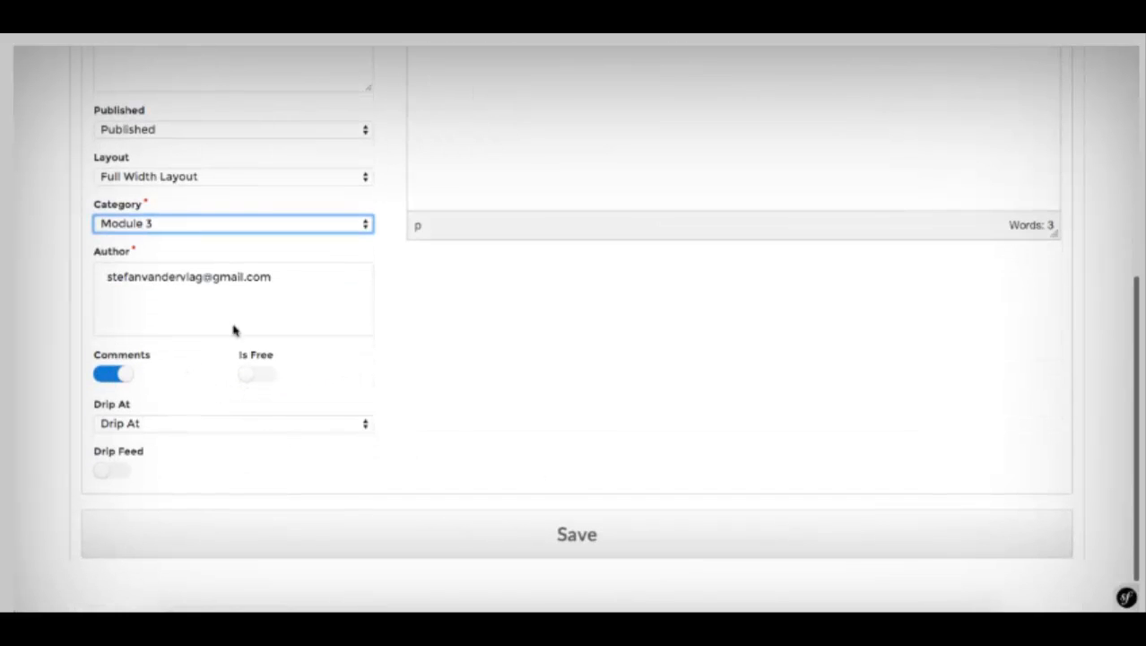
{"action": "left_click", "coordinate": [576, 555]}
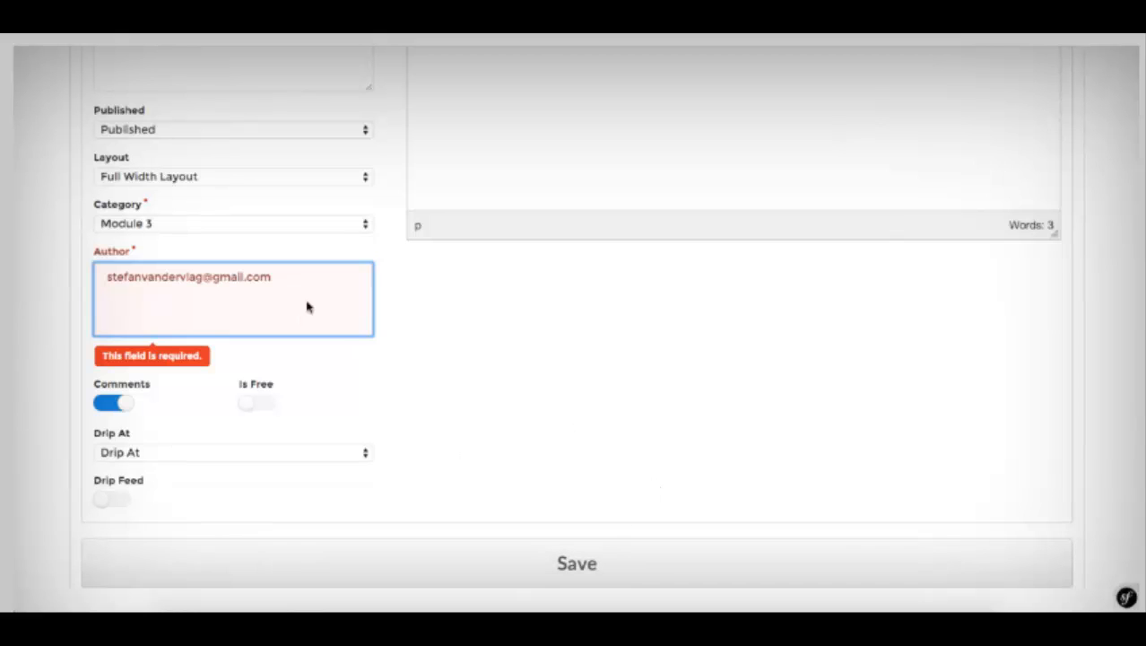
{"action": "triple_click", "coordinate": [237, 276]}
Step: Save Dog Trickshots Elite under Module 3 and open Dog Trickshots Basic for editing
{"action": "left_click", "coordinate": [545, 533]}
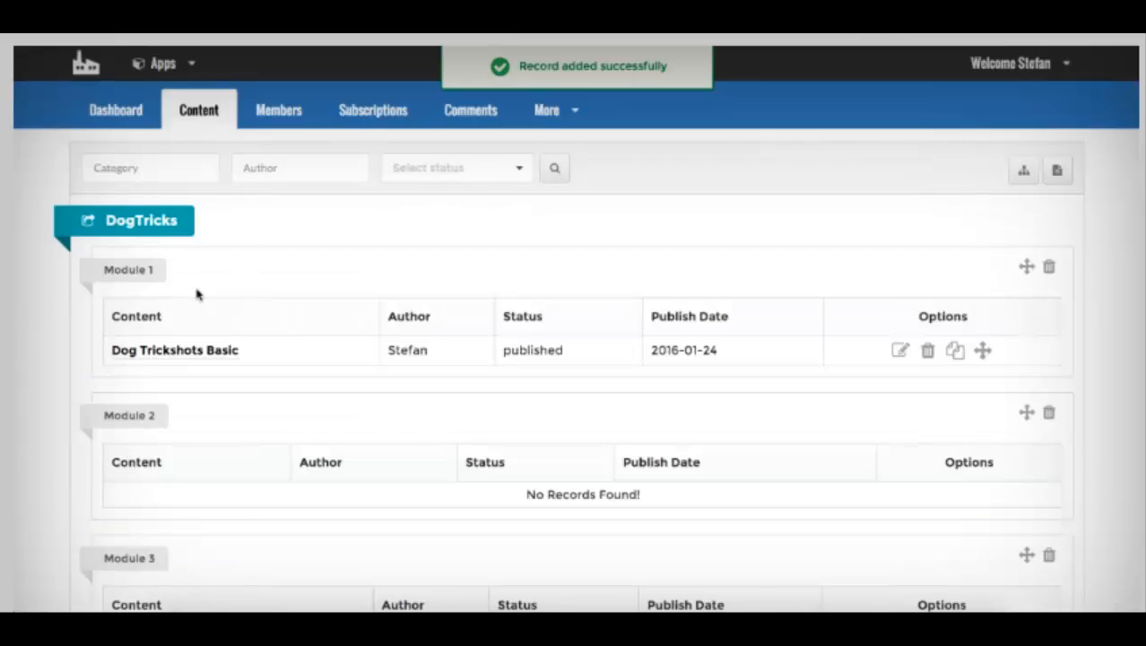
{"action": "scroll", "coordinate": [558, 394], "scroll_direction": "down", "scroll_amount": 4}
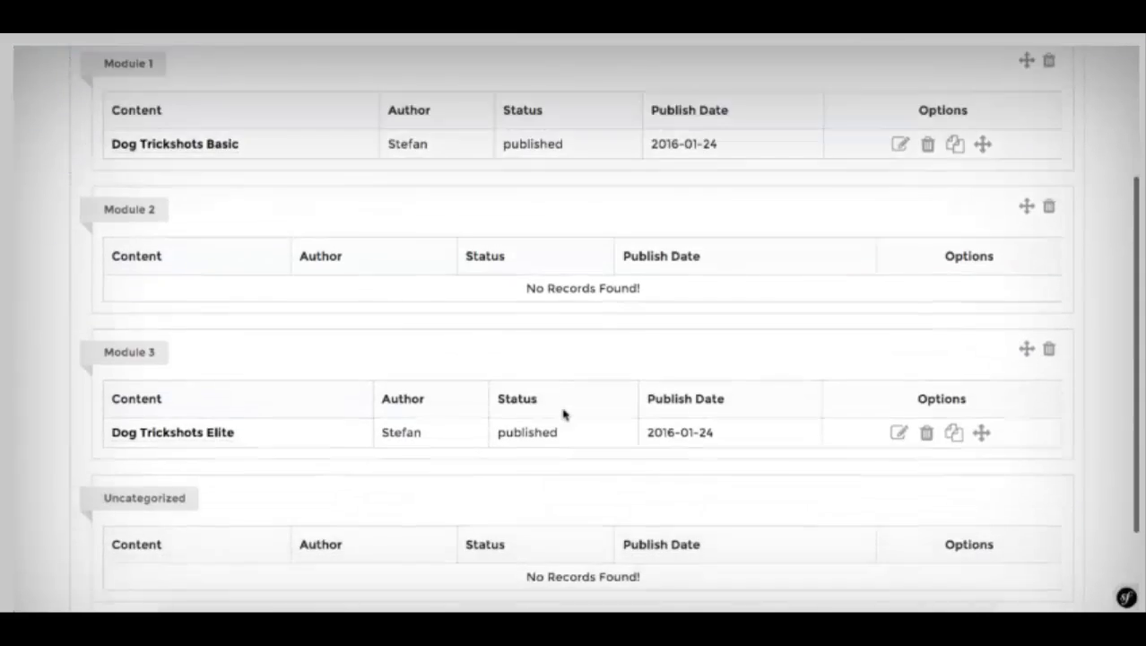
{"action": "scroll", "coordinate": [563, 412], "scroll_direction": "up", "scroll_amount": 4}
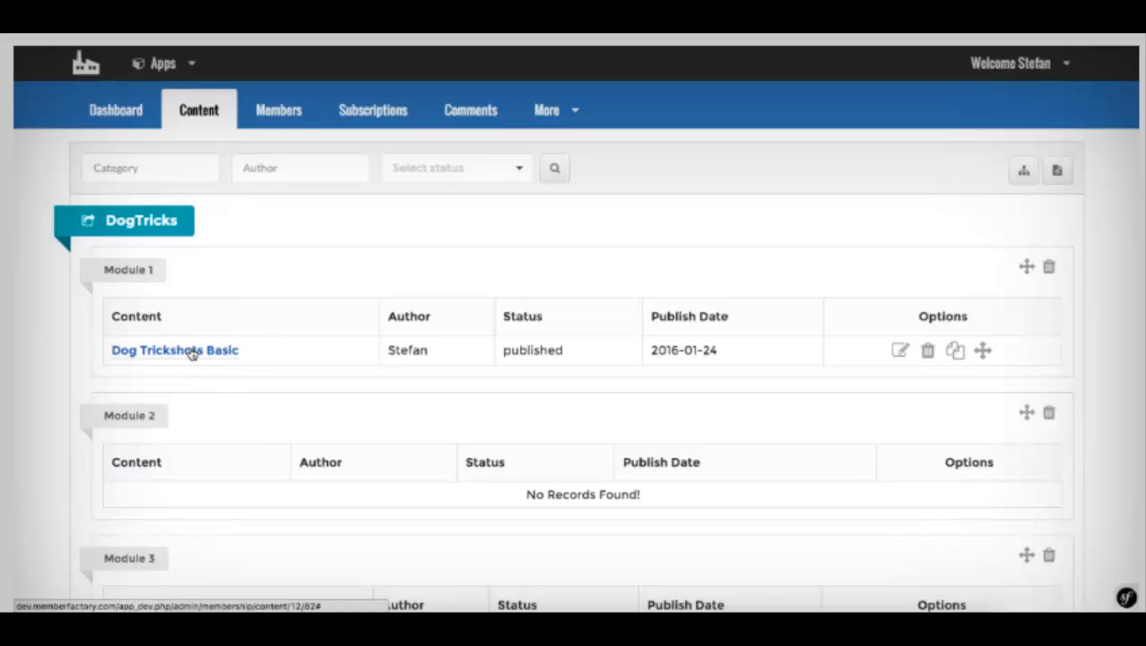
{"action": "left_click", "coordinate": [900, 353]}
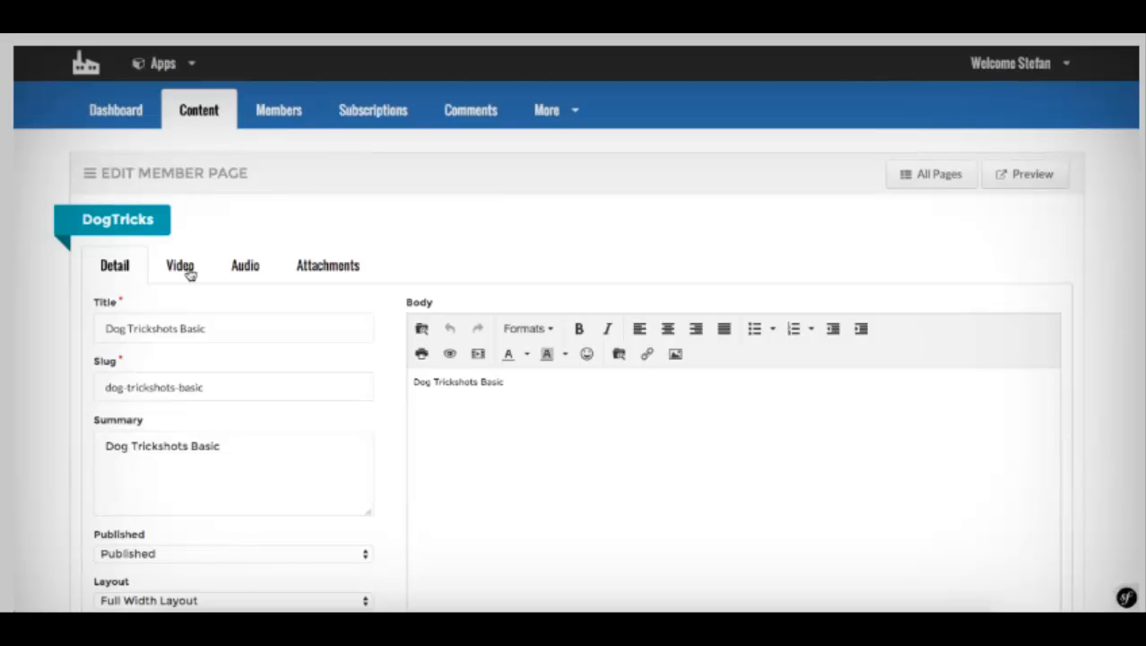
Step: Look through the empty Video, Audio and Attachments sections of Dog Trickshots Basic
{"action": "left_click", "coordinate": [184, 267]}
{"action": "left_click", "coordinate": [245, 266]}
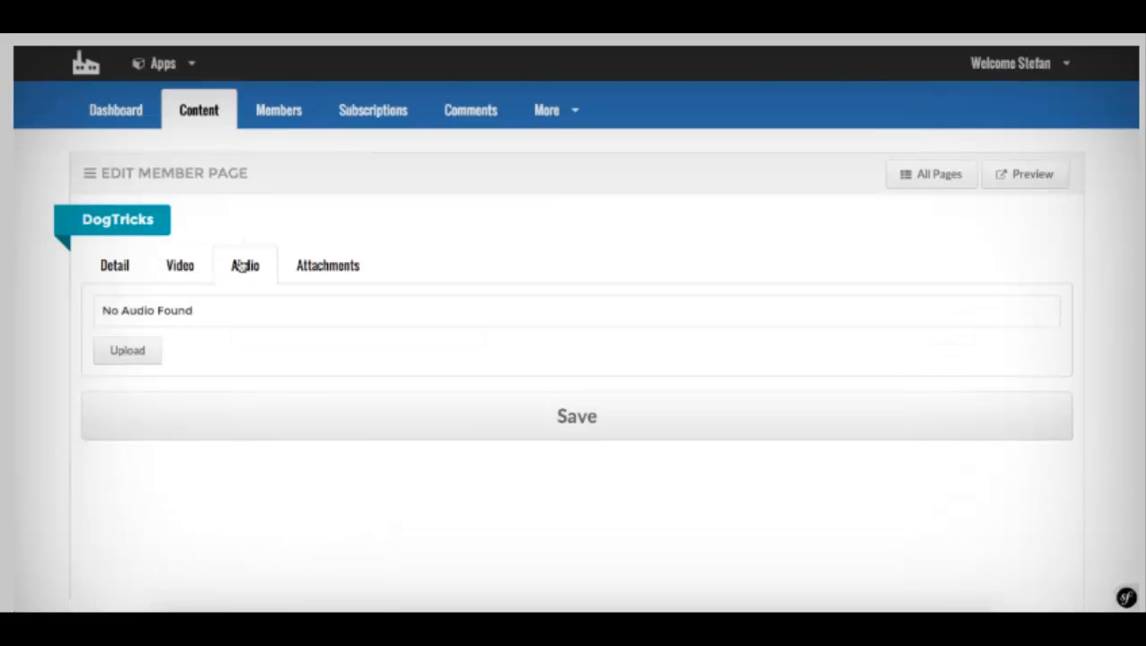
{"action": "left_click", "coordinate": [305, 266]}
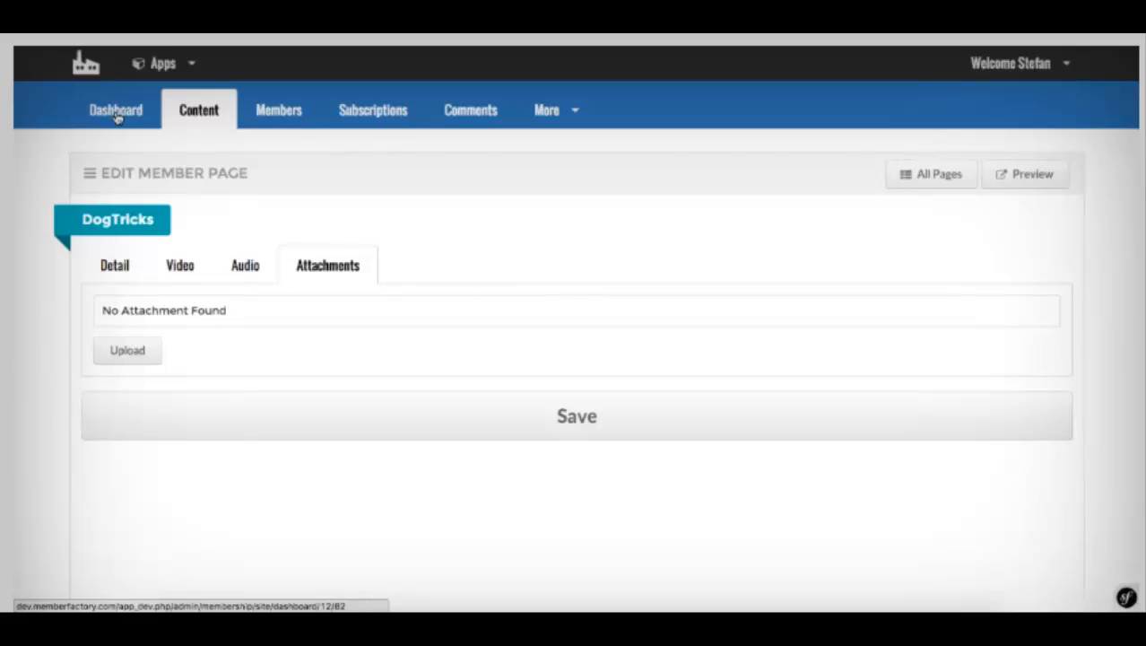
Step: Check the sales Dashboard and Content list, then view the empty Comments list
{"action": "left_click", "coordinate": [116, 114]}
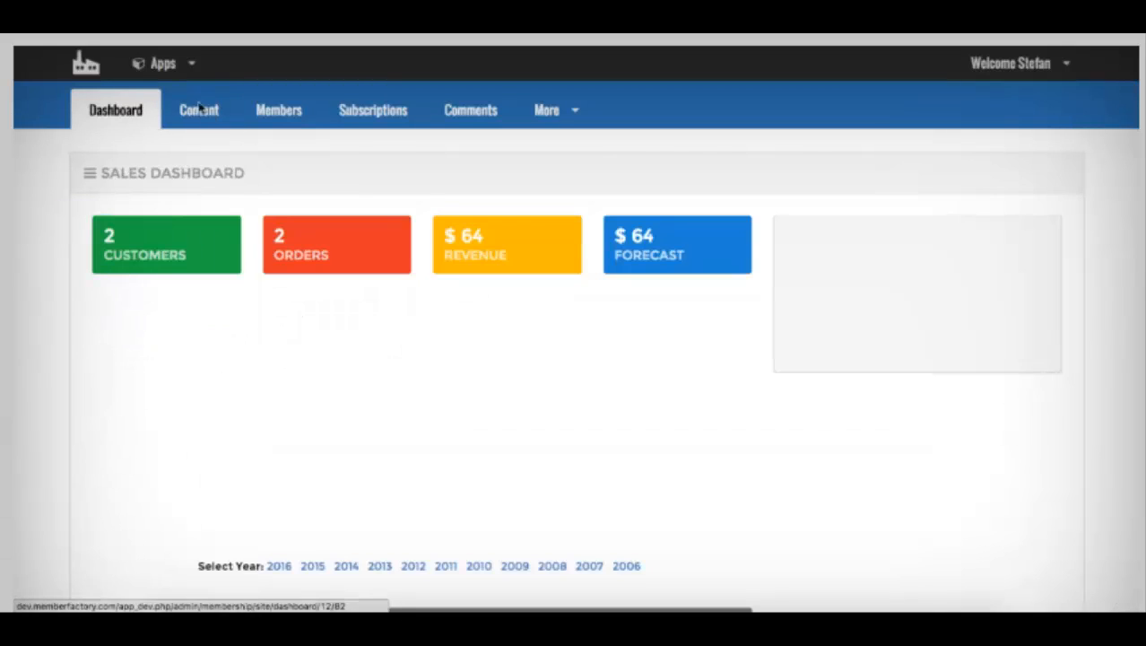
{"action": "left_click", "coordinate": [209, 110]}
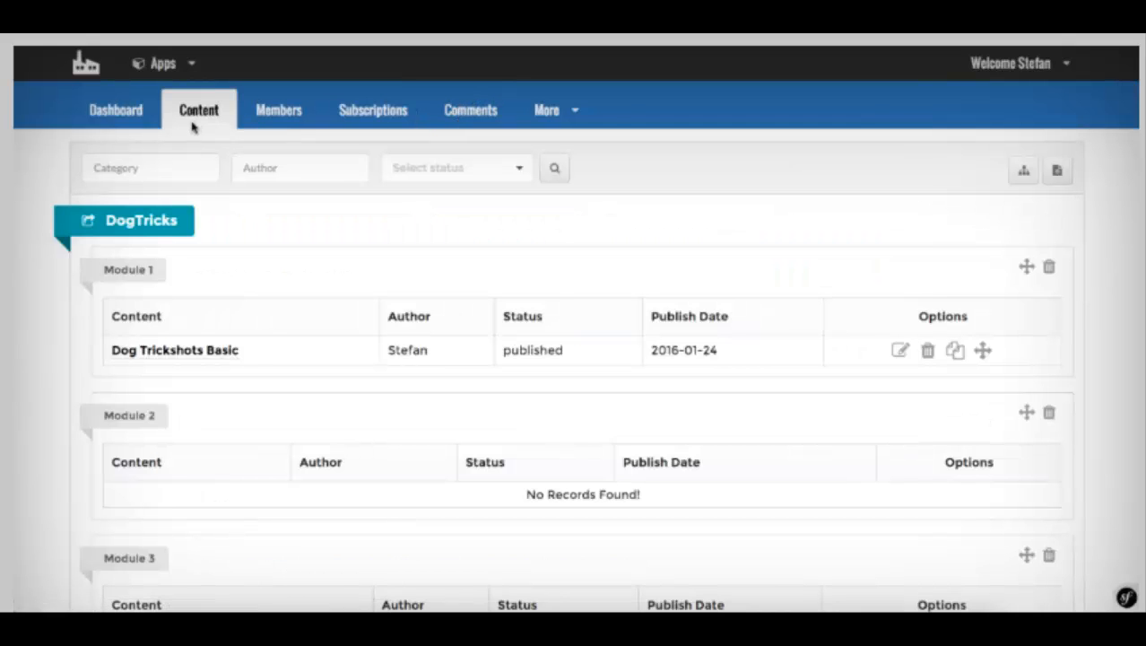
{"action": "scroll", "coordinate": [261, 299], "scroll_direction": "down", "scroll_amount": 4}
{"action": "scroll", "coordinate": [261, 300], "scroll_direction": "up", "scroll_amount": 4}
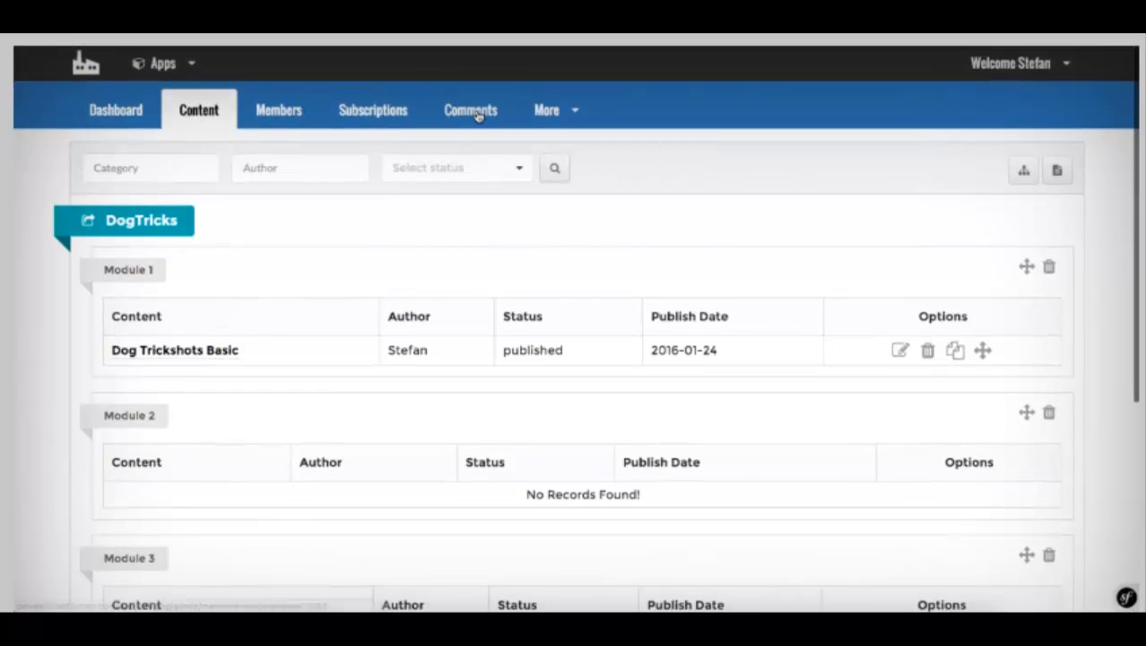
{"action": "left_click", "coordinate": [477, 111]}
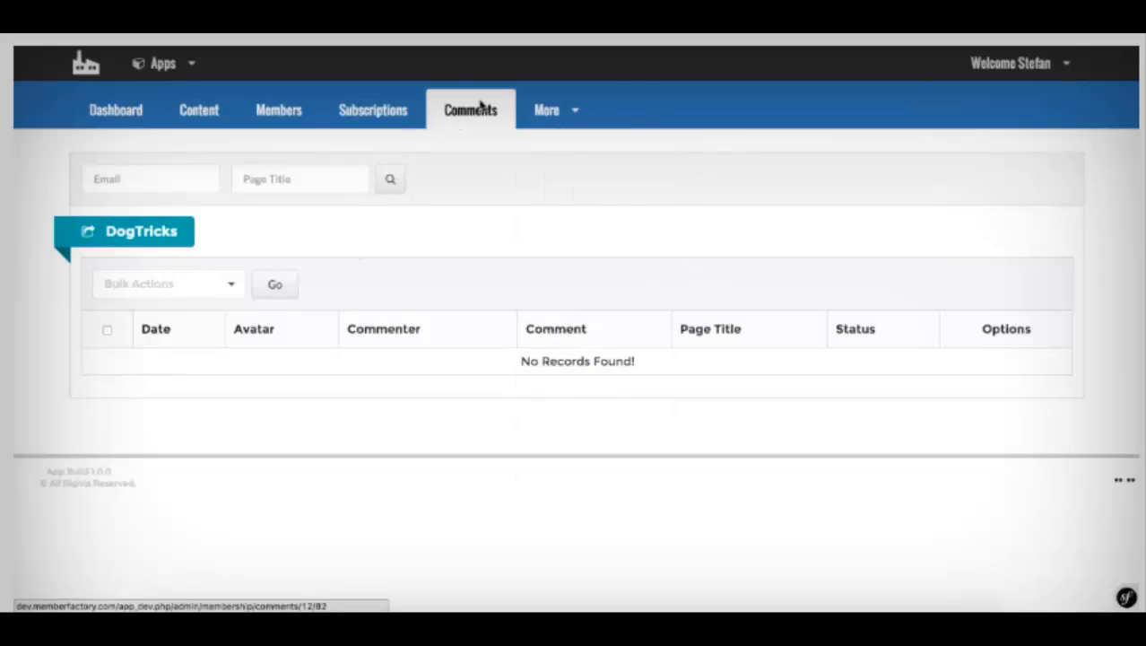
Step: Open the DogTricks Autoresponder page and look over its blank, enabled integration form
{"action": "mouse_move", "coordinate": [547, 109]}
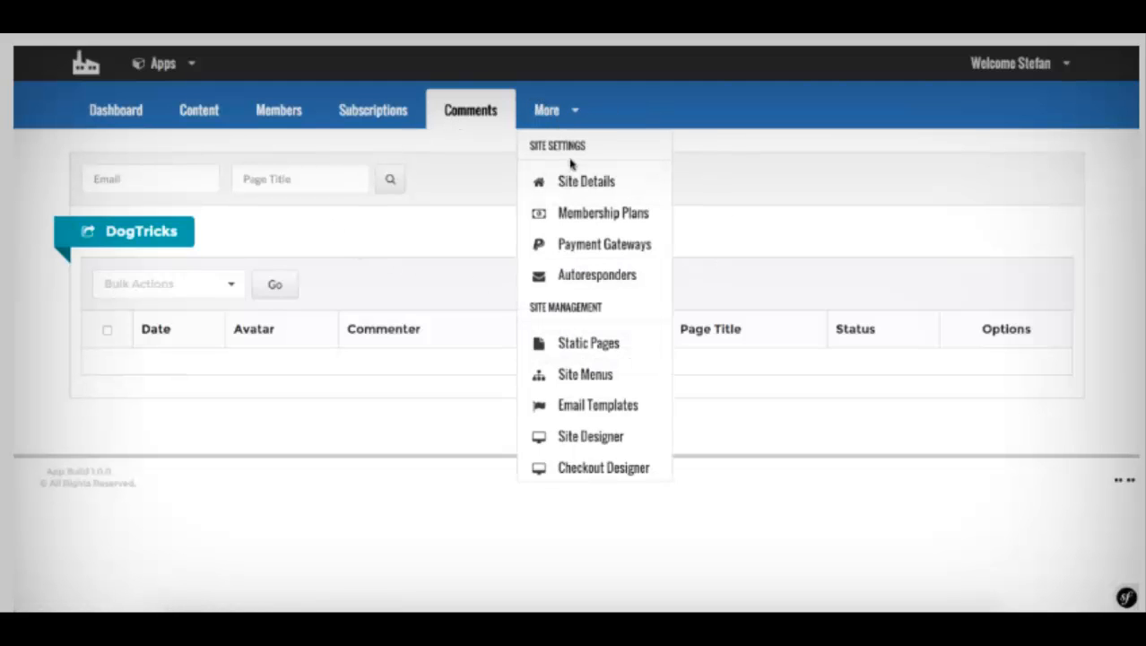
{"action": "scroll", "coordinate": [571, 185], "scroll_direction": "down", "scroll_amount": 1}
{"action": "scroll", "coordinate": [574, 190], "scroll_direction": "down", "scroll_amount": 4}
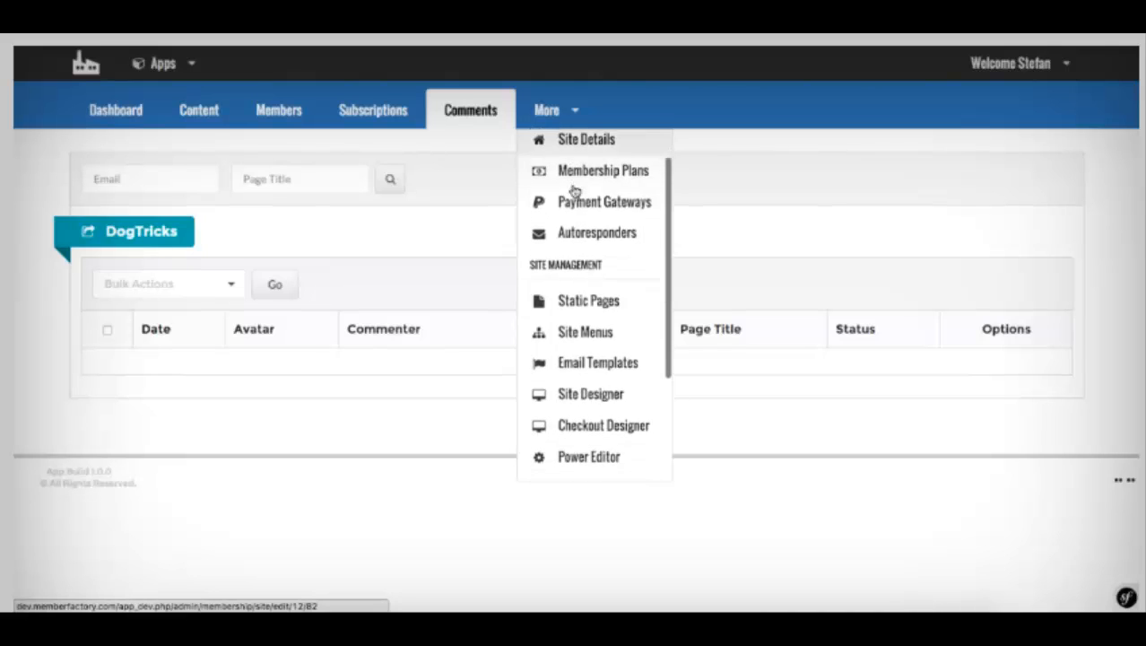
{"action": "scroll", "coordinate": [574, 190], "scroll_direction": "up", "scroll_amount": 4}
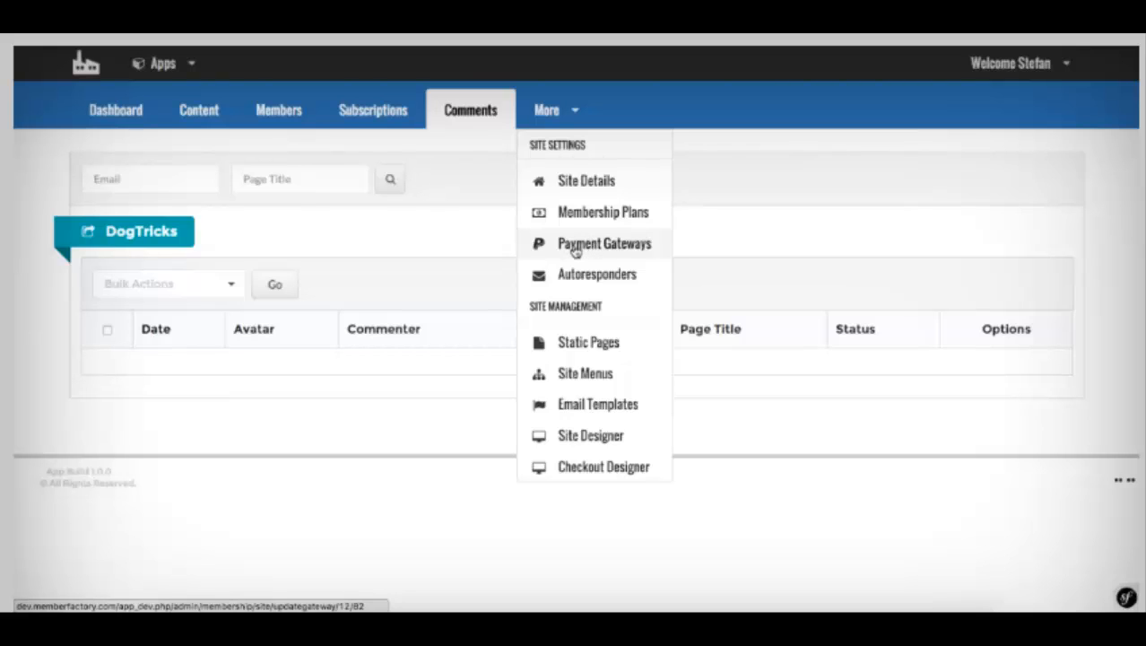
{"action": "left_click", "coordinate": [600, 276]}
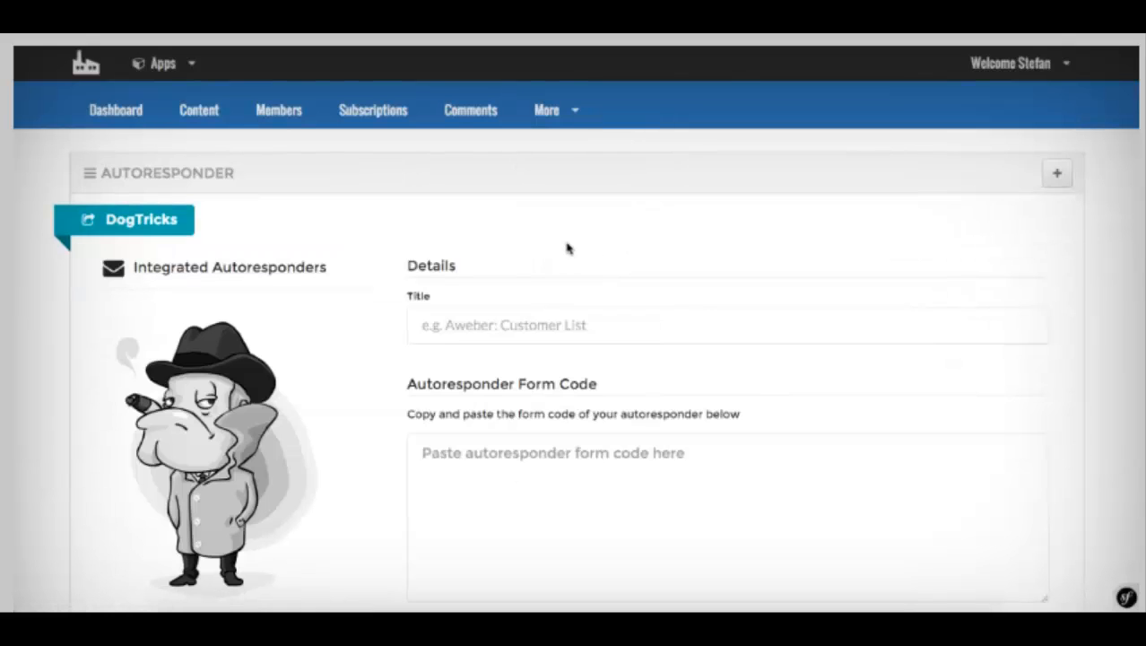
{"action": "scroll", "coordinate": [565, 240], "scroll_direction": "down", "scroll_amount": 3}
{"action": "scroll", "coordinate": [563, 240], "scroll_direction": "down", "scroll_amount": 2}
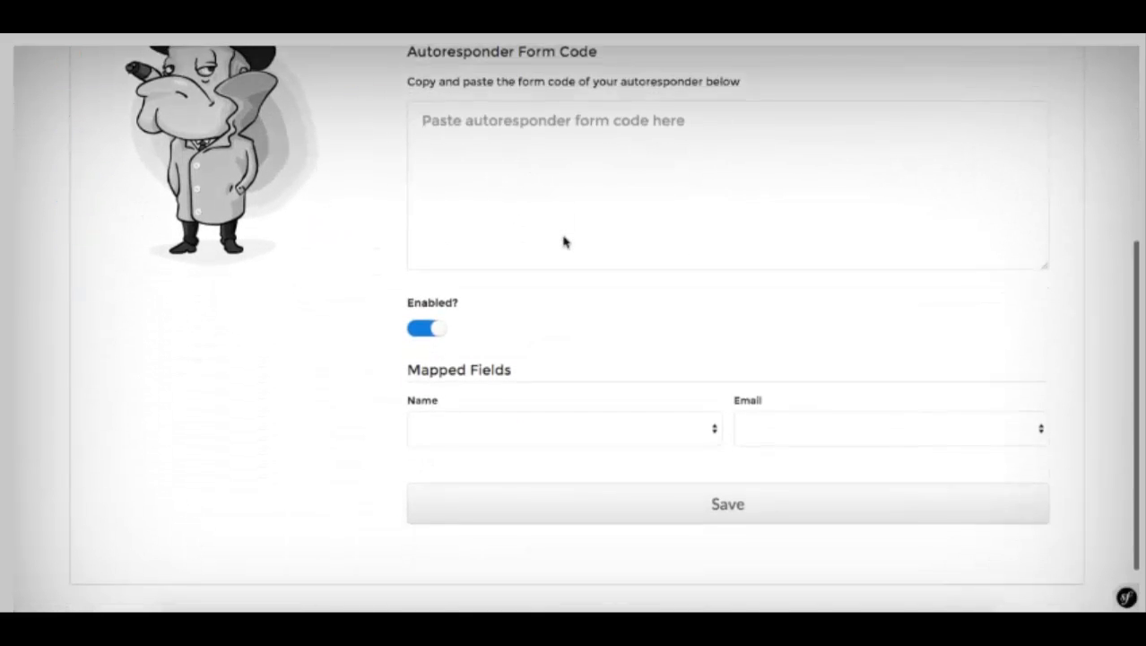
{"action": "scroll", "coordinate": [563, 241], "scroll_direction": "up", "scroll_amount": 2}
{"action": "scroll", "coordinate": [563, 241], "scroll_direction": "down", "scroll_amount": 3}
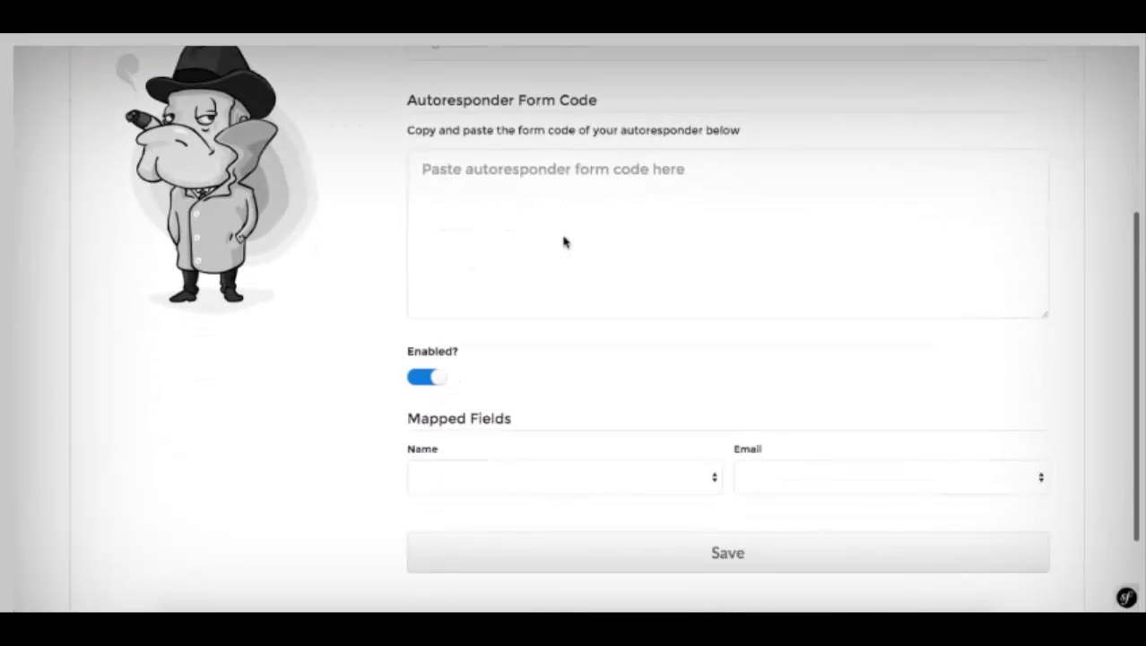
{"action": "scroll", "coordinate": [563, 240], "scroll_direction": "up", "scroll_amount": 1}
{"action": "scroll", "coordinate": [563, 241], "scroll_direction": "up", "scroll_amount": 3}
{"action": "scroll", "coordinate": [563, 241], "scroll_direction": "down", "scroll_amount": 3}
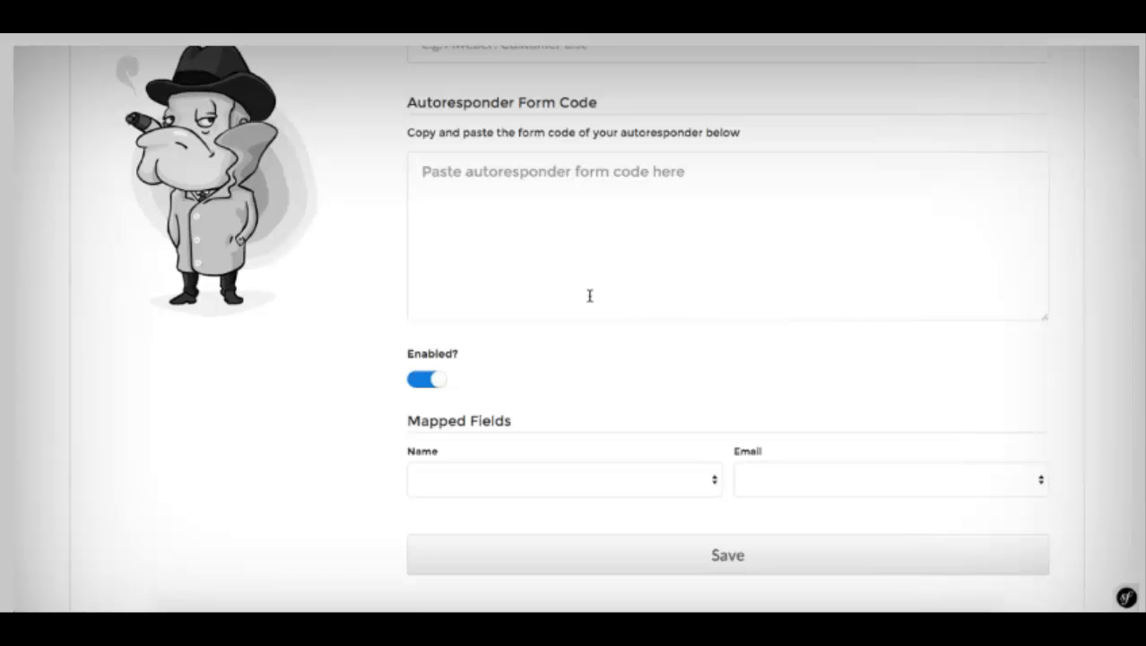
{"action": "scroll", "coordinate": [590, 296], "scroll_direction": "up", "scroll_amount": 3}
{"action": "scroll", "coordinate": [590, 296], "scroll_direction": "down", "scroll_amount": 4}
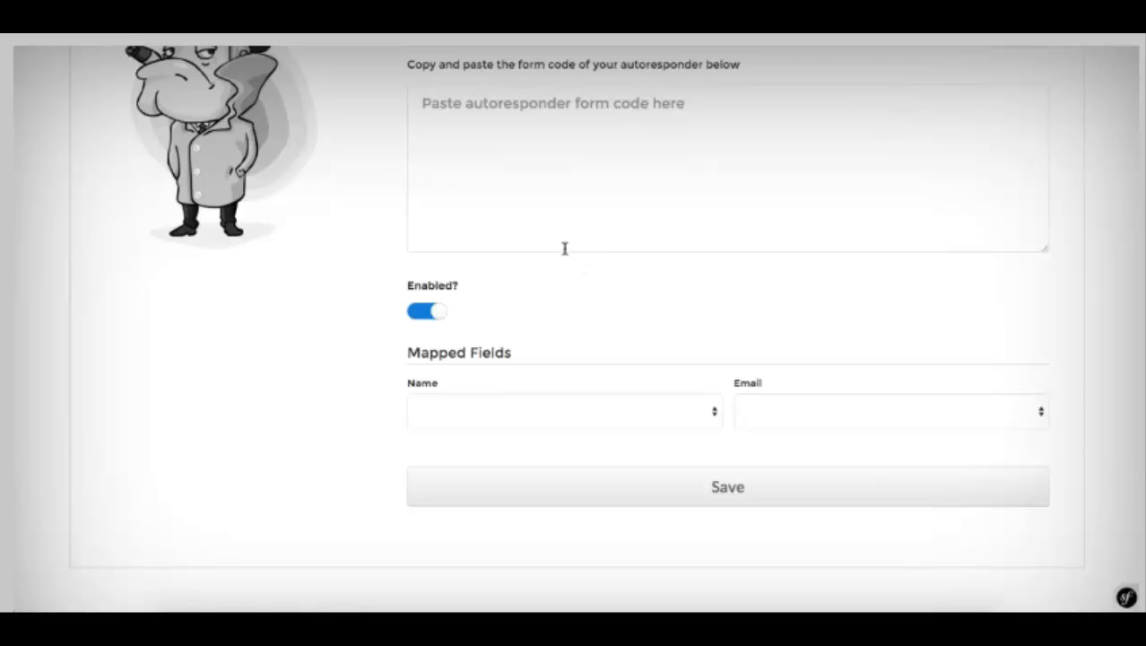
{"action": "scroll", "coordinate": [565, 248], "scroll_direction": "up", "scroll_amount": 3}
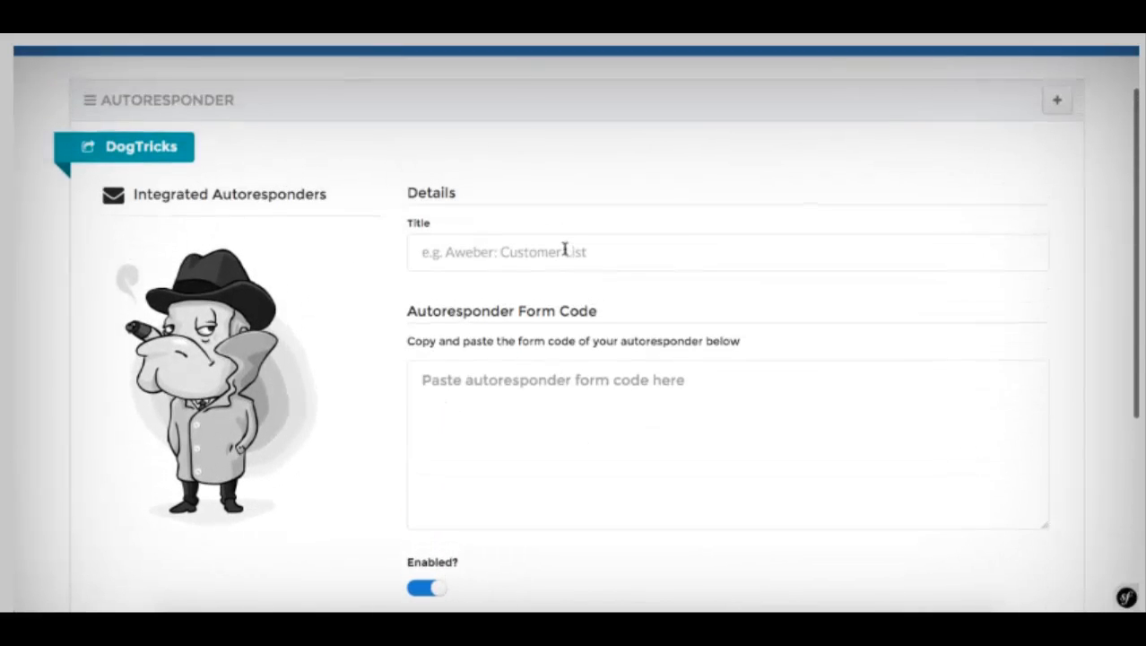
{"action": "scroll", "coordinate": [515, 238], "scroll_direction": "down", "scroll_amount": 3}
Step: View the DogTricks static pages list, which holds the published welcome page dated 2016-01-24
{"action": "scroll", "coordinate": [514, 238], "scroll_direction": "up", "scroll_amount": 4}
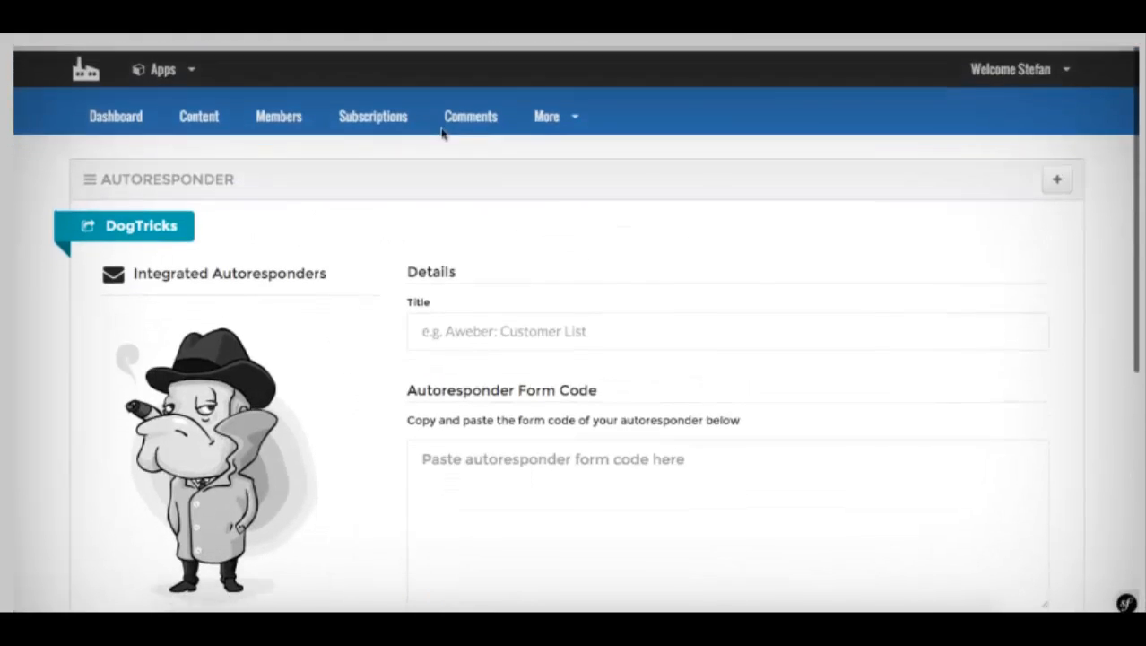
{"action": "left_click", "coordinate": [564, 112]}
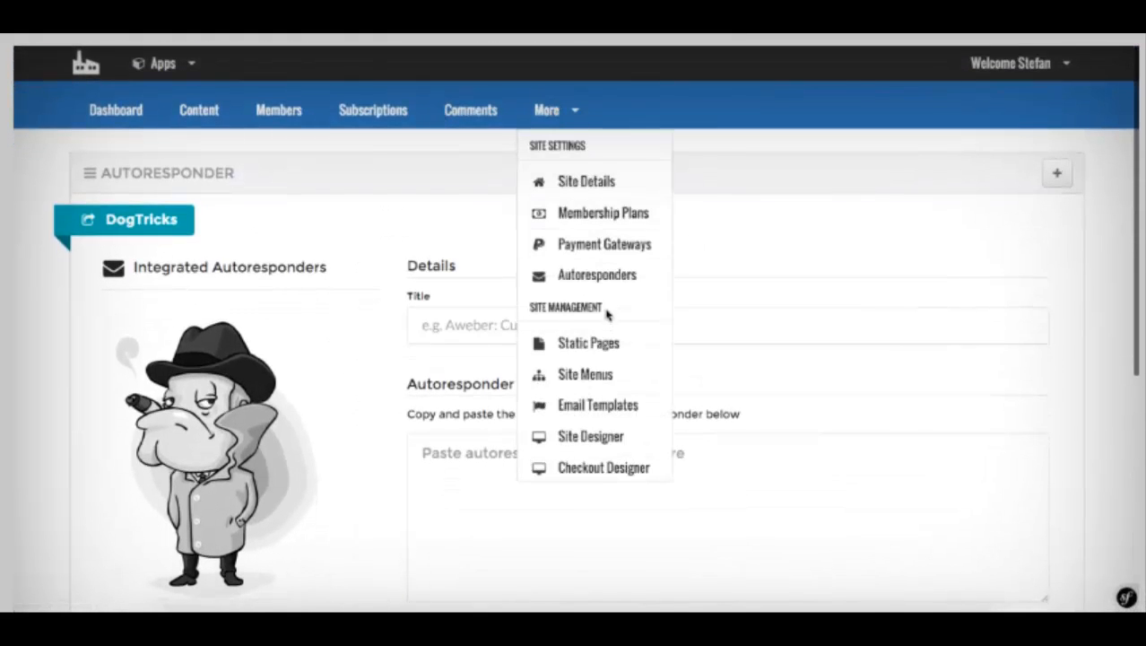
{"action": "scroll", "coordinate": [598, 307], "scroll_direction": "down", "scroll_amount": 2}
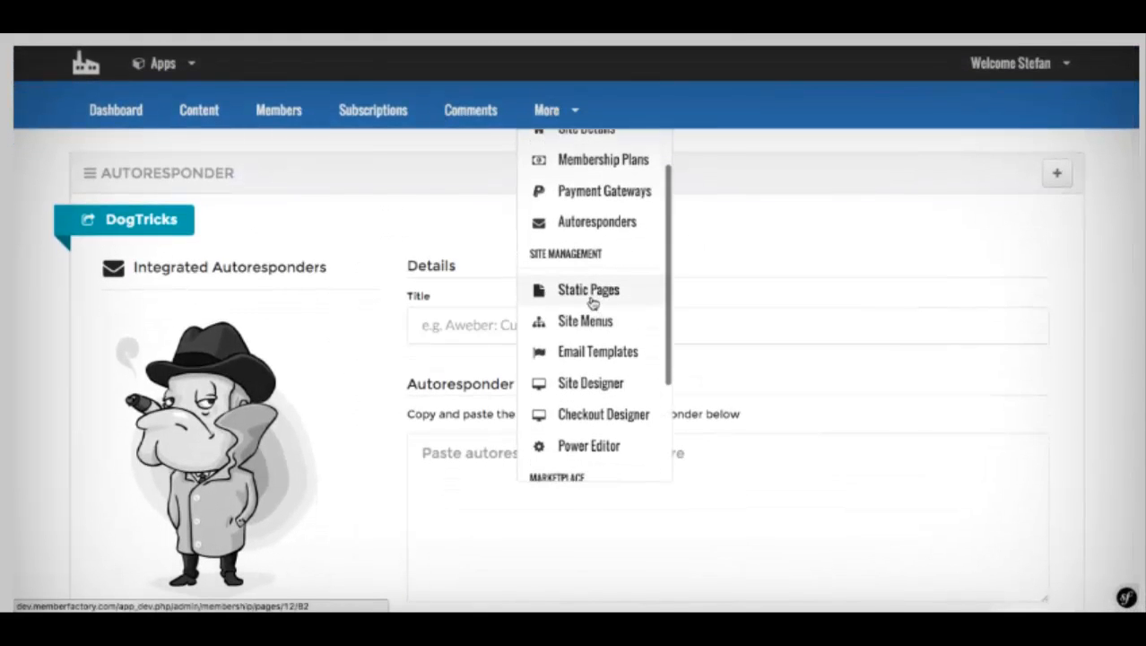
{"action": "left_click", "coordinate": [584, 296]}
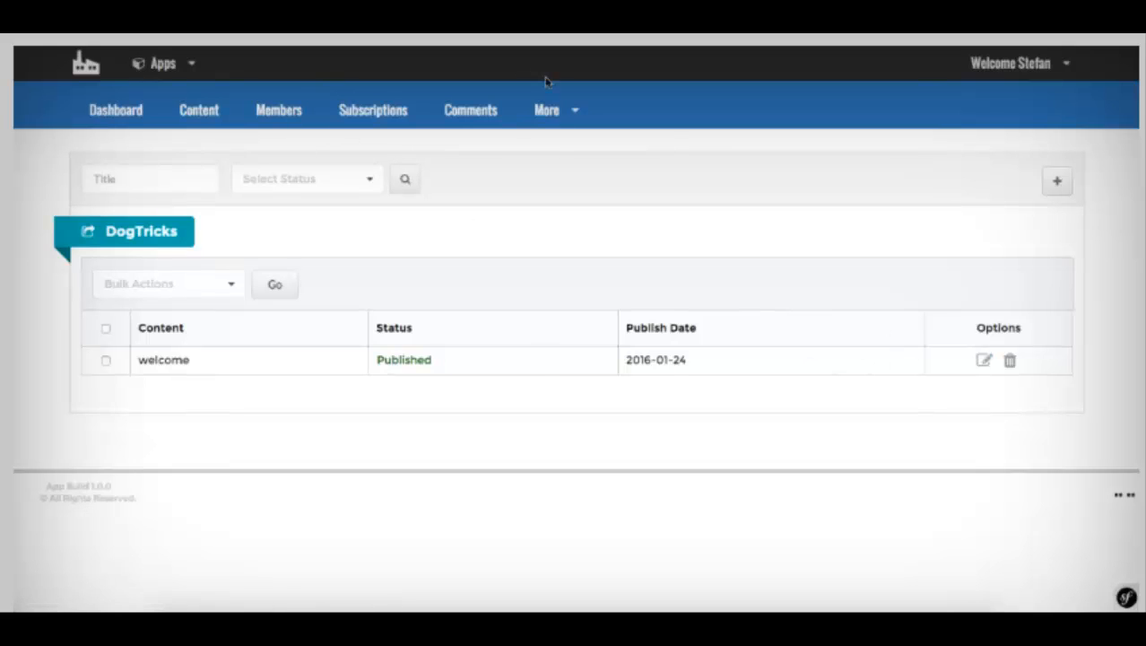
{"action": "left_click", "coordinate": [547, 109]}
{"action": "scroll", "coordinate": [606, 251], "scroll_direction": "down", "scroll_amount": 2}
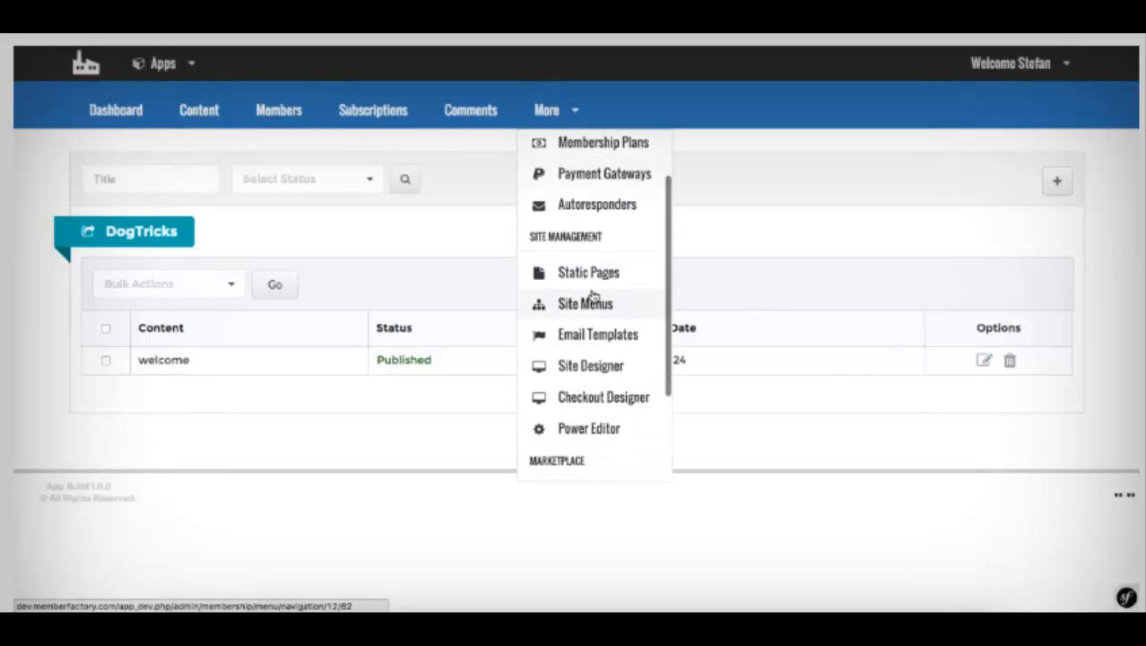
Step: On the Site Menus page, select the Module 1, Module 2 and Module 3 categories
{"action": "left_click", "coordinate": [588, 305]}
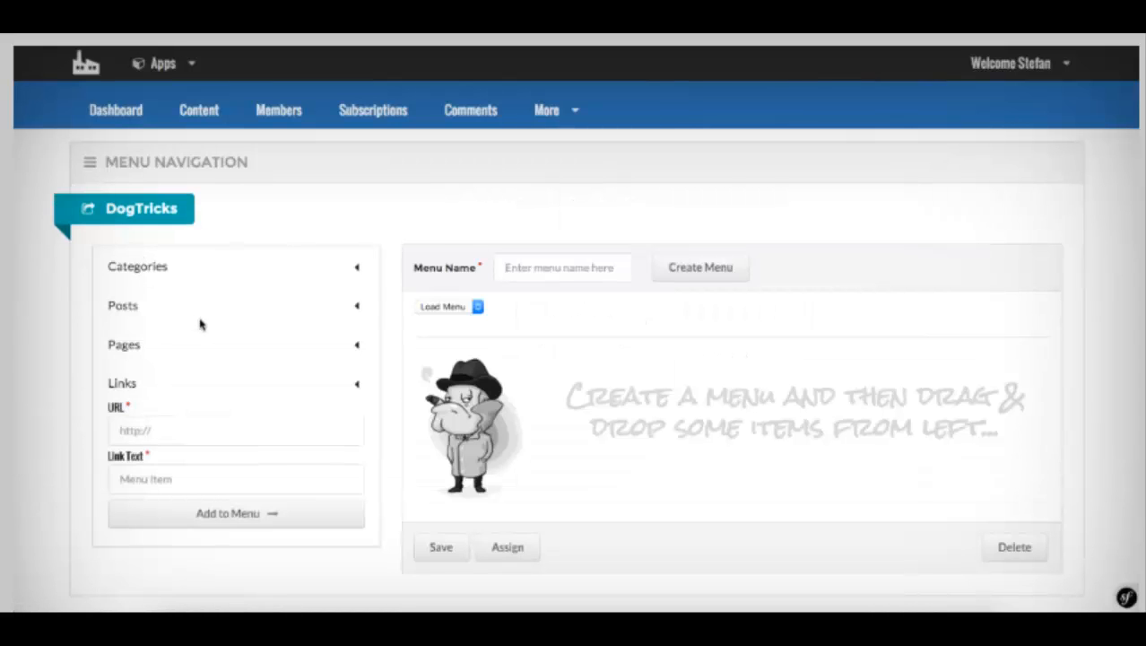
{"action": "left_click", "coordinate": [158, 274]}
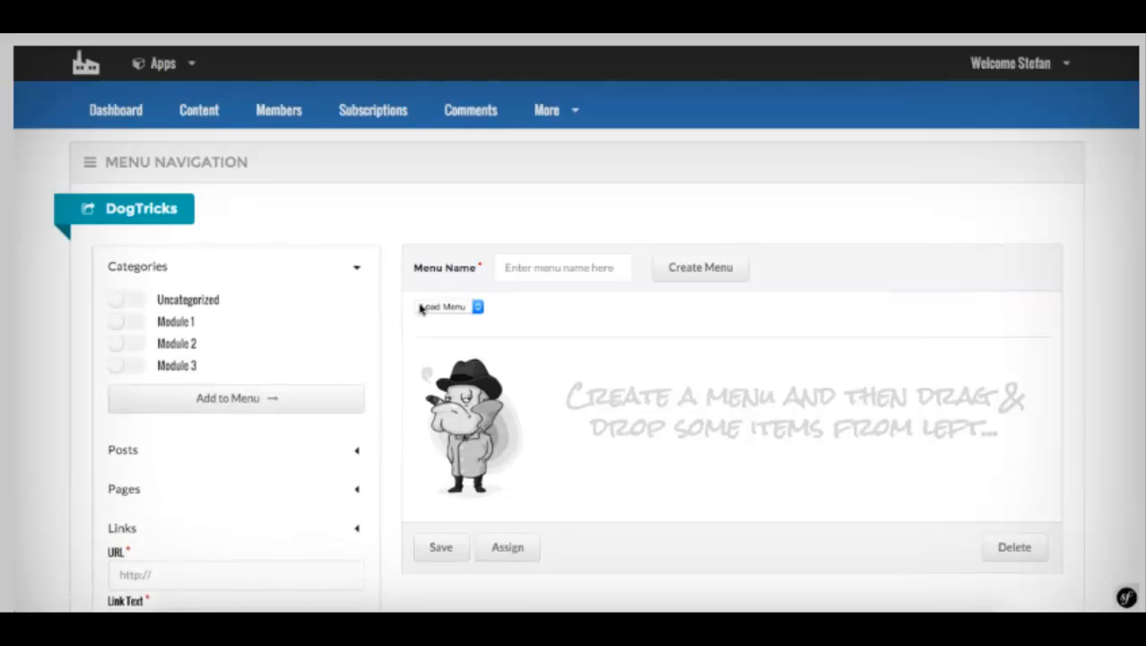
{"action": "left_click", "coordinate": [133, 325]}
{"action": "left_click", "coordinate": [129, 344]}
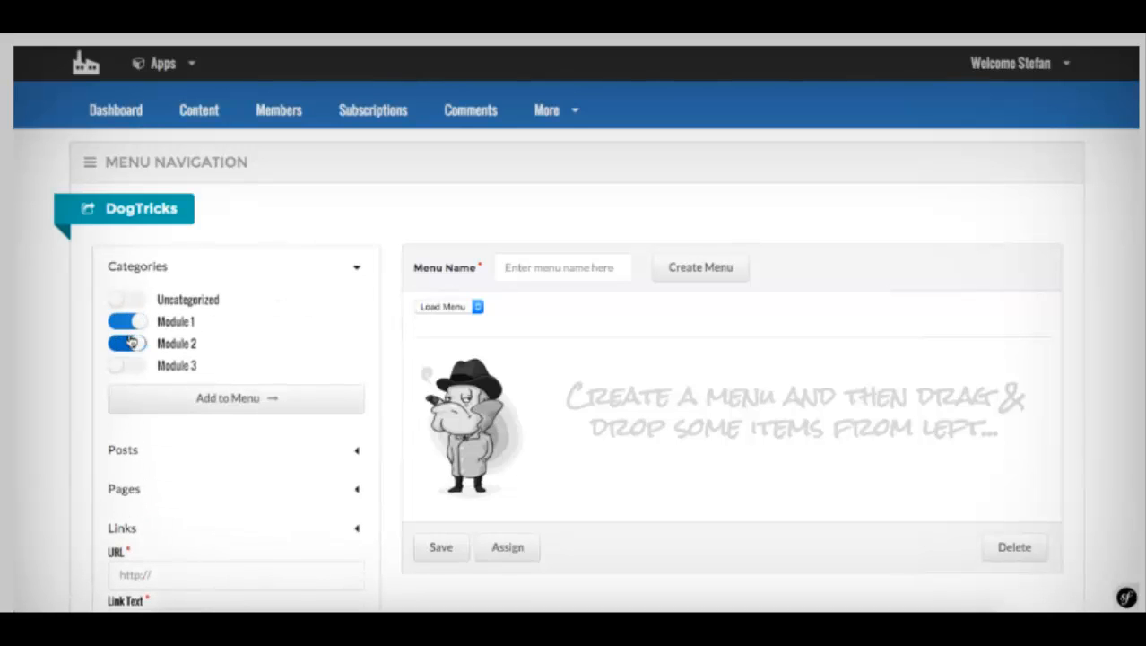
{"action": "left_click", "coordinate": [123, 364]}
{"action": "left_click", "coordinate": [188, 406]}
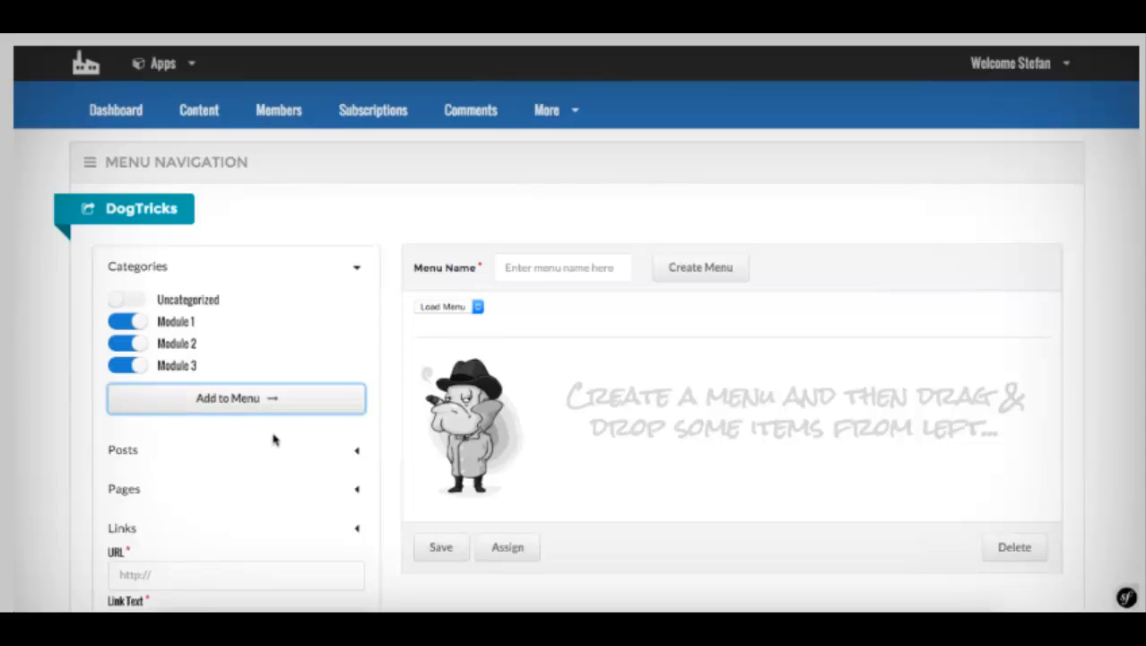
Step: Create a new site menu named menu1
{"action": "left_click", "coordinate": [560, 271]}
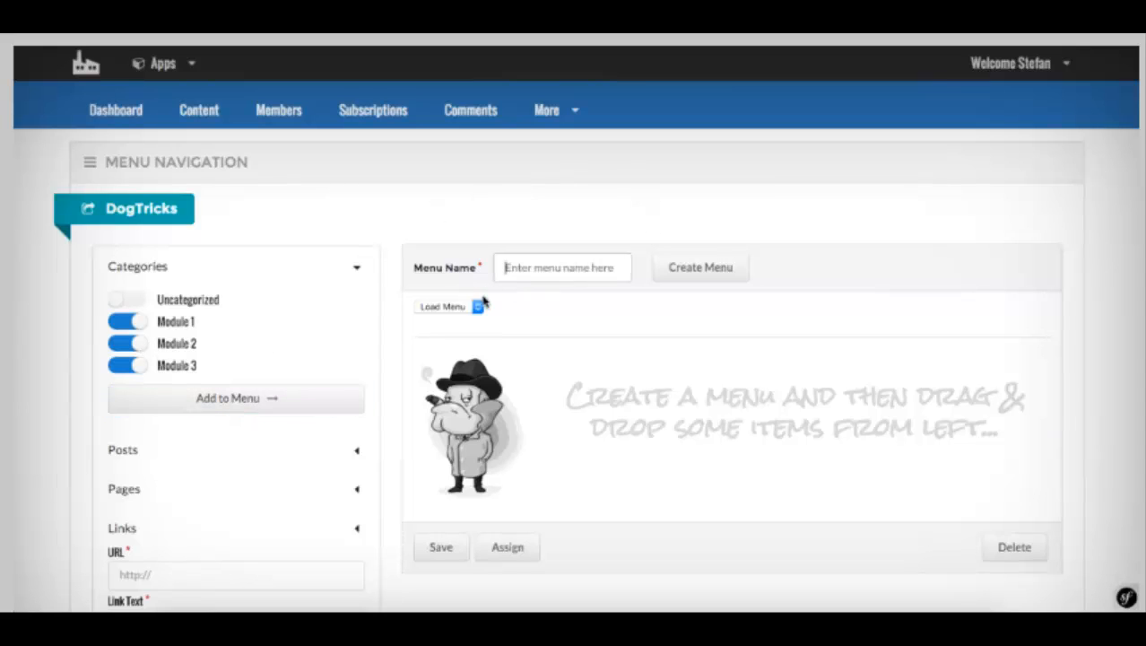
{"action": "left_click", "coordinate": [538, 239]}
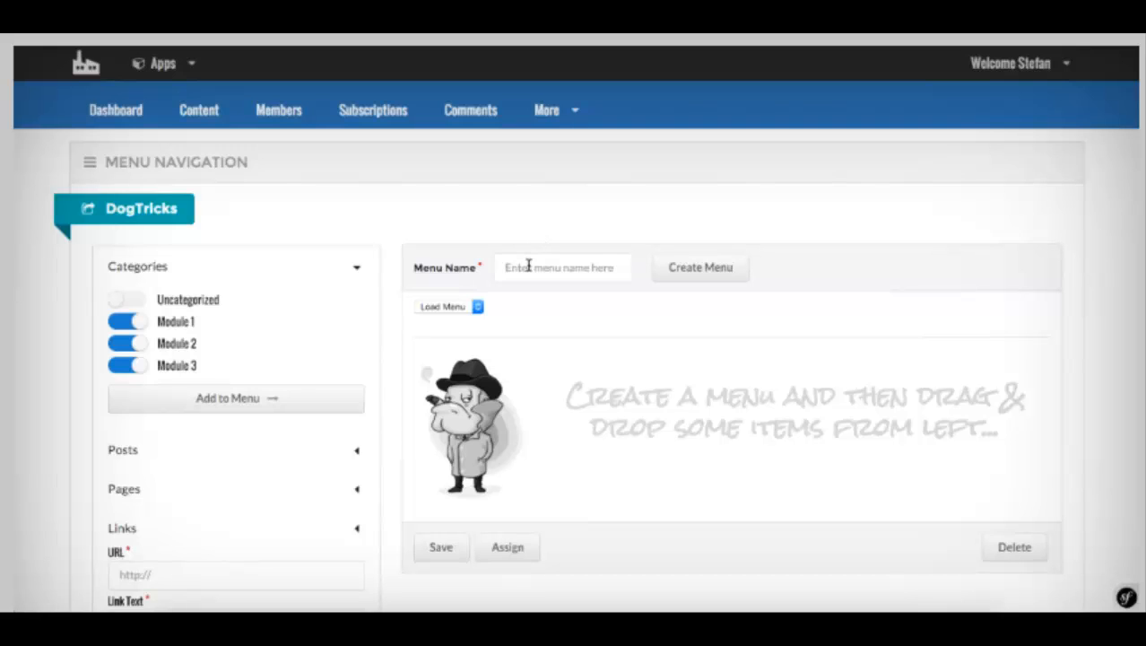
{"action": "left_click", "coordinate": [528, 266]}
{"action": "type", "text": "menu1"}
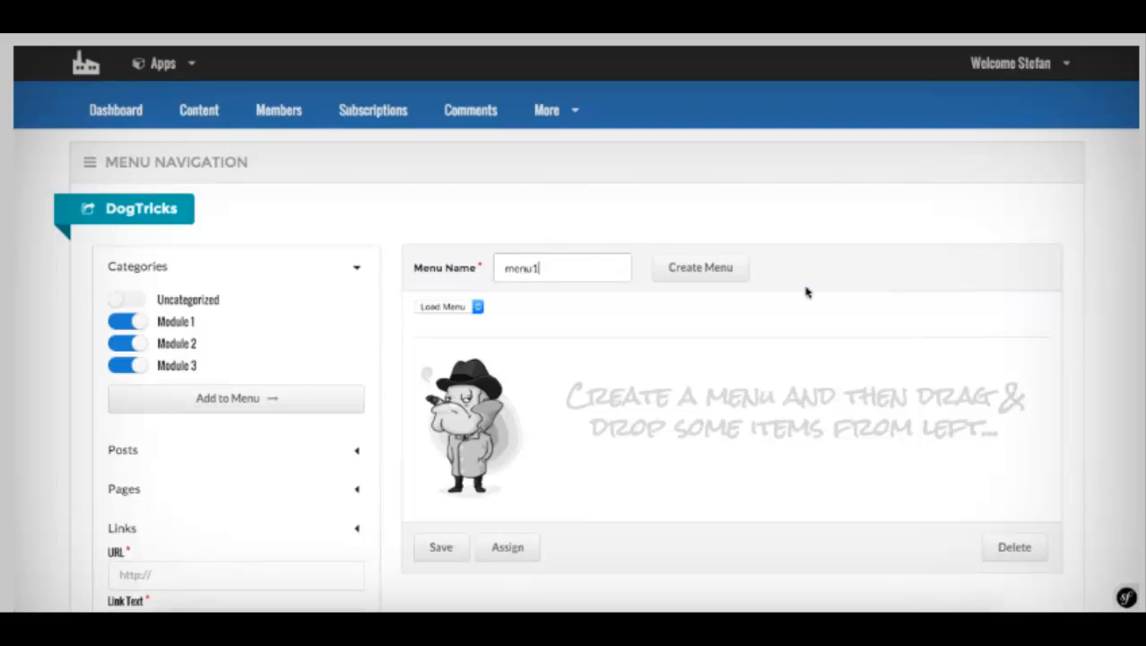
{"action": "left_click", "coordinate": [699, 268]}
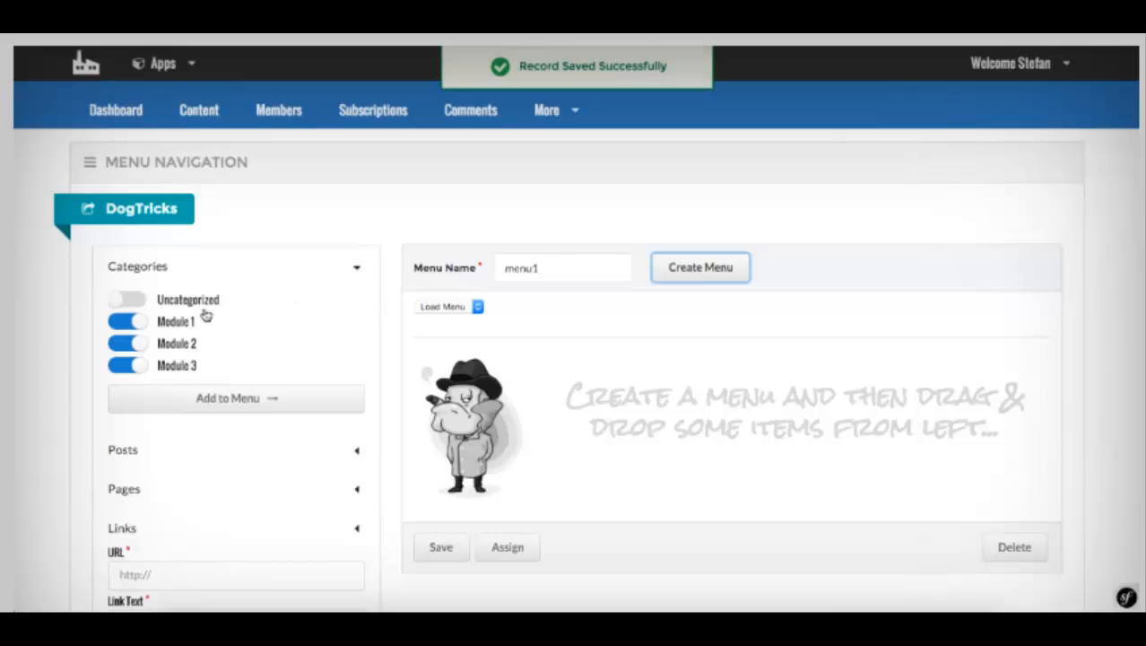
{"action": "left_click", "coordinate": [228, 401]}
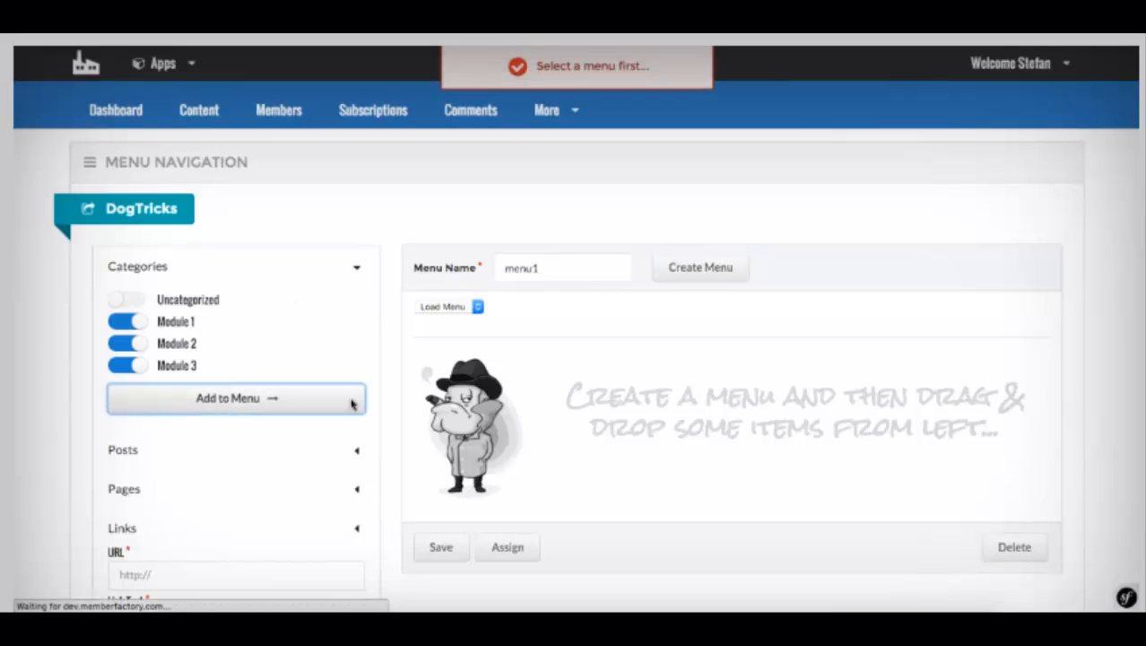
Step: Add the Module 1, Module 2 and Module 3 categories to menu1
{"action": "scroll", "coordinate": [212, 353], "scroll_direction": "down", "scroll_amount": 3}
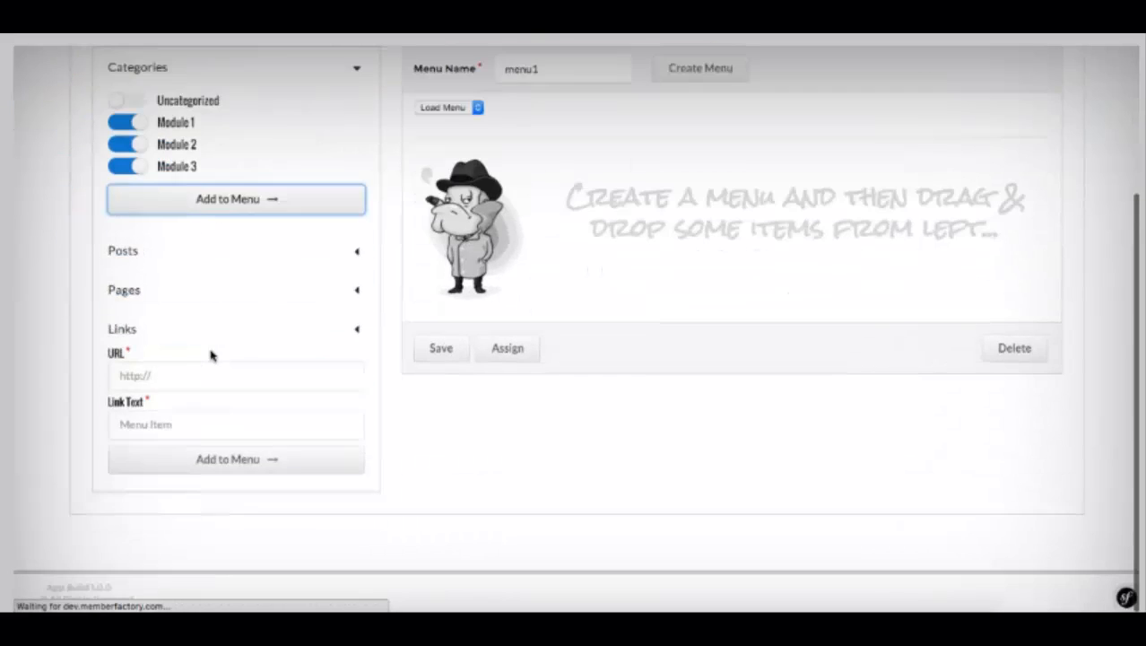
{"action": "scroll", "coordinate": [205, 366], "scroll_direction": "up", "scroll_amount": 2}
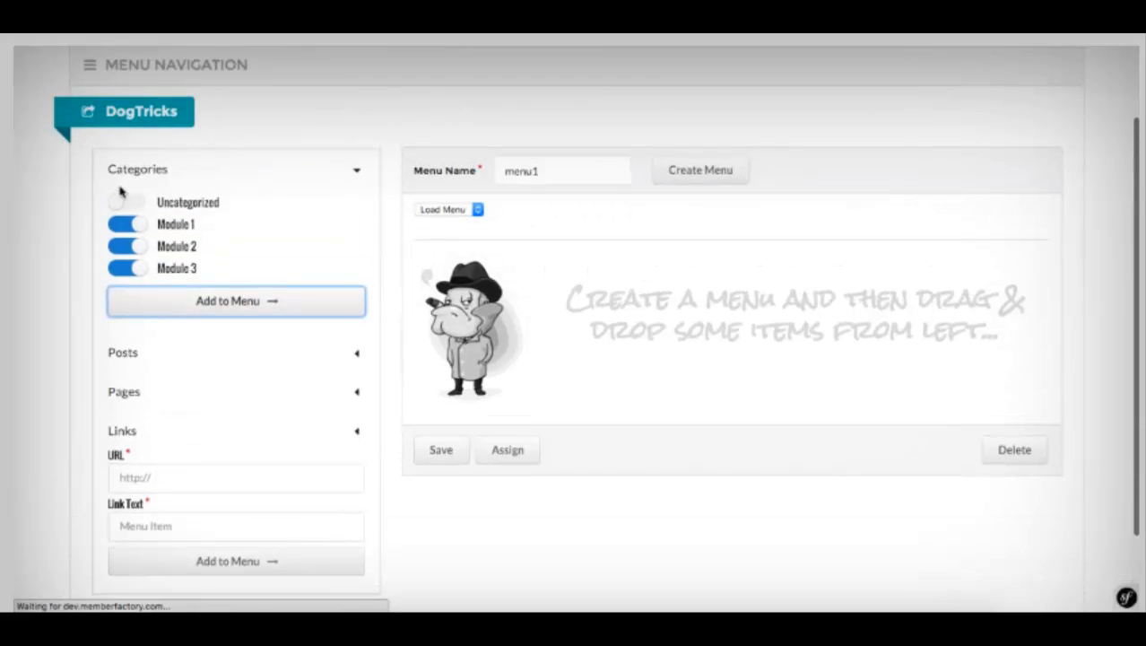
{"action": "scroll", "coordinate": [313, 172], "scroll_direction": "down", "scroll_amount": 1}
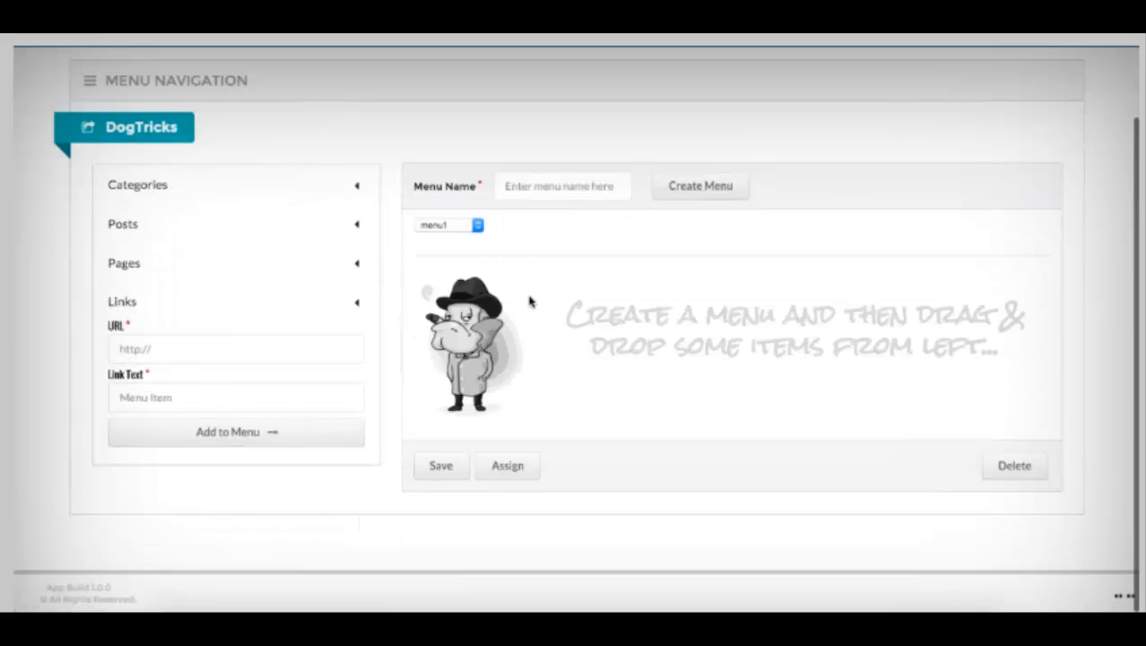
{"action": "left_click", "coordinate": [151, 189]}
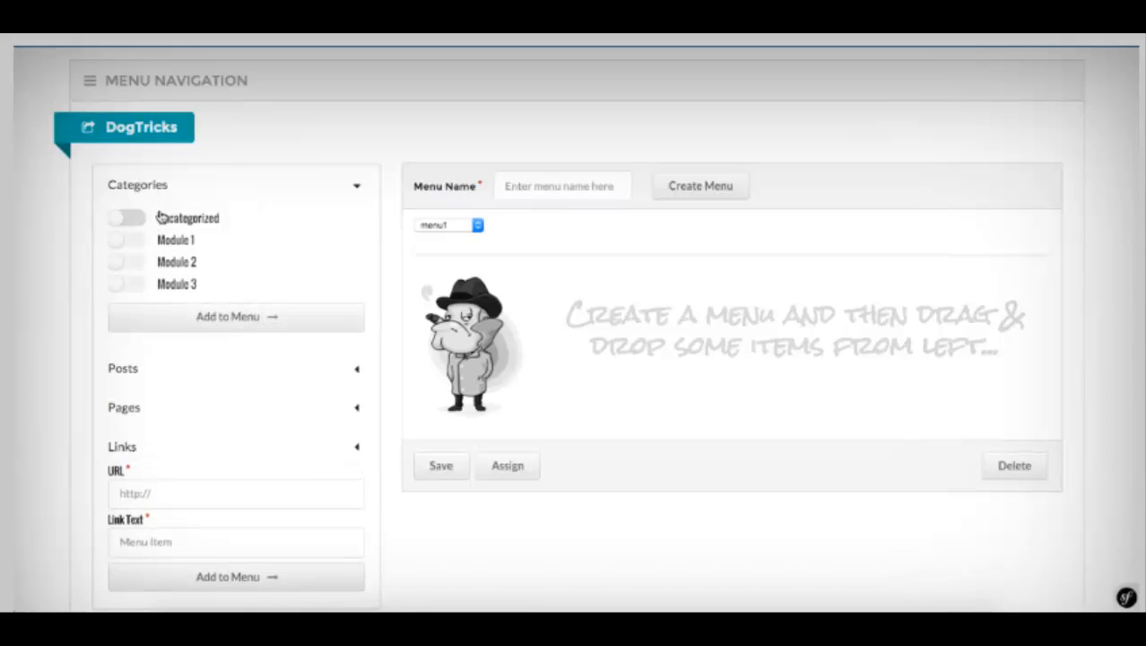
{"action": "left_click", "coordinate": [125, 239]}
{"action": "left_click", "coordinate": [122, 261]}
{"action": "left_click", "coordinate": [126, 283]}
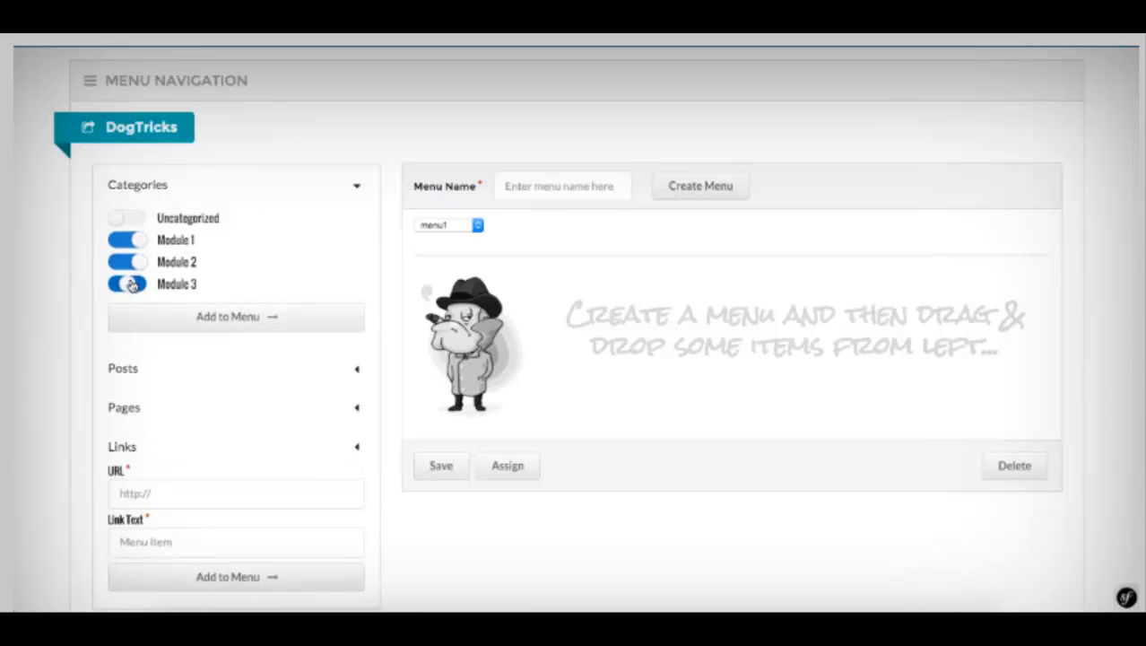
{"action": "left_click", "coordinate": [276, 317]}
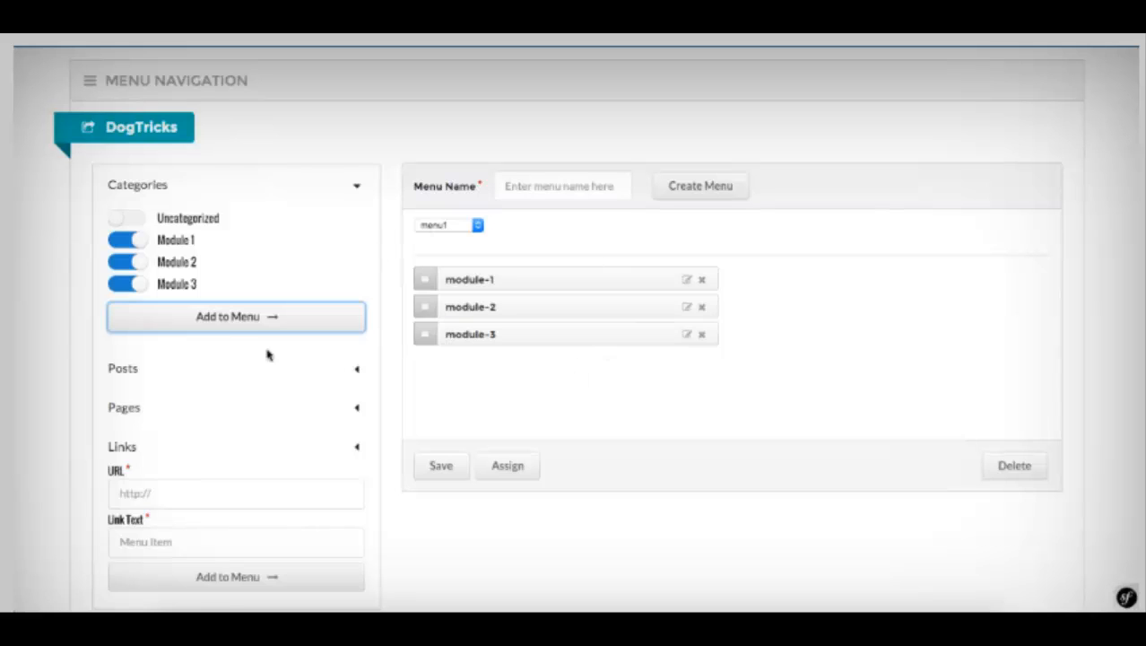
Step: Browse the Posts and Pages lists available as menu items
{"action": "left_click", "coordinate": [170, 380]}
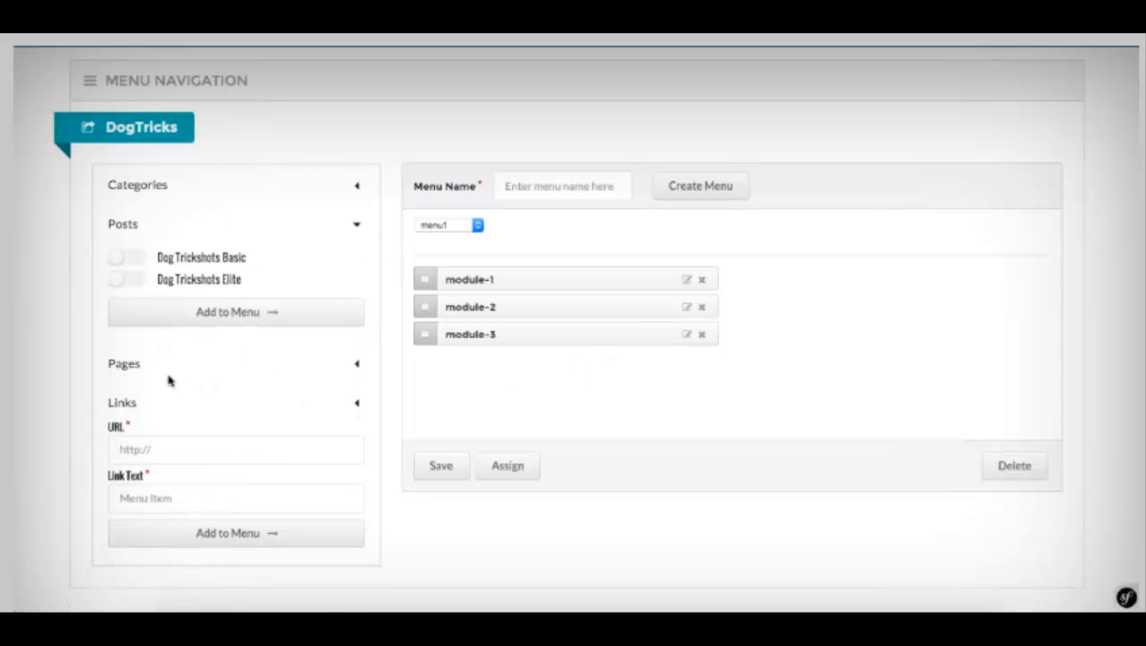
{"action": "left_click", "coordinate": [161, 364]}
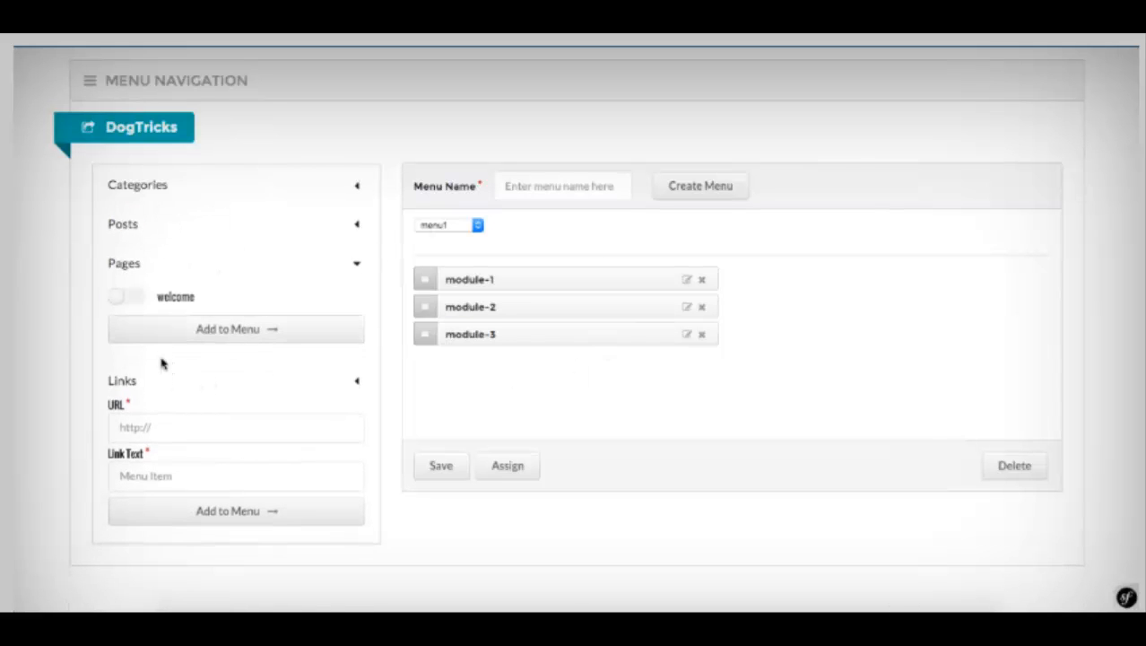
{"action": "left_click", "coordinate": [135, 267]}
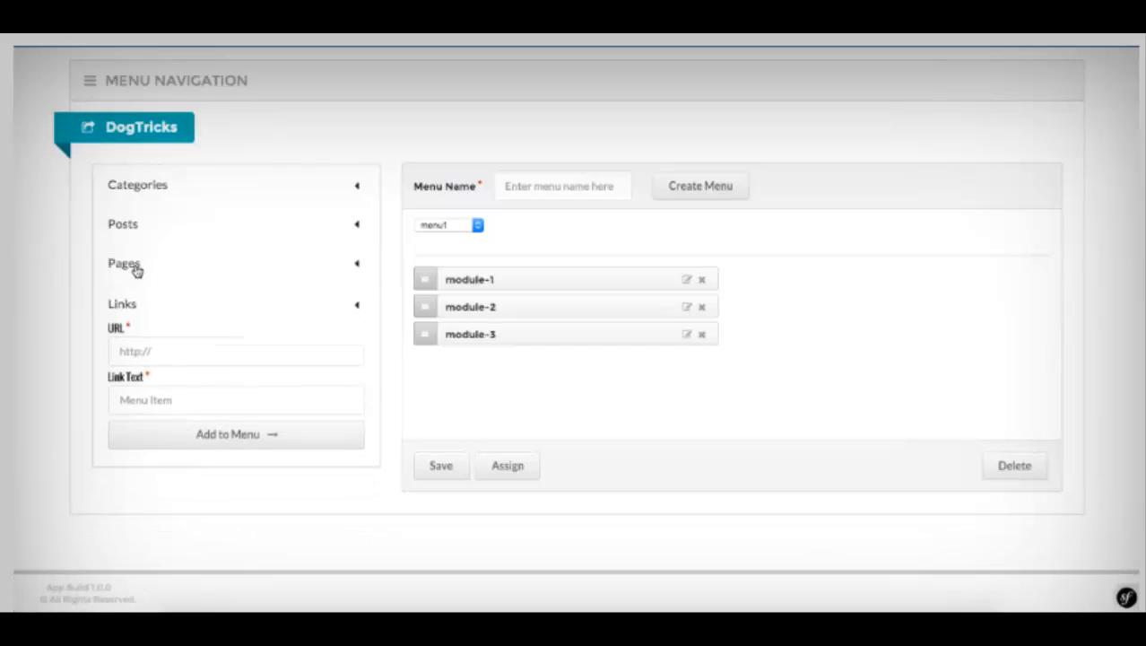
{"action": "left_click", "coordinate": [130, 223]}
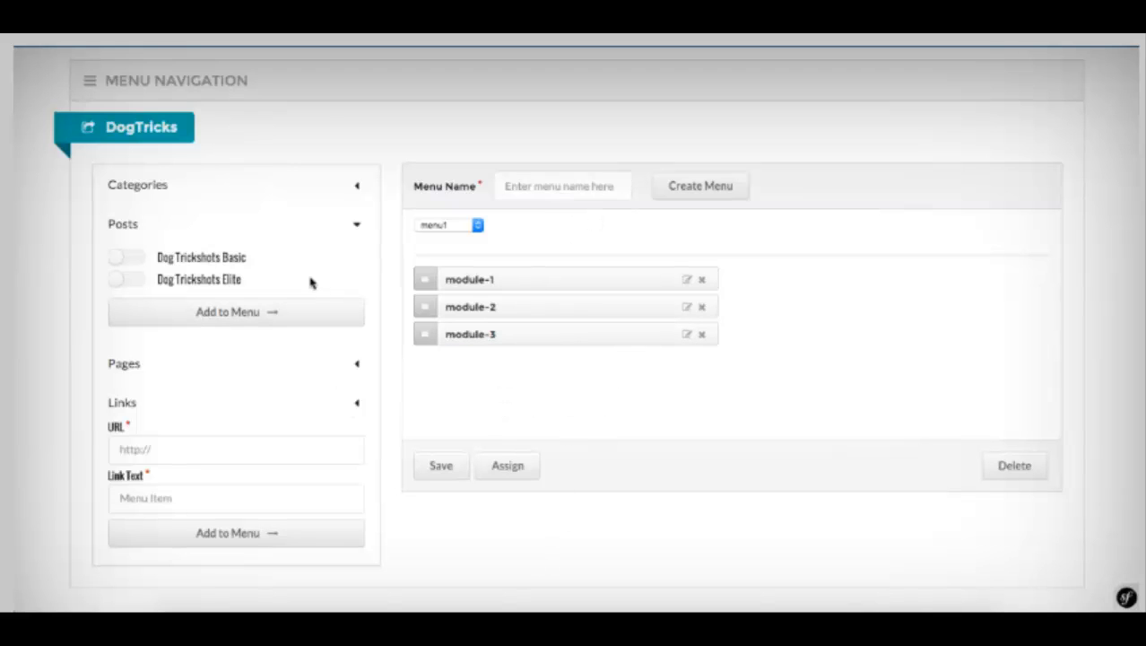
{"action": "scroll", "coordinate": [596, 353], "scroll_direction": "up", "scroll_amount": 3}
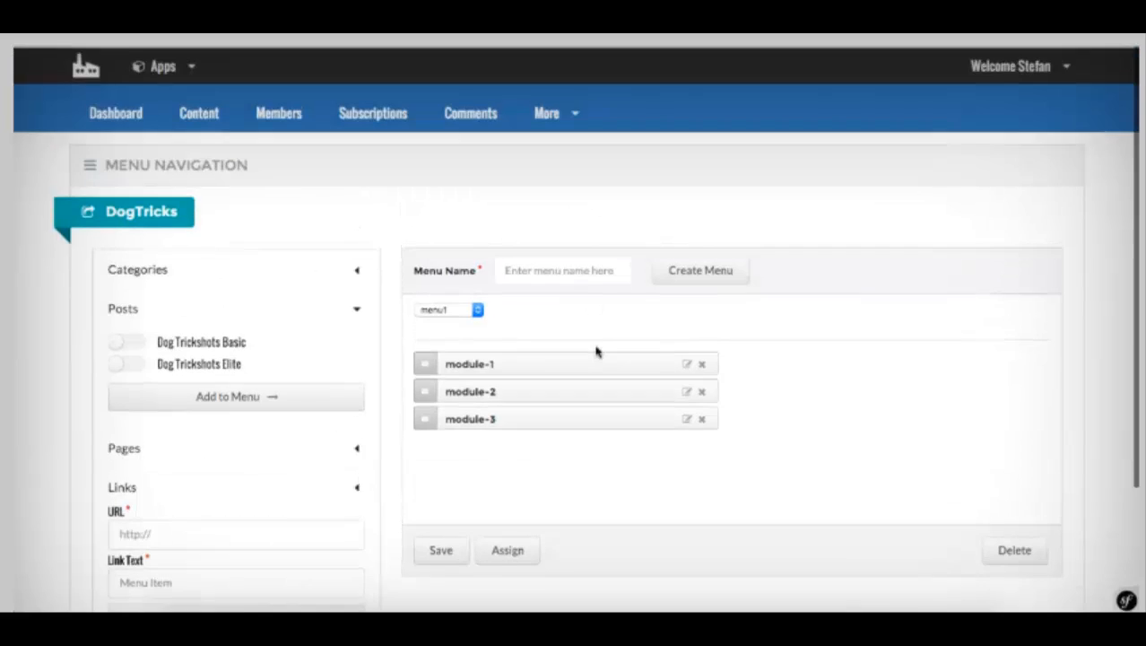
{"action": "left_click", "coordinate": [546, 109]}
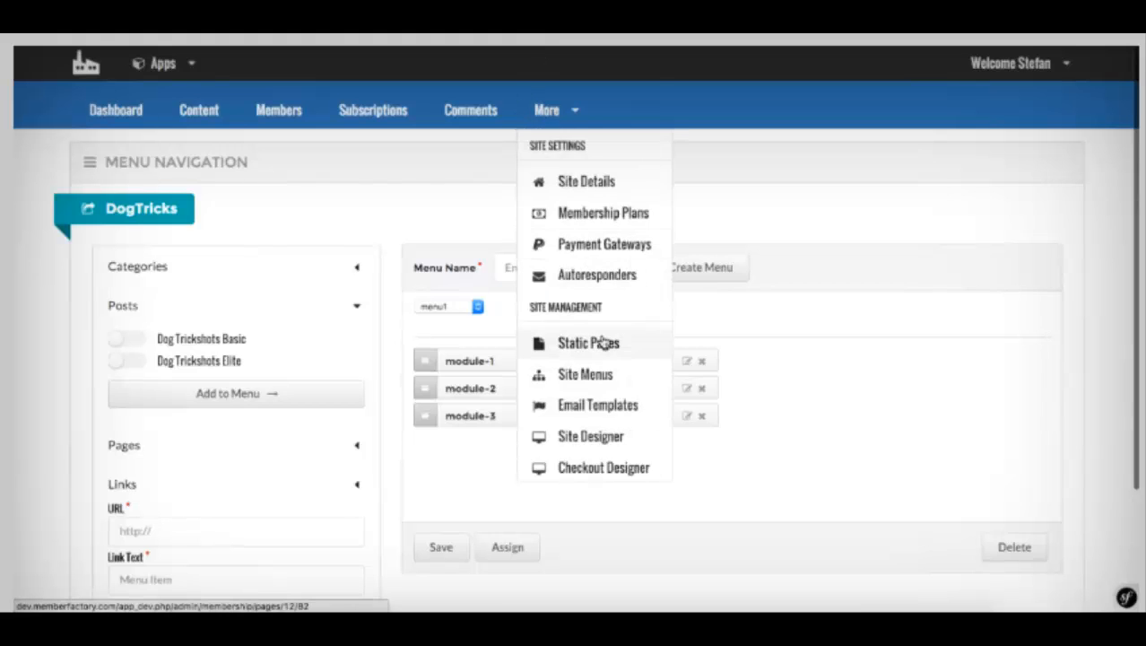
{"action": "scroll", "coordinate": [596, 336], "scroll_direction": "down", "scroll_amount": 1}
{"action": "scroll", "coordinate": [599, 341], "scroll_direction": "down", "scroll_amount": 1}
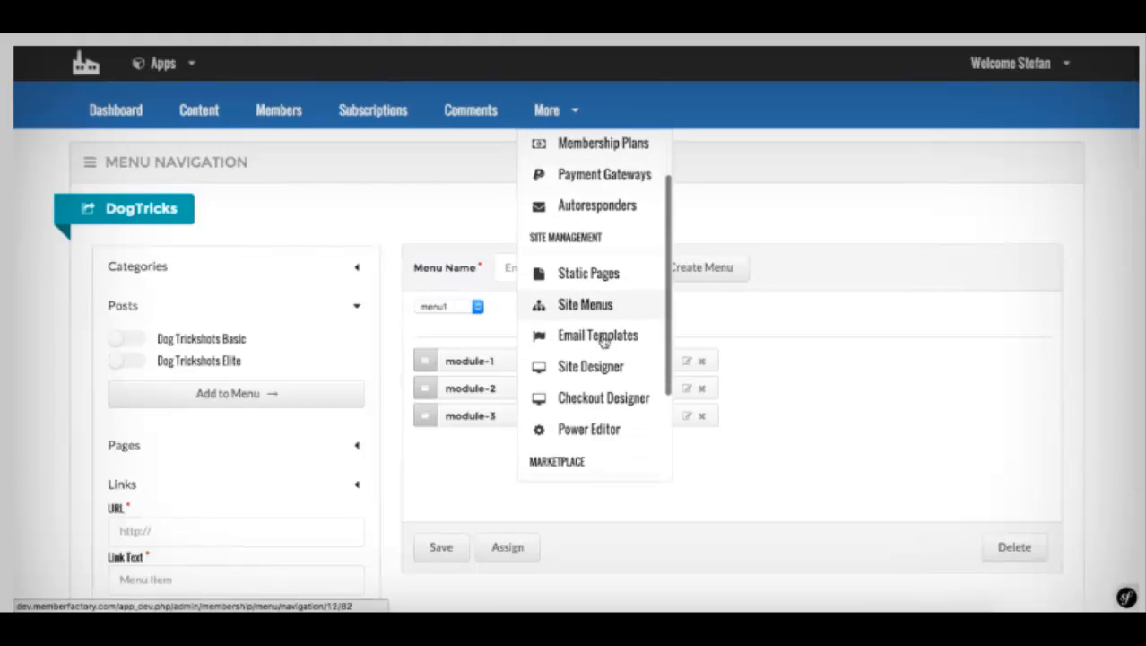
Step: Open the DogTricks Email Templates page with the Customer Receipt template enabled
{"action": "left_click", "coordinate": [592, 337]}
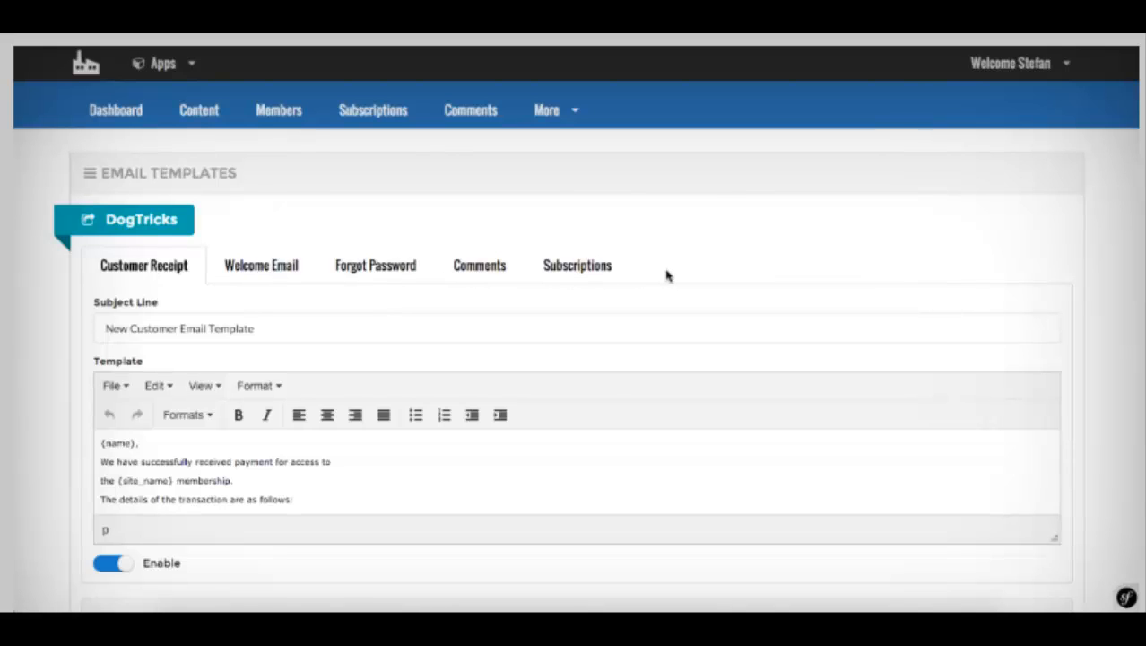
{"action": "left_click", "coordinate": [547, 110]}
{"action": "scroll", "coordinate": [601, 300], "scroll_direction": "down", "scroll_amount": 1}
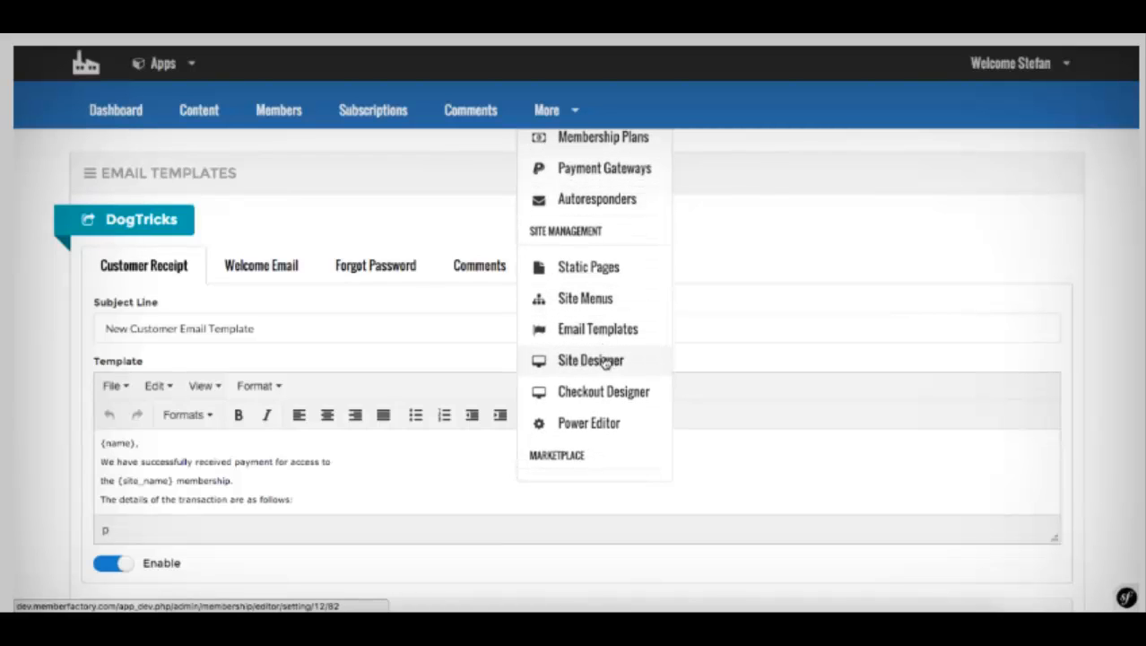
{"action": "scroll", "coordinate": [605, 361], "scroll_direction": "down", "scroll_amount": 1}
{"action": "scroll", "coordinate": [605, 360], "scroll_direction": "down", "scroll_amount": 1}
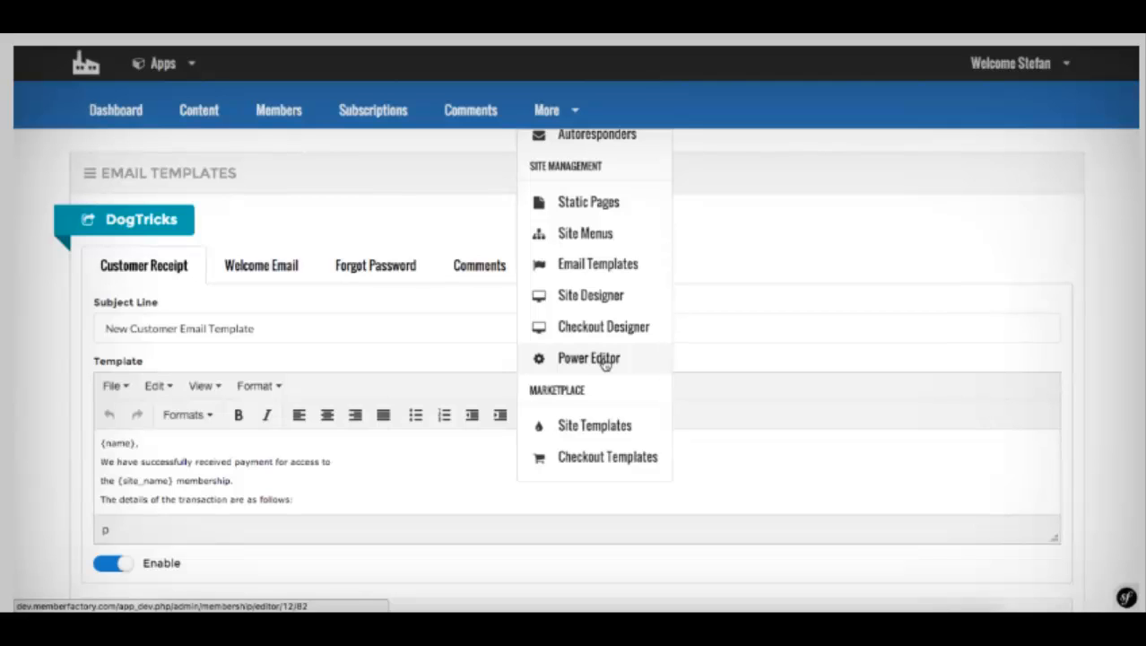
{"action": "scroll", "coordinate": [605, 361], "scroll_direction": "down", "scroll_amount": 1}
{"action": "scroll", "coordinate": [605, 361], "scroll_direction": "up", "scroll_amount": 2}
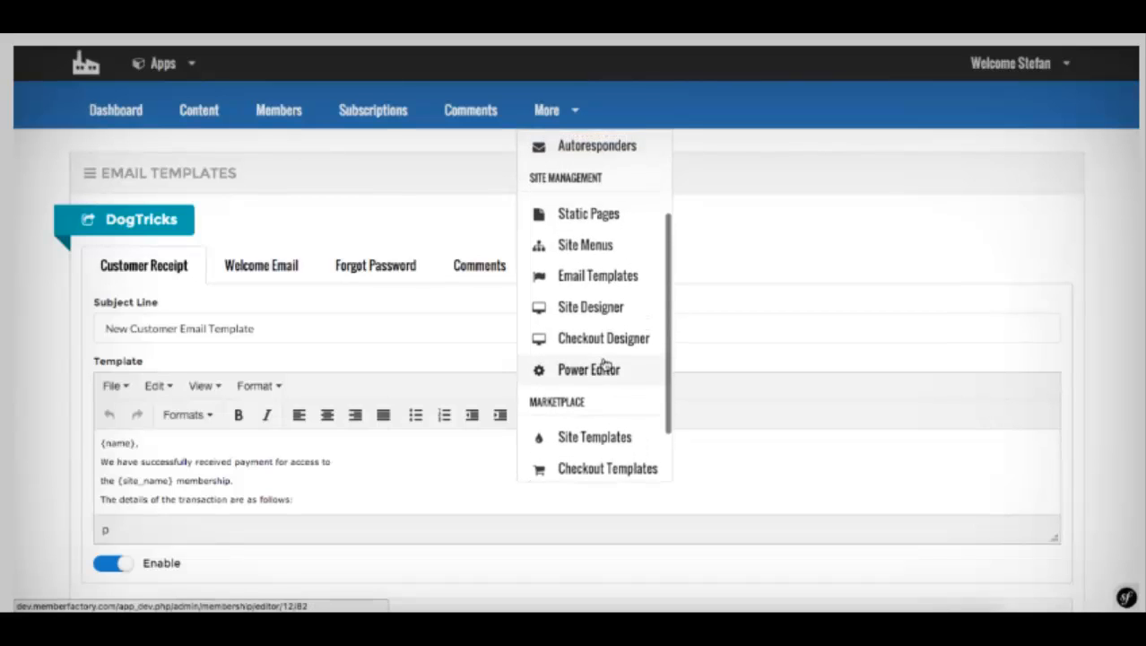
{"action": "scroll", "coordinate": [605, 364], "scroll_direction": "up", "scroll_amount": 2}
{"action": "scroll", "coordinate": [605, 363], "scroll_direction": "down", "scroll_amount": 2}
{"action": "scroll", "coordinate": [606, 363], "scroll_direction": "down", "scroll_amount": 4}
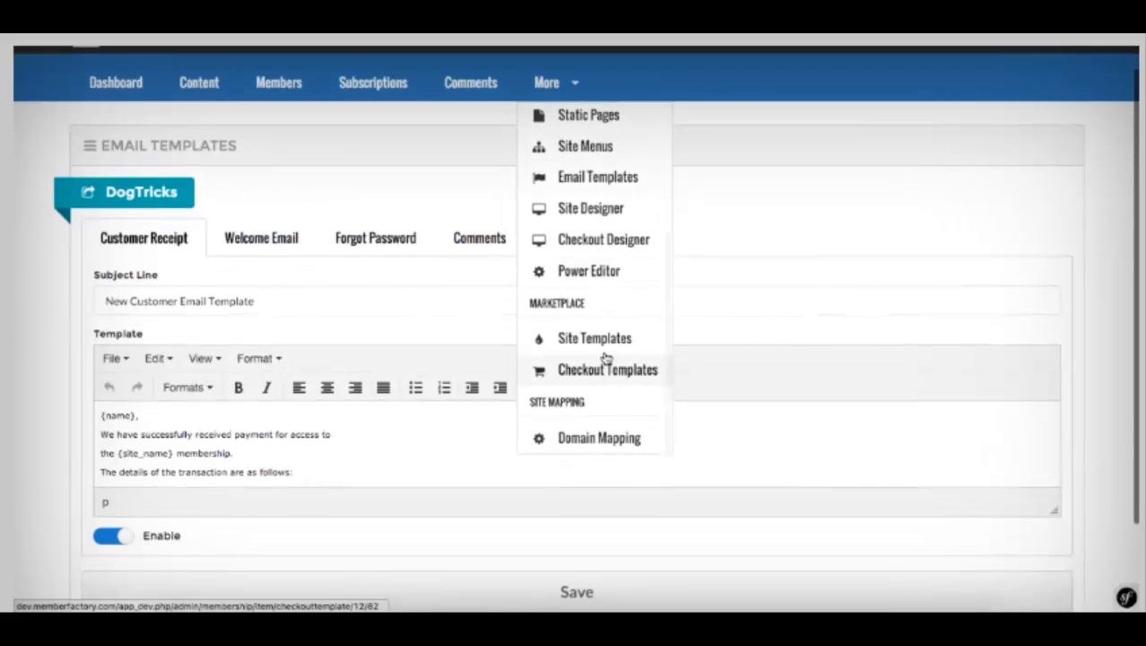
Step: Open Domain Mapping and click the Enter Domain field, leaving it empty
{"action": "left_click", "coordinate": [606, 436]}
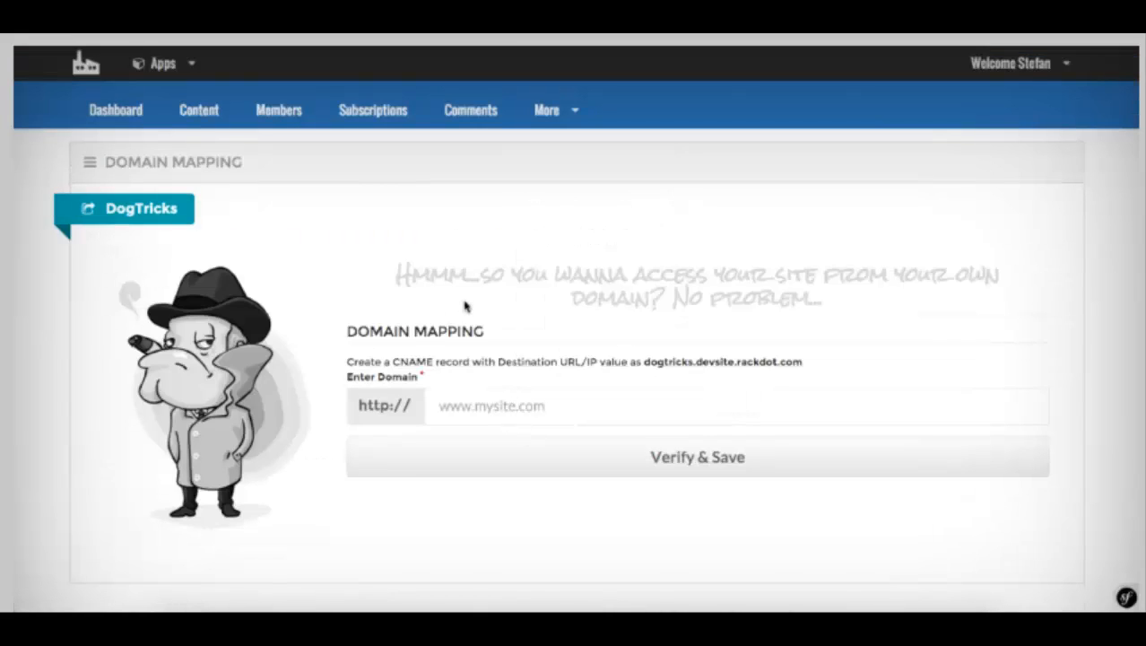
{"action": "left_click", "coordinate": [465, 405]}
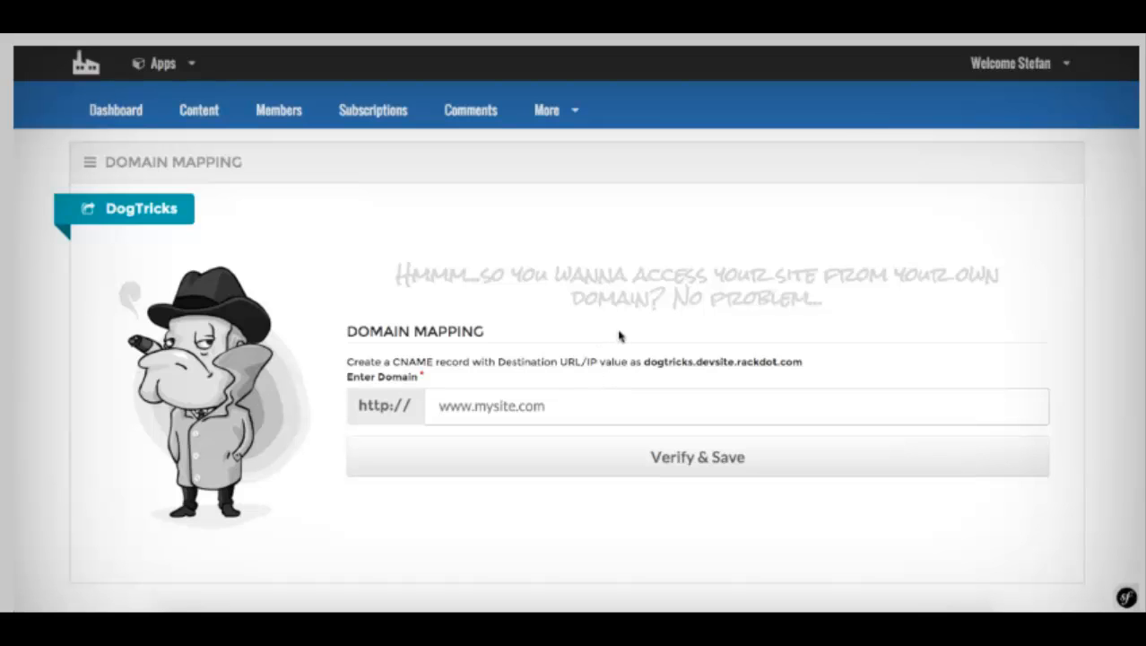
{"action": "left_click", "coordinate": [567, 126]}
{"action": "scroll", "coordinate": [579, 206], "scroll_direction": "down", "scroll_amount": 1}
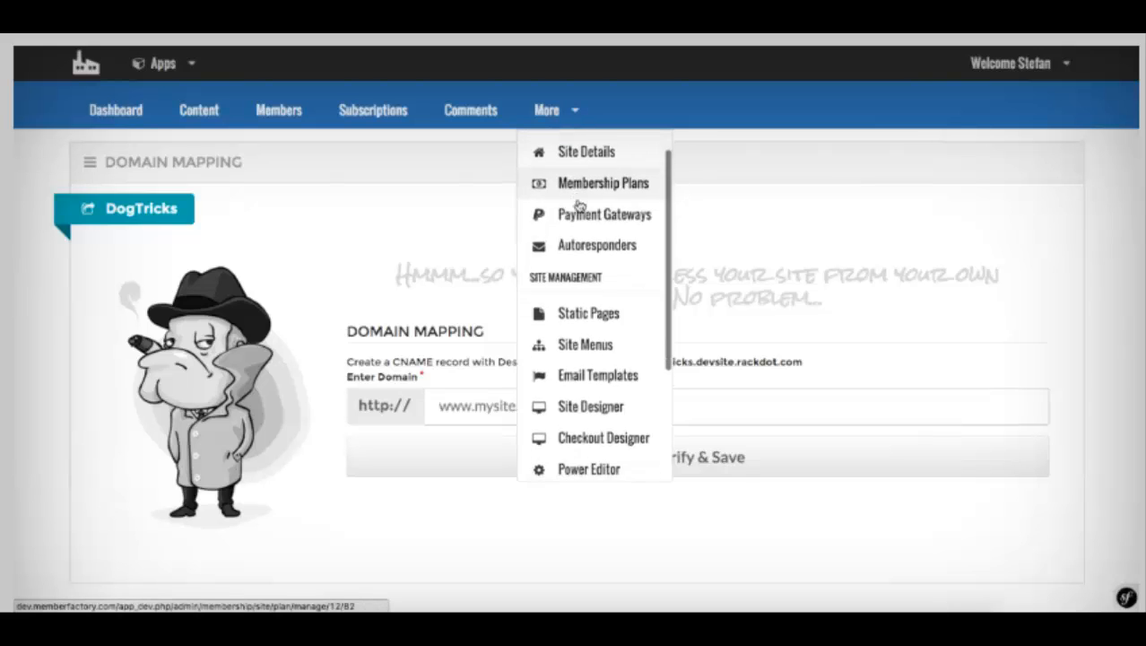
{"action": "scroll", "coordinate": [579, 207], "scroll_direction": "down", "scroll_amount": 4}
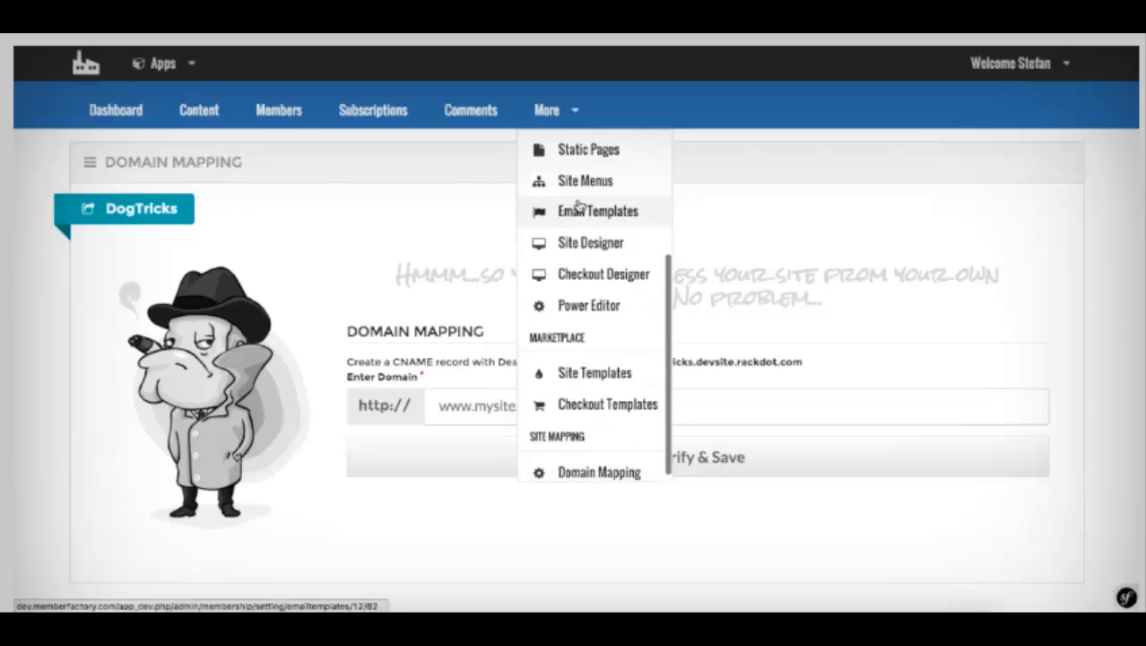
{"action": "scroll", "coordinate": [579, 206], "scroll_direction": "down", "scroll_amount": 2}
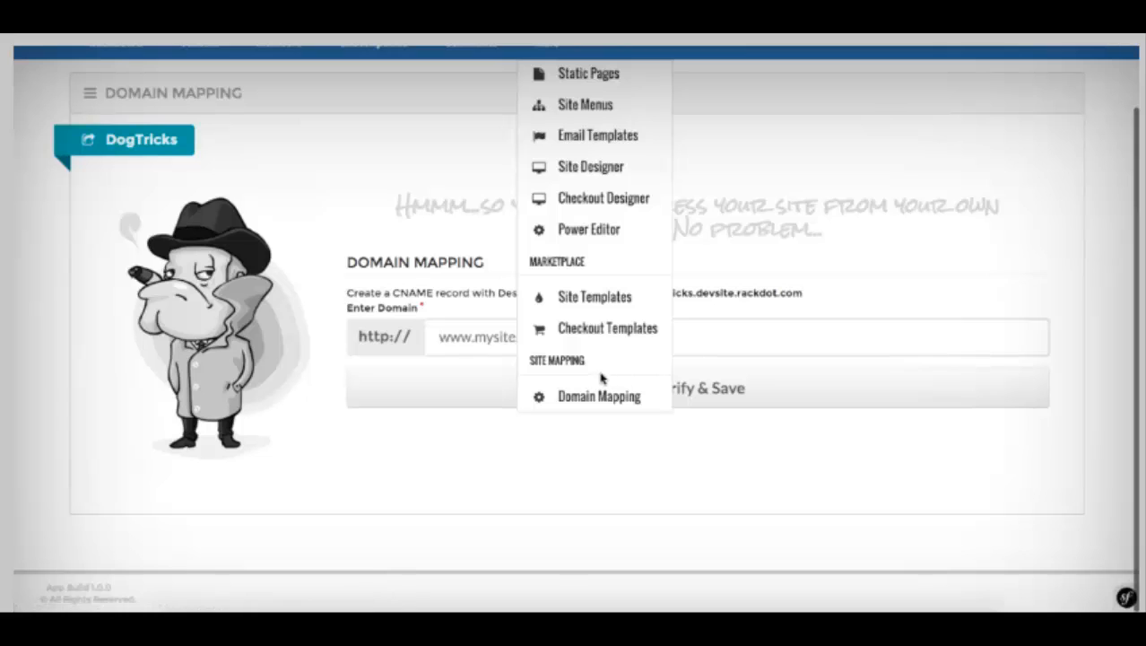
Step: Open the Site Template Marketplace and scroll its 12 templates down to vintage
{"action": "left_click", "coordinate": [578, 305]}
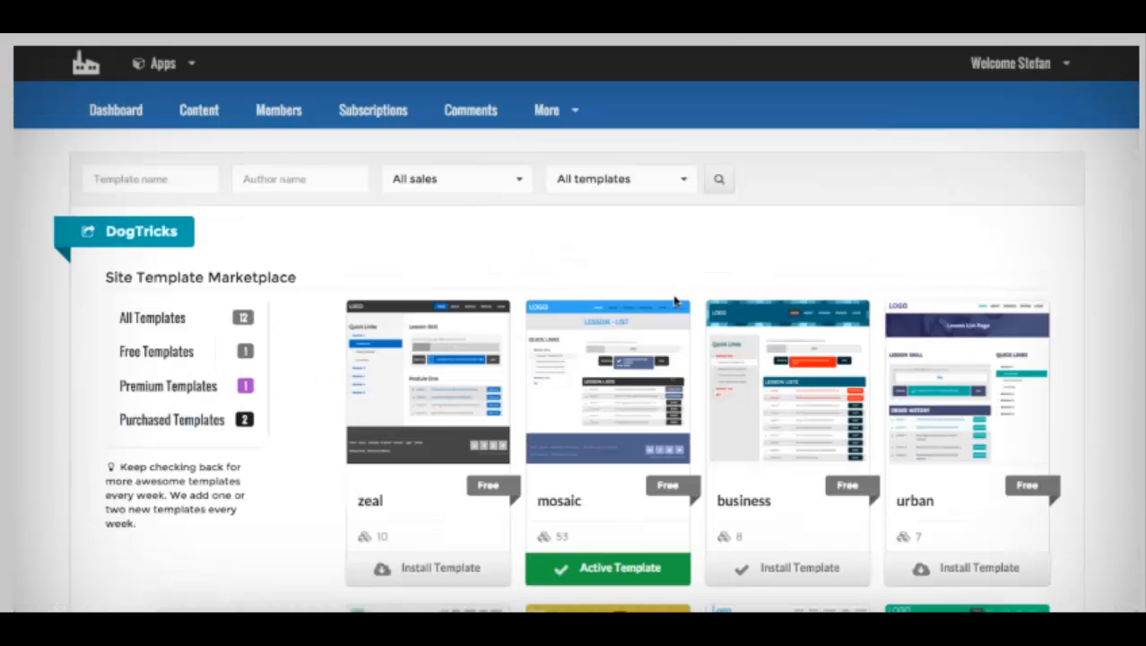
{"action": "scroll", "coordinate": [505, 227], "scroll_direction": "down", "scroll_amount": 3}
{"action": "scroll", "coordinate": [505, 227], "scroll_direction": "up", "scroll_amount": 3}
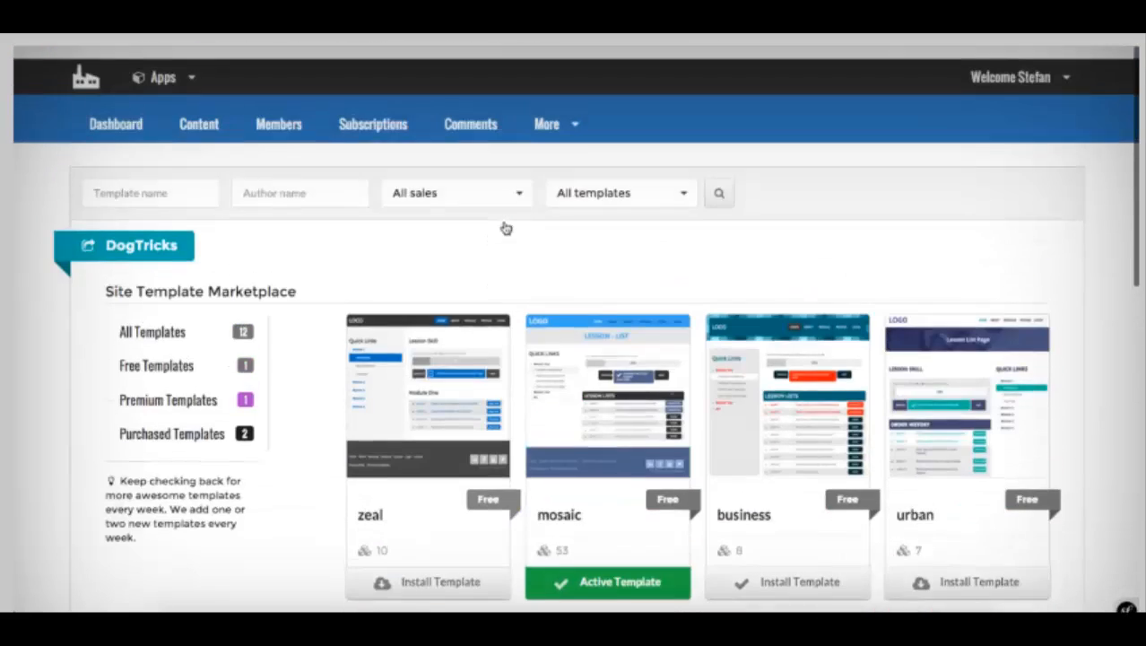
{"action": "scroll", "coordinate": [506, 227], "scroll_direction": "down", "scroll_amount": 1}
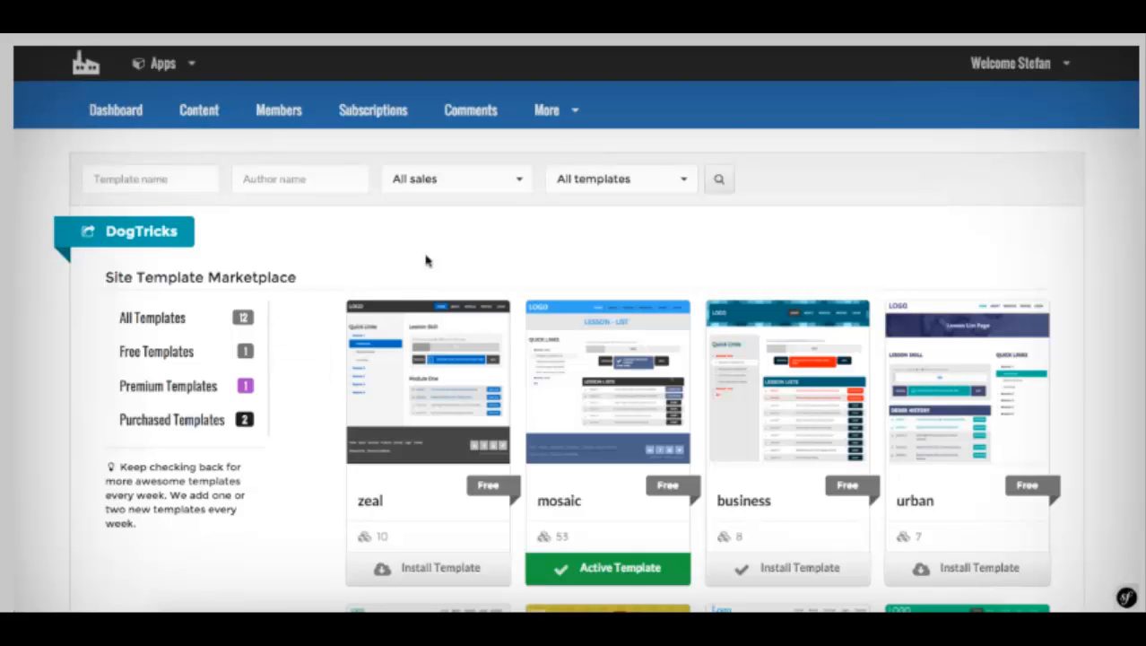
{"action": "scroll", "coordinate": [450, 253], "scroll_direction": "down", "scroll_amount": 2}
{"action": "scroll", "coordinate": [450, 254], "scroll_direction": "down", "scroll_amount": 1}
{"action": "scroll", "coordinate": [451, 254], "scroll_direction": "up", "scroll_amount": 3}
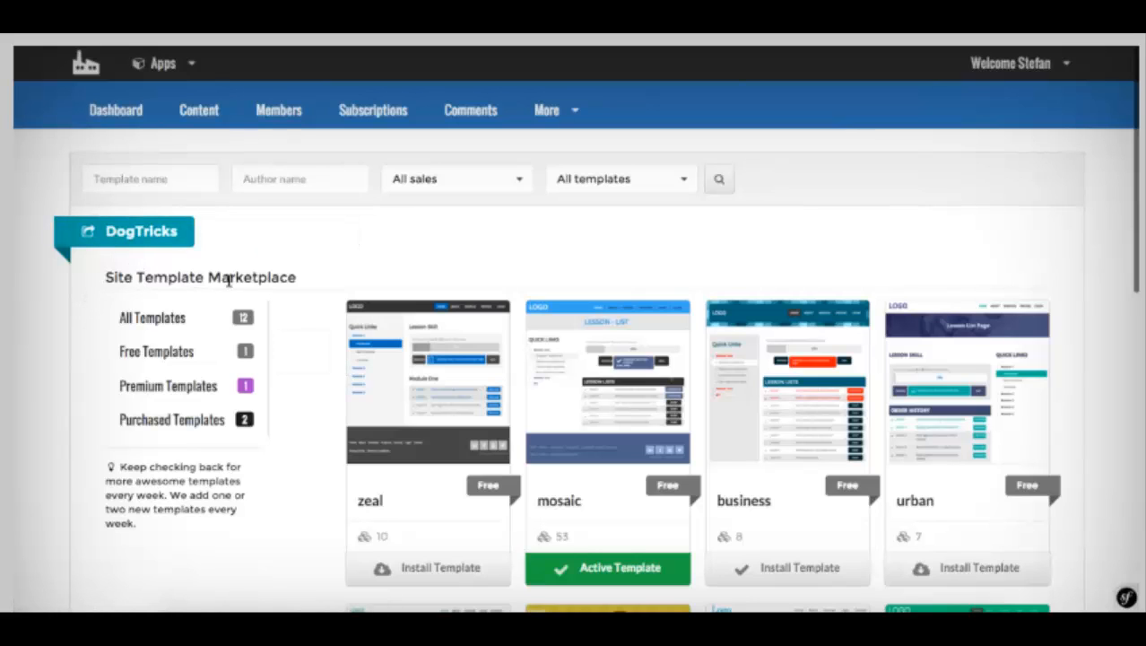
{"action": "scroll", "coordinate": [344, 259], "scroll_direction": "down", "scroll_amount": 1}
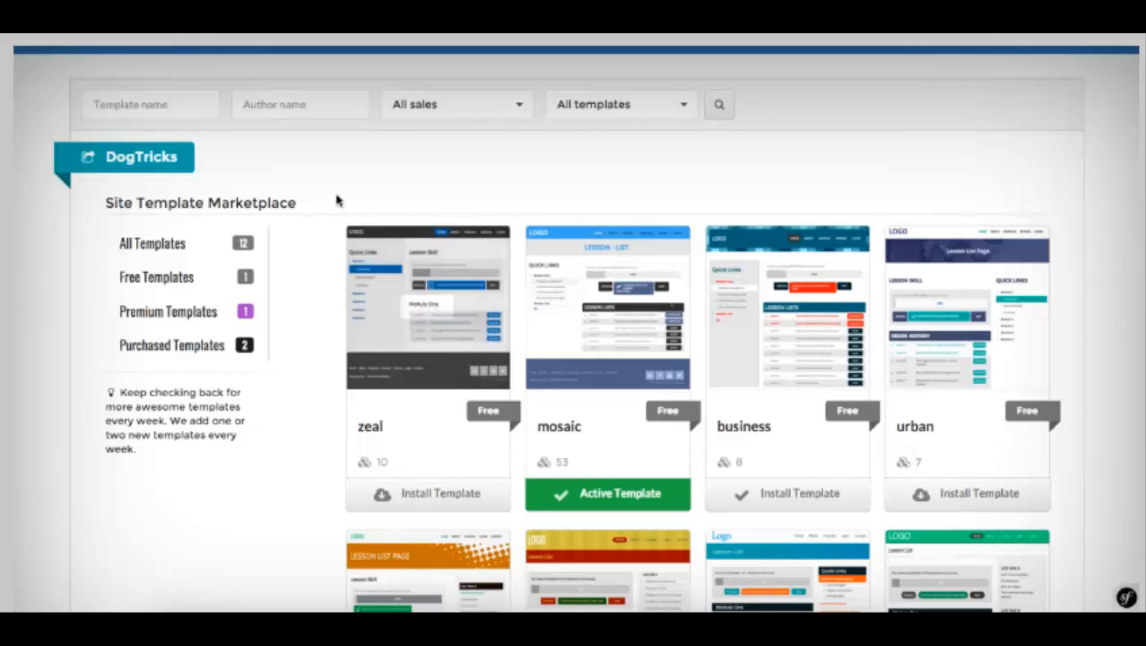
{"action": "scroll", "coordinate": [416, 174], "scroll_direction": "down", "scroll_amount": 1}
{"action": "scroll", "coordinate": [415, 175], "scroll_direction": "down", "scroll_amount": 2}
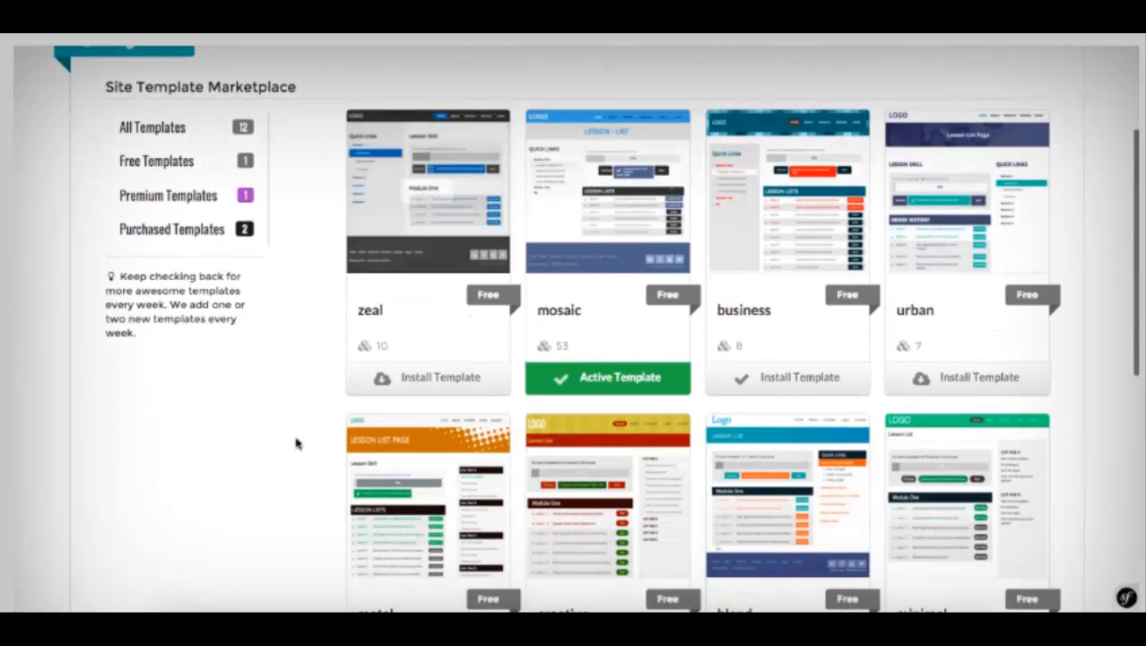
{"action": "scroll", "coordinate": [294, 440], "scroll_direction": "up", "scroll_amount": 4}
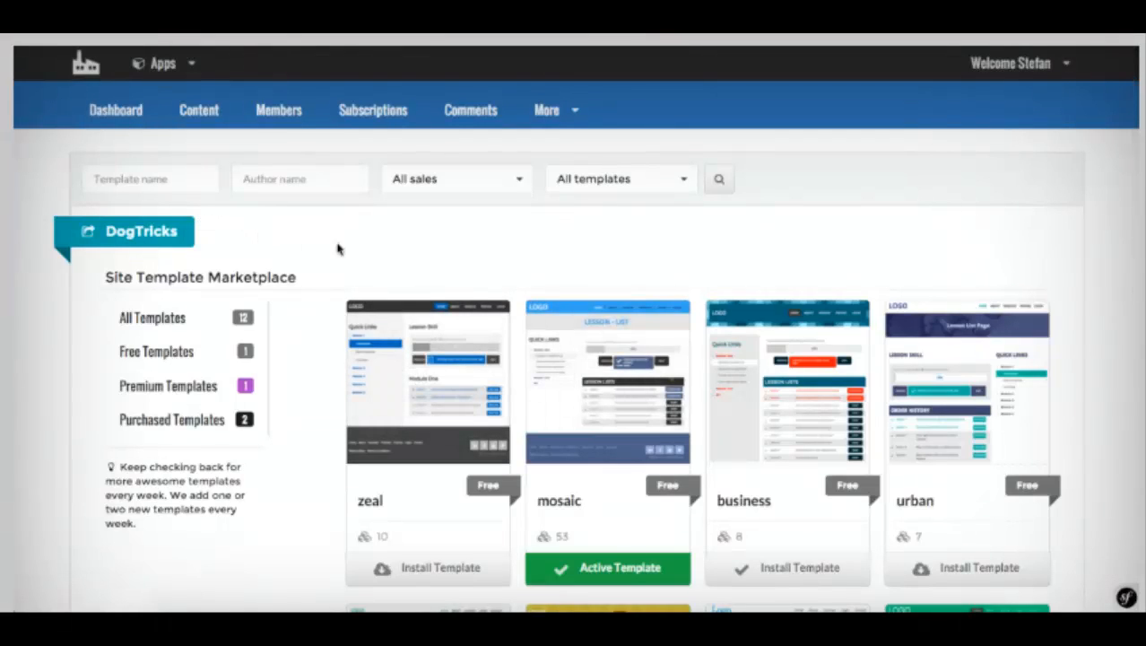
{"action": "scroll", "coordinate": [431, 314], "scroll_direction": "down", "scroll_amount": 8}
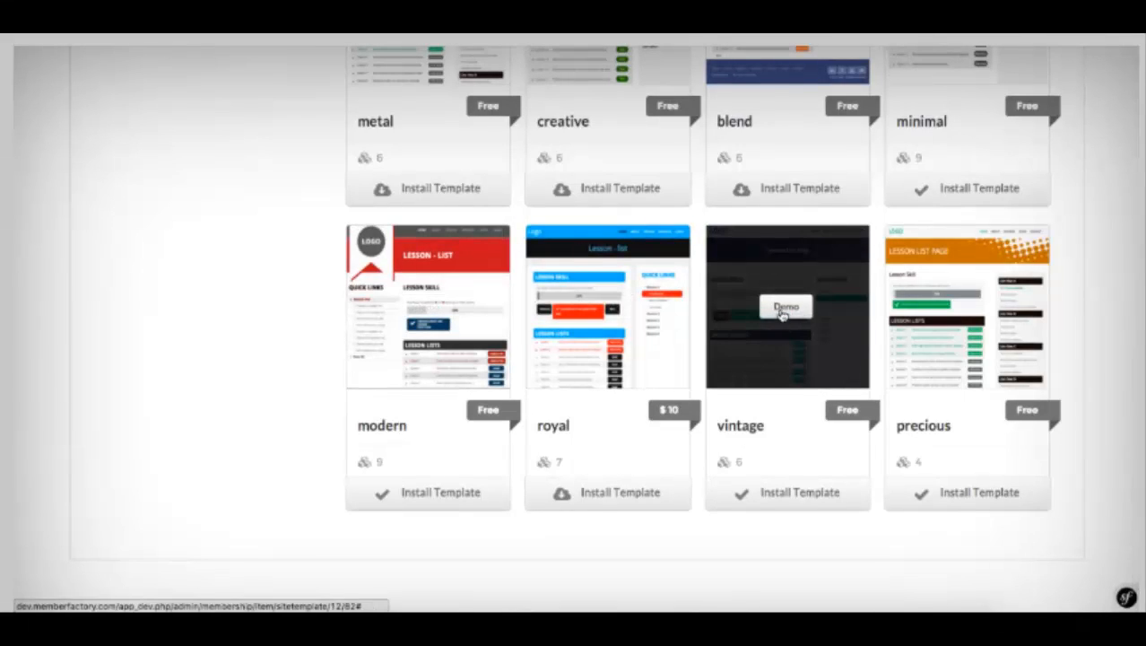
Step: Install the vintage template and confirm the theme activation
{"action": "left_click", "coordinate": [789, 500]}
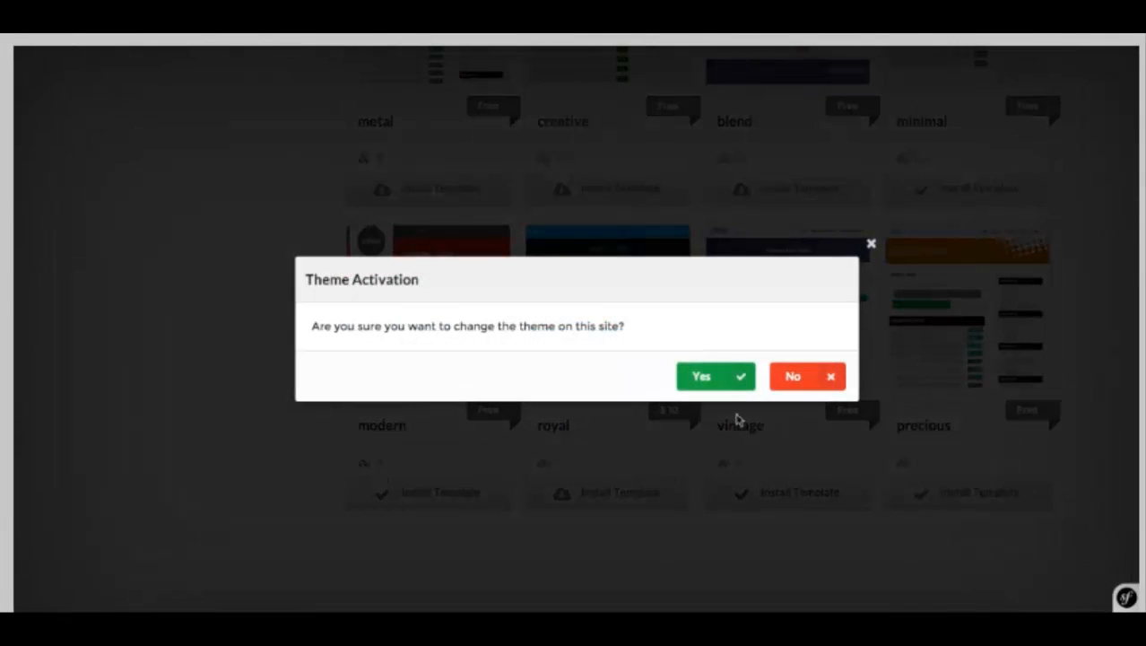
{"action": "left_click", "coordinate": [705, 378]}
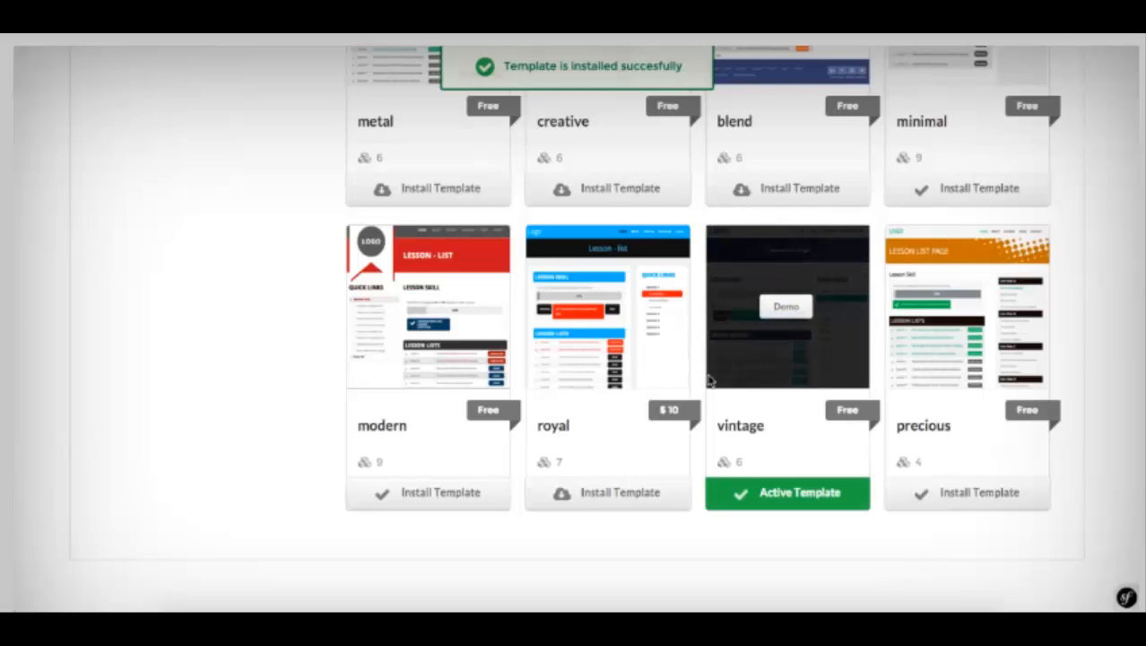
{"action": "scroll", "coordinate": [709, 381], "scroll_direction": "up", "scroll_amount": 3}
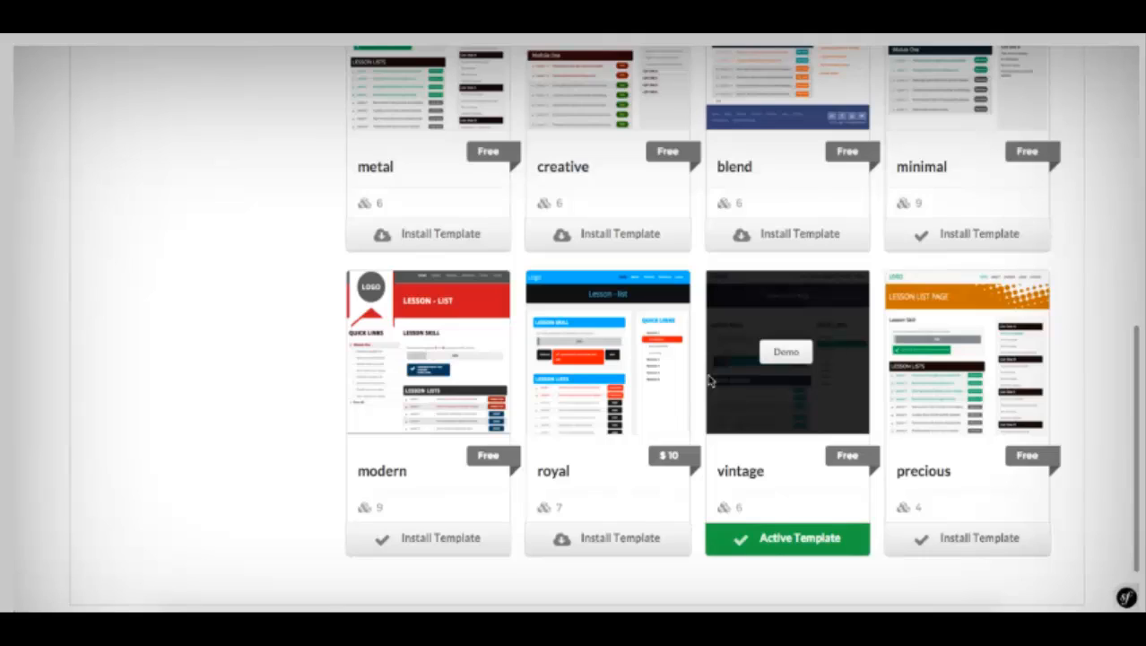
{"action": "scroll", "coordinate": [708, 381], "scroll_direction": "up", "scroll_amount": 10}
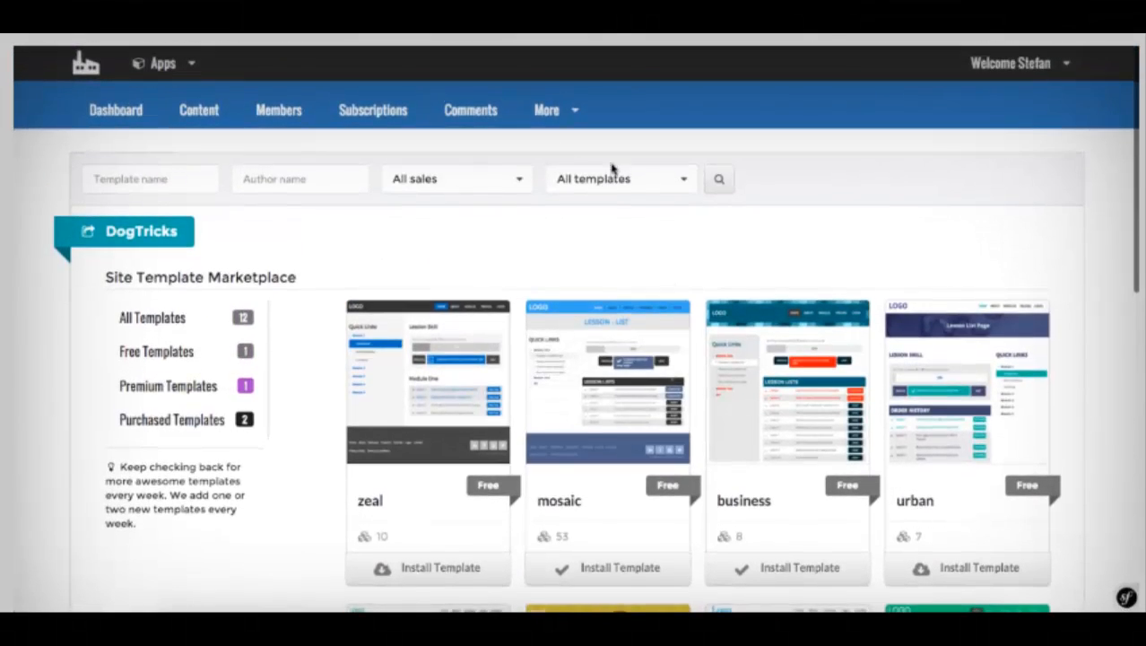
{"action": "left_click", "coordinate": [539, 113]}
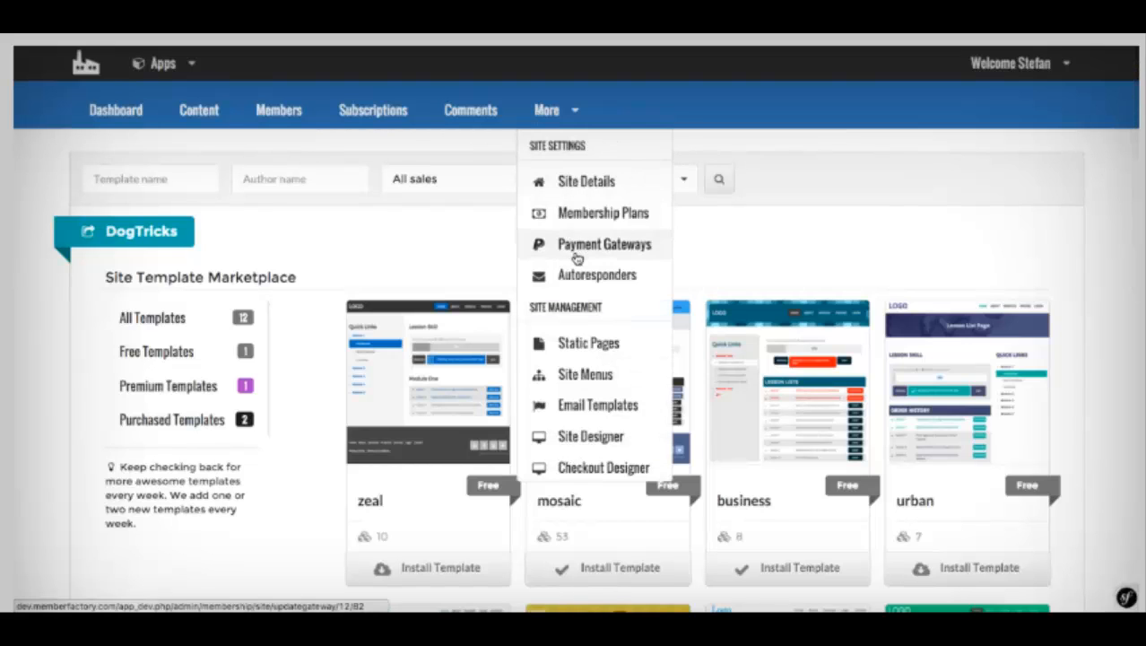
{"action": "scroll", "coordinate": [576, 258], "scroll_direction": "down", "scroll_amount": 1}
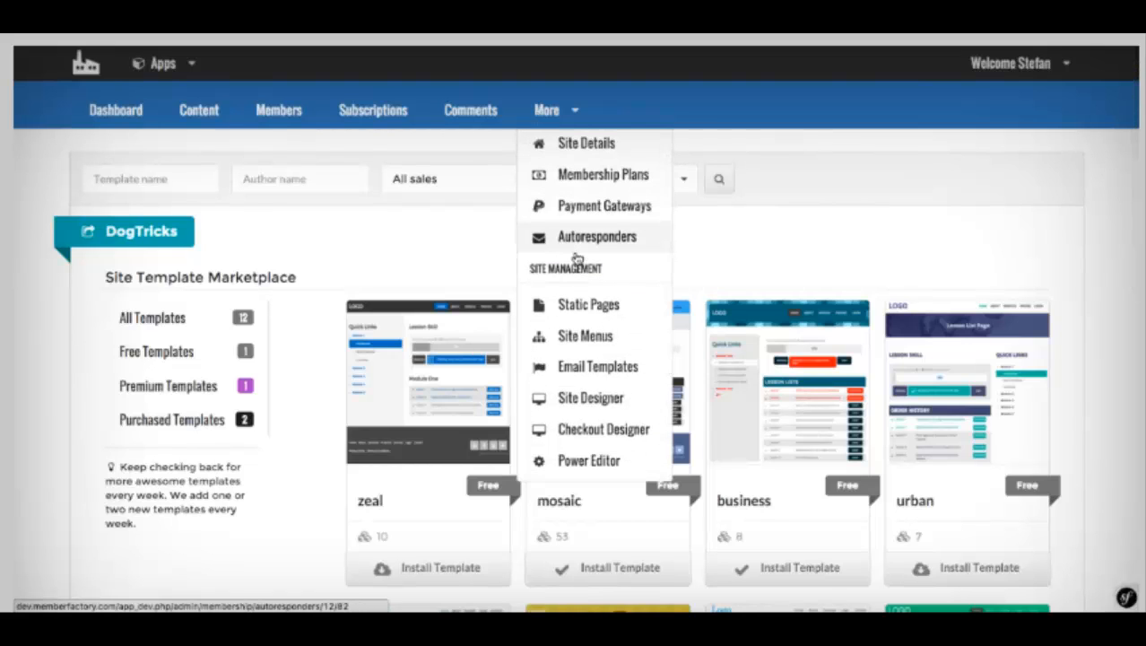
{"action": "scroll", "coordinate": [576, 258], "scroll_direction": "down", "scroll_amount": 4}
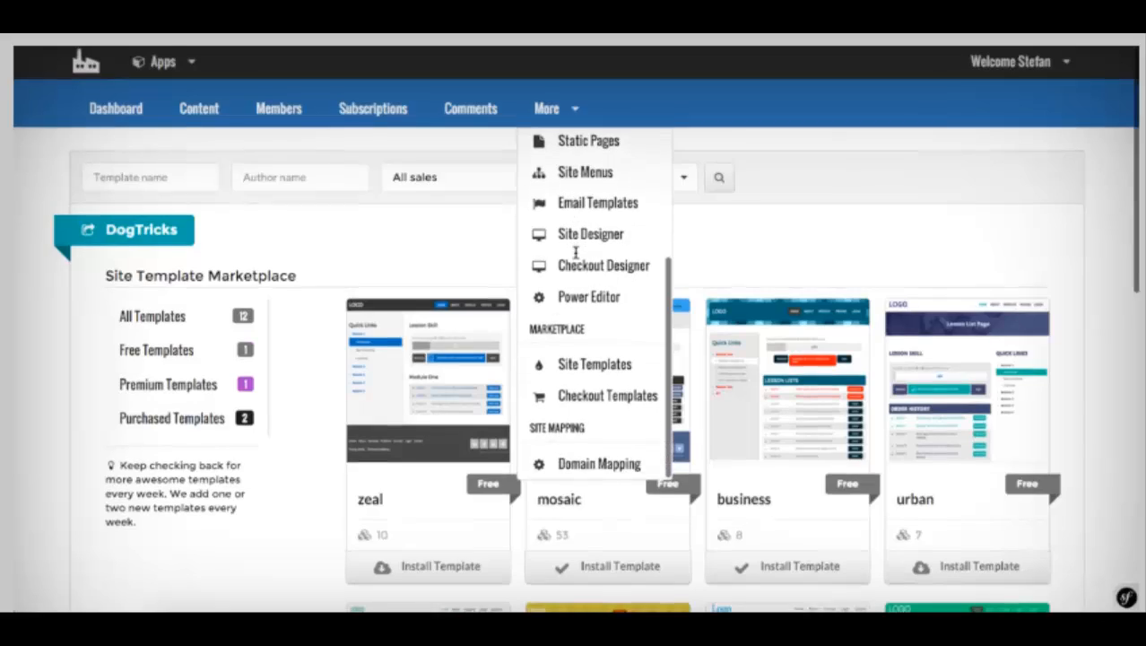
{"action": "scroll", "coordinate": [576, 255], "scroll_direction": "down", "scroll_amount": 3}
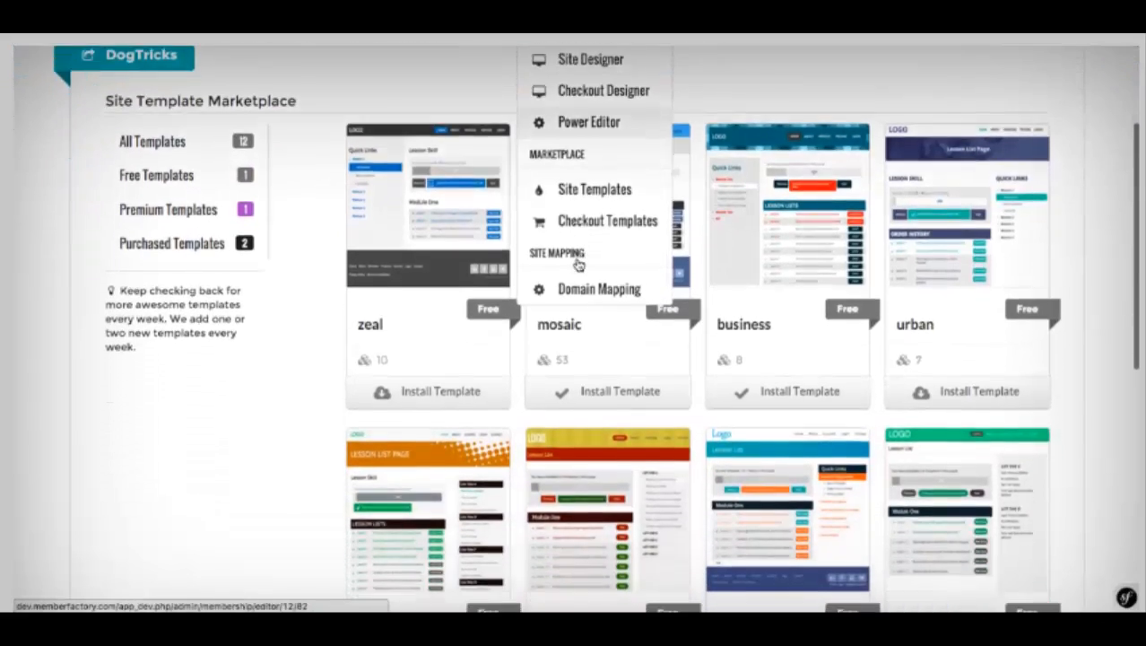
Step: Open the Checkout Template Marketplace and scroll through it
{"action": "scroll", "coordinate": [576, 262], "scroll_direction": "down", "scroll_amount": 2}
{"action": "scroll", "coordinate": [567, 207], "scroll_direction": "up", "scroll_amount": 4}
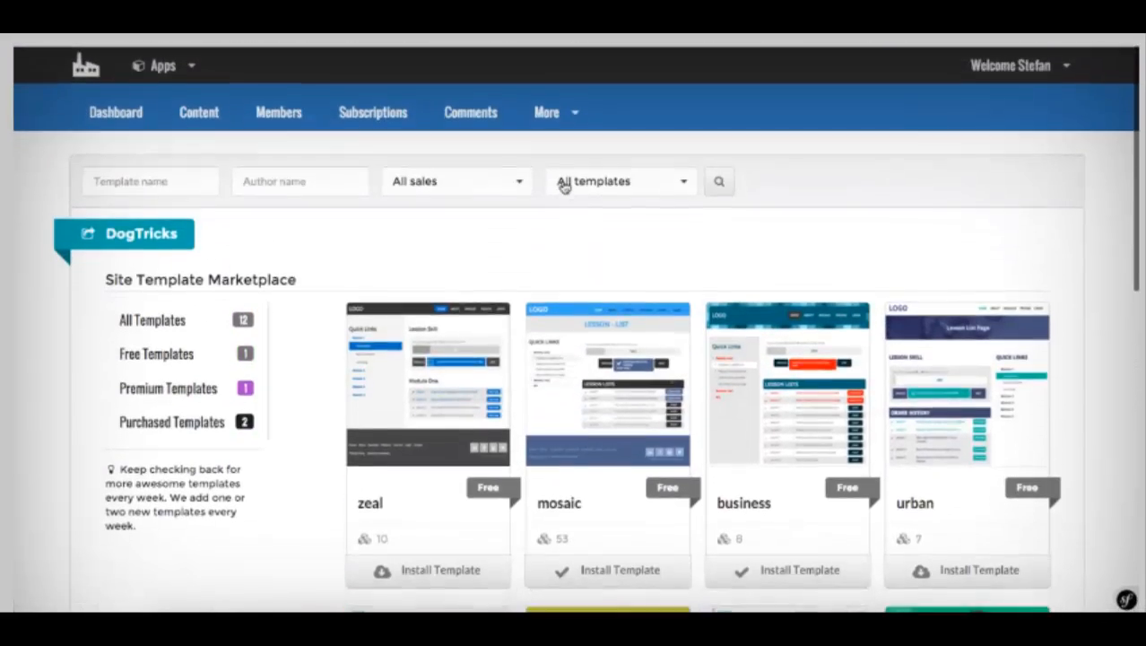
{"action": "mouse_move", "coordinate": [542, 111]}
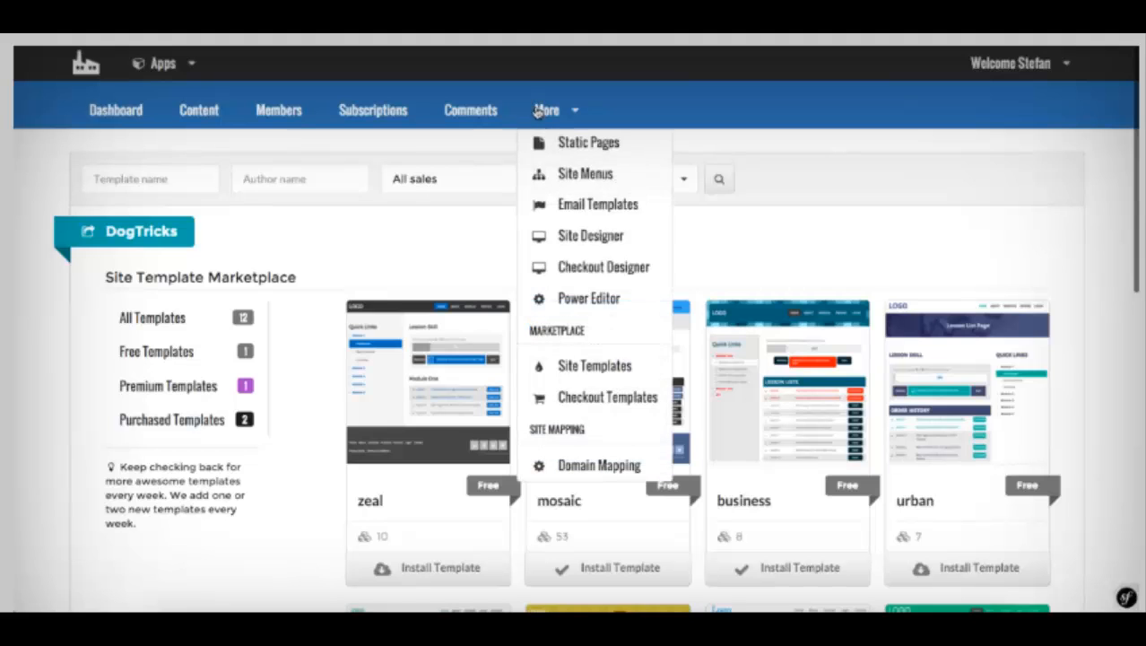
{"action": "left_click", "coordinate": [591, 406]}
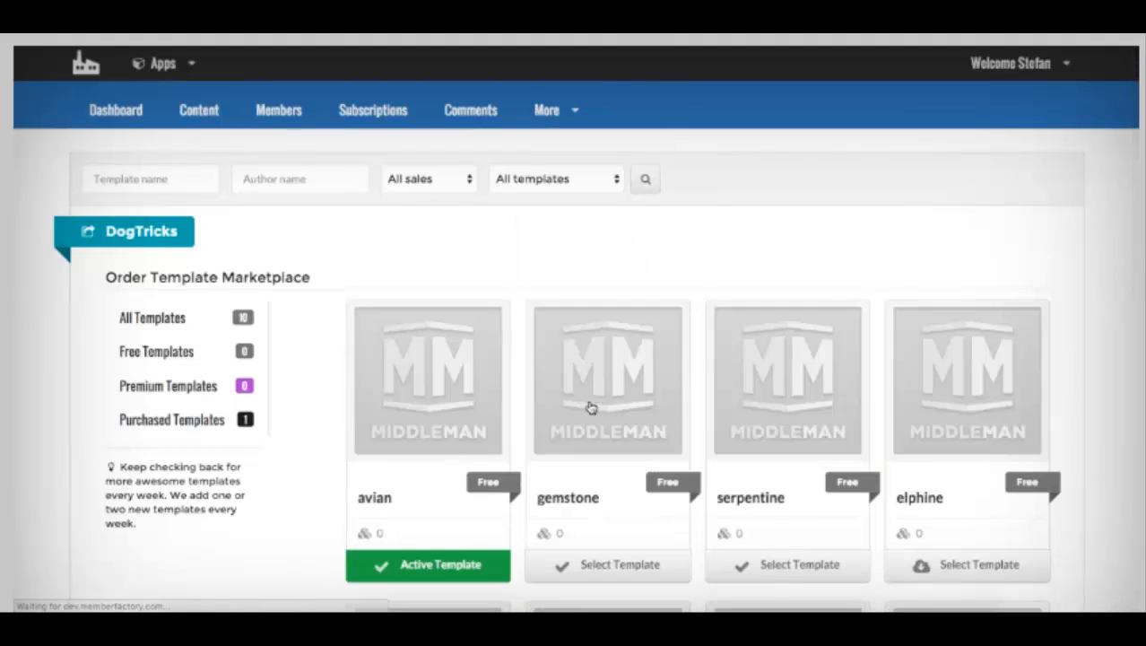
{"action": "scroll", "coordinate": [430, 408], "scroll_direction": "down", "scroll_amount": 6}
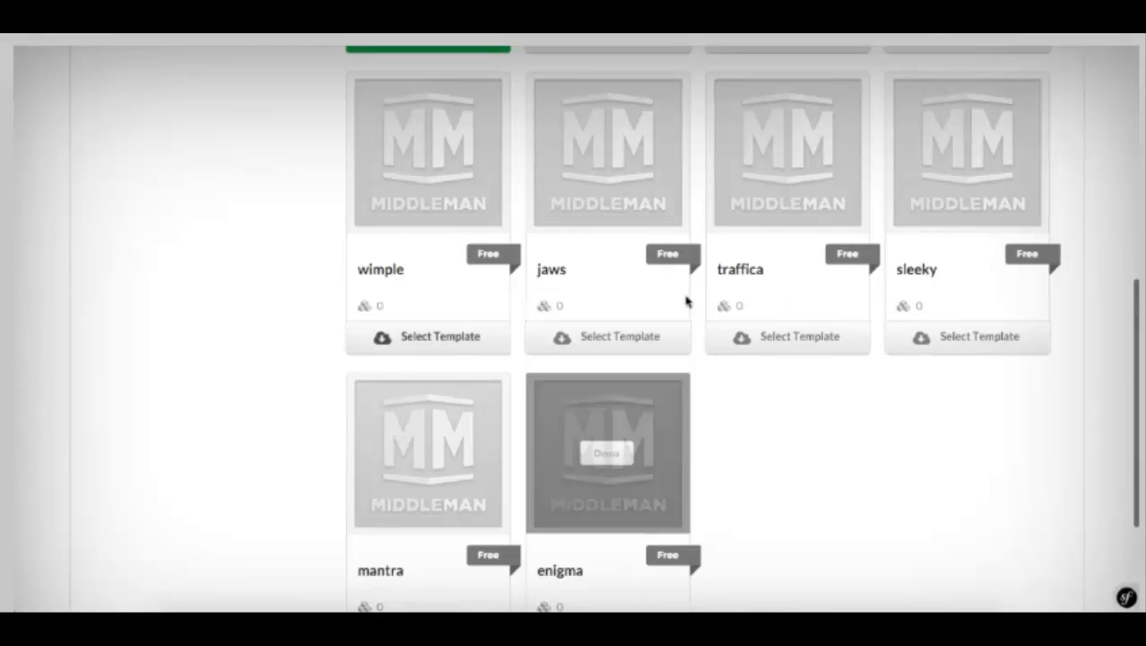
{"action": "scroll", "coordinate": [555, 460], "scroll_direction": "down", "scroll_amount": 2}
{"action": "scroll", "coordinate": [555, 460], "scroll_direction": "up", "scroll_amount": 10}
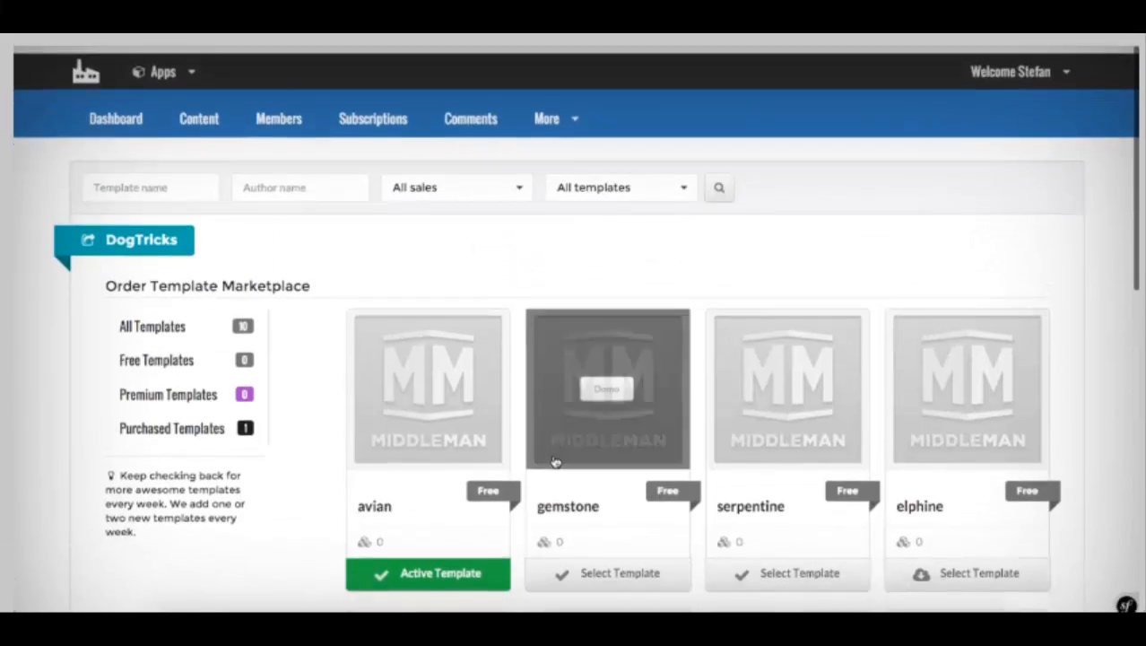
Step: Open the Checkout Designer with its background color and site logo options
{"action": "left_click", "coordinate": [549, 112]}
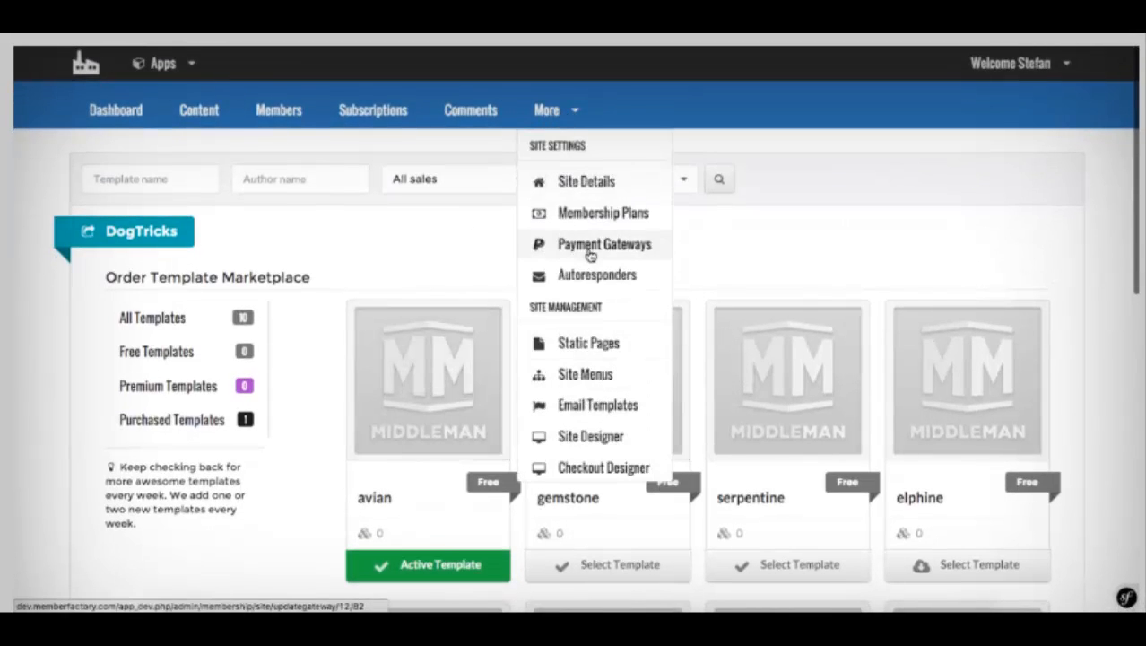
{"action": "scroll", "coordinate": [585, 261], "scroll_direction": "down", "scroll_amount": 6}
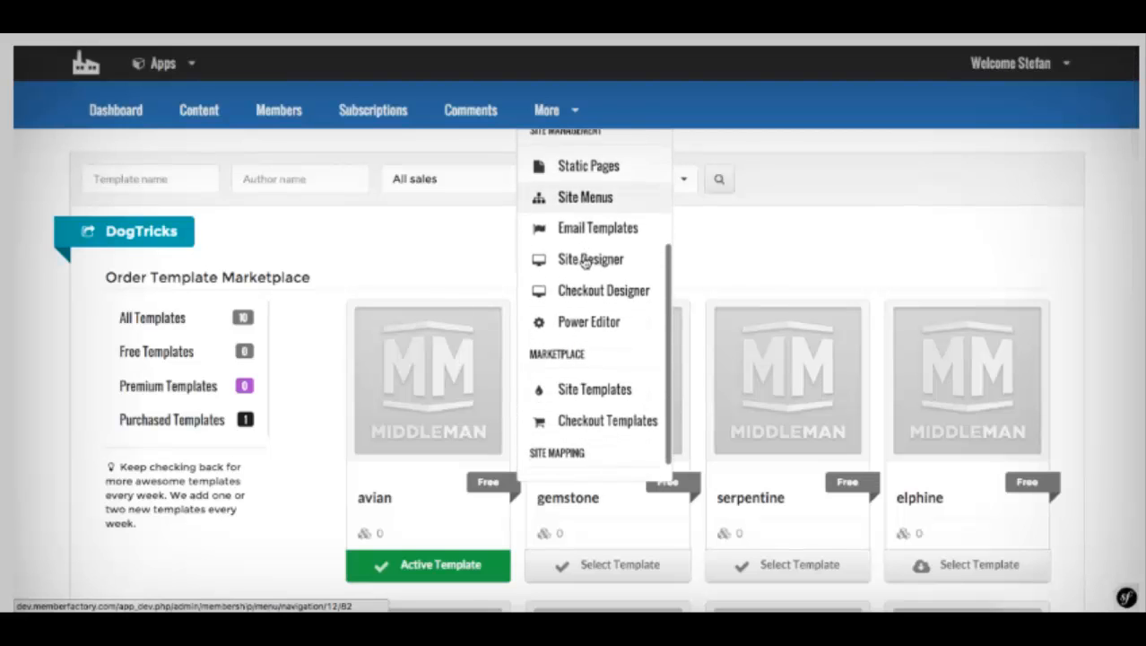
{"action": "scroll", "coordinate": [584, 261], "scroll_direction": "down", "scroll_amount": 2}
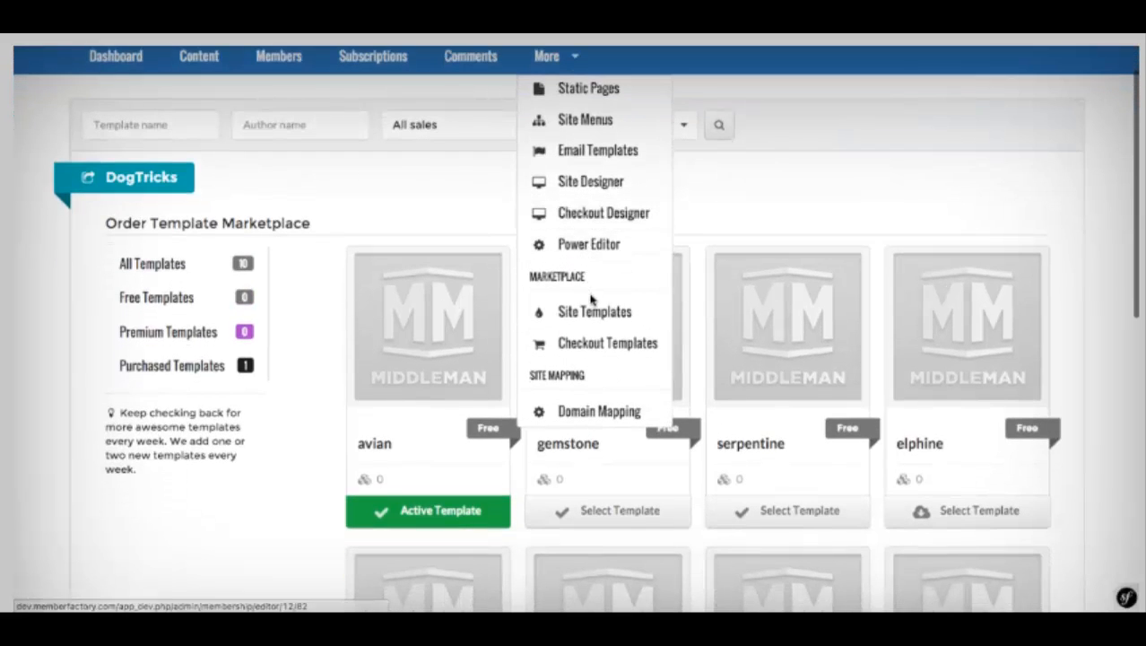
{"action": "scroll", "coordinate": [591, 299], "scroll_direction": "up", "scroll_amount": 1}
{"action": "scroll", "coordinate": [591, 300], "scroll_direction": "up", "scroll_amount": 1}
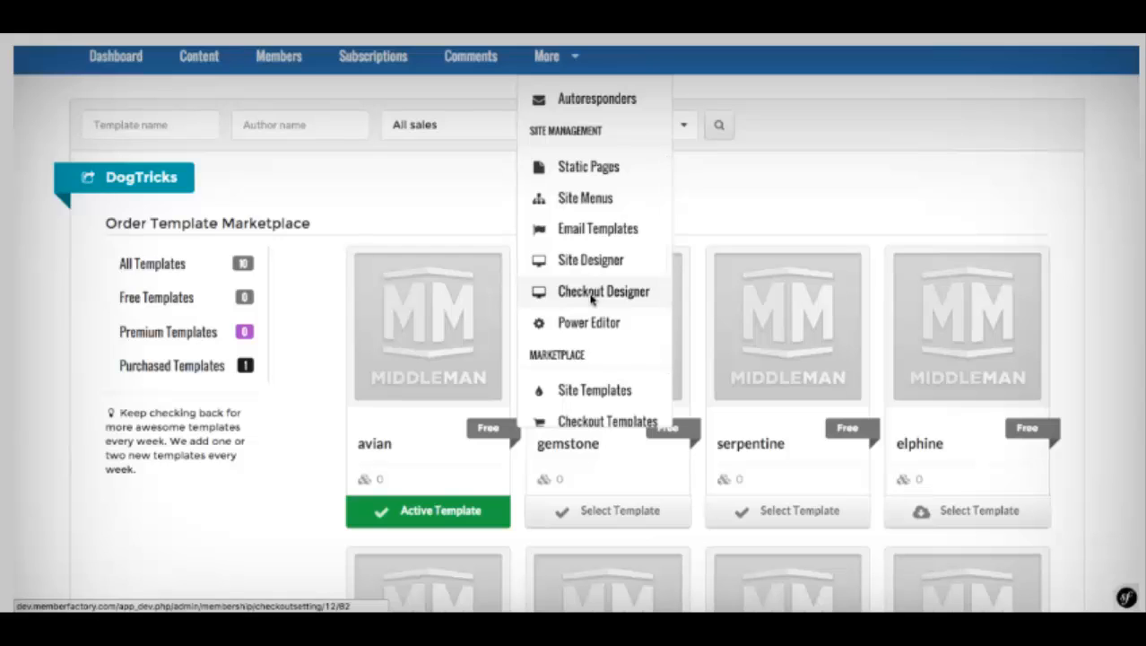
{"action": "left_click", "coordinate": [571, 269]}
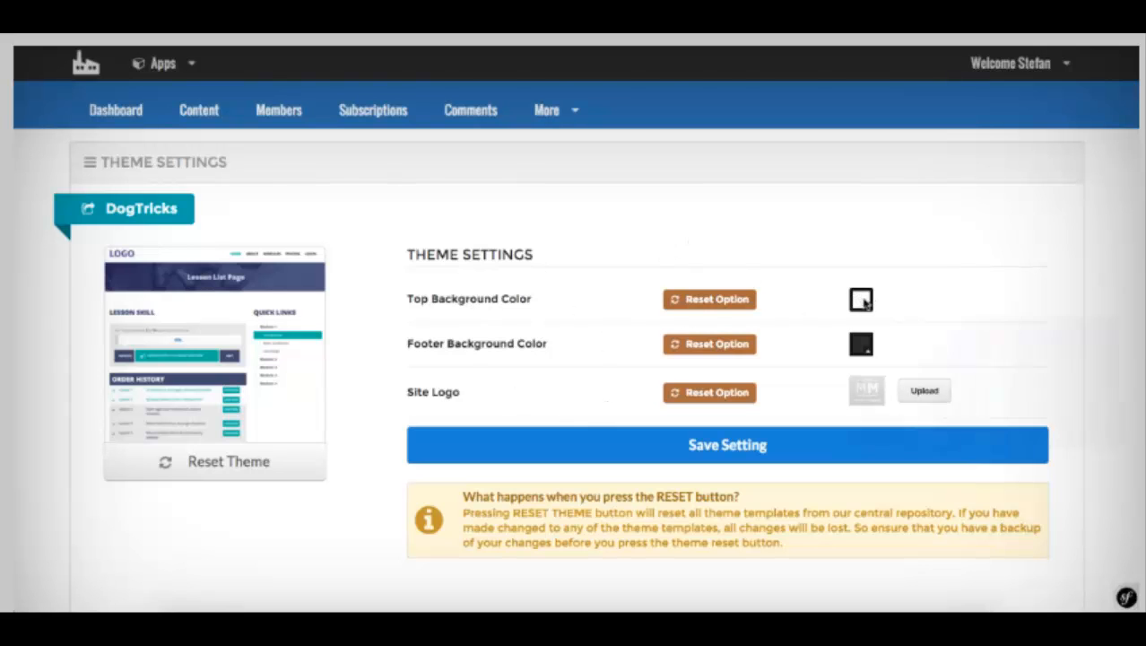
Step: Set the checkout top background color to pink-red
{"action": "left_click", "coordinate": [861, 300]}
{"action": "left_click", "coordinate": [947, 360]}
{"action": "left_click_drag", "start_coordinate": [943, 362], "coordinate": [912, 359]}
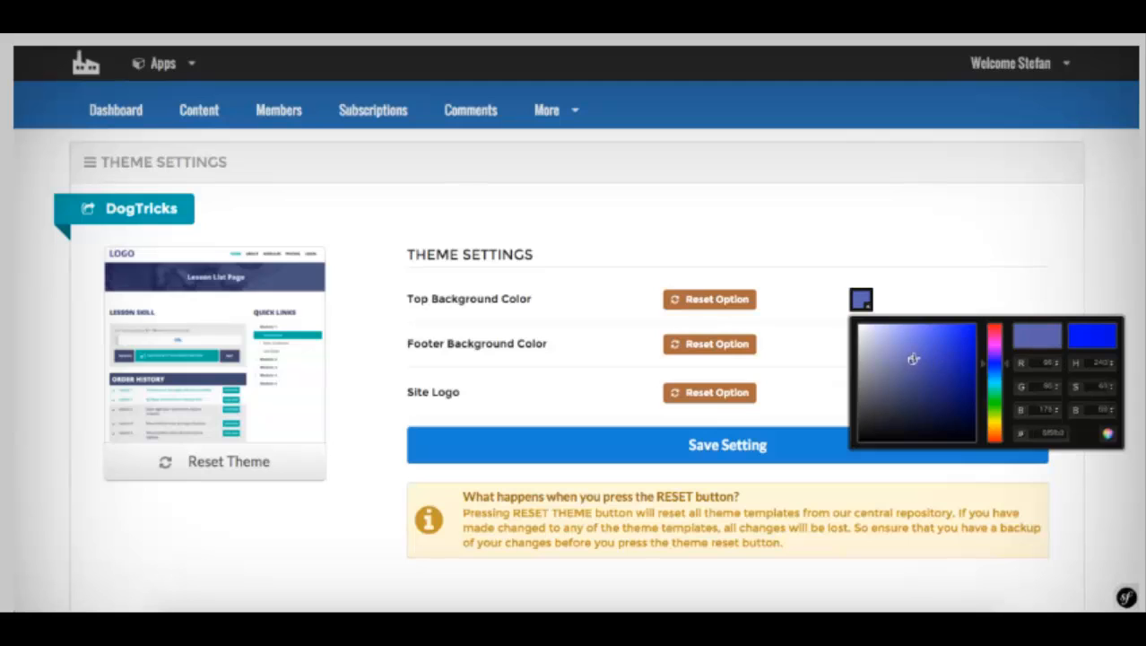
{"action": "mouse_move", "coordinate": [994, 346]}
{"action": "left_mouse_down"}
{"action": "mouse_move", "coordinate": [992, 326]}
{"action": "mouse_move", "coordinate": [962, 329]}
{"action": "left_mouse_up"}
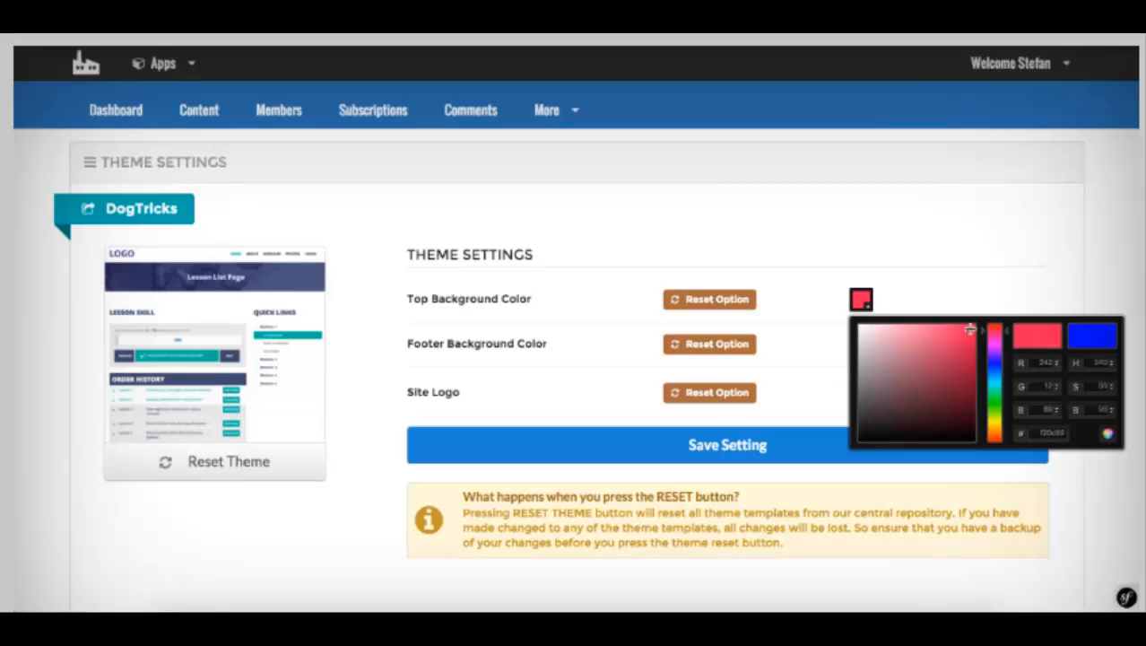
{"action": "left_click", "coordinate": [818, 349]}
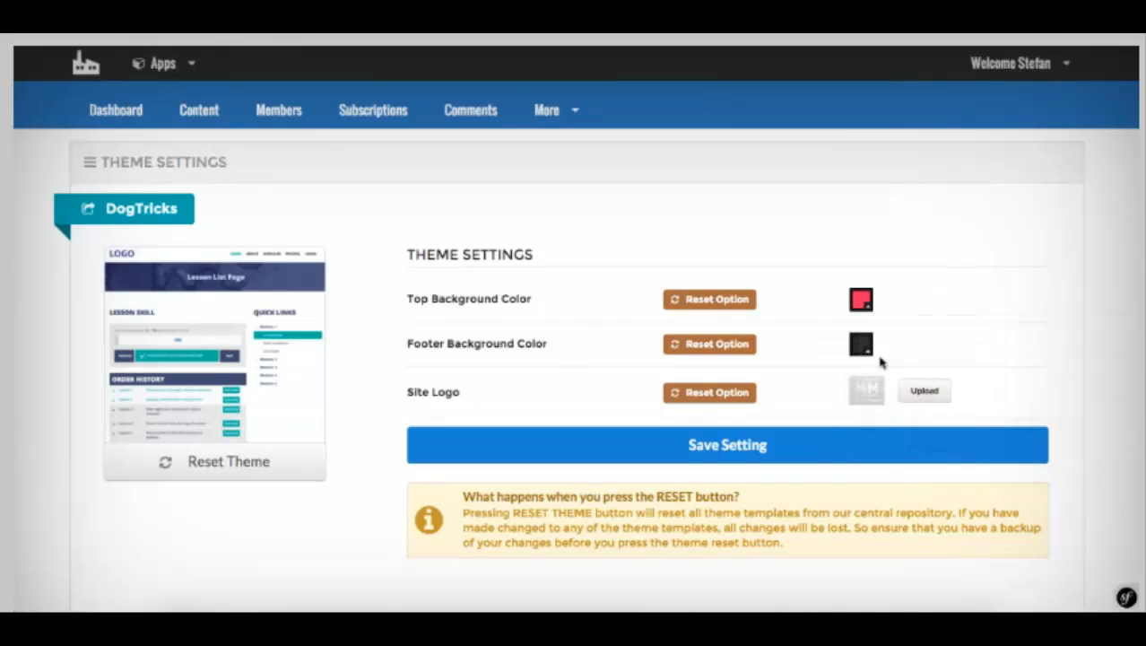
Step: Set the footer background color to white and save the theme settings
{"action": "left_click", "coordinate": [861, 349]}
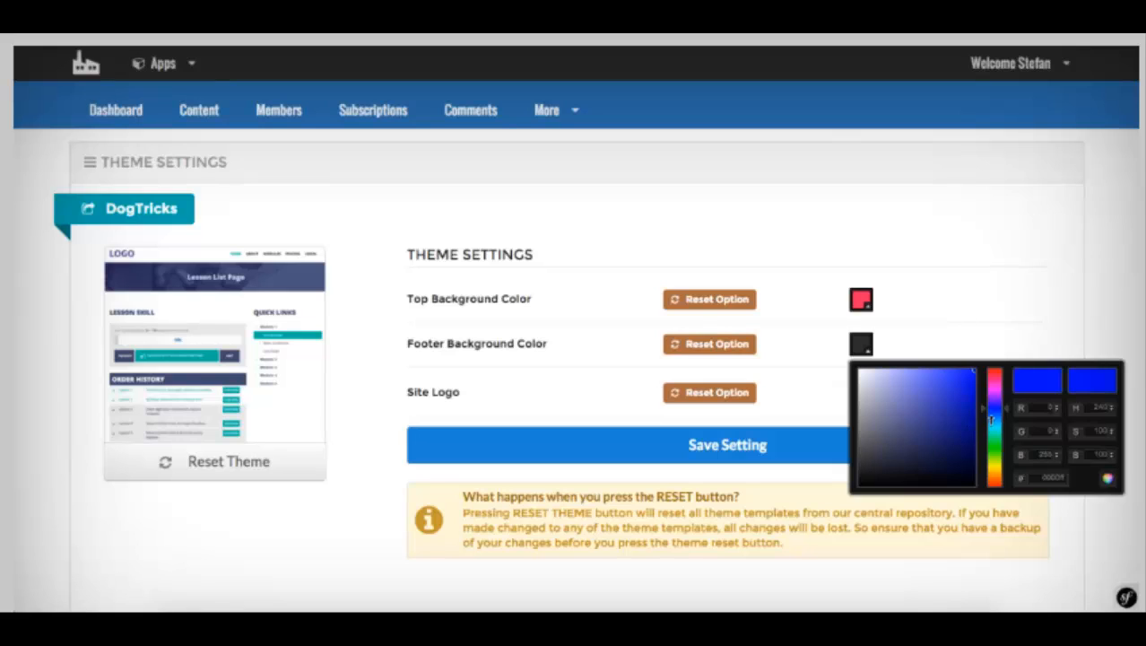
{"action": "left_click_drag", "start_coordinate": [926, 393], "coordinate": [830, 366]}
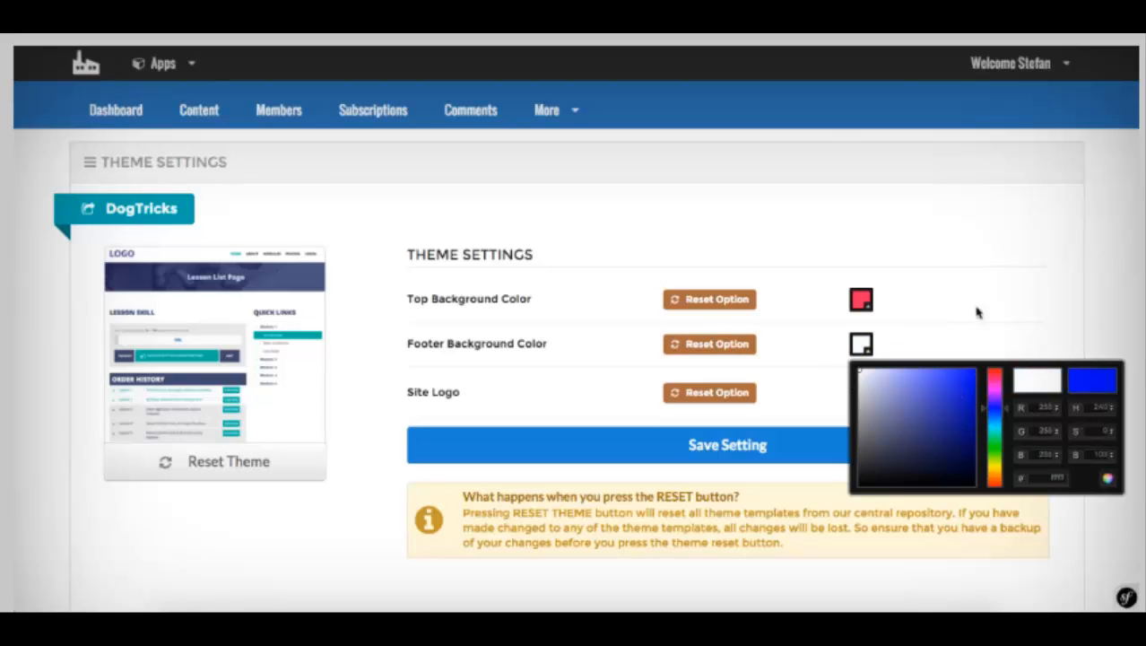
{"action": "left_click", "coordinate": [983, 337]}
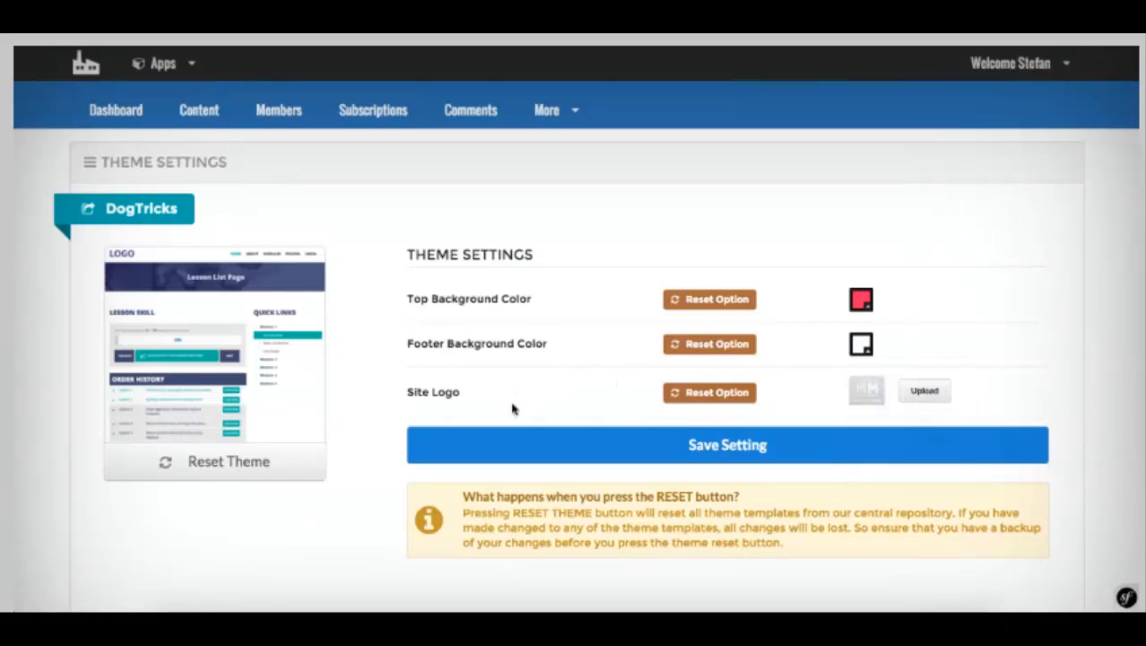
{"action": "left_click", "coordinate": [738, 459]}
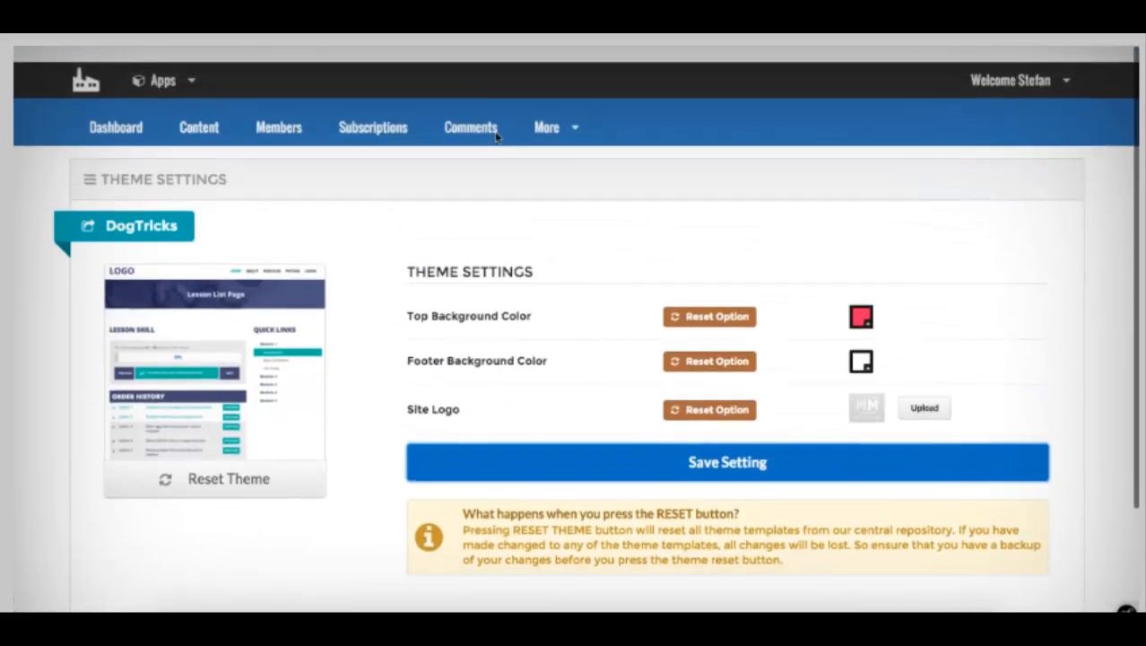
{"action": "left_click", "coordinate": [547, 109]}
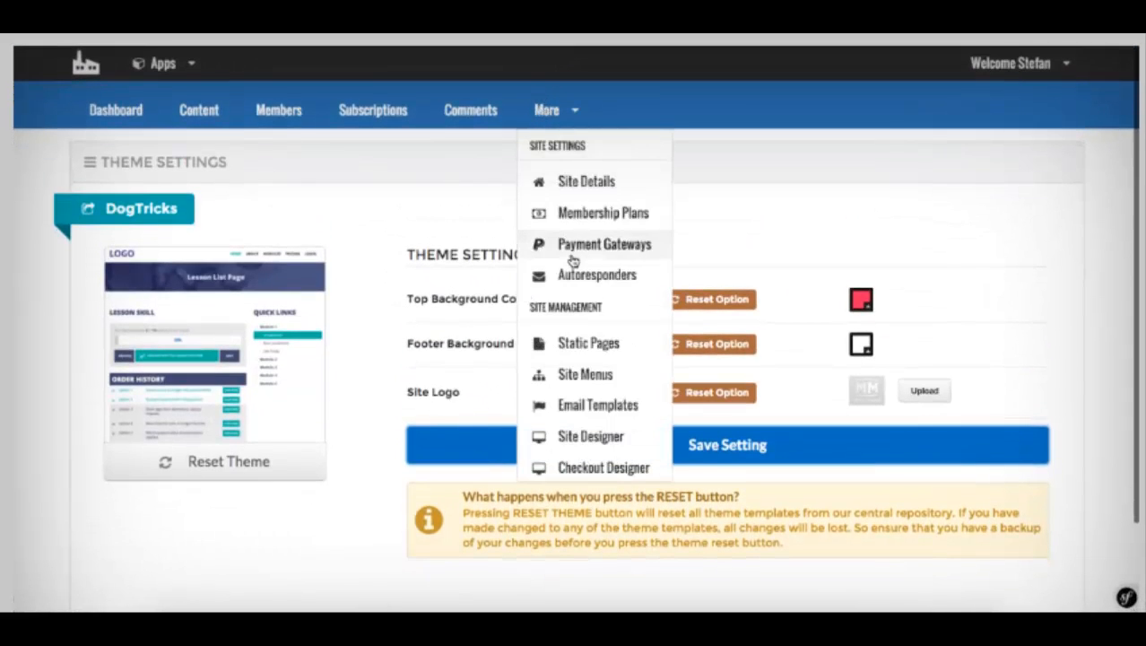
Step: Open the Power Editor and scroll through the index.html.twig template code
{"action": "scroll", "coordinate": [566, 296], "scroll_direction": "down", "scroll_amount": 3}
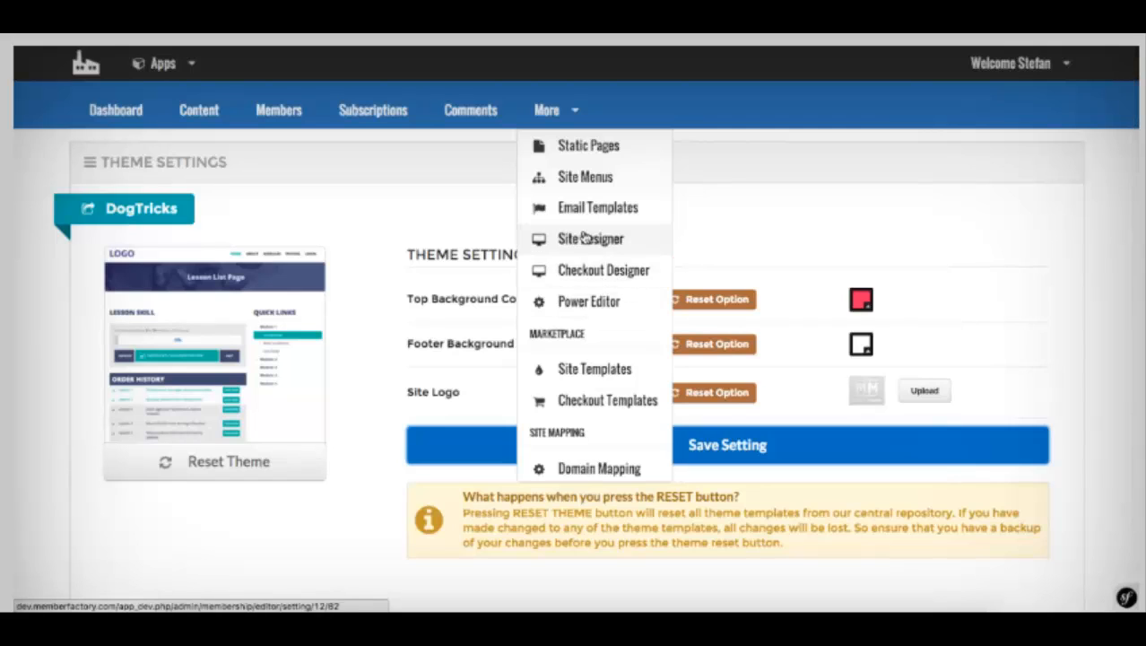
{"action": "left_click", "coordinate": [583, 315]}
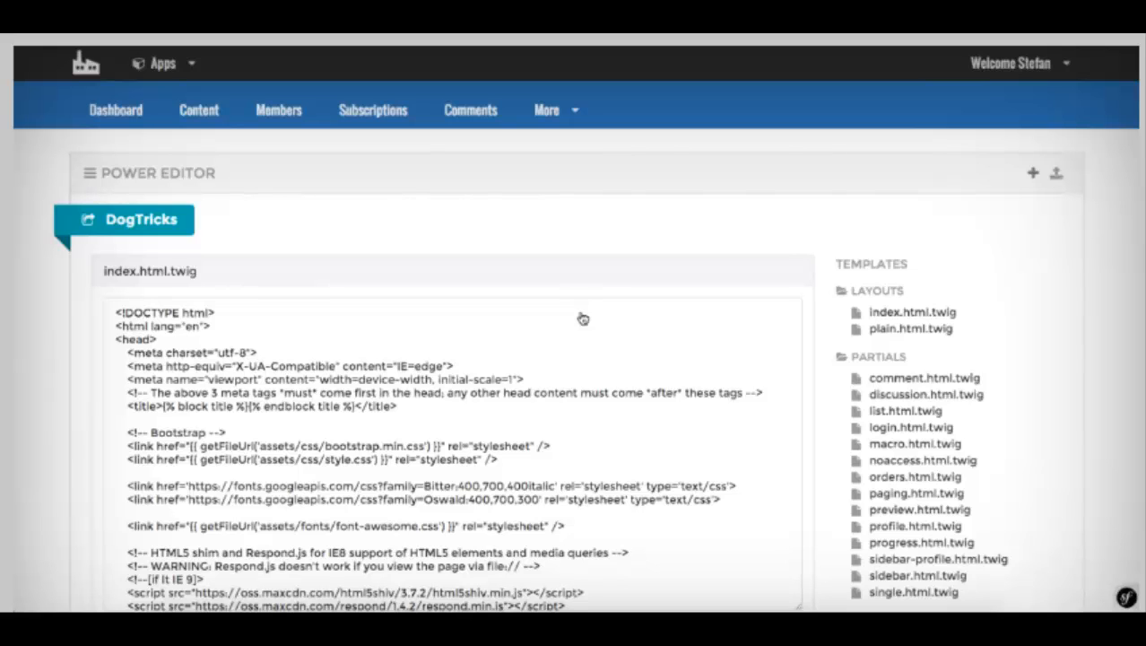
{"action": "scroll", "coordinate": [564, 275], "scroll_direction": "down", "scroll_amount": 8}
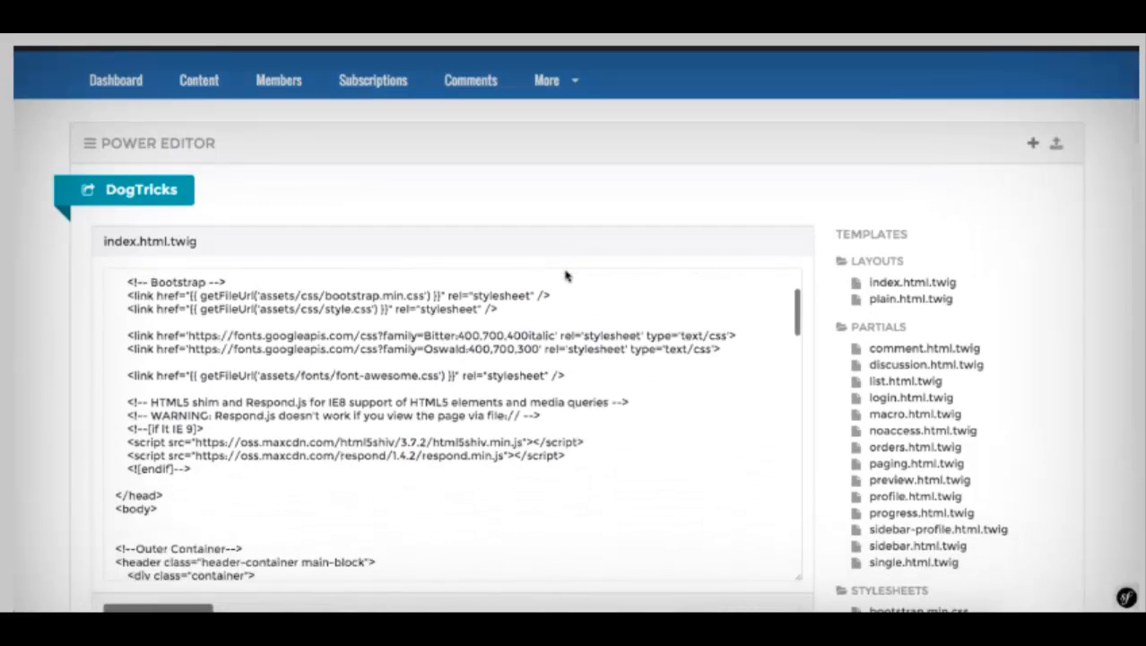
{"action": "scroll", "coordinate": [565, 275], "scroll_direction": "down", "scroll_amount": 5}
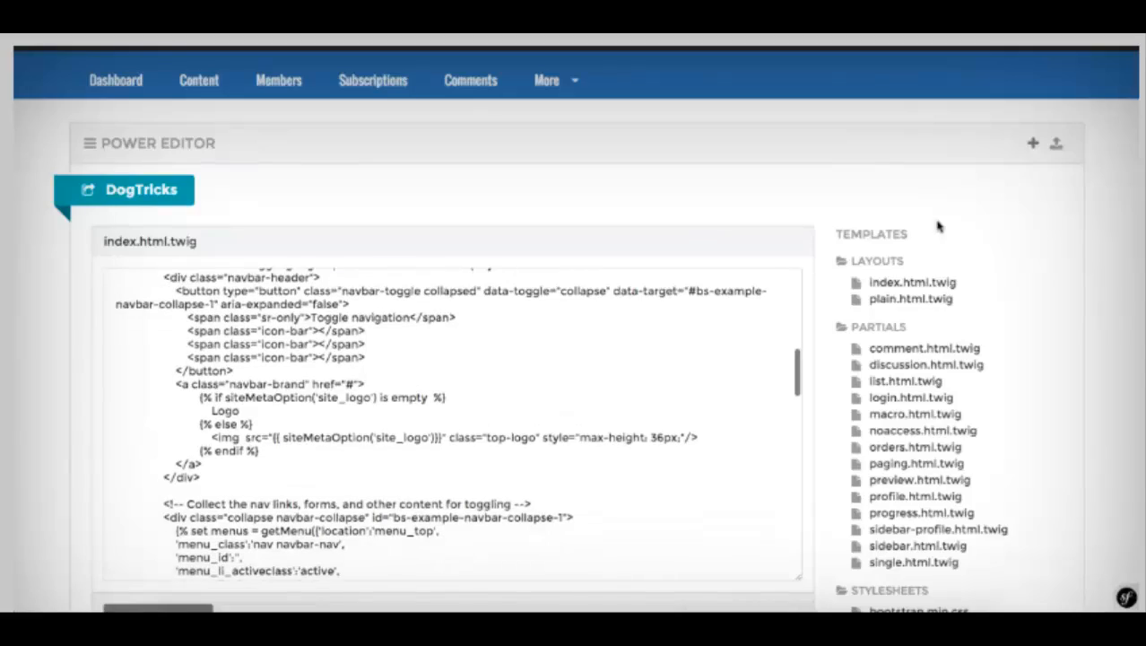
{"action": "scroll", "coordinate": [936, 225], "scroll_direction": "down", "scroll_amount": 3}
{"action": "scroll", "coordinate": [619, 233], "scroll_direction": "down", "scroll_amount": 10}
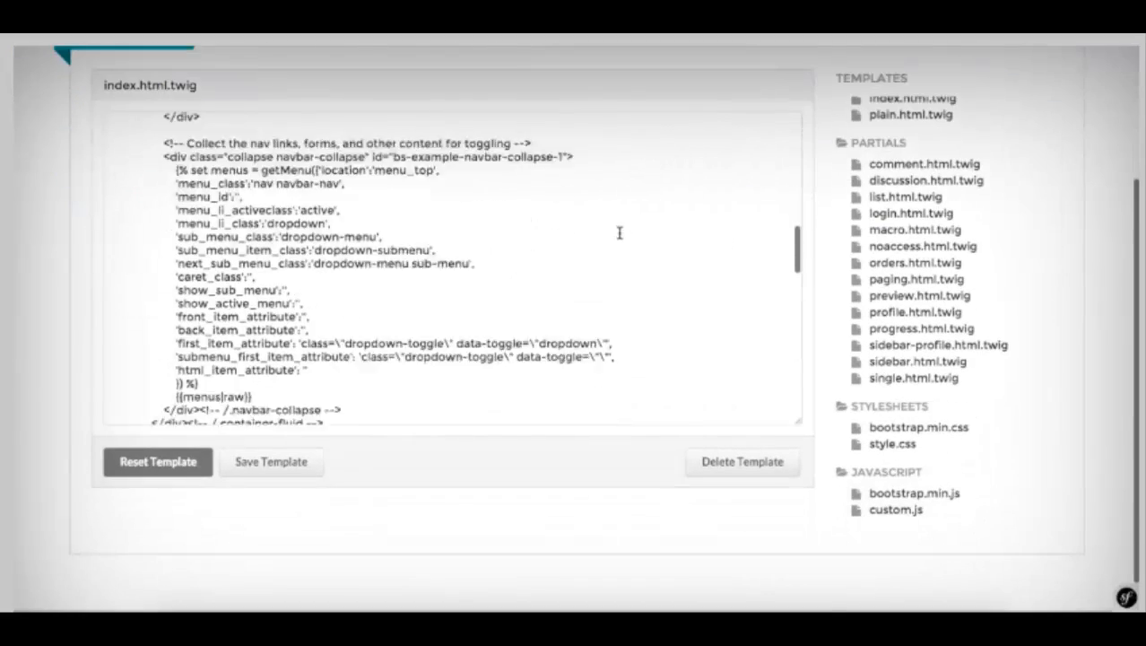
{"action": "scroll", "coordinate": [619, 233], "scroll_direction": "up", "scroll_amount": 15}
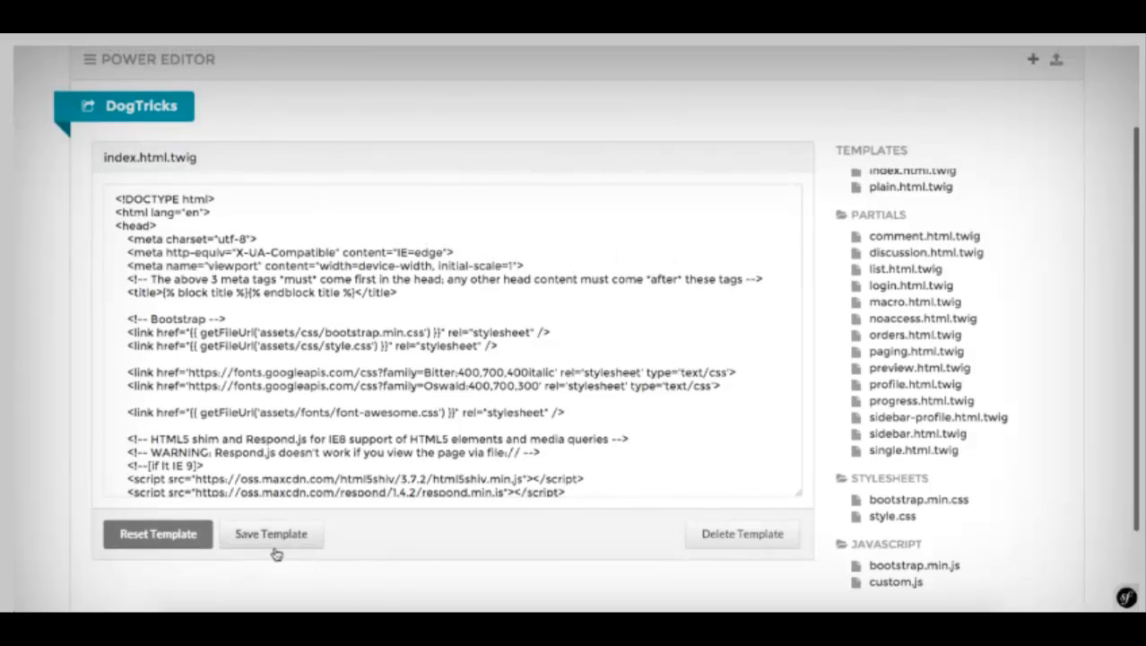
{"action": "scroll", "coordinate": [238, 260], "scroll_direction": "up", "scroll_amount": 2}
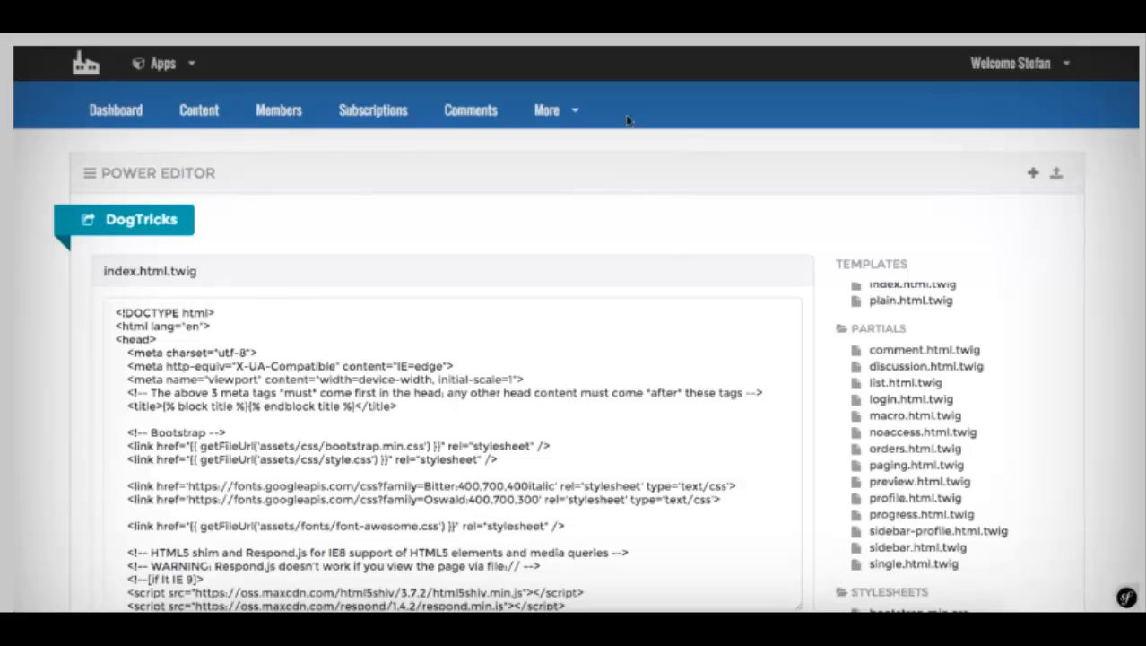
{"action": "mouse_move", "coordinate": [553, 116]}
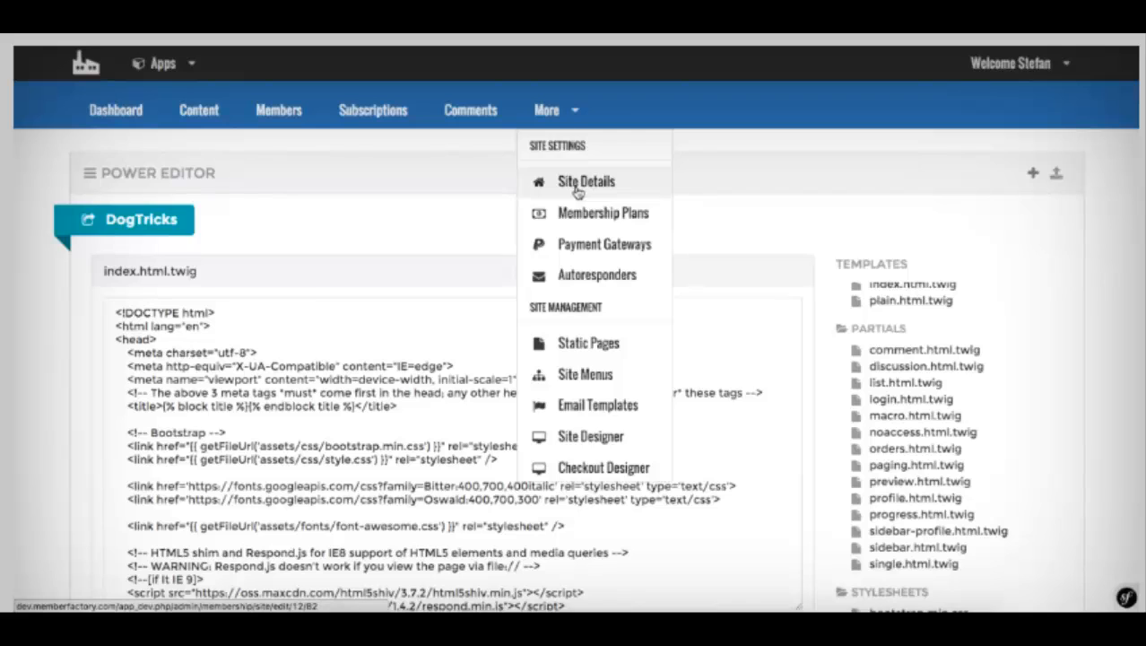
{"action": "scroll", "coordinate": [577, 191], "scroll_direction": "down", "scroll_amount": 2}
{"action": "scroll", "coordinate": [577, 191], "scroll_direction": "up", "scroll_amount": 1}
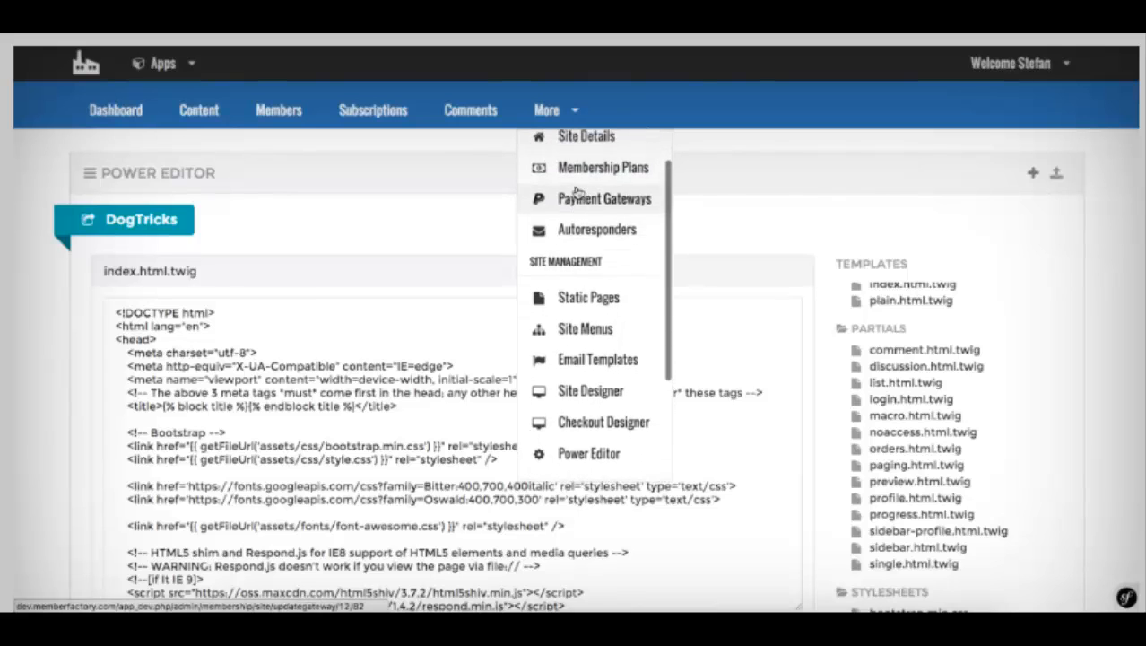
{"action": "scroll", "coordinate": [558, 147], "scroll_direction": "down", "scroll_amount": 3}
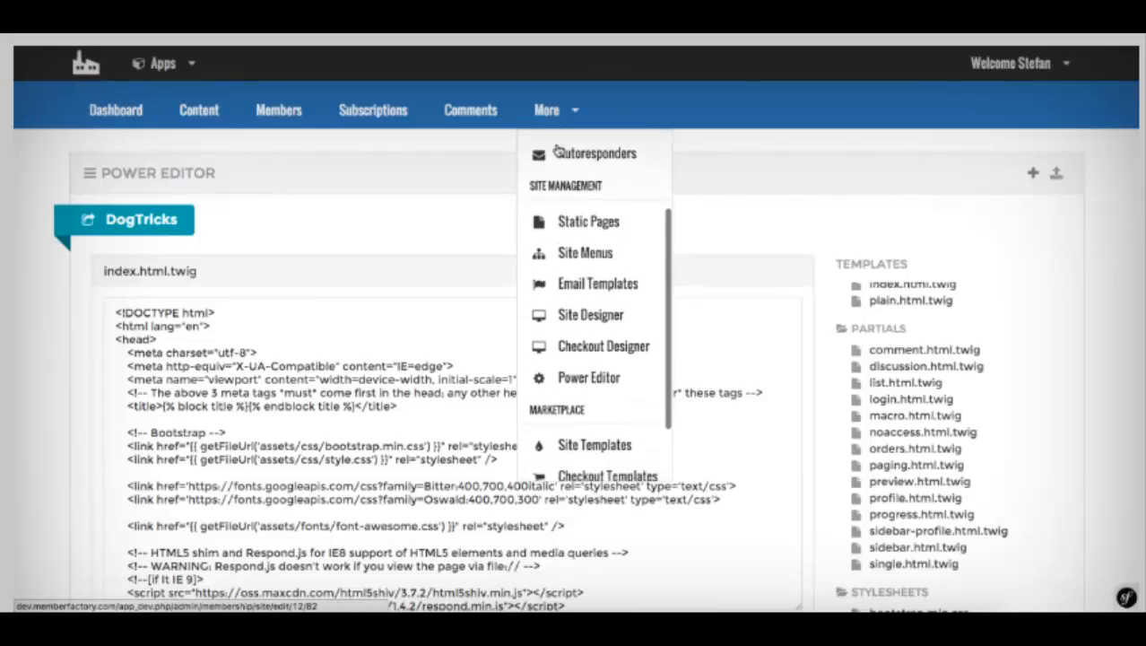
{"action": "scroll", "coordinate": [558, 148], "scroll_direction": "down", "scroll_amount": 2}
{"action": "scroll", "coordinate": [560, 149], "scroll_direction": "down", "scroll_amount": 2}
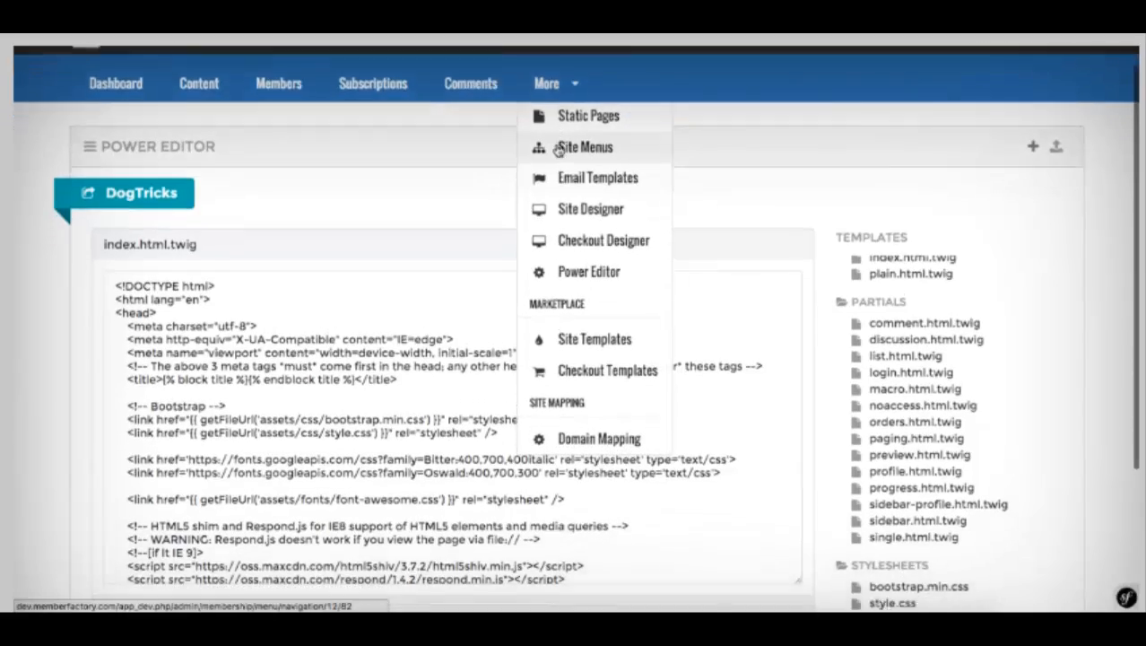
{"action": "scroll", "coordinate": [557, 151], "scroll_direction": "down", "scroll_amount": 3}
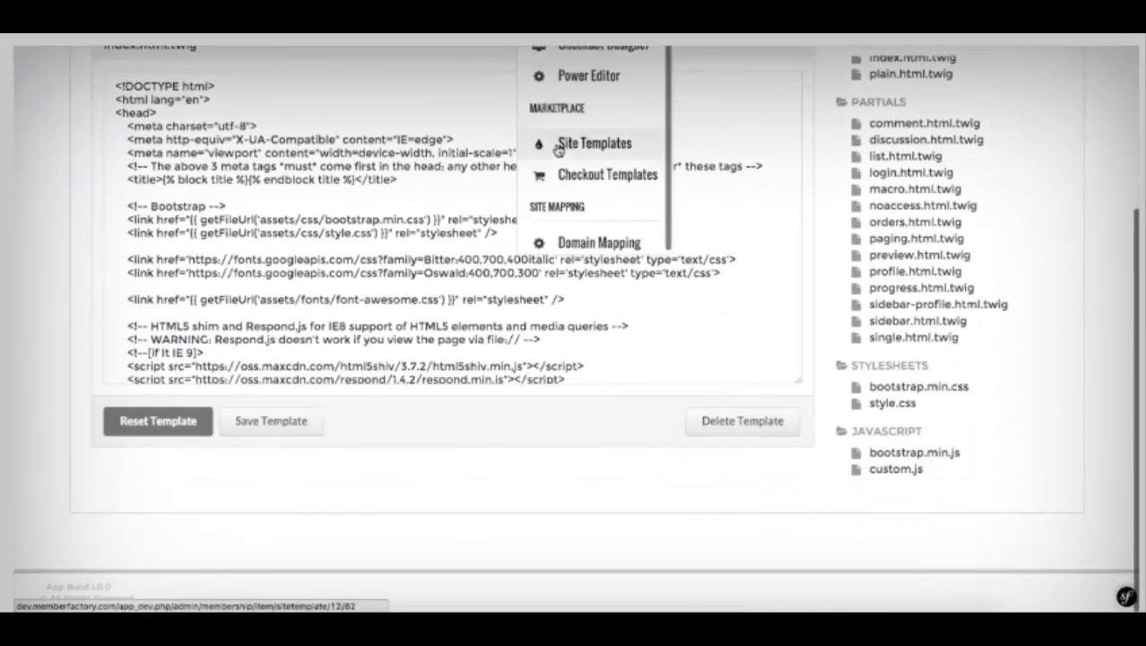
{"action": "scroll", "coordinate": [558, 269], "scroll_direction": "up", "scroll_amount": 5}
Step: Open the Sales Dashboard showing 2 customers, 2 orders and $64 revenue
{"action": "left_click", "coordinate": [547, 109]}
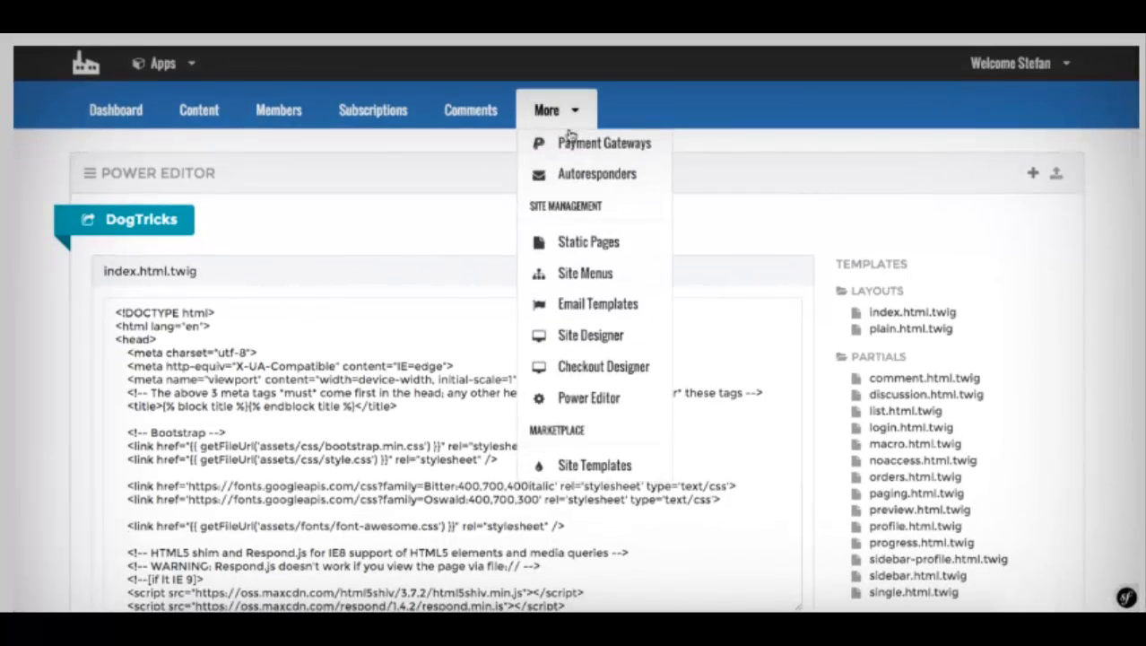
{"action": "scroll", "coordinate": [580, 168], "scroll_direction": "down", "scroll_amount": 5}
{"action": "scroll", "coordinate": [579, 170], "scroll_direction": "down", "scroll_amount": 2}
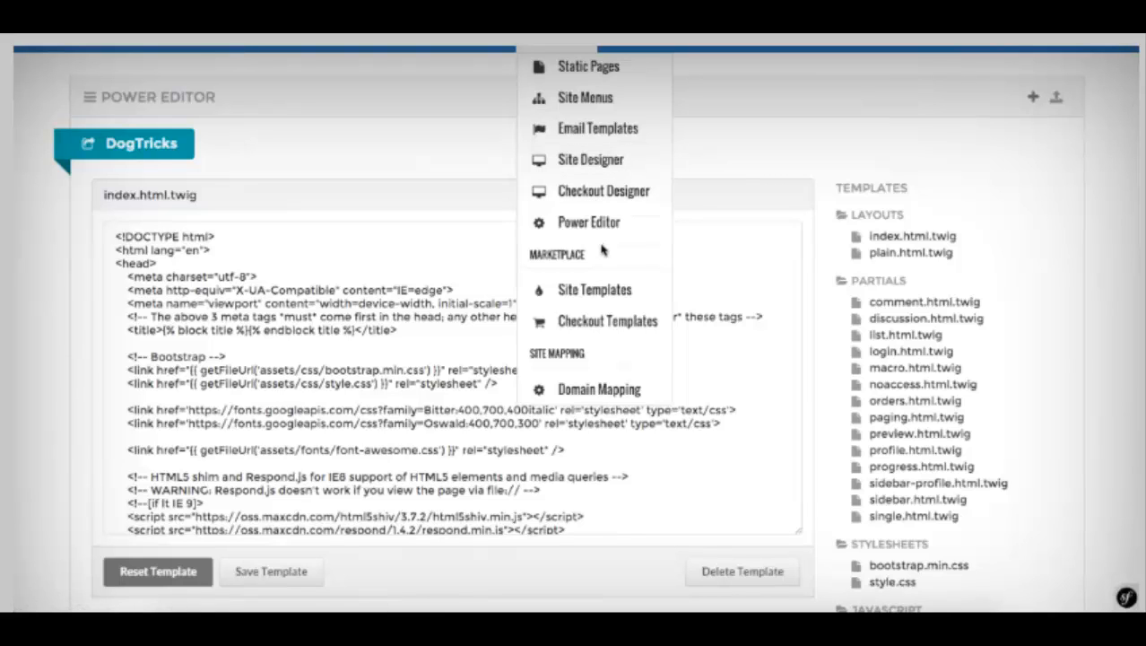
{"action": "scroll", "coordinate": [317, 104], "scroll_direction": "up", "scroll_amount": 3}
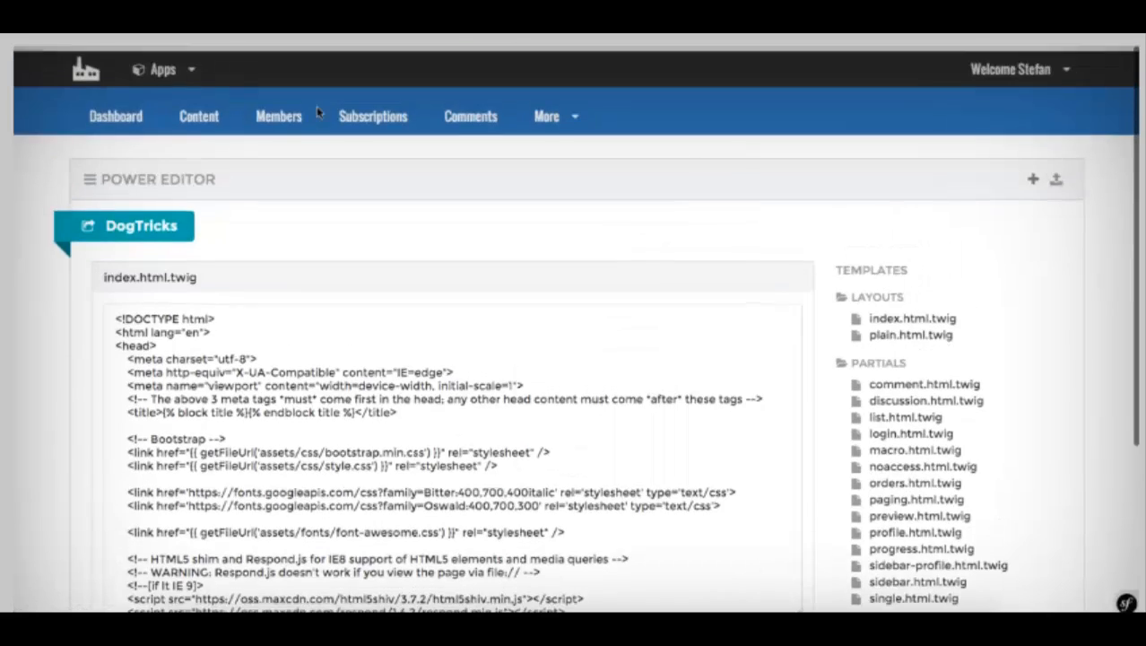
{"action": "left_click", "coordinate": [125, 114]}
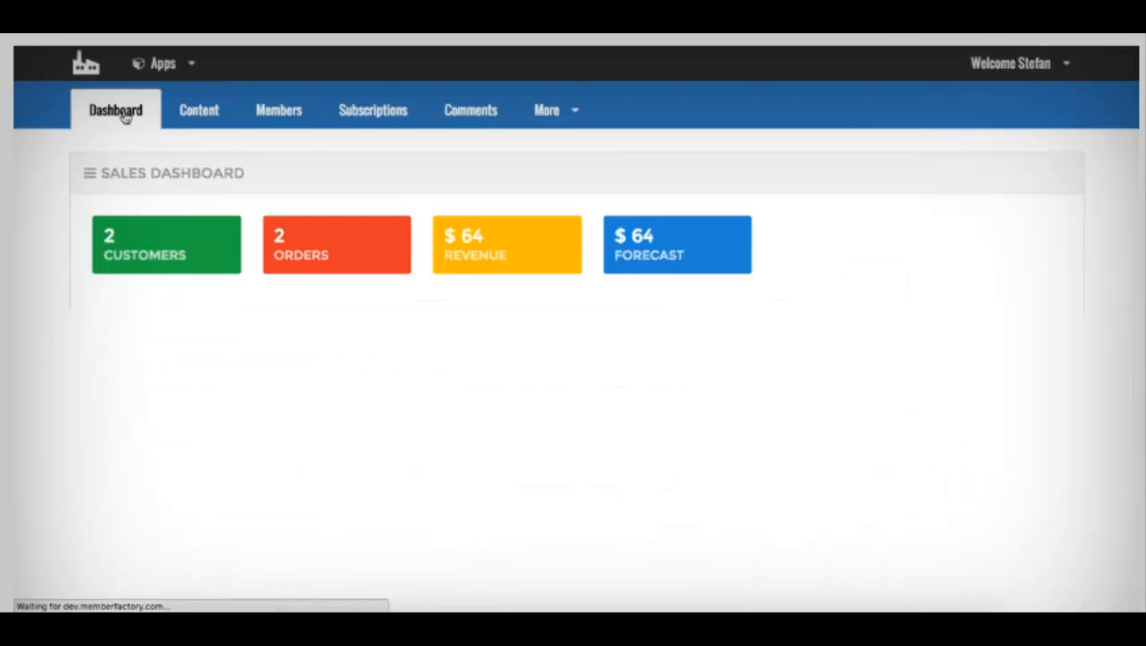
{"action": "scroll", "coordinate": [374, 162], "scroll_direction": "down", "scroll_amount": 5}
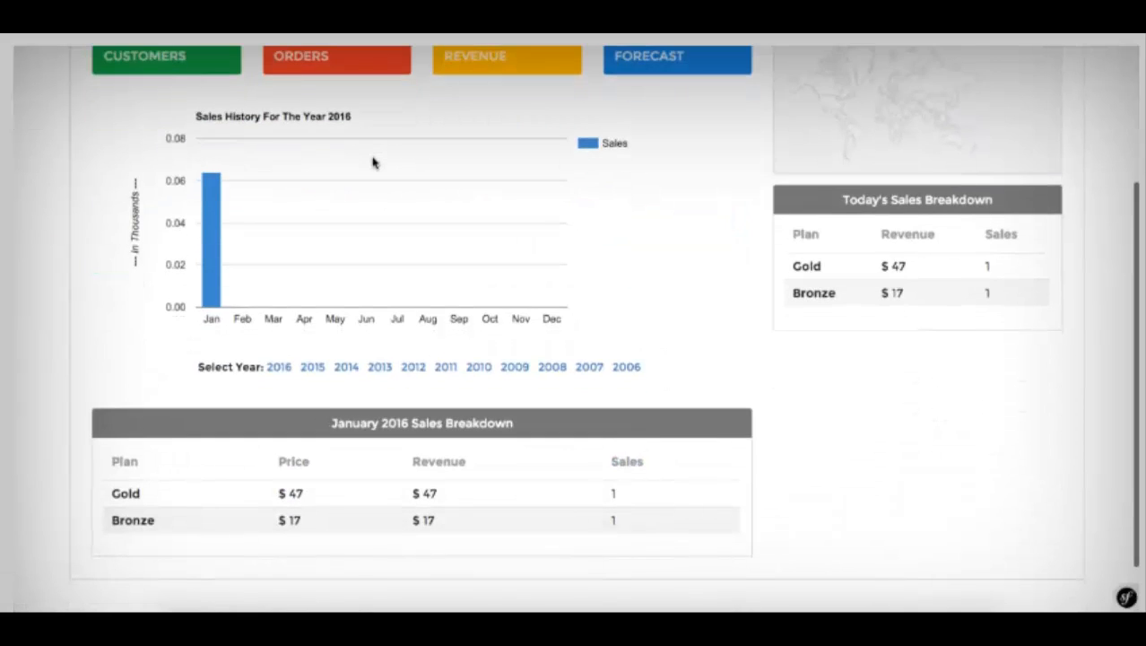
{"action": "scroll", "coordinate": [606, 374], "scroll_direction": "up", "scroll_amount": 5}
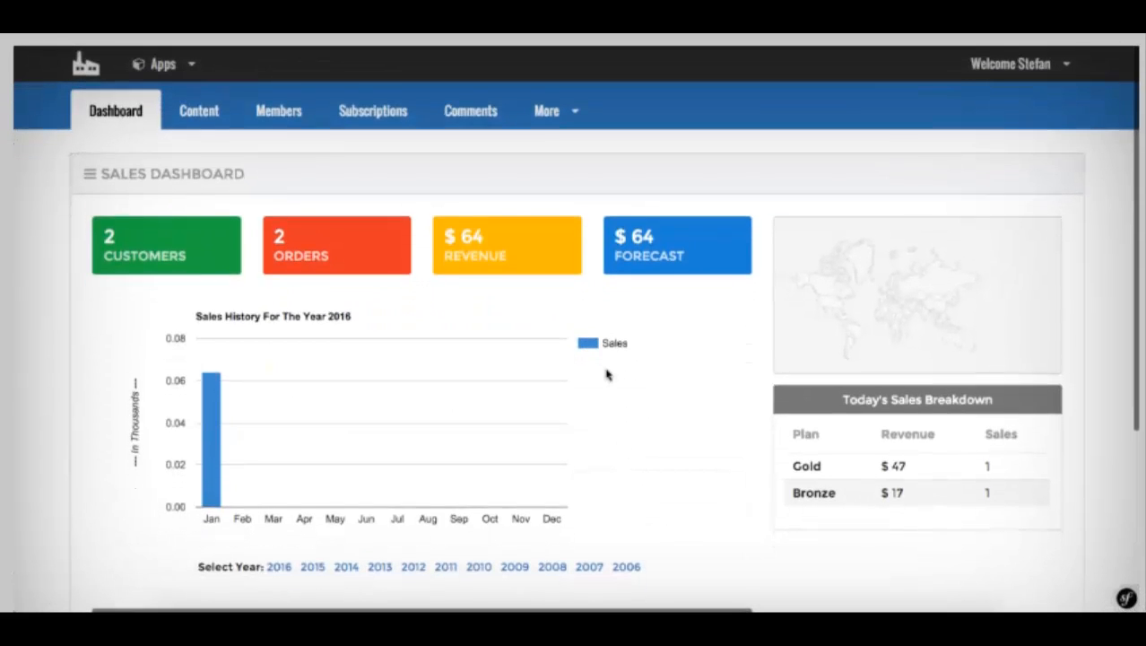